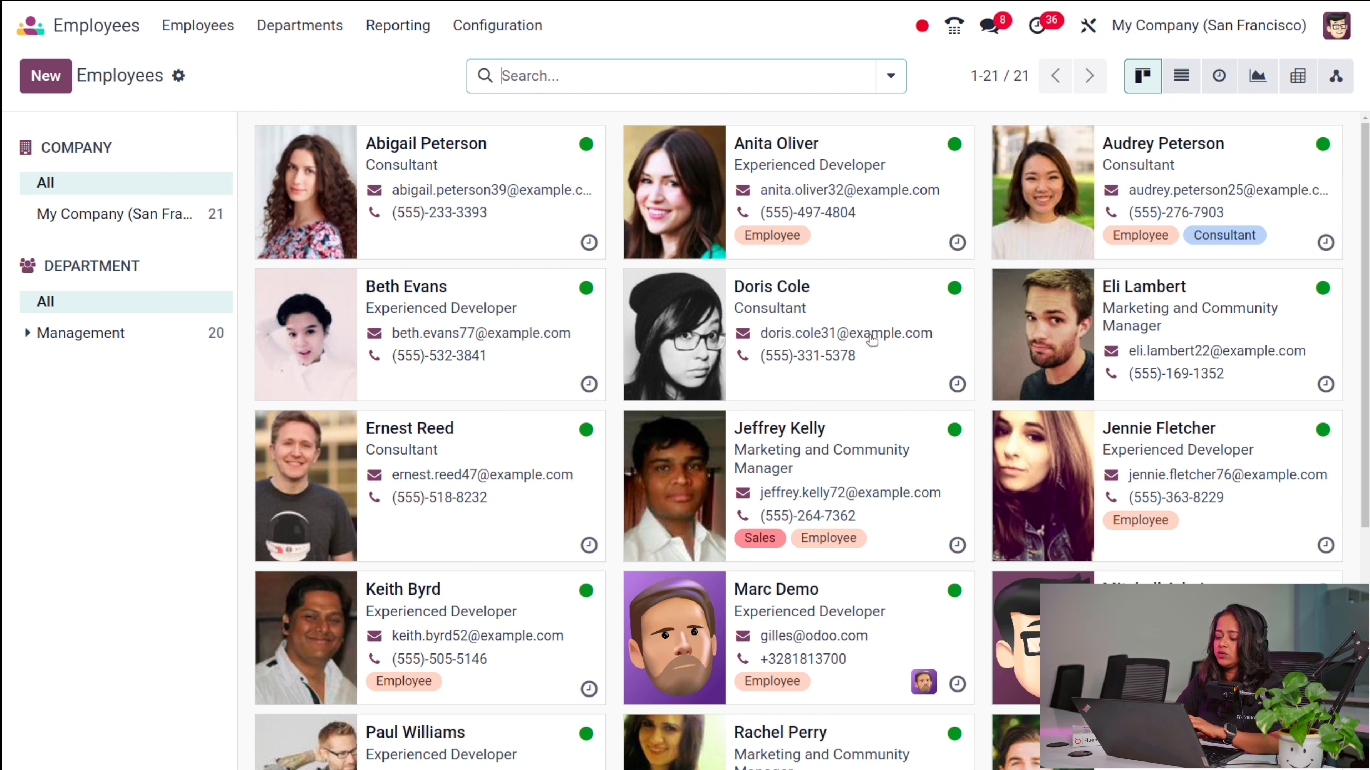
# Look through the employee cards and show the employees as a list
pyautogui.scroll(-5, 707, 449)
pyautogui.scroll(5, 707, 449)
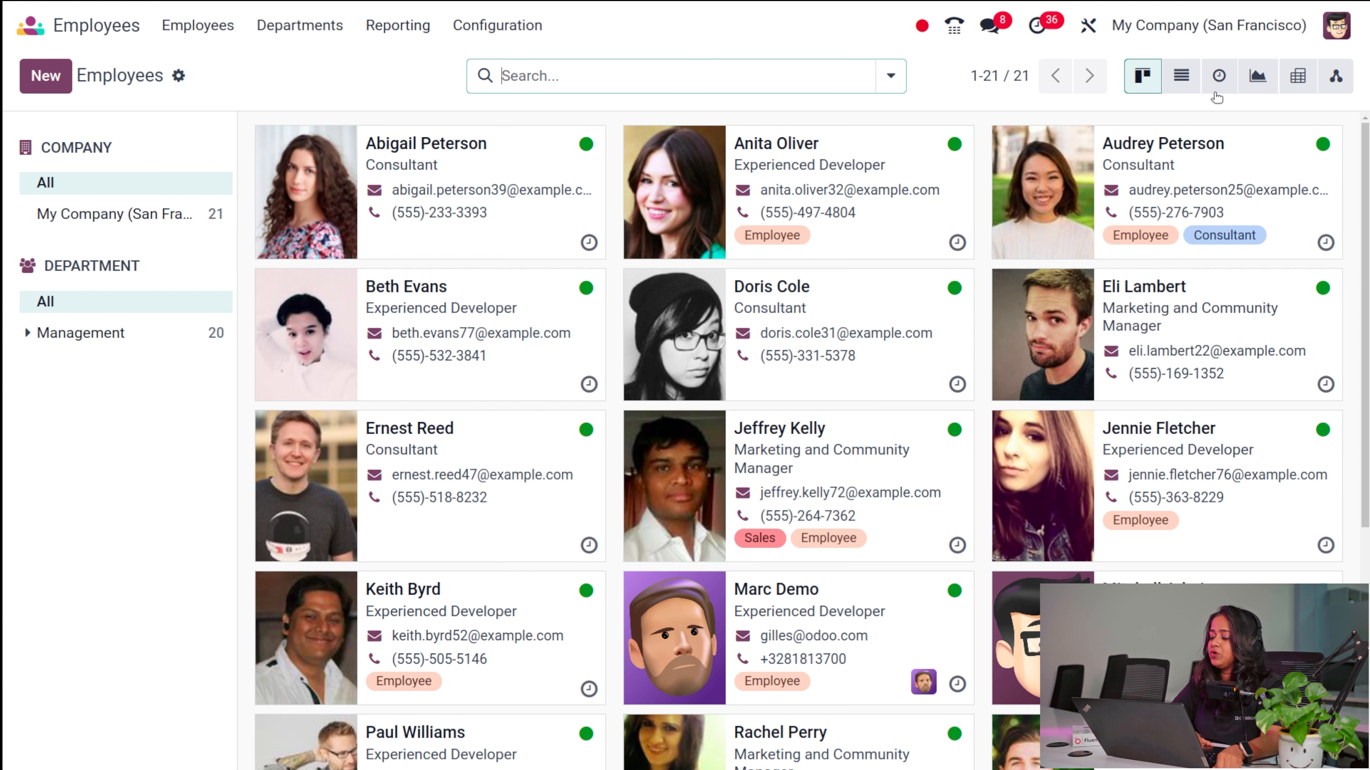
pyautogui.click(1180, 76)
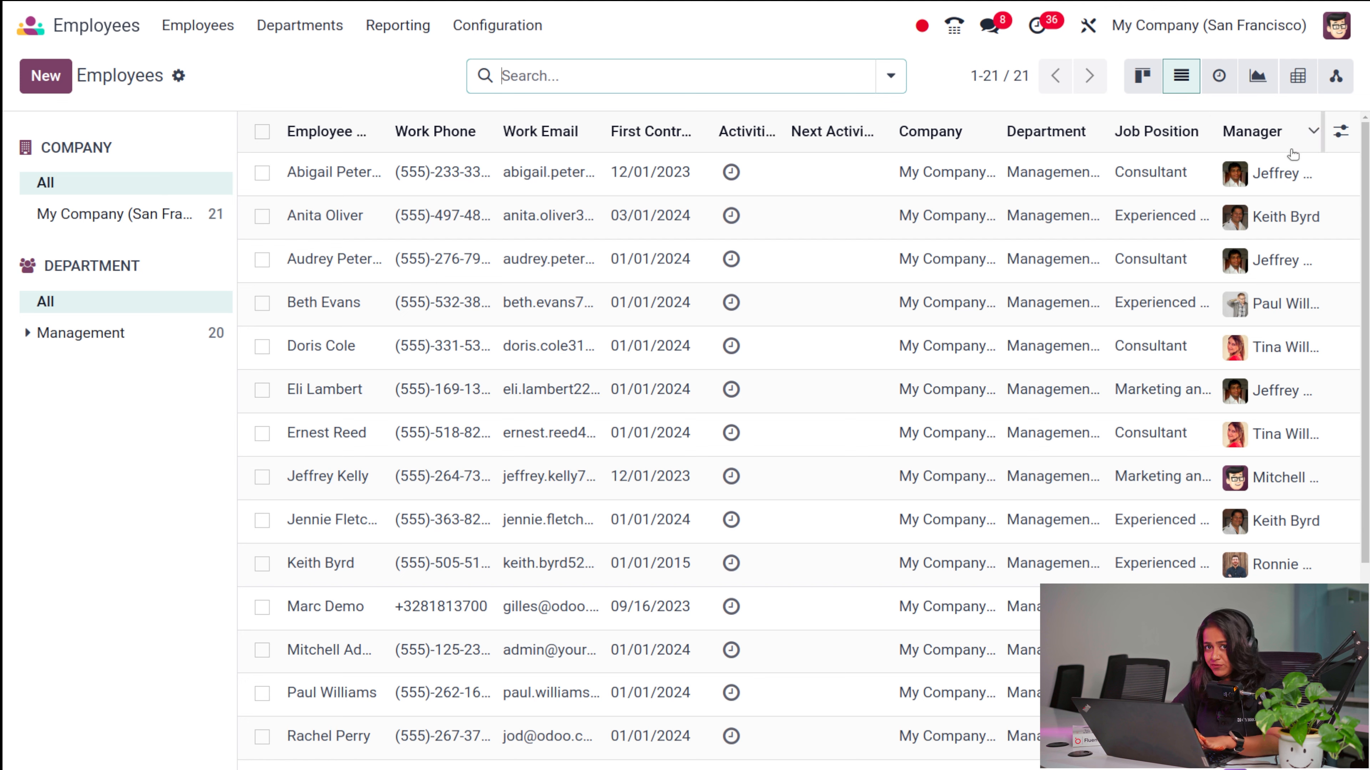
# Show the employees' activity overview and start scheduling an activity for the first employee in the list
pyautogui.click(1225, 84)
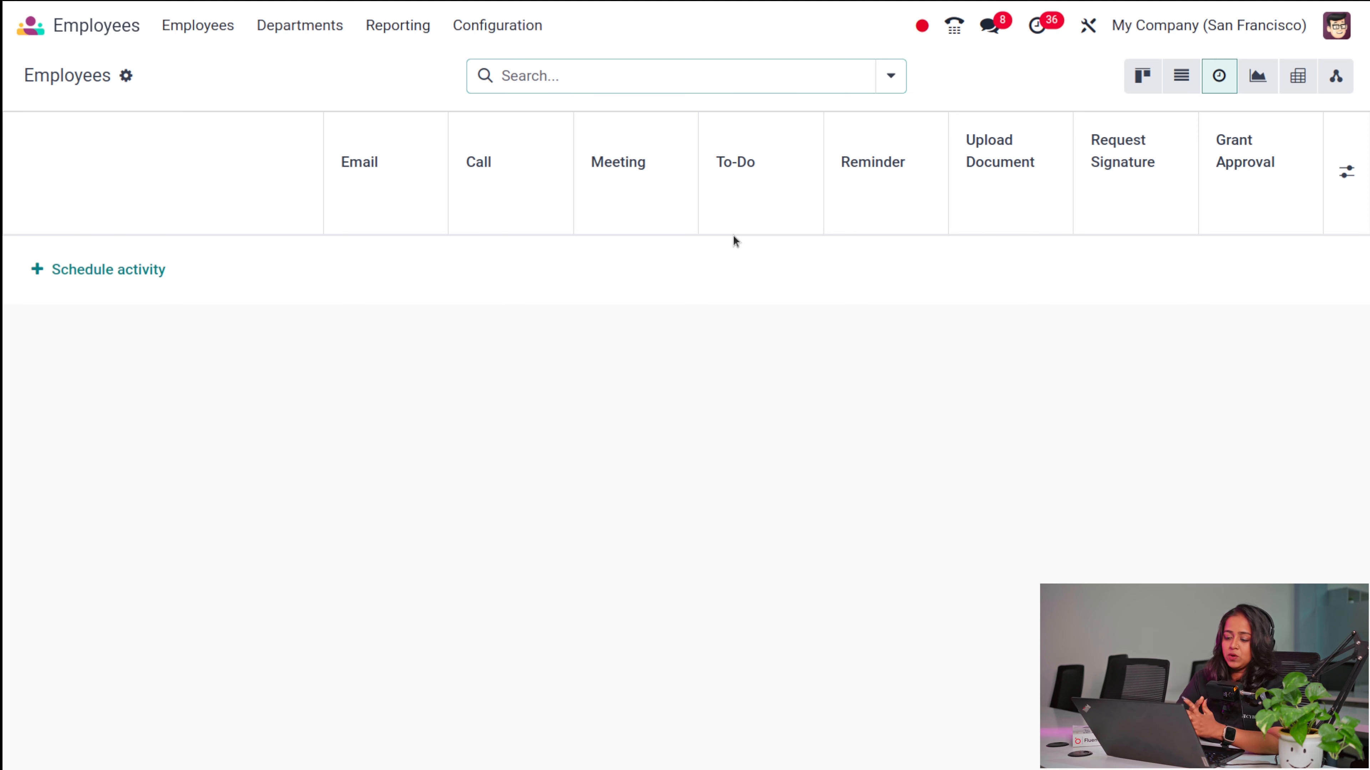
pyautogui.click(98, 278)
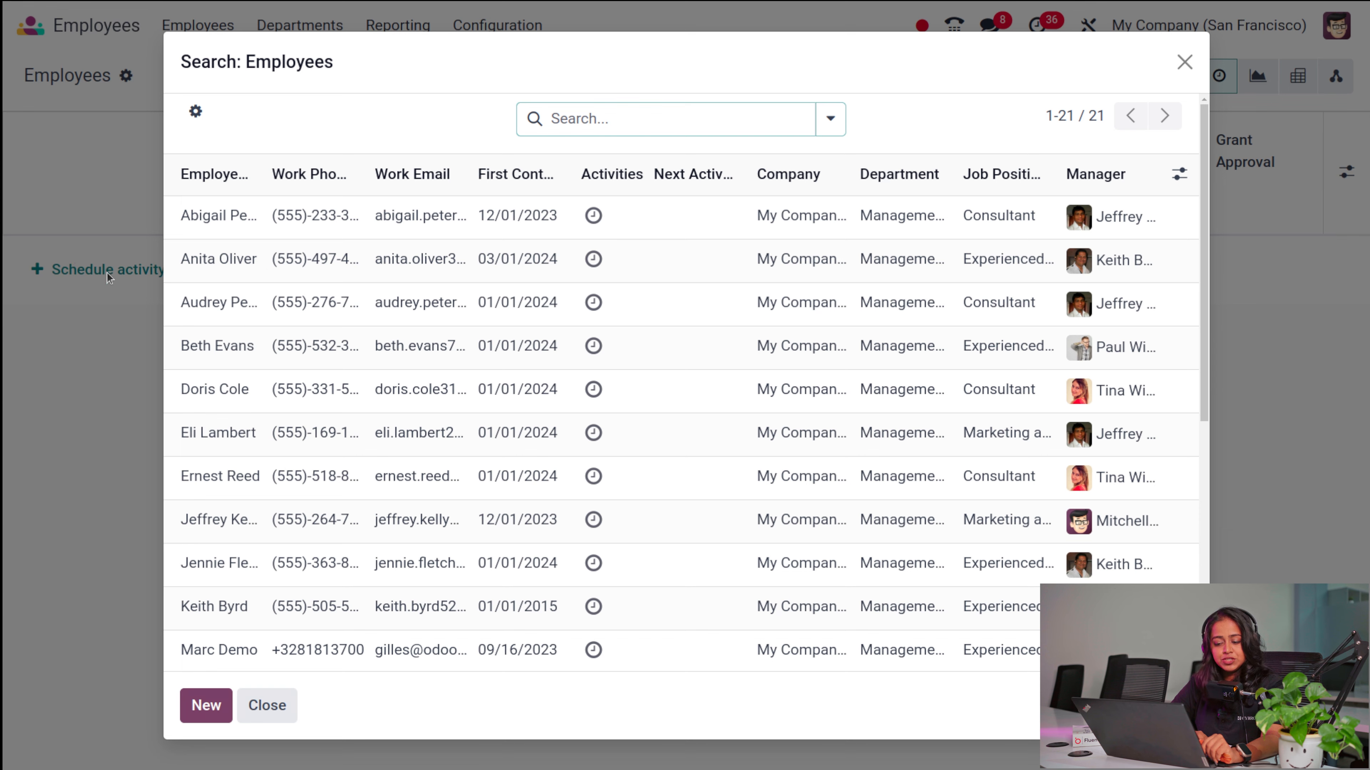
pyautogui.scroll(-6, 281, 563)
pyautogui.scroll(6, 264, 468)
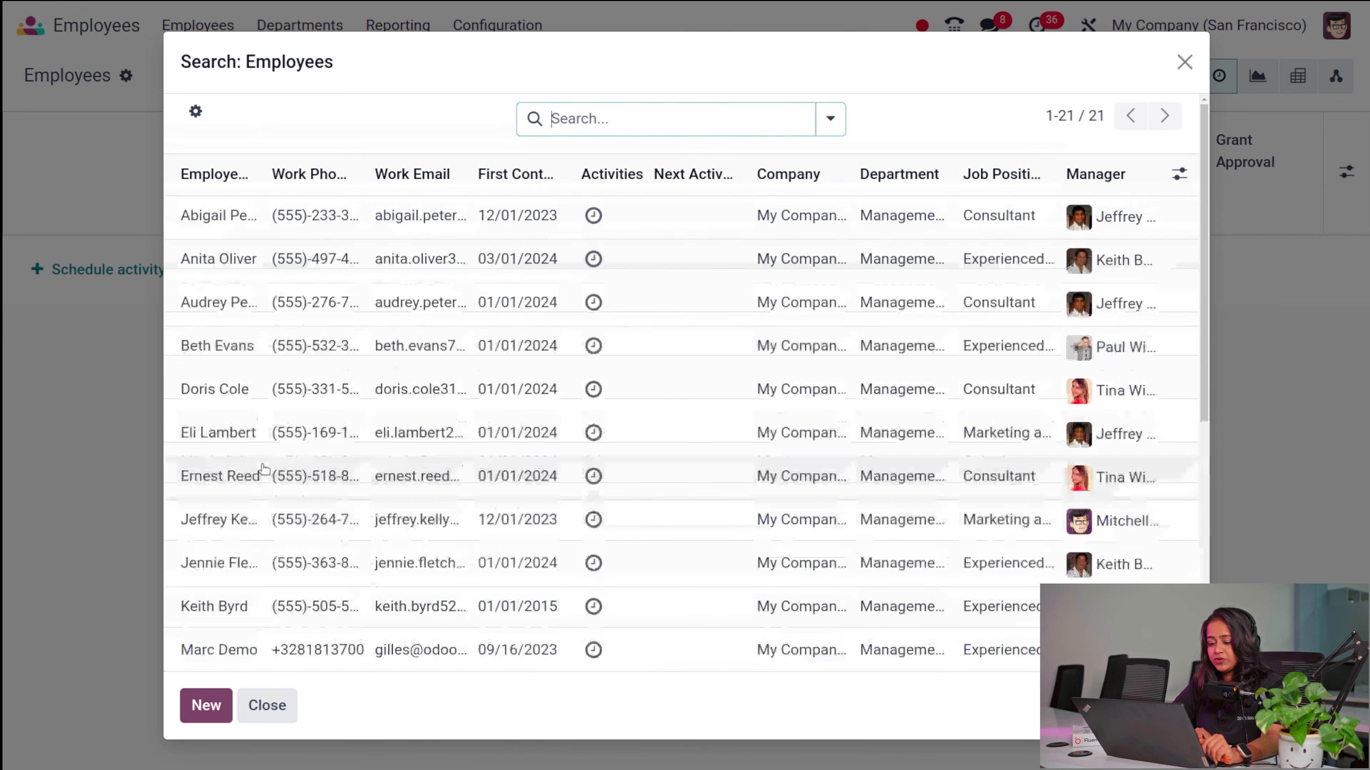
pyautogui.click(294, 232)
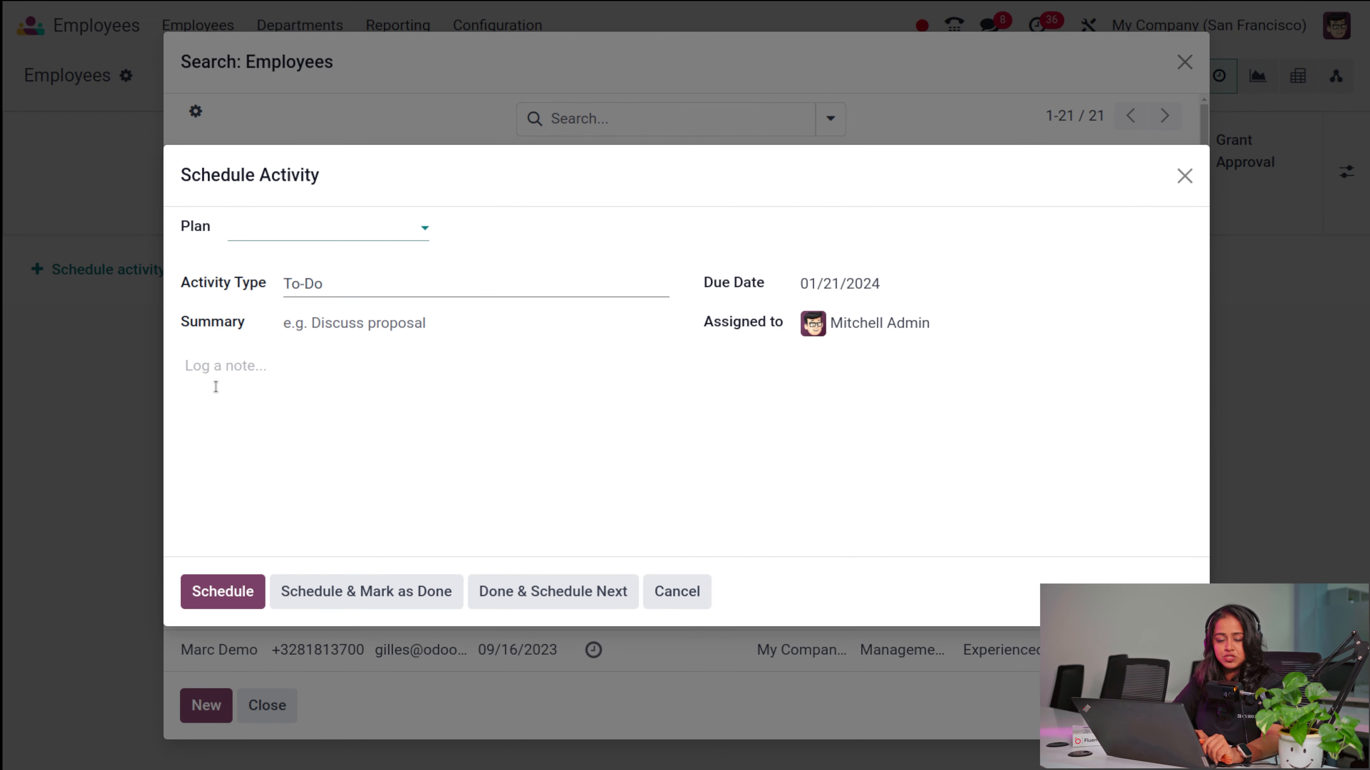
# Set the activity type to Call, leave the plan empty, and continue to the calendar
pyautogui.click(324, 286)
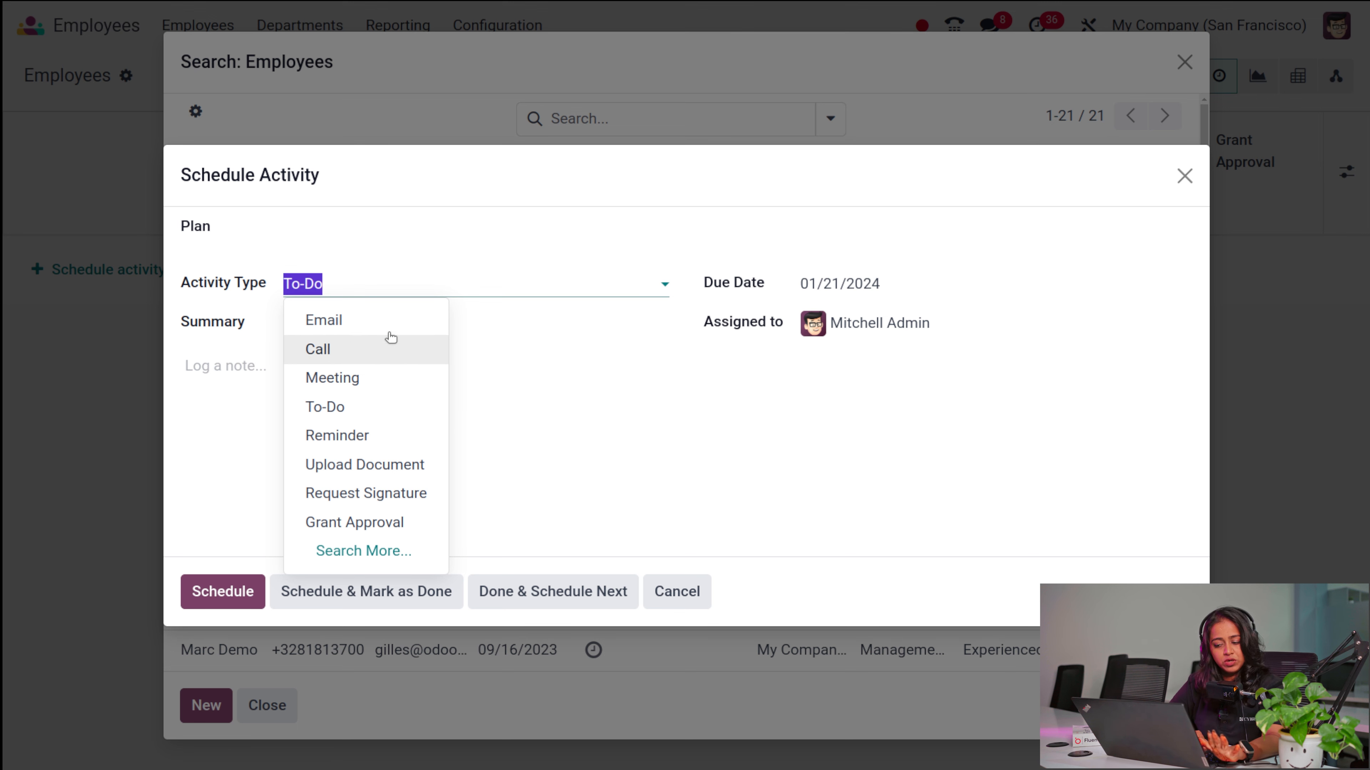
pyautogui.click(360, 348)
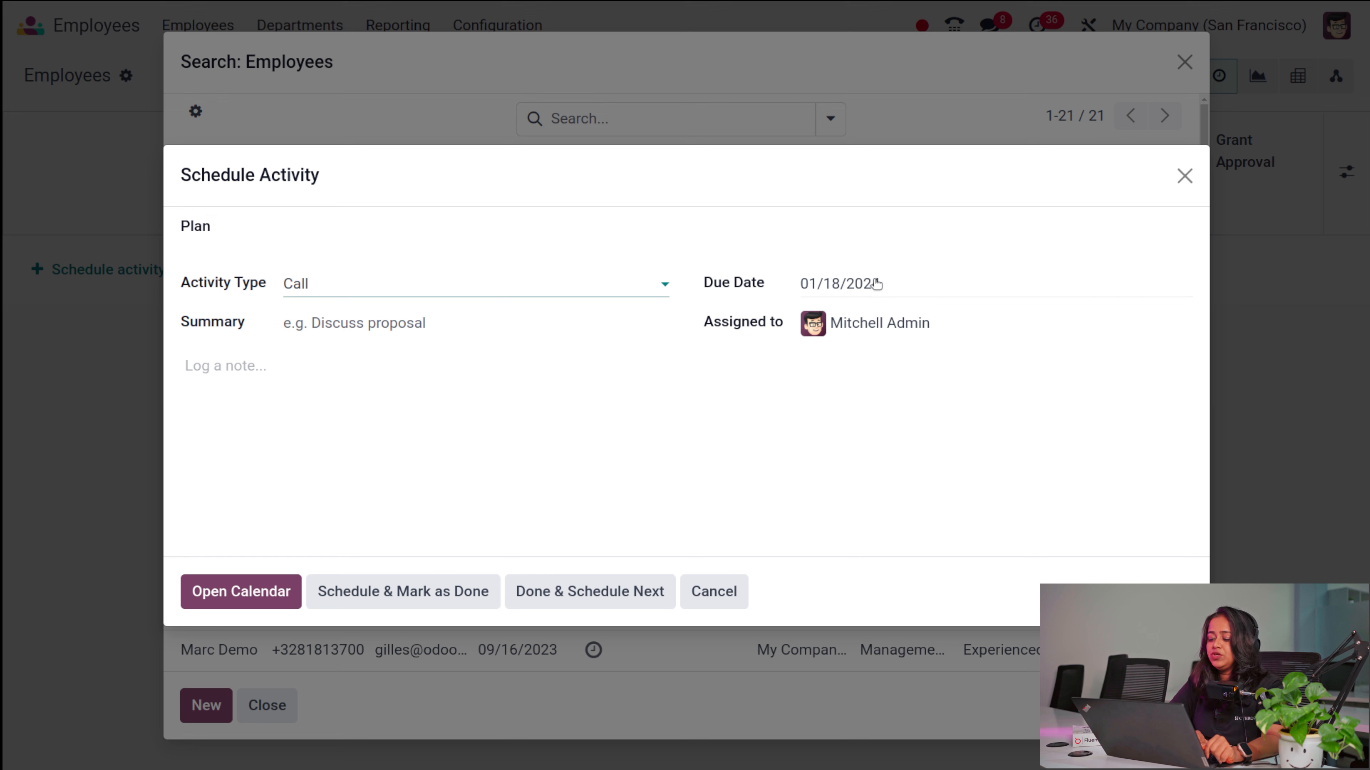
pyautogui.click(331, 228)
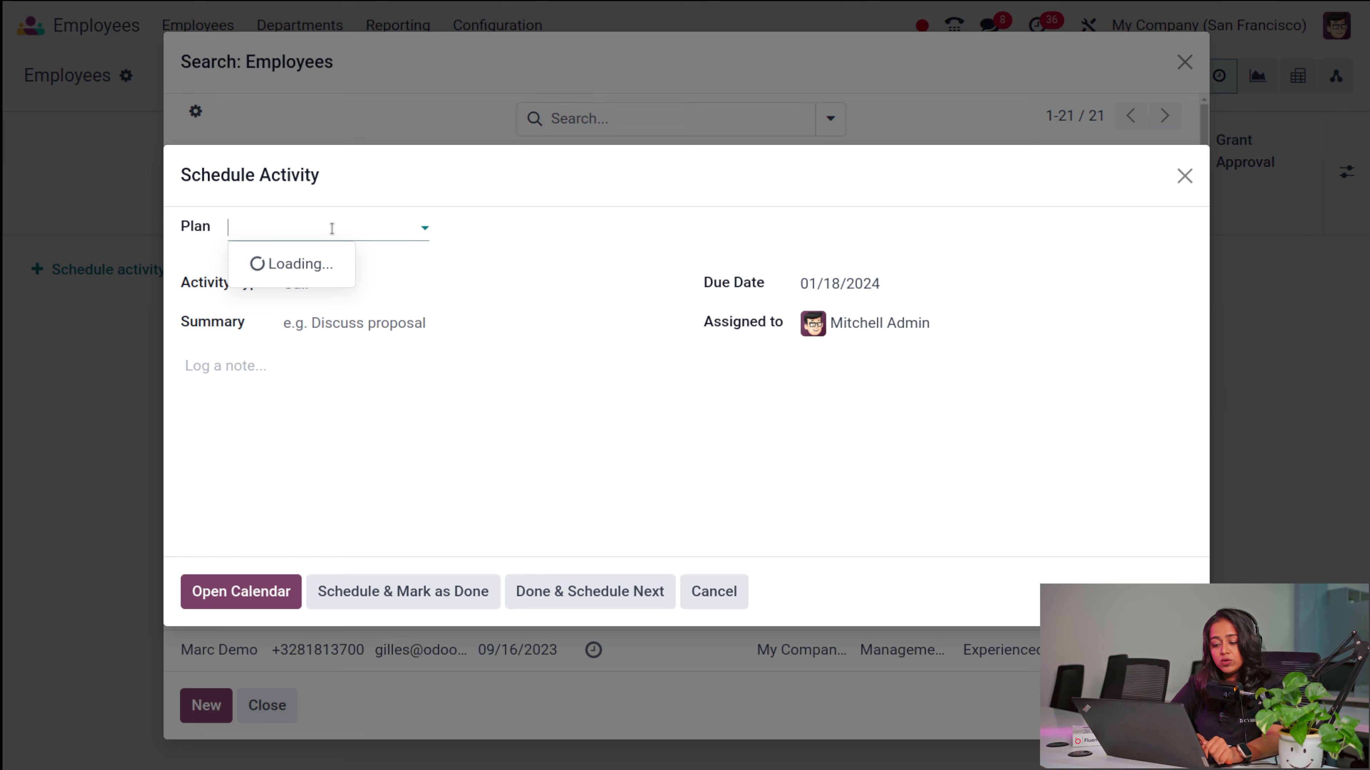
pyautogui.click(433, 489)
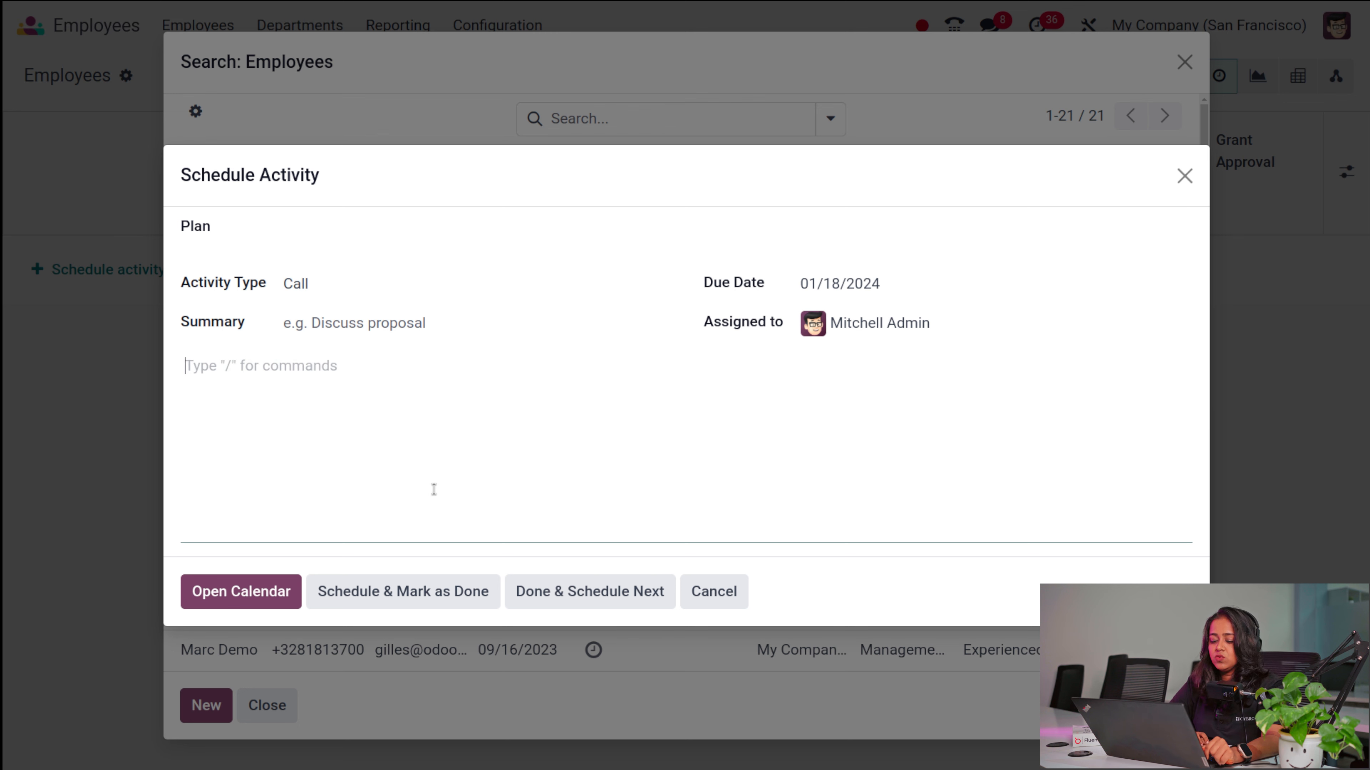
pyautogui.click(210, 593)
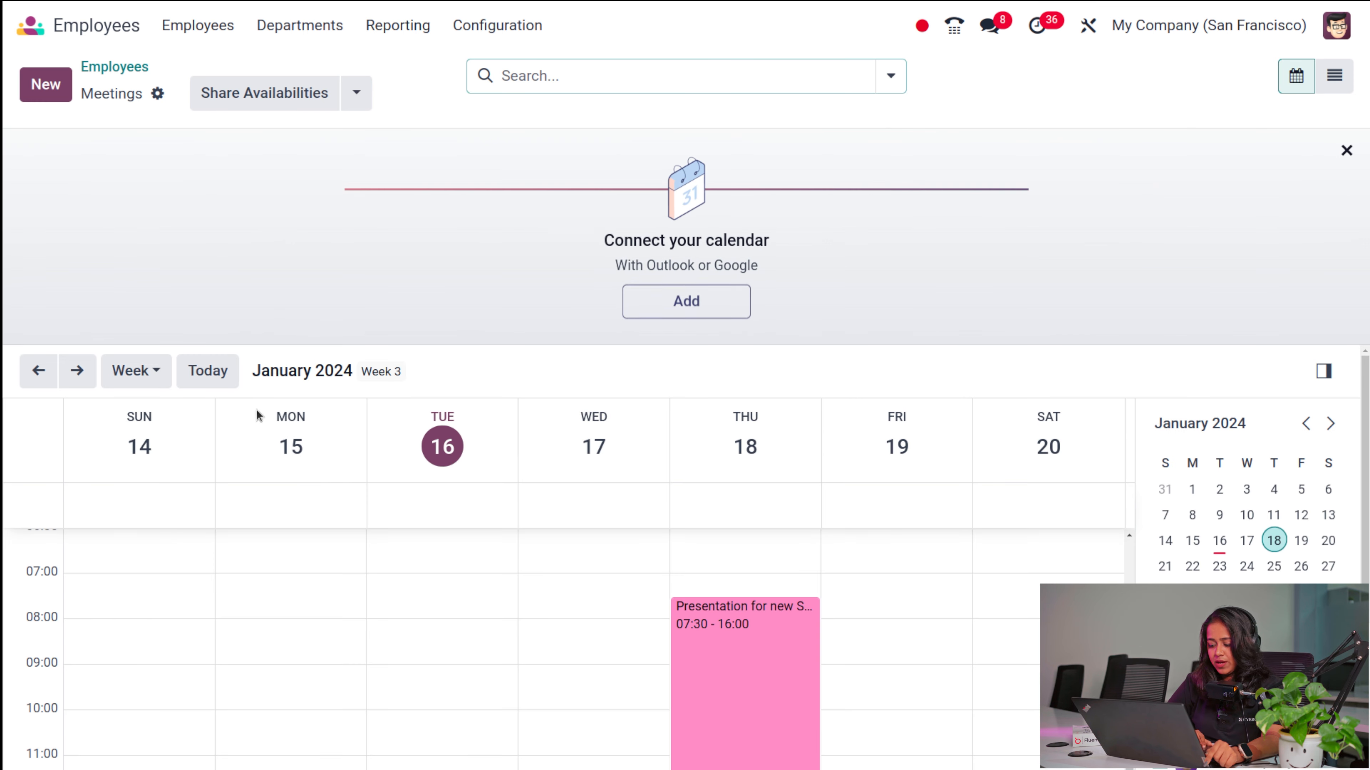
# Look over the January 2024 Week 3 meetings calendar and return to the employees' activity overview
pyautogui.scroll(-8, 502, 531)
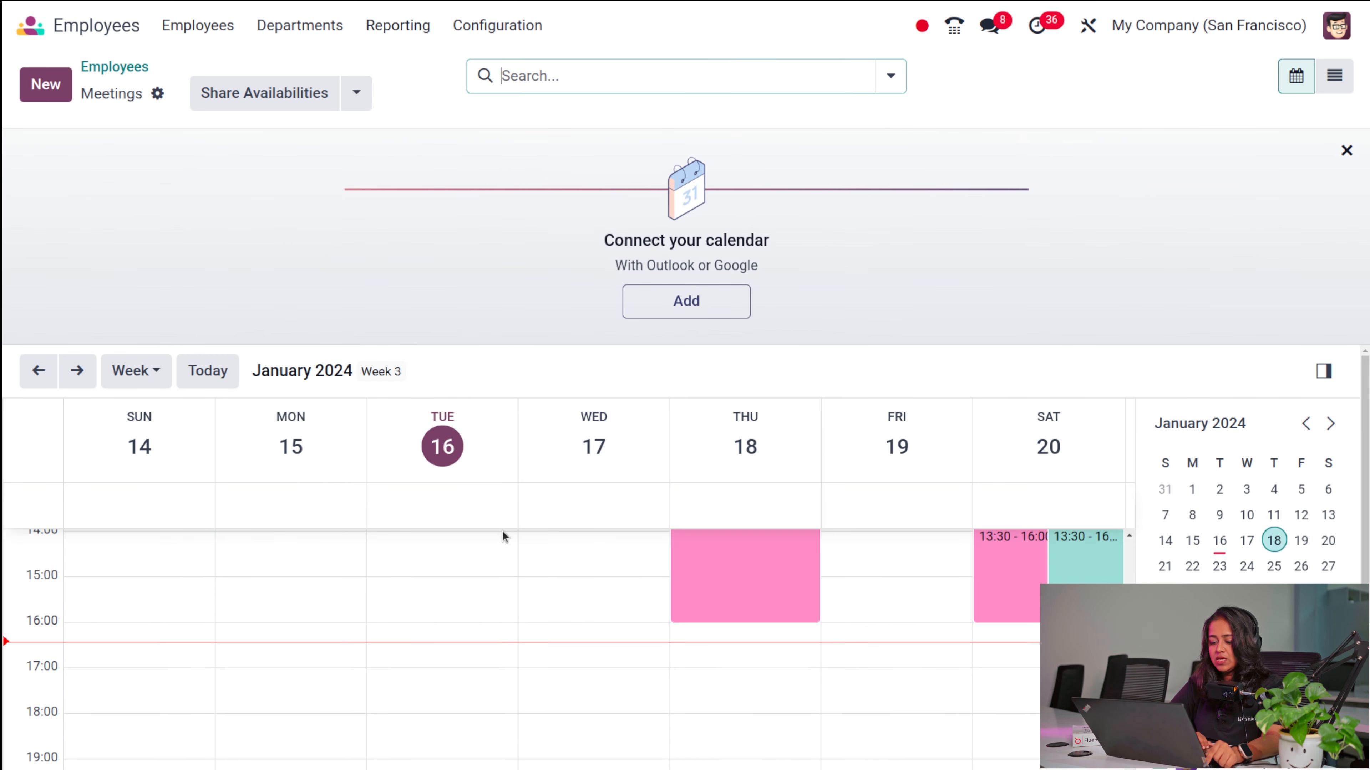
pyautogui.scroll(10, 502, 531)
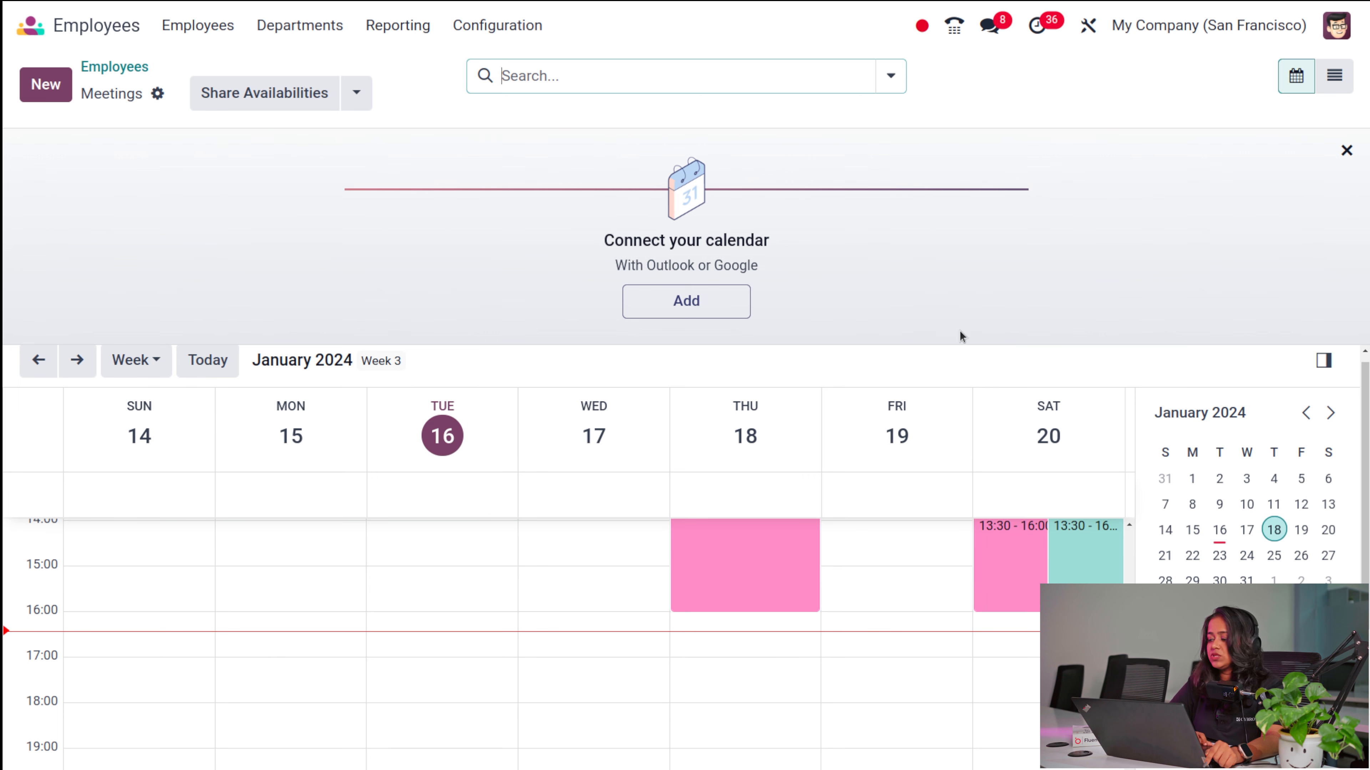
pyautogui.click(123, 65)
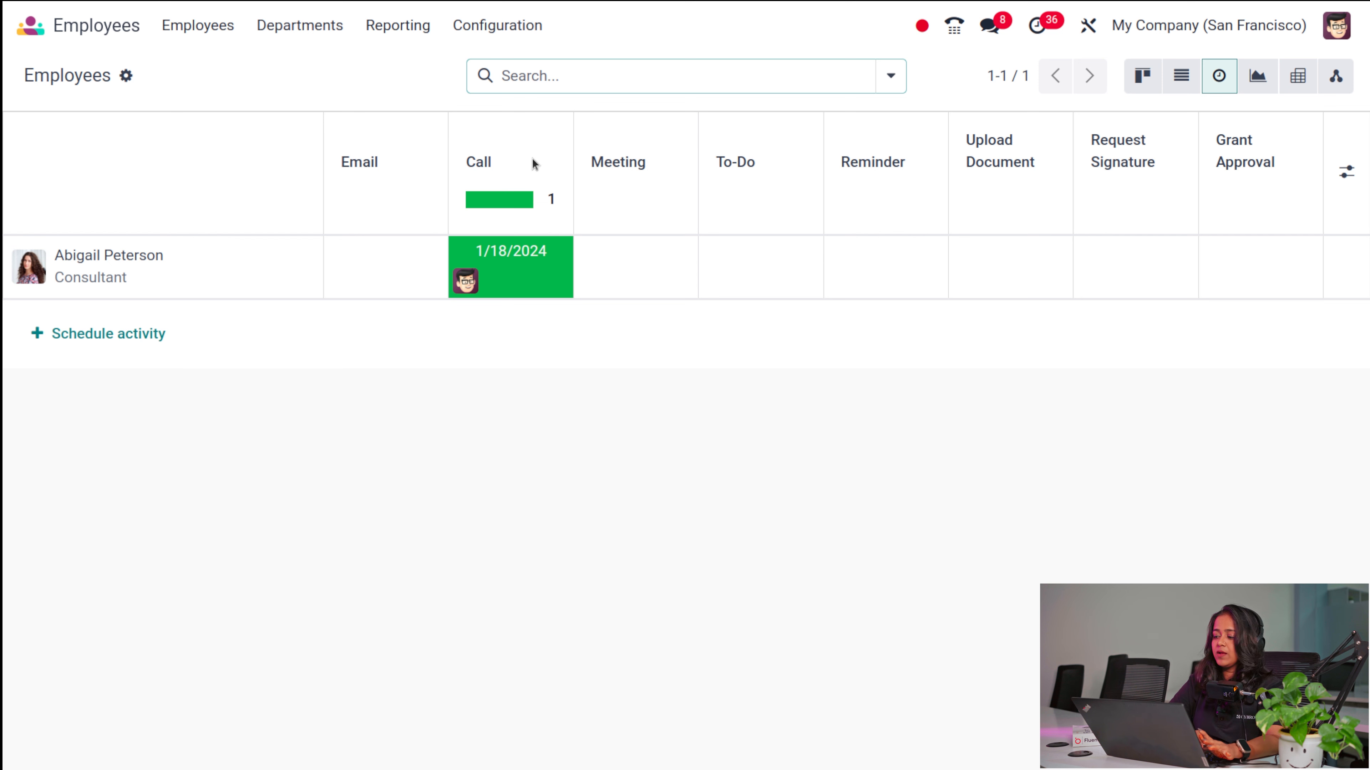
# Show the employee graph with the measures Number of days to recover (N-1), Number of Dependent Children and finally Number of disabled children
pyautogui.click(1258, 75)
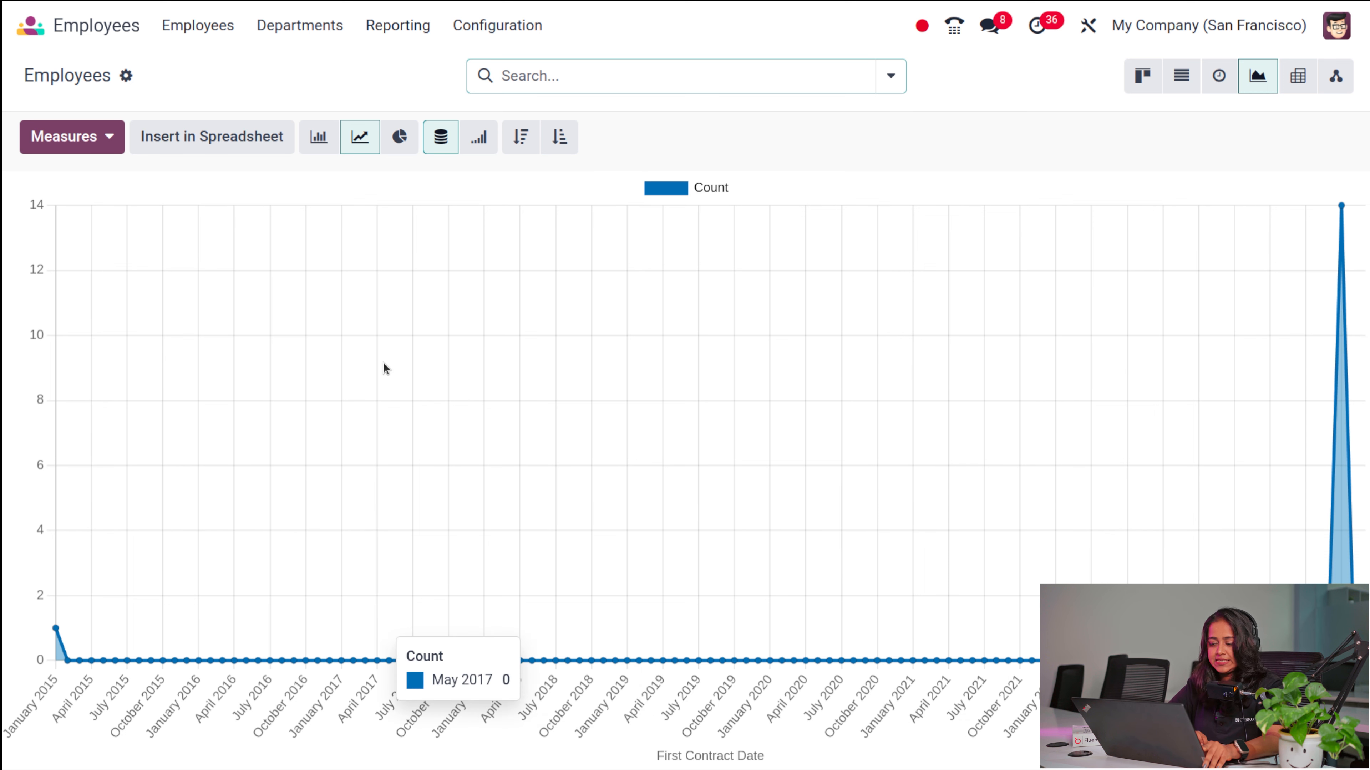
pyautogui.click(74, 138)
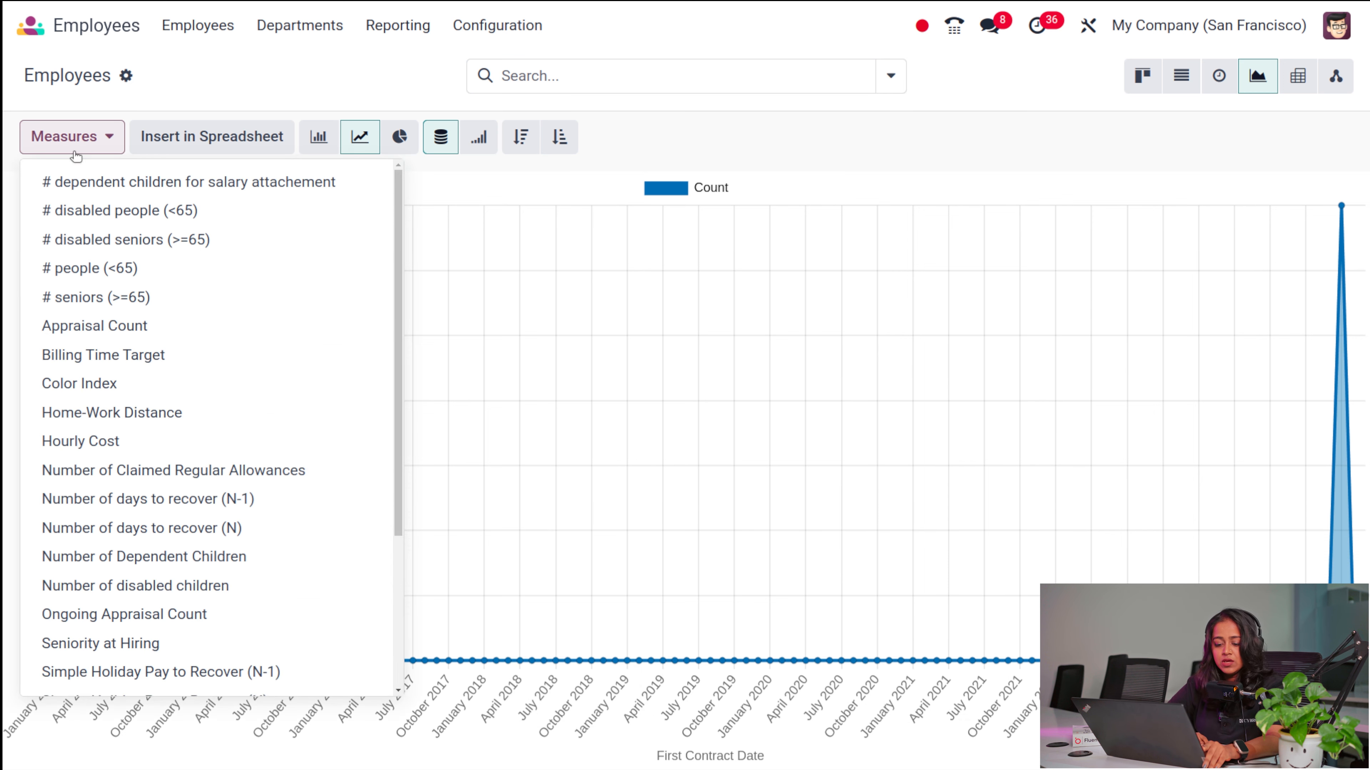
pyautogui.scroll(-3, 135, 648)
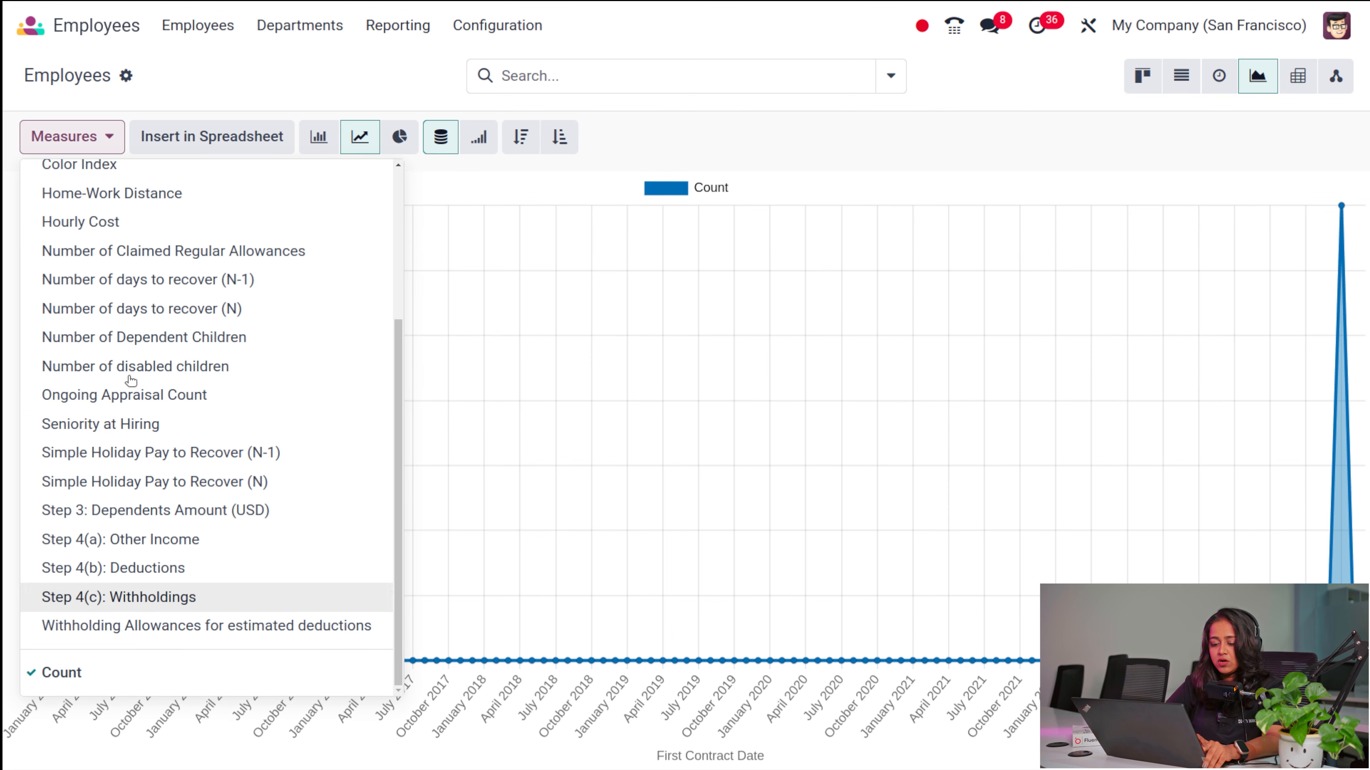
pyautogui.scroll(1, 131, 243)
pyautogui.click(120, 289)
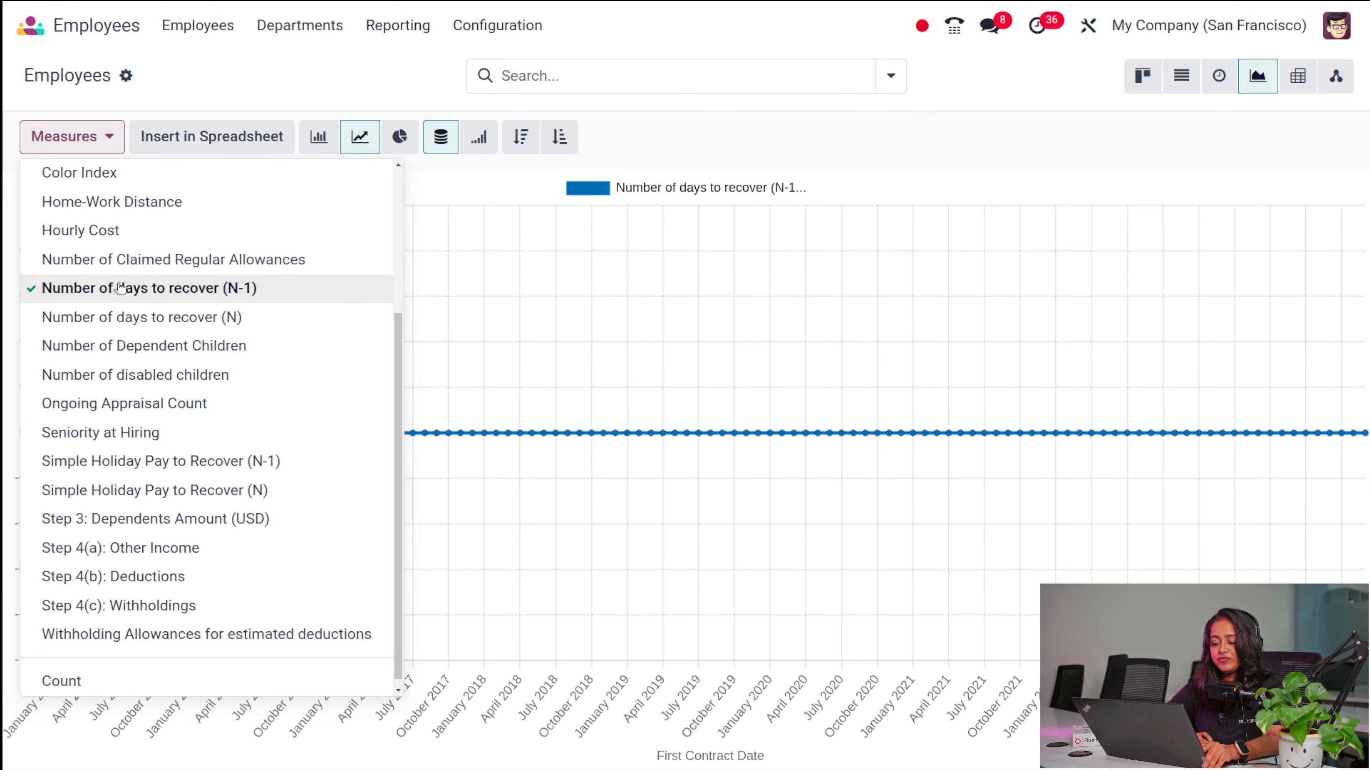
pyautogui.click(104, 356)
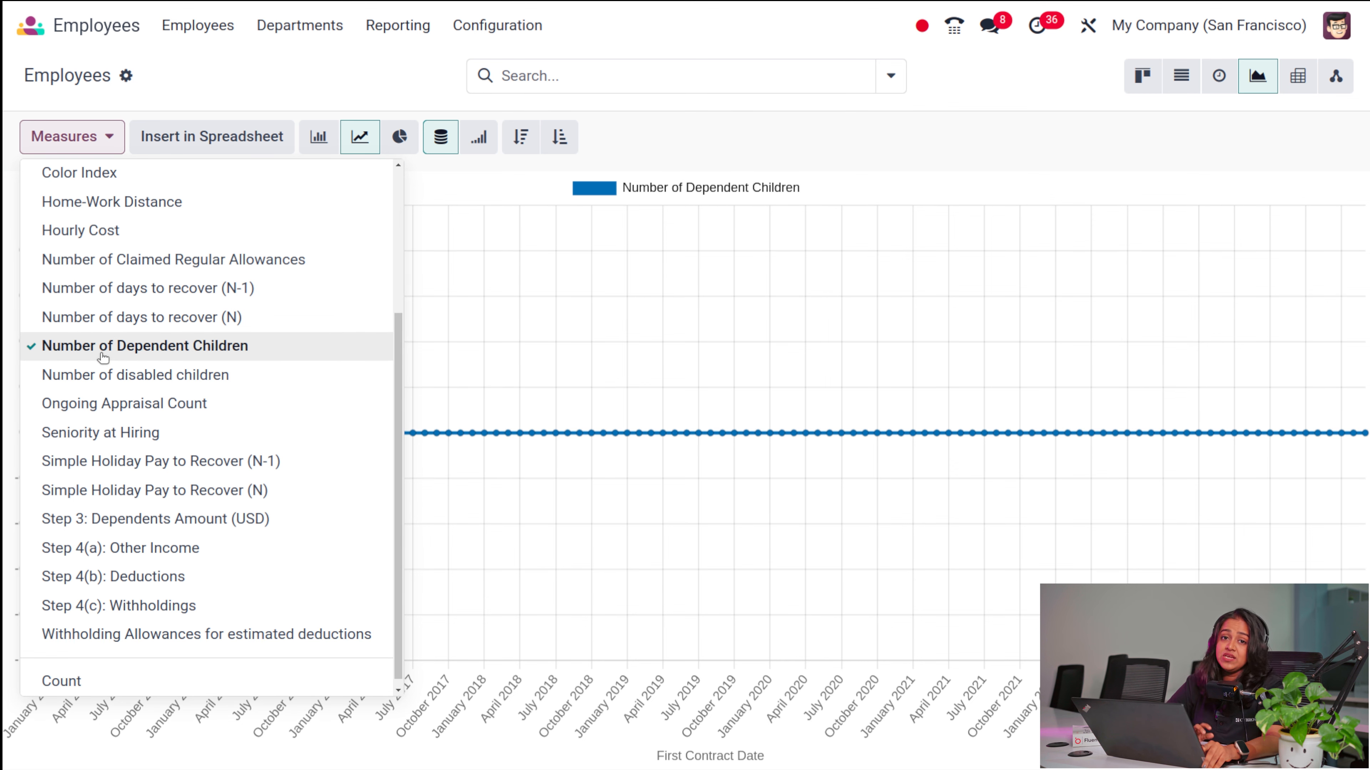
pyautogui.click(103, 372)
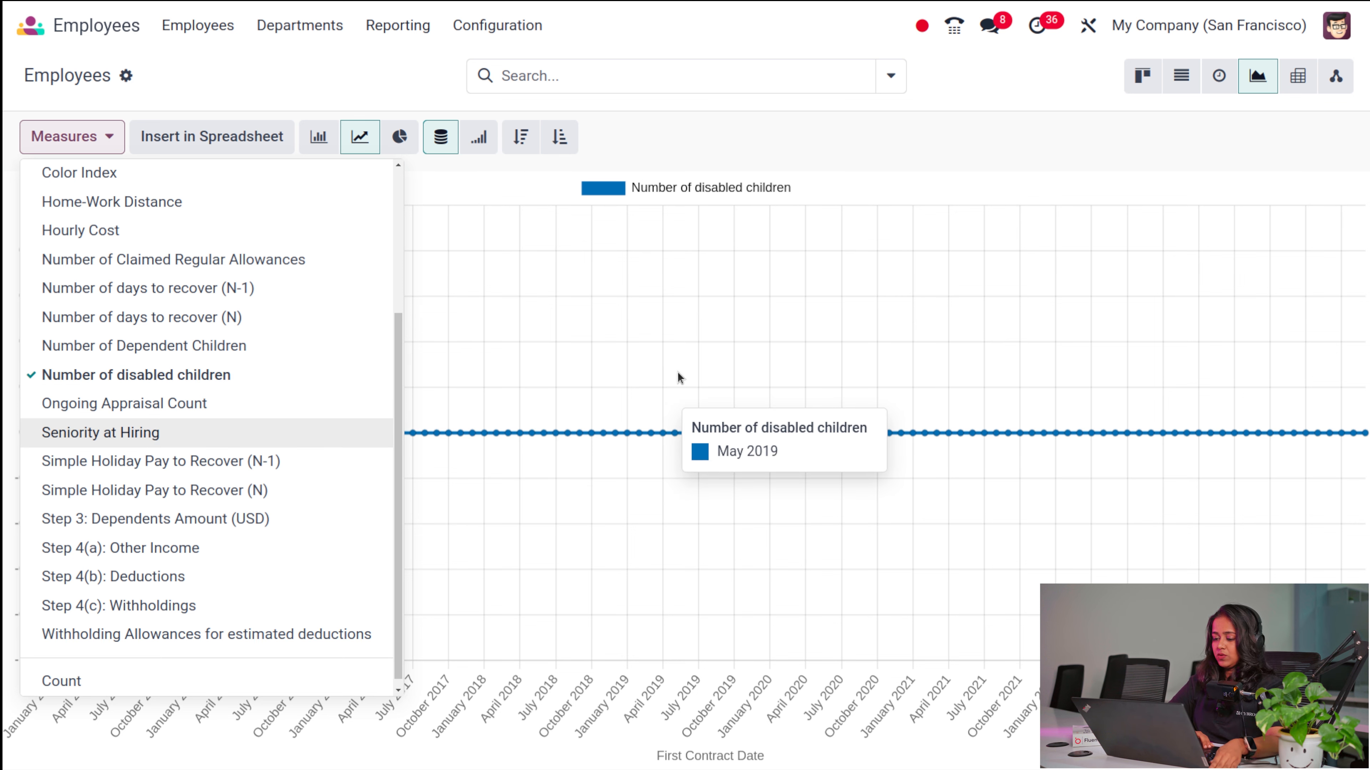
pyautogui.click(238, 92)
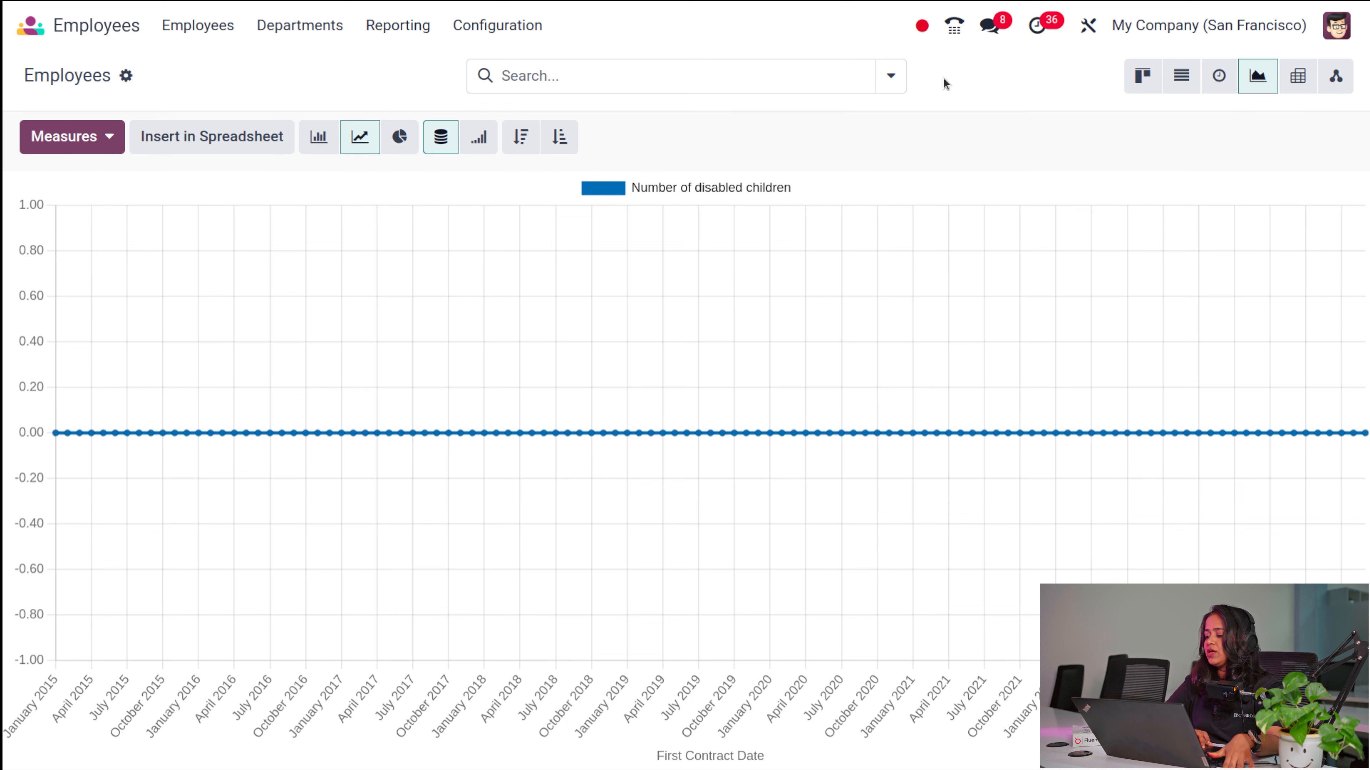
# Show the employee pivot table and add the Hourly Cost measure beside Count
pyautogui.click(1292, 82)
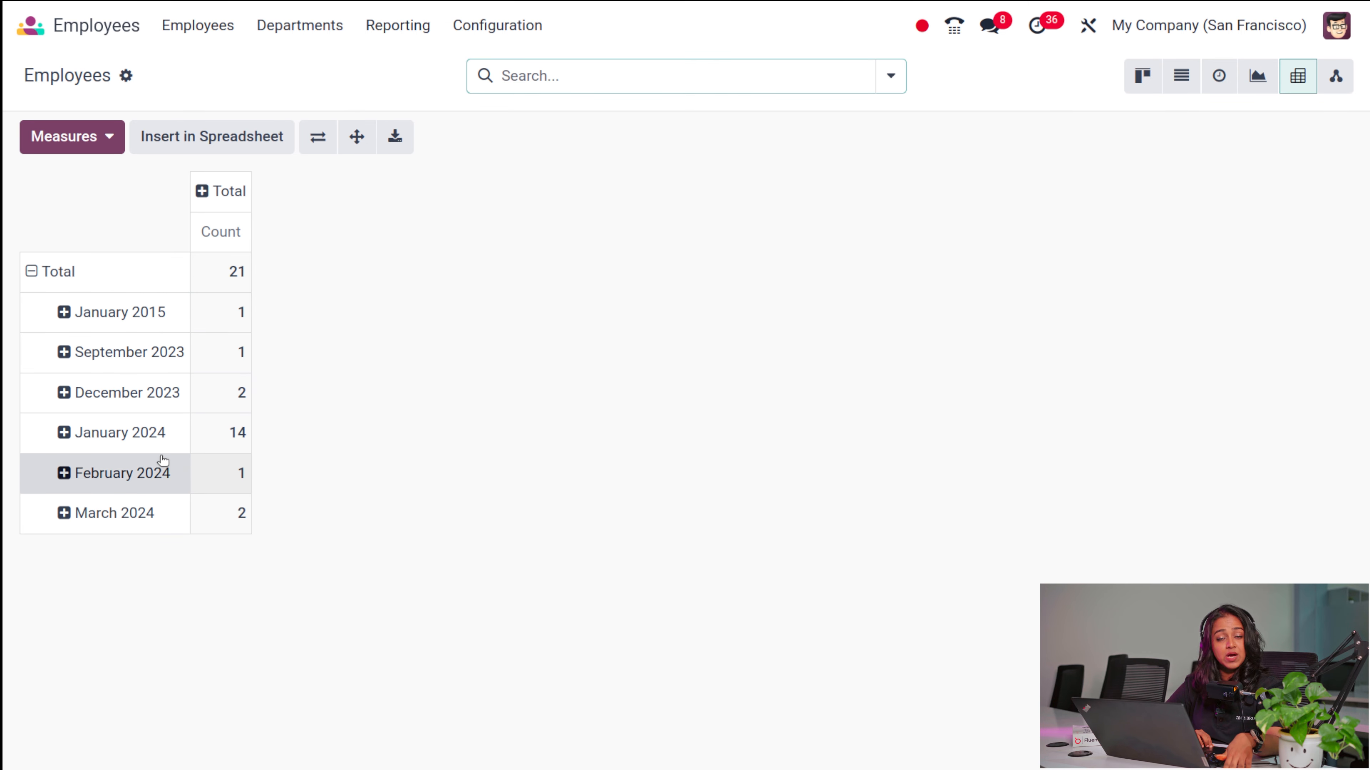
pyautogui.click(72, 137)
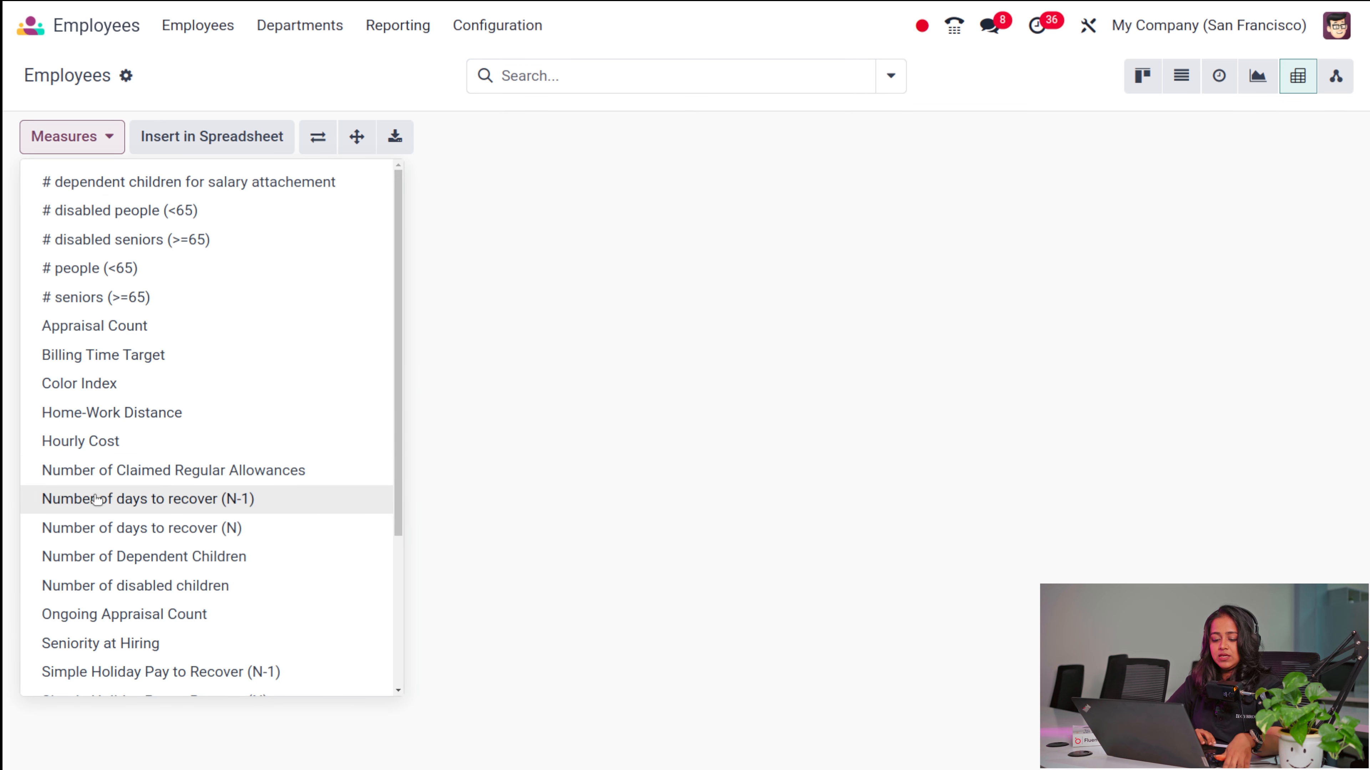
pyautogui.scroll(-4, 96, 499)
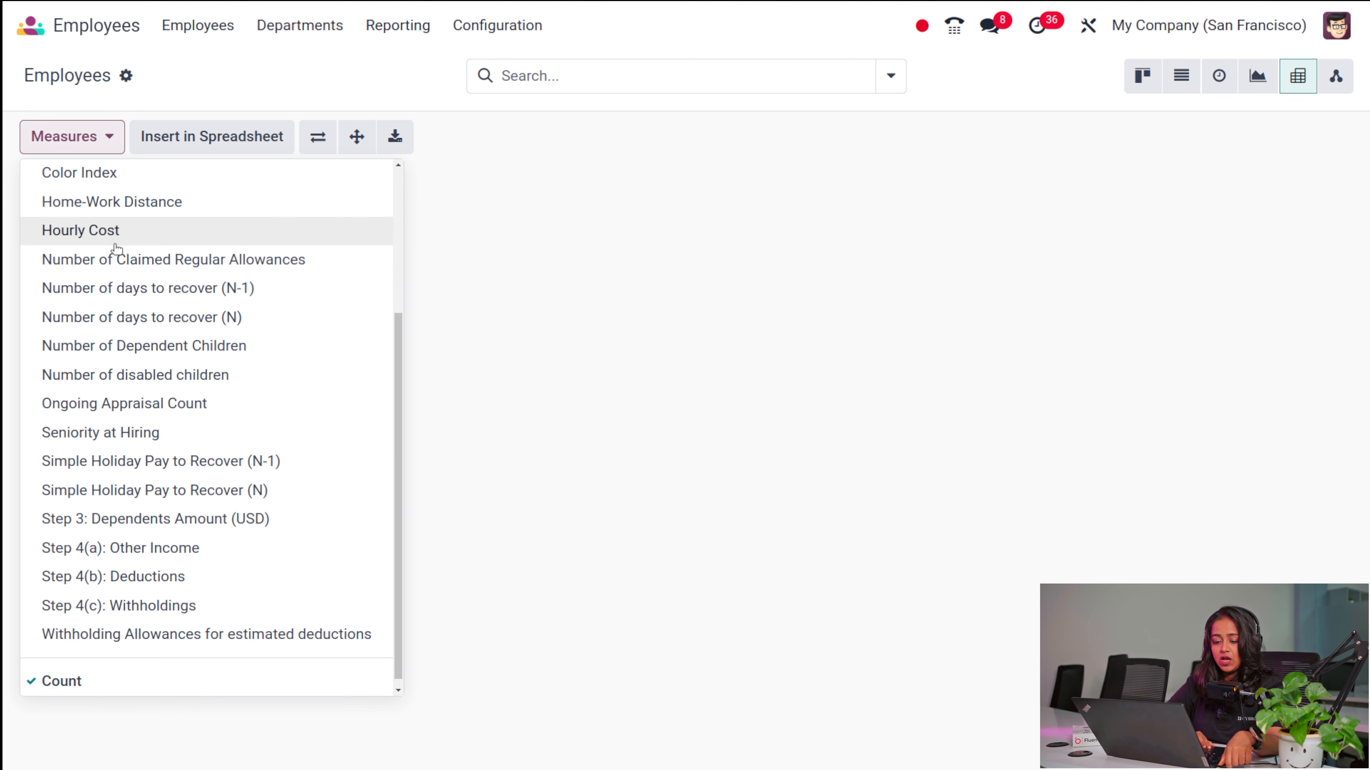
pyautogui.click(118, 231)
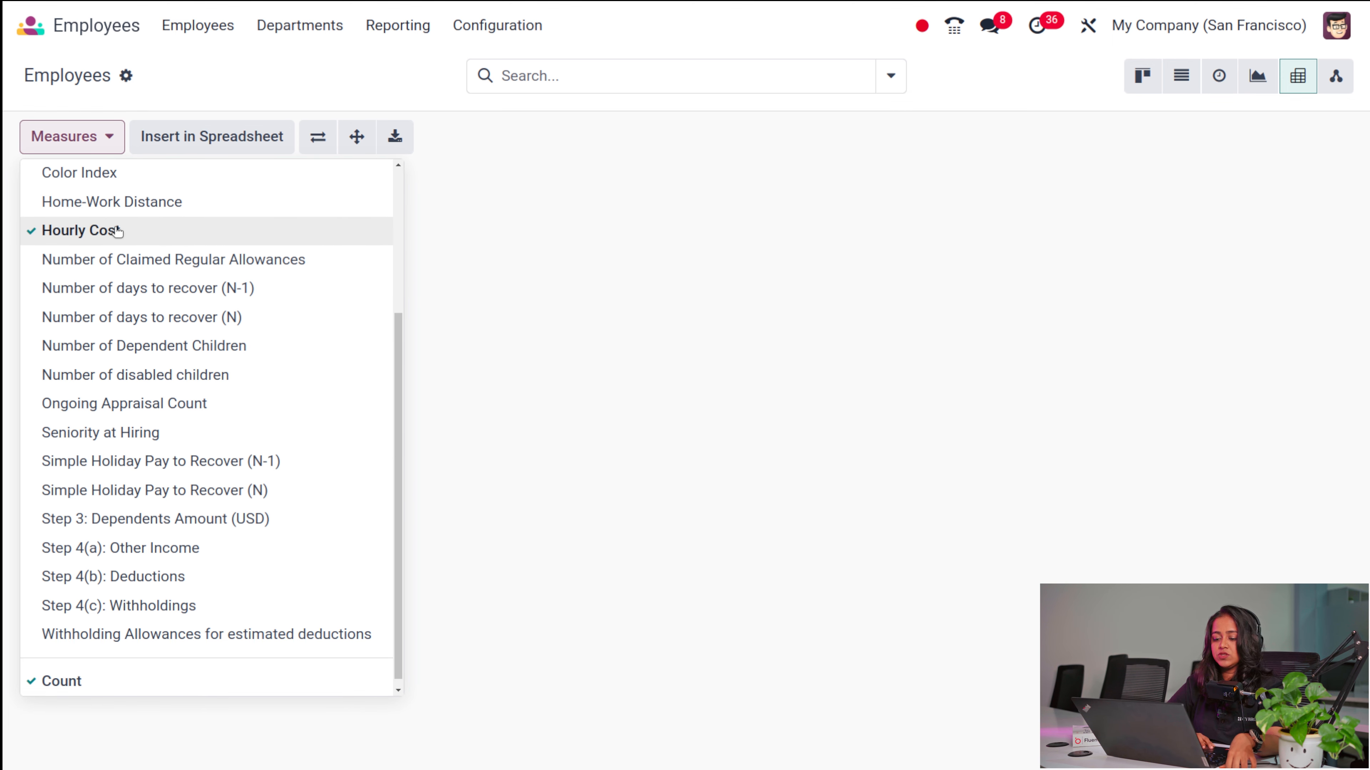
pyautogui.click(522, 313)
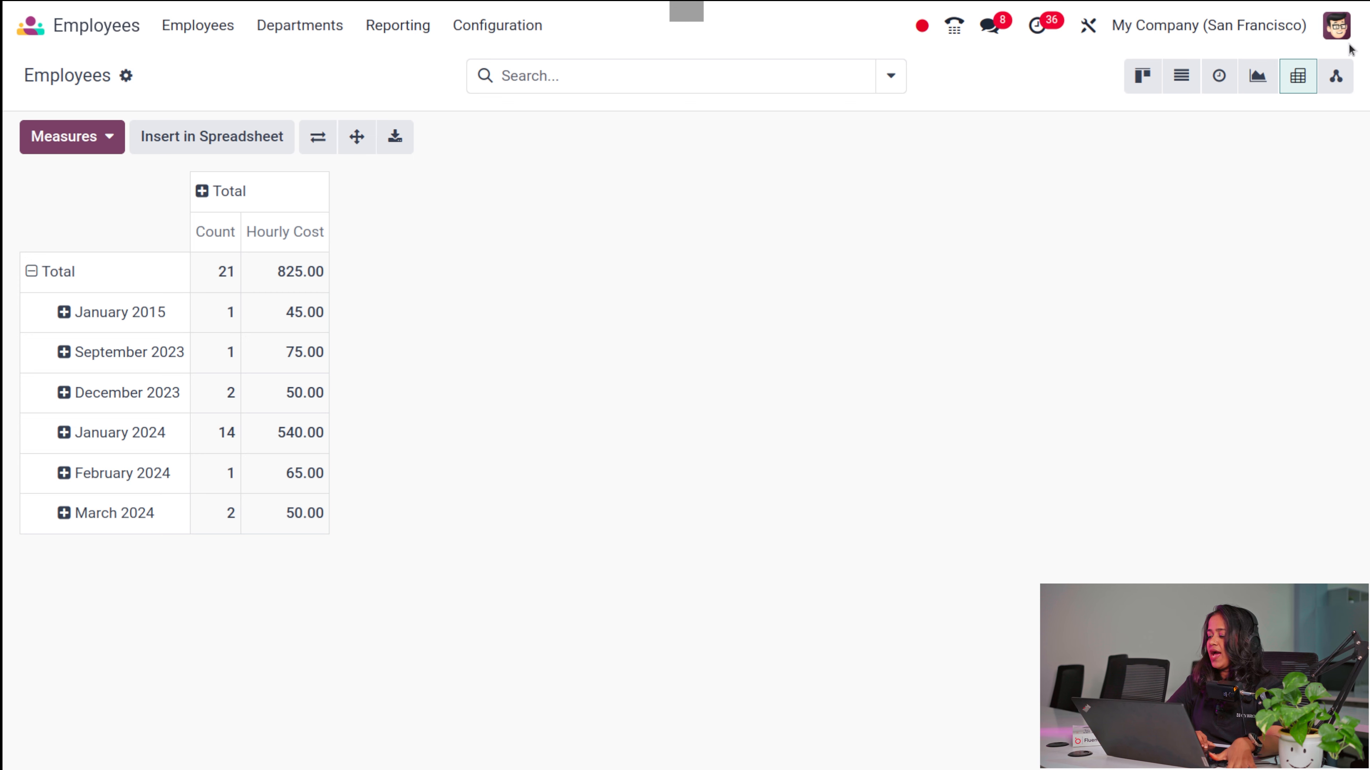
# Examine the employee organization chart, expanding and collapsing the team under the Marketing and Community Manager
pyautogui.click(1337, 76)
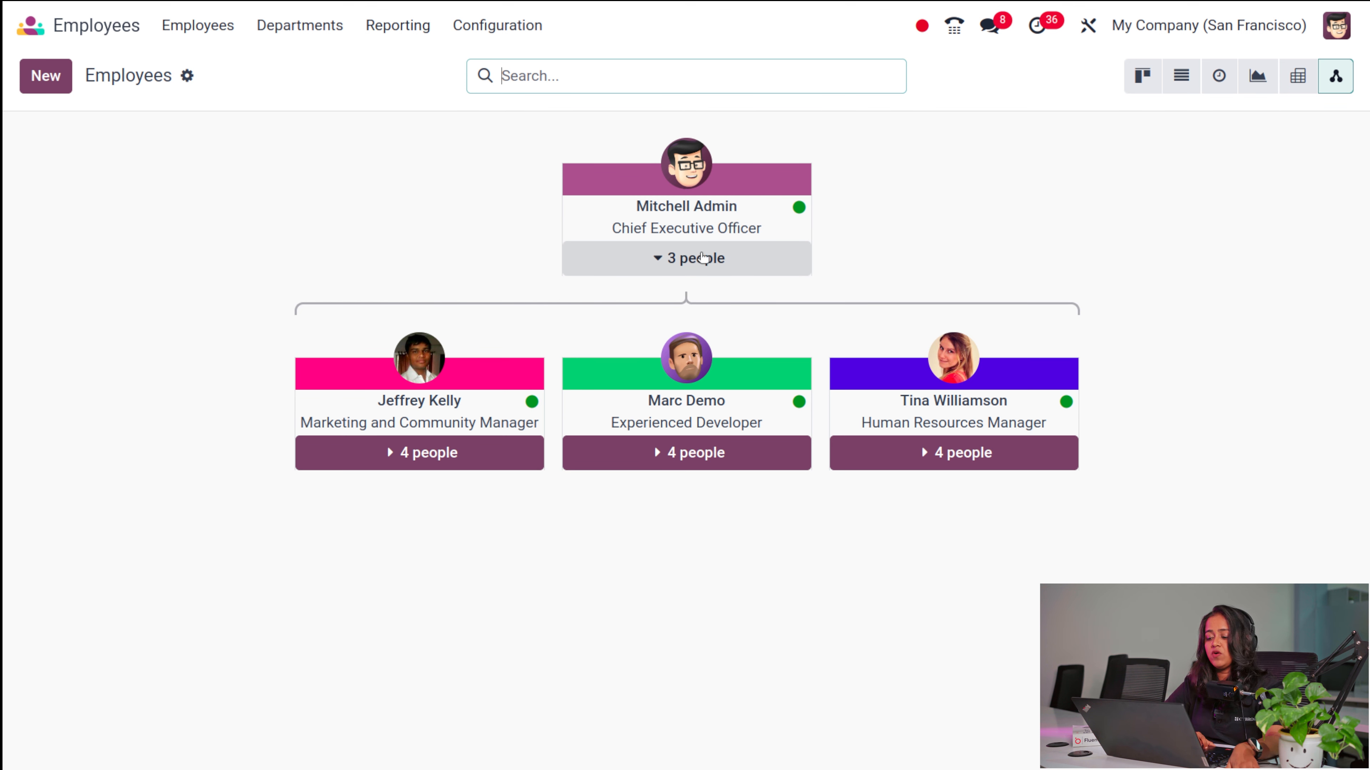
pyautogui.click(713, 256)
pyautogui.click(712, 256)
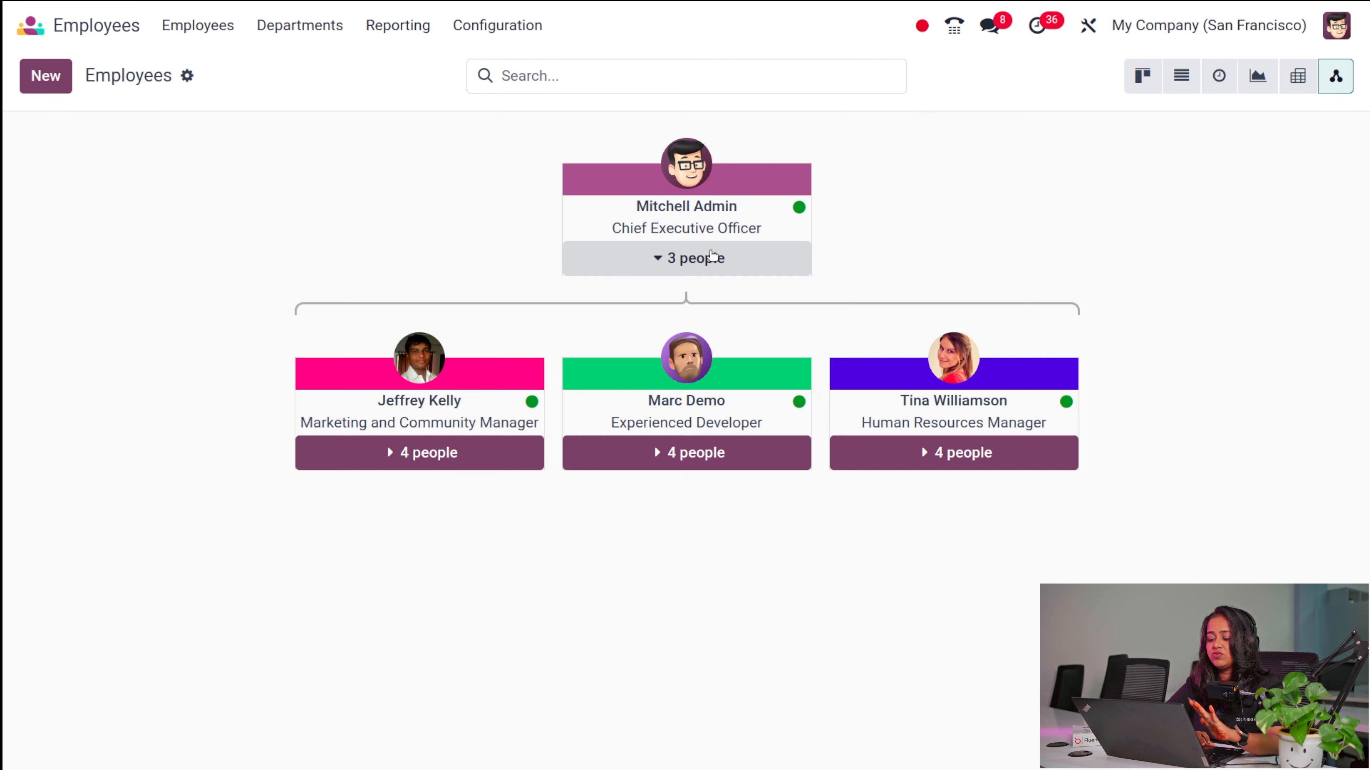
pyautogui.click(467, 454)
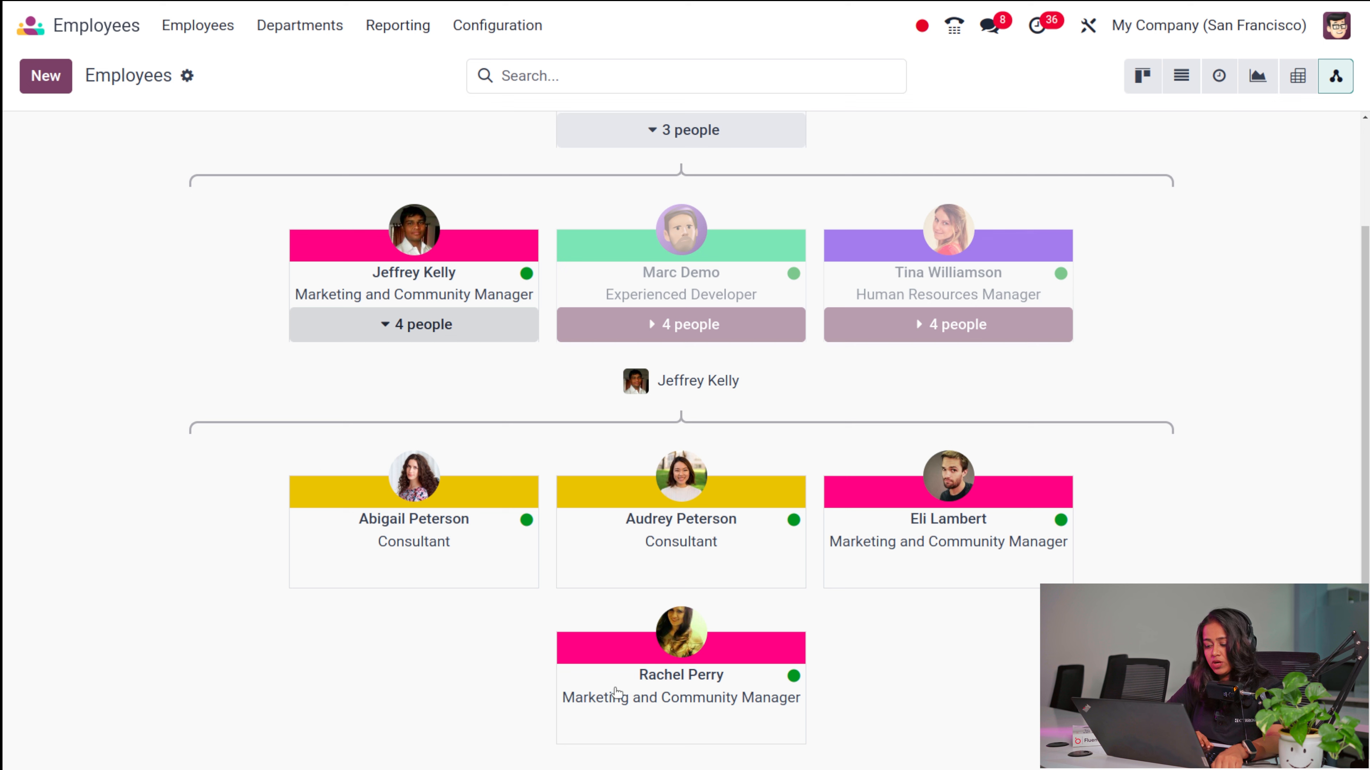
pyautogui.click(481, 319)
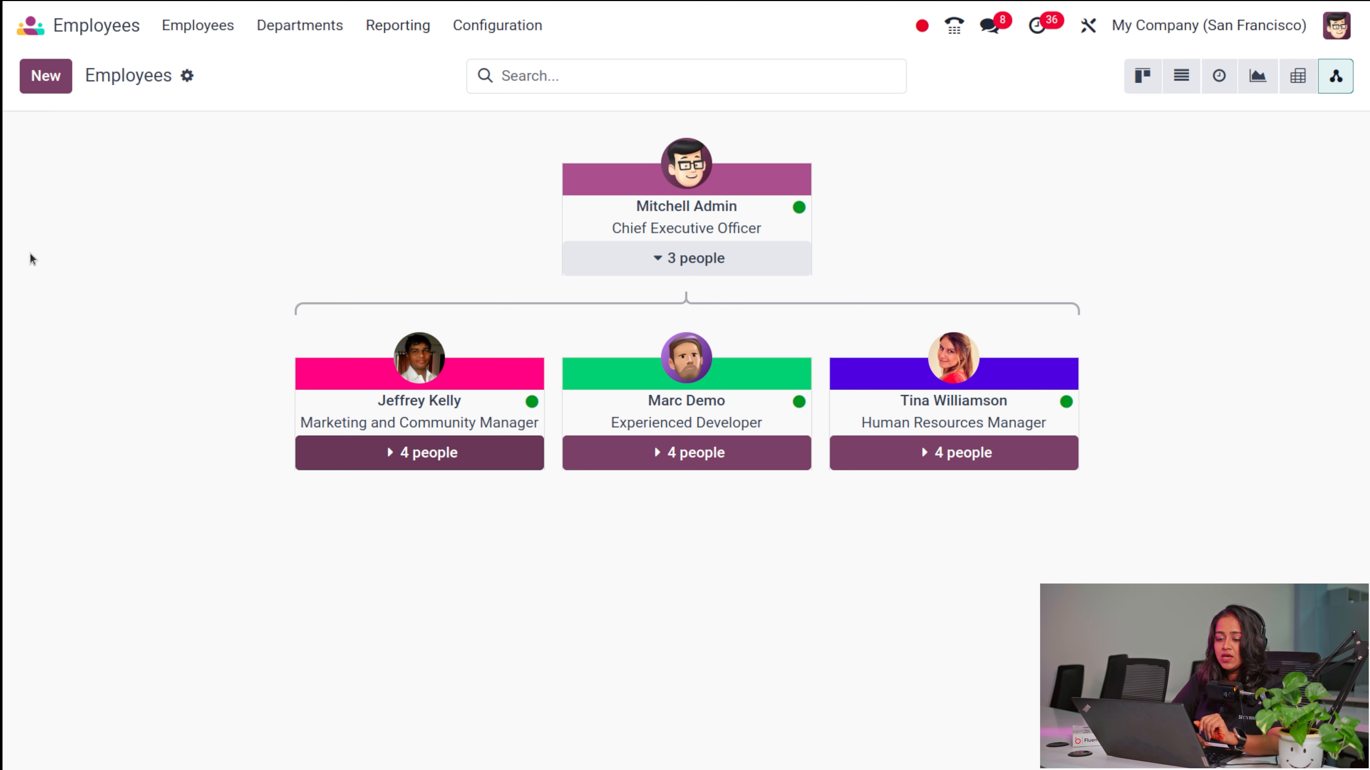
# Create a new employee record and enter the employee's name
pyautogui.click(52, 74)
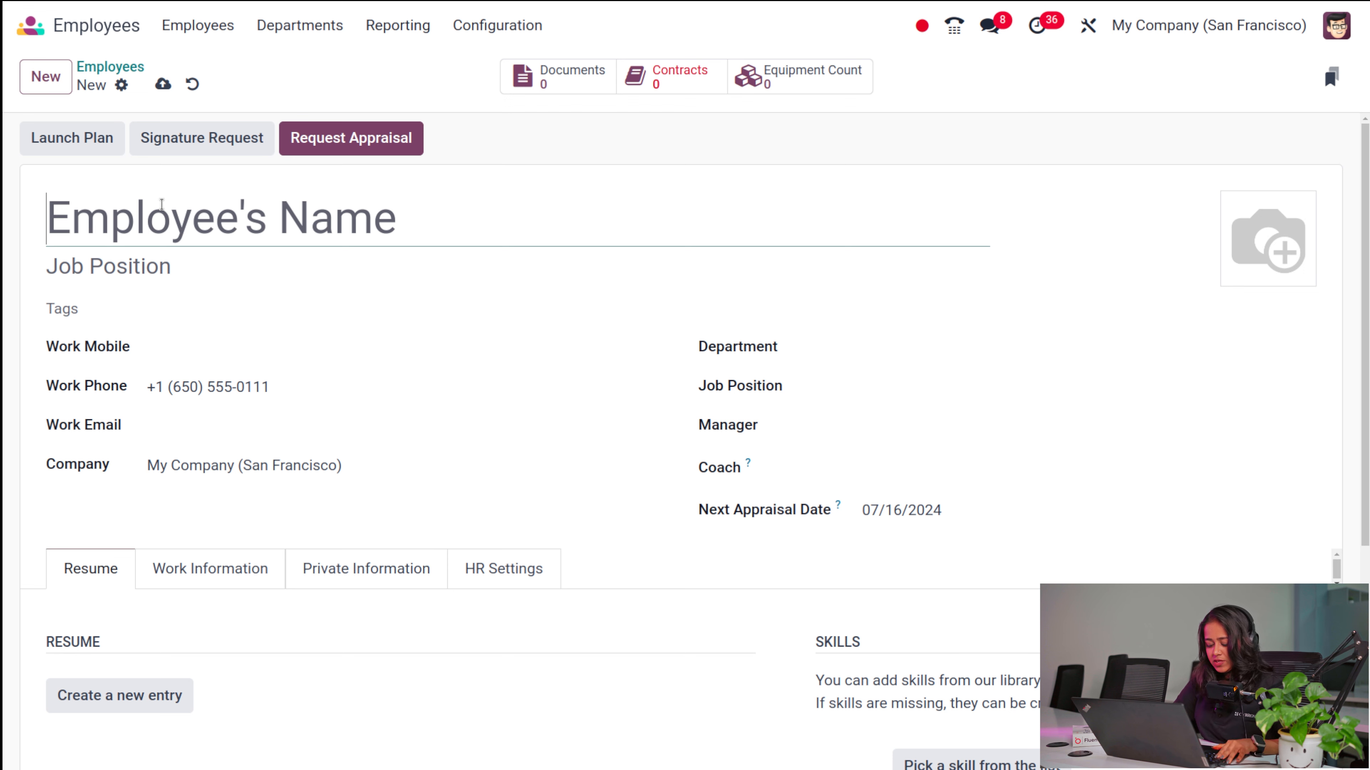
pyautogui.write('JOhn')
pyautogui.press('BackSpace')
pyautogui.press('BackSpace')
pyautogui.press('BackSpace')
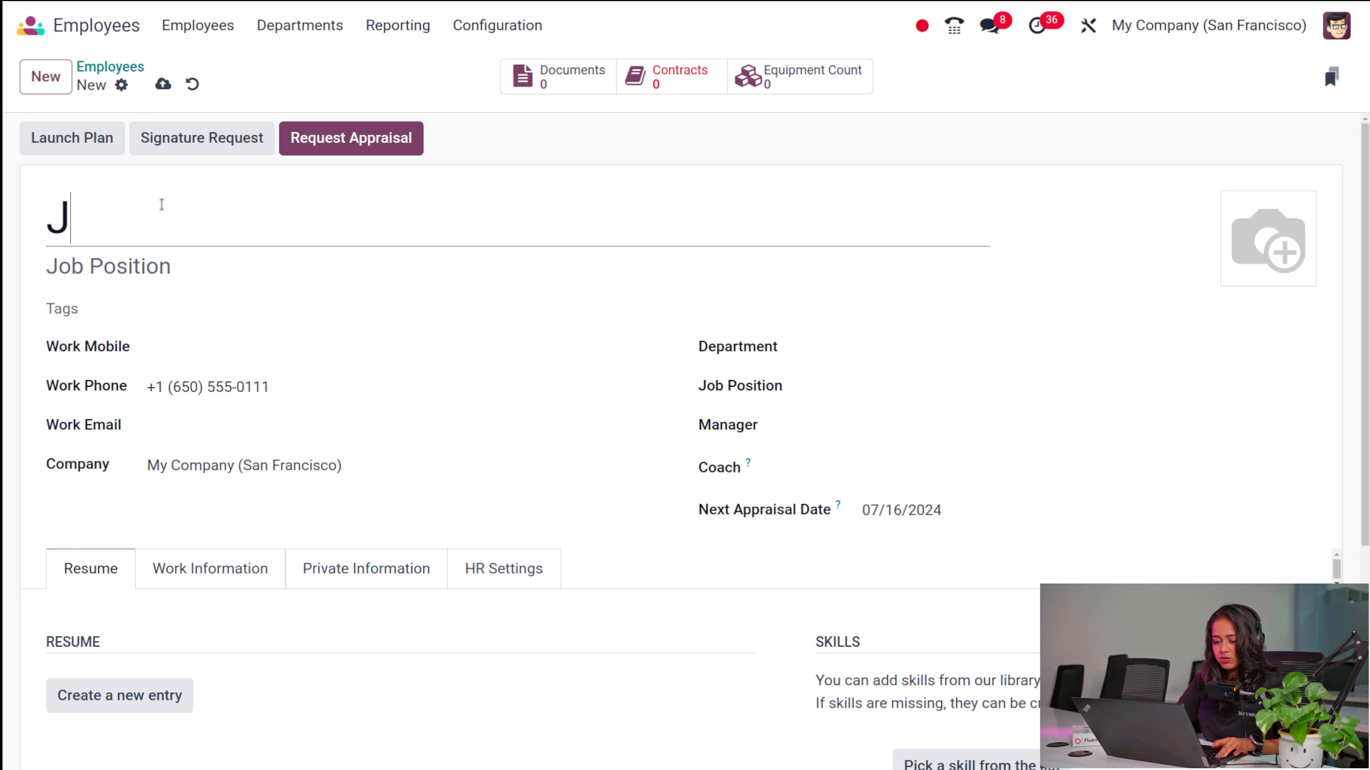
pyautogui.write('OH')
pyautogui.press('BackSpace')
pyautogui.press('BackSpace')
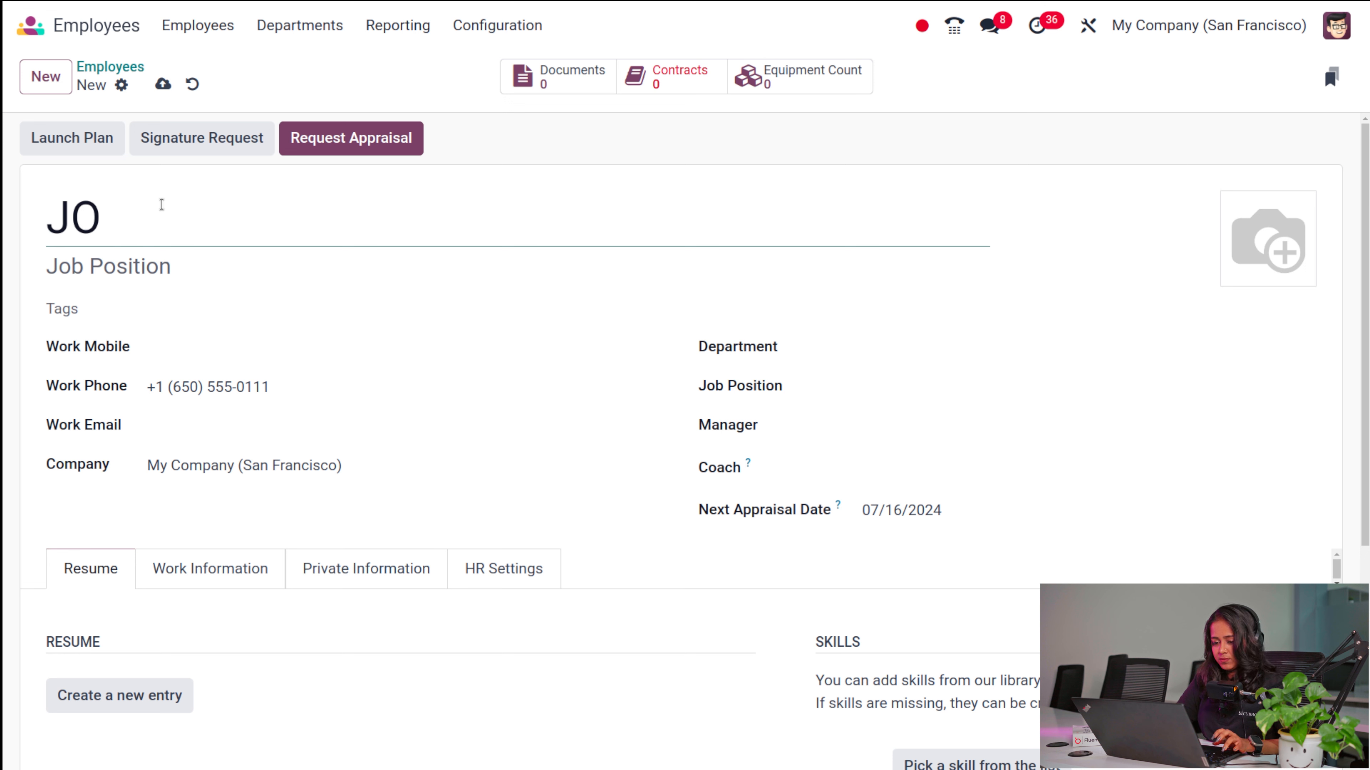
pyautogui.write('ohn')
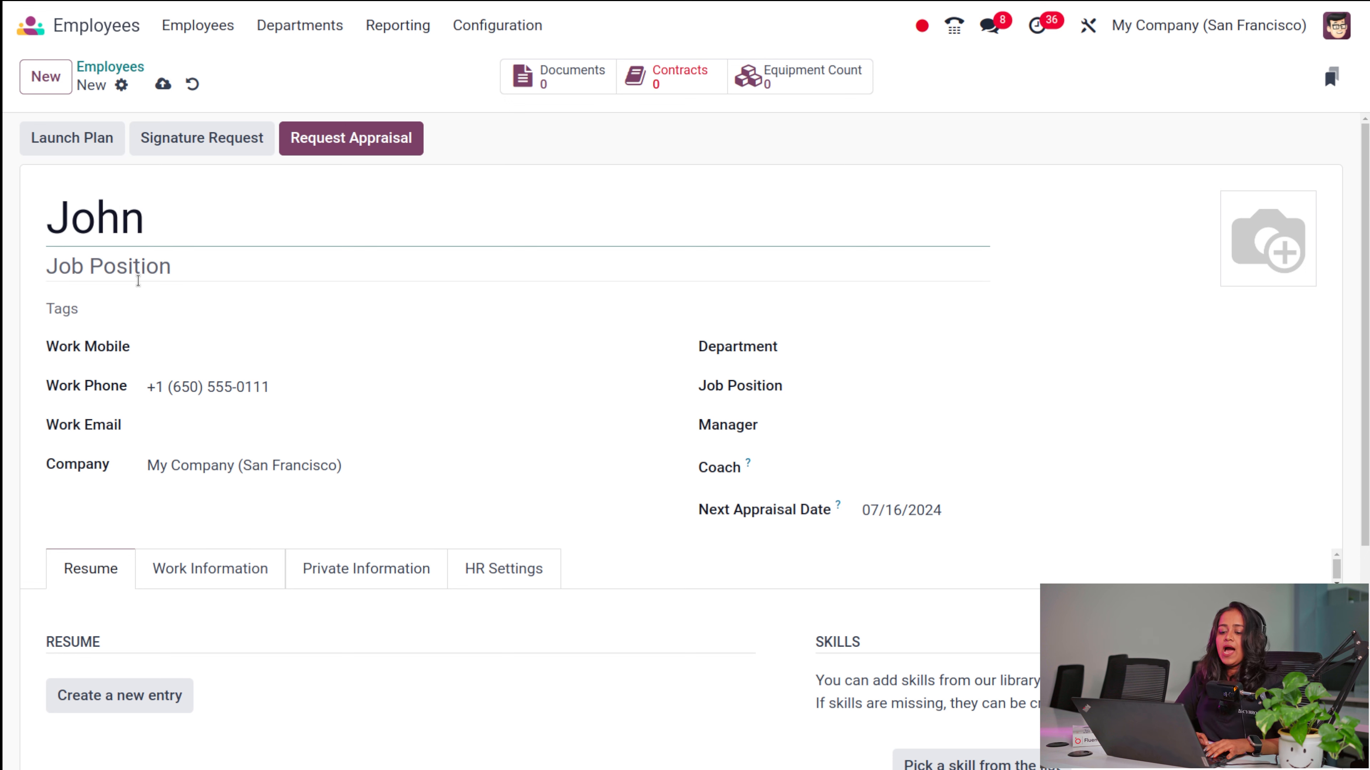
# Enter Sales as the new employee's job title and add the Sales tag
pyautogui.click(139, 279)
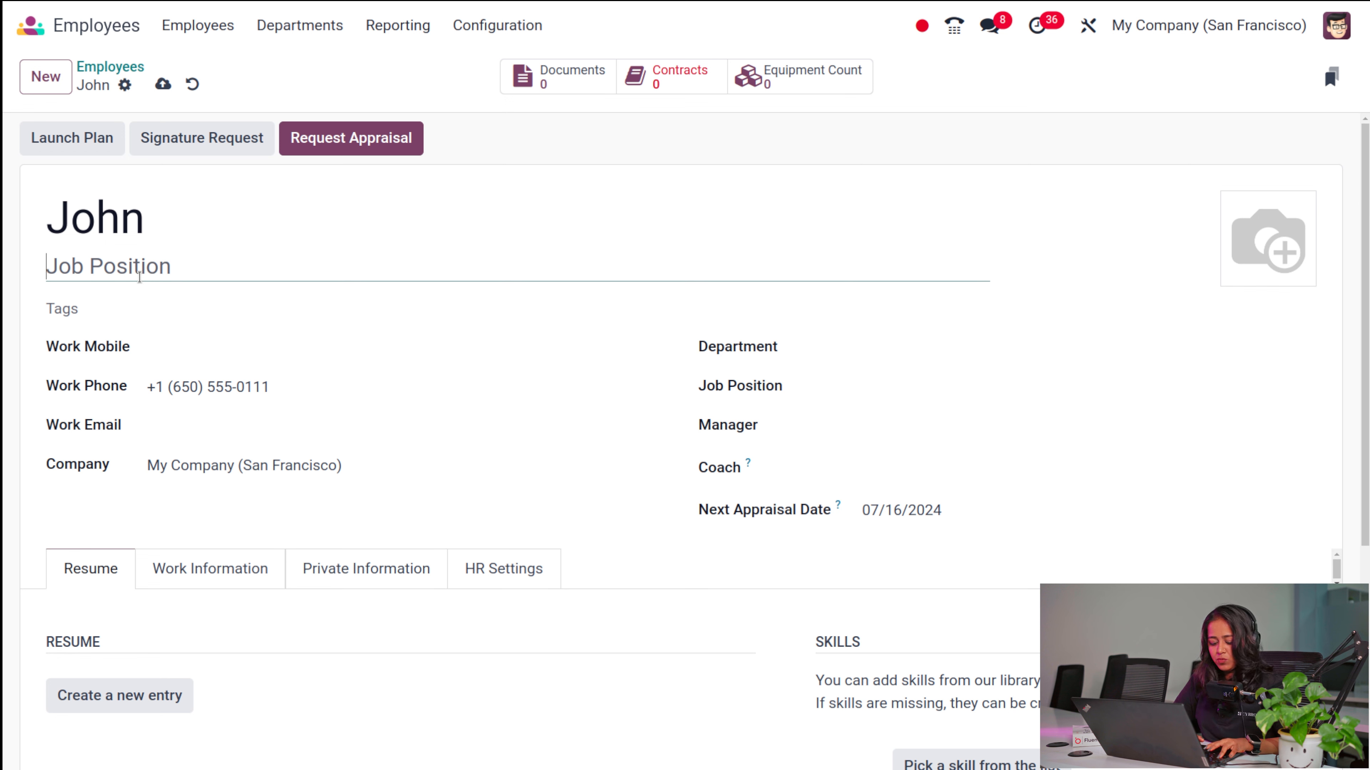
pyautogui.write('Sales')
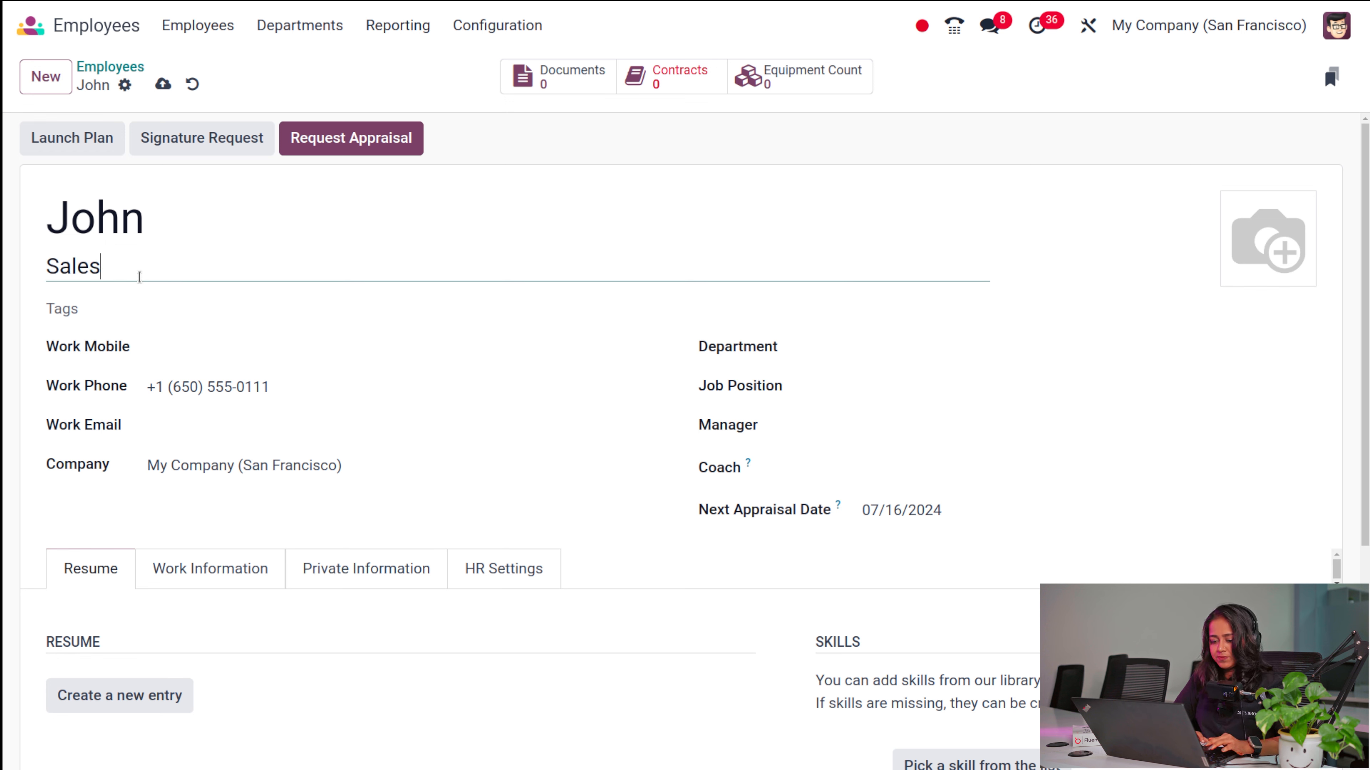
pyautogui.click(129, 310)
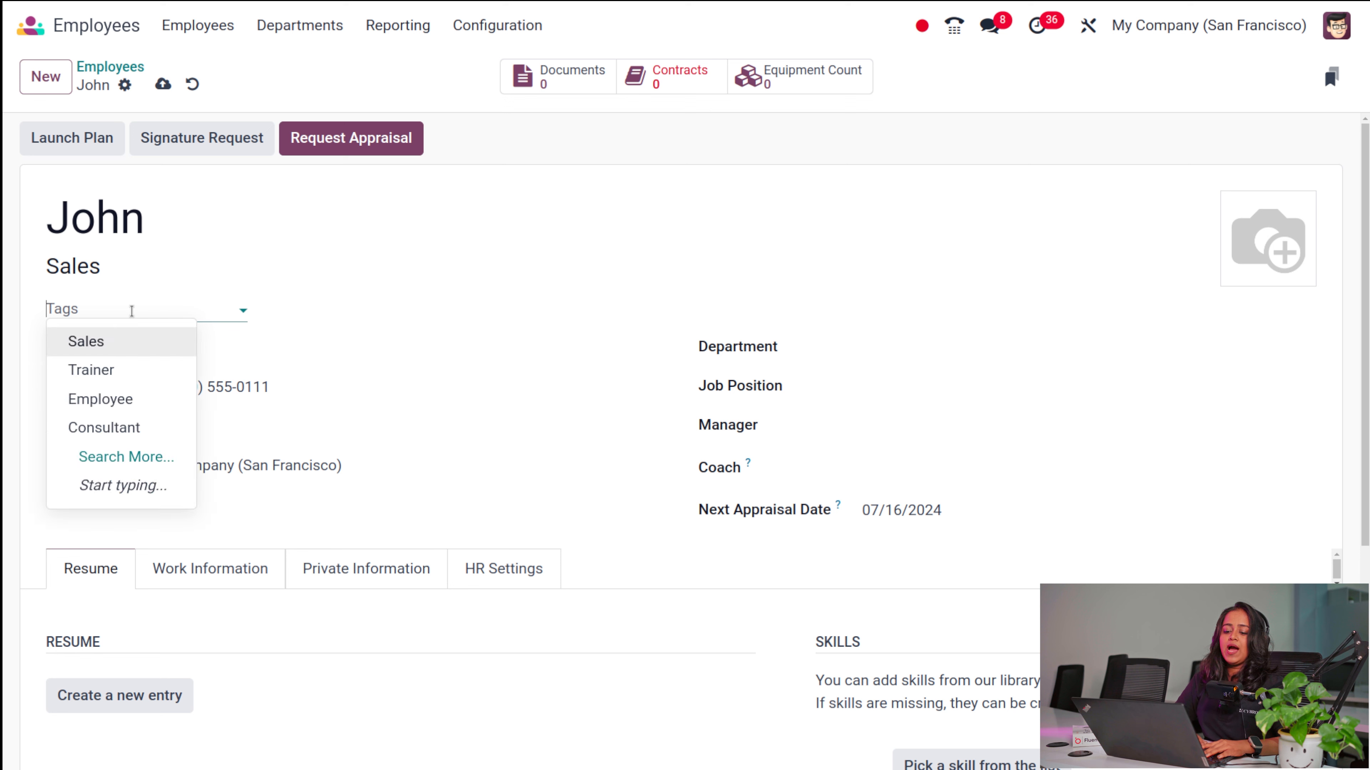
pyautogui.click(127, 343)
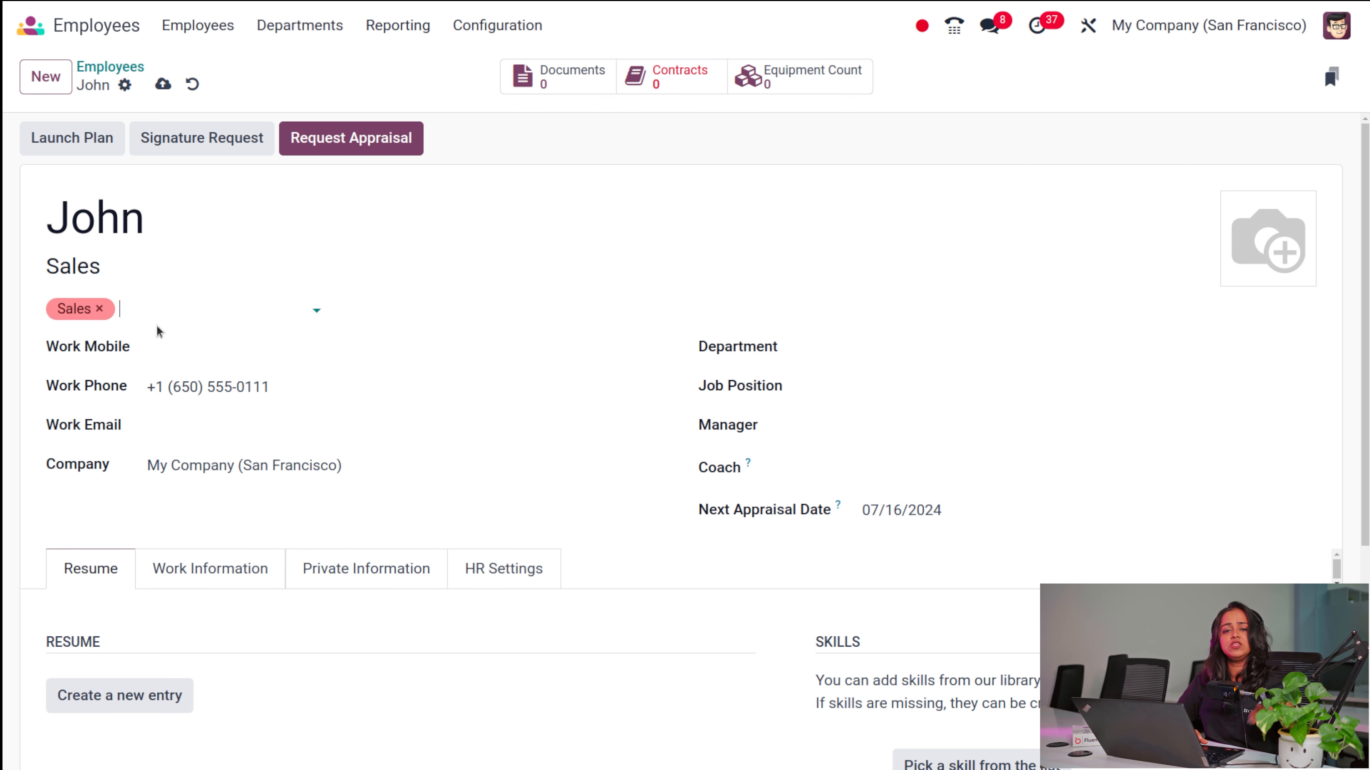
pyautogui.click(169, 348)
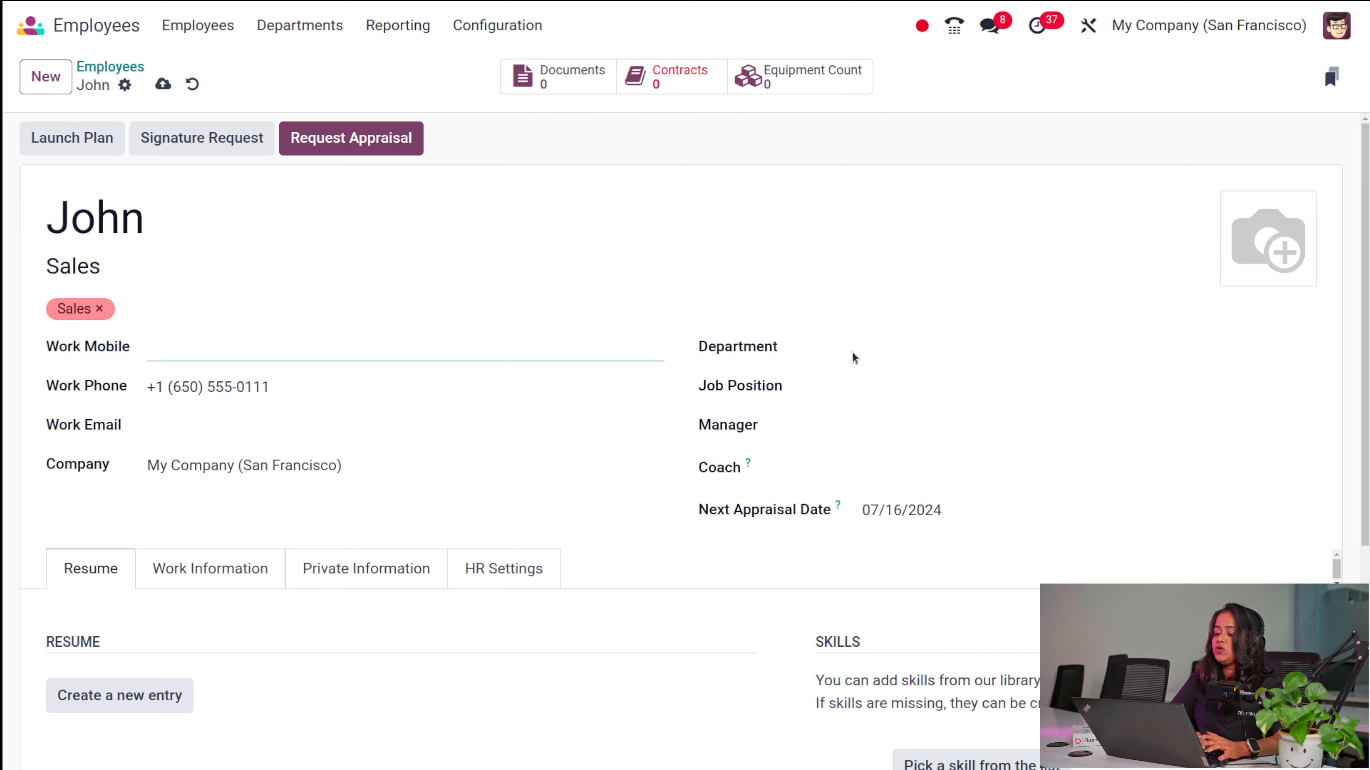
# Assign the employee to the Management / Sales department with the Marketing and Community Manager job position
pyautogui.click(968, 354)
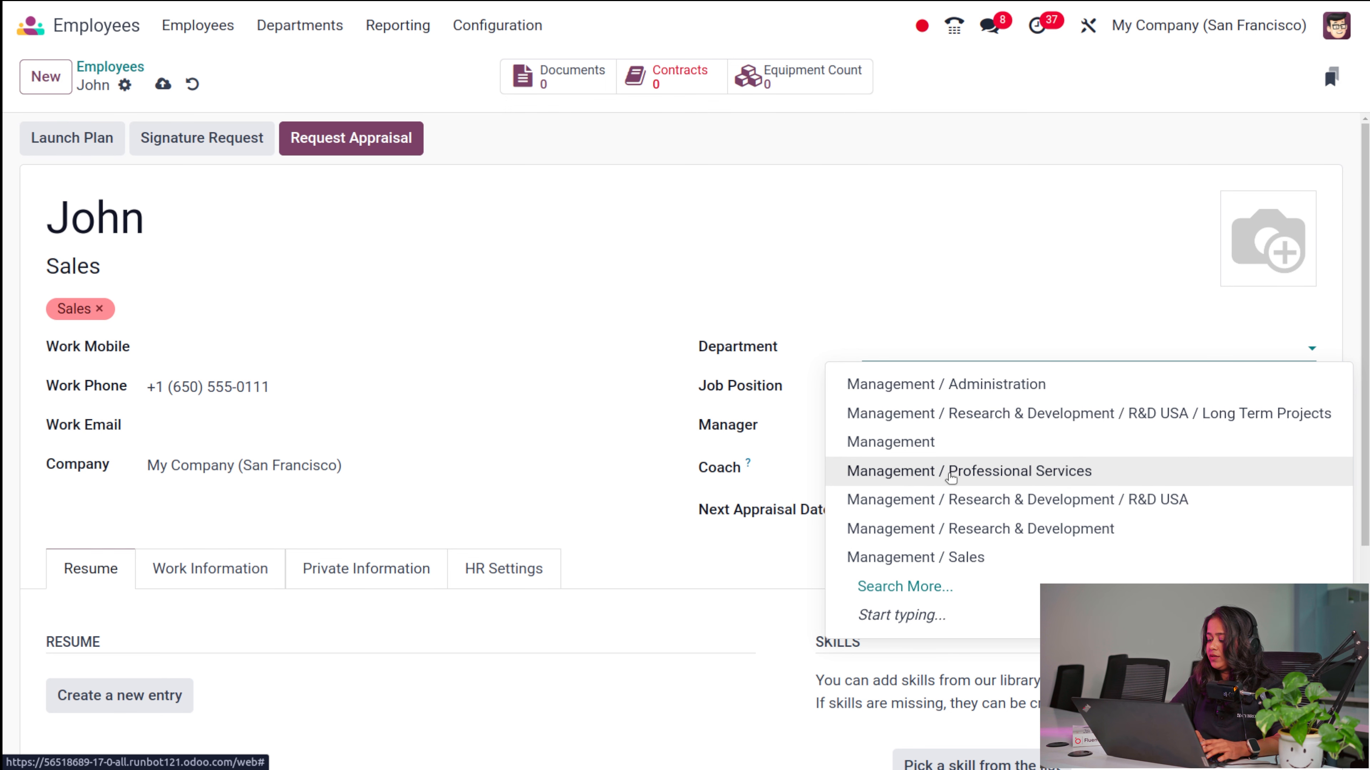
pyautogui.click(930, 563)
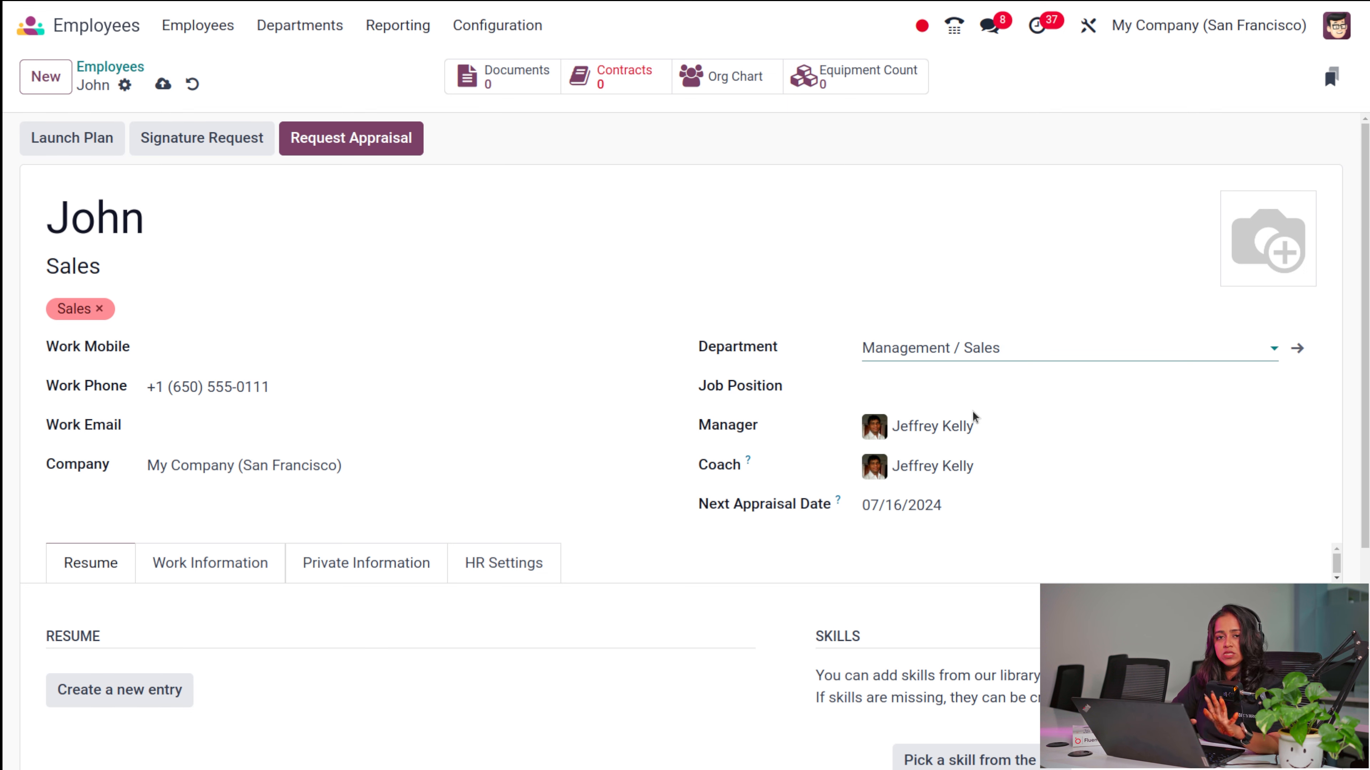
pyautogui.click(878, 389)
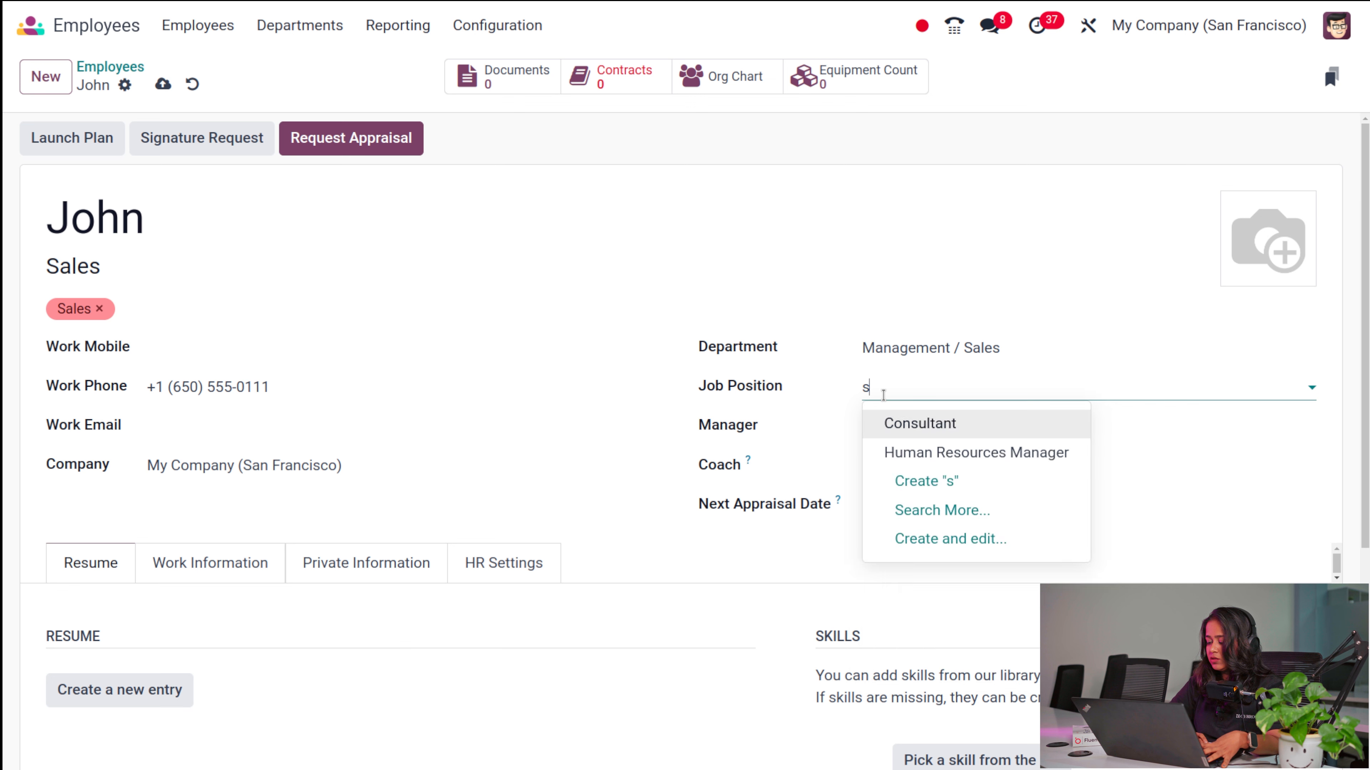
pyautogui.press('BackSpace')
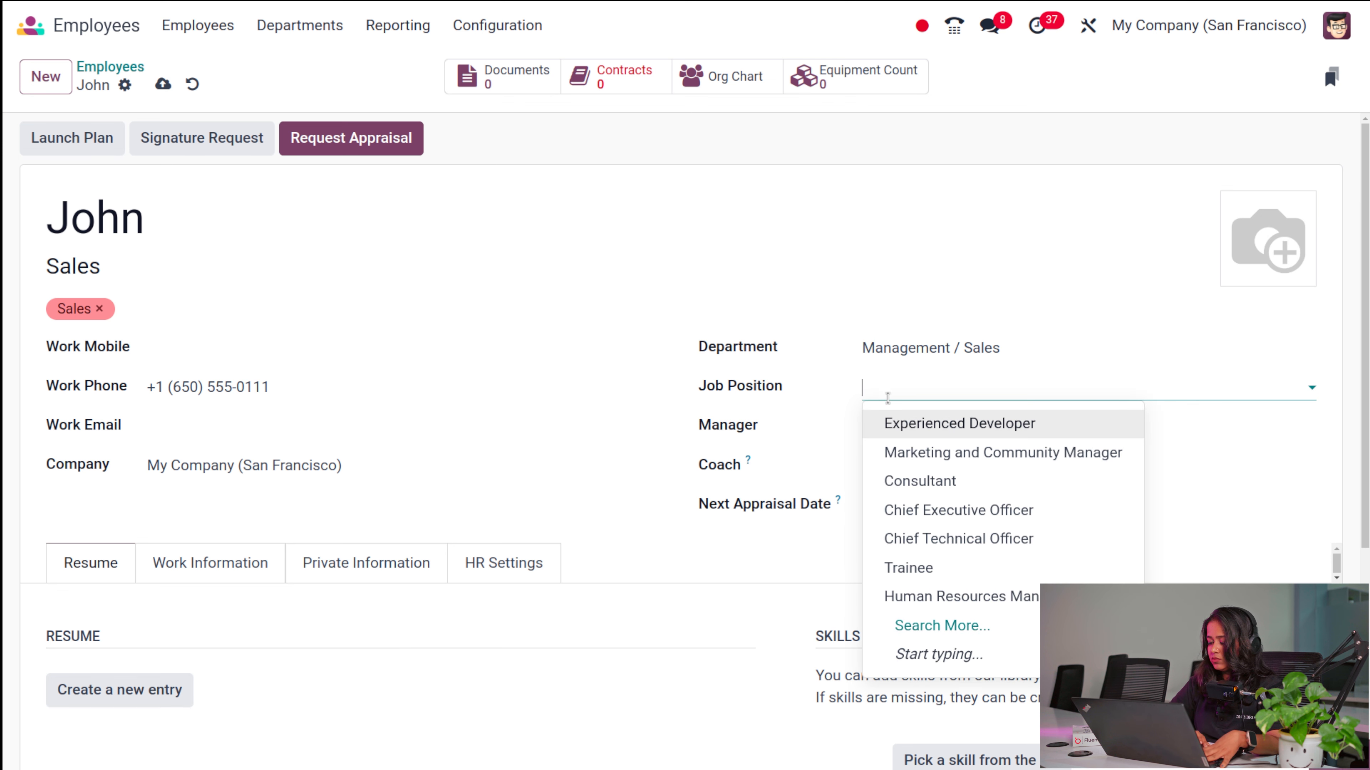
pyautogui.click(918, 448)
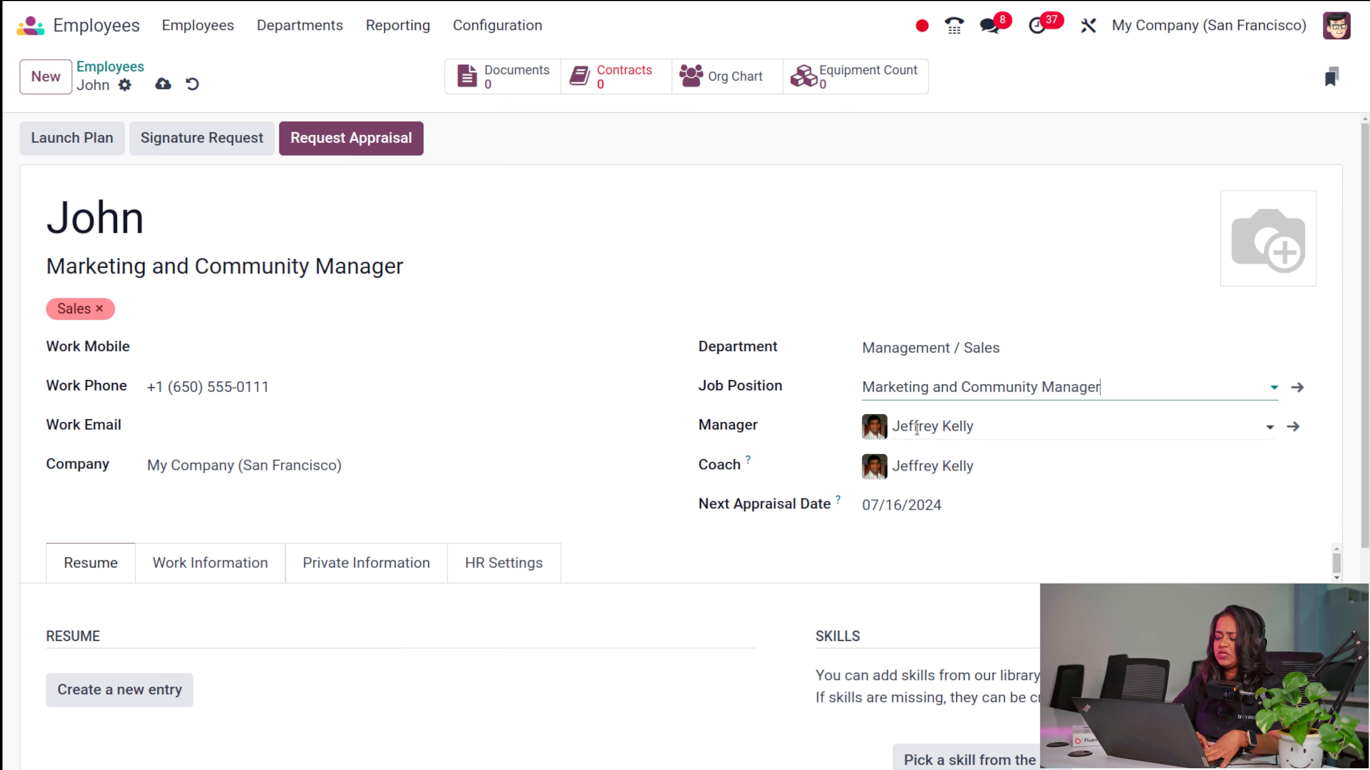
# Change the employee's job position to Consultant
pyautogui.moveTo(1101, 389); pyautogui.dragTo(860, 373)
pyautogui.press('BackSpace')
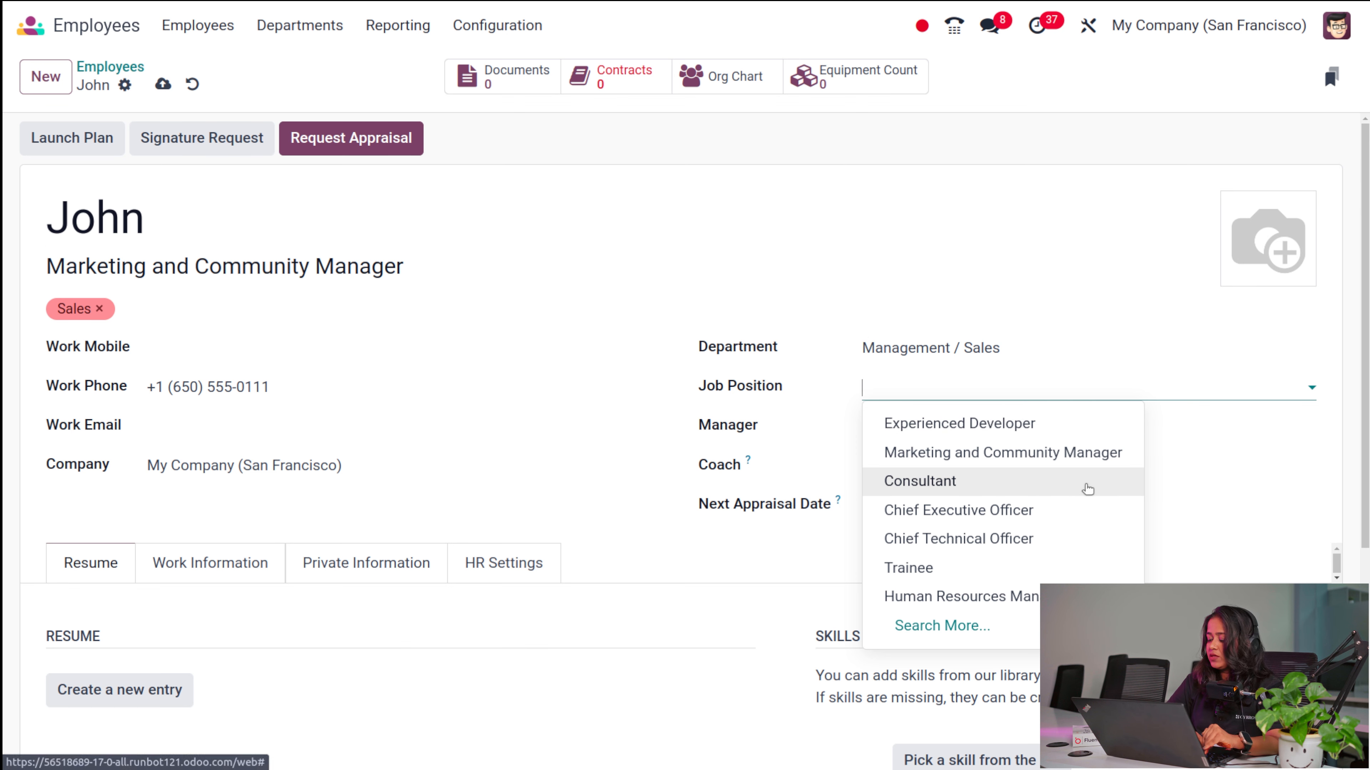
pyautogui.click(984, 488)
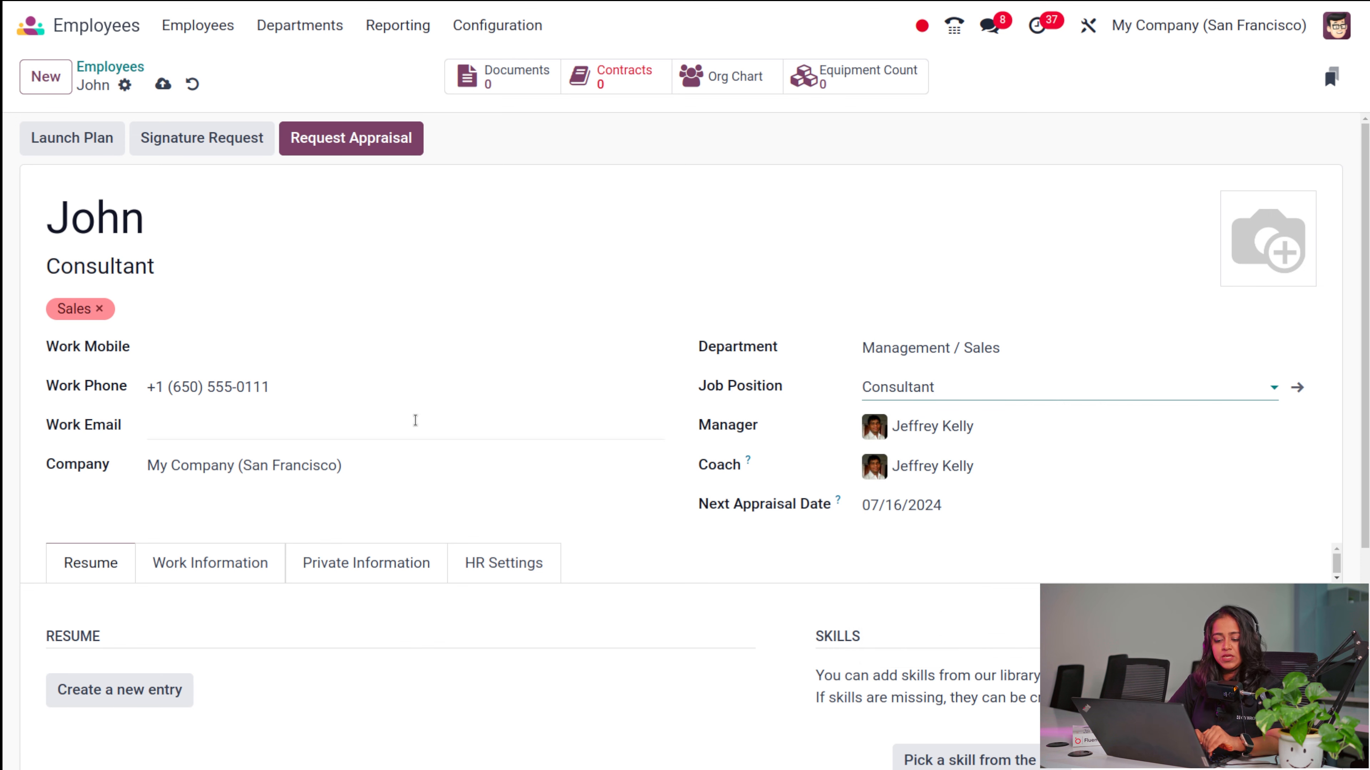
# Create a new resume entry for the employee with the title Consultant
pyautogui.scroll(-5, 445, 476)
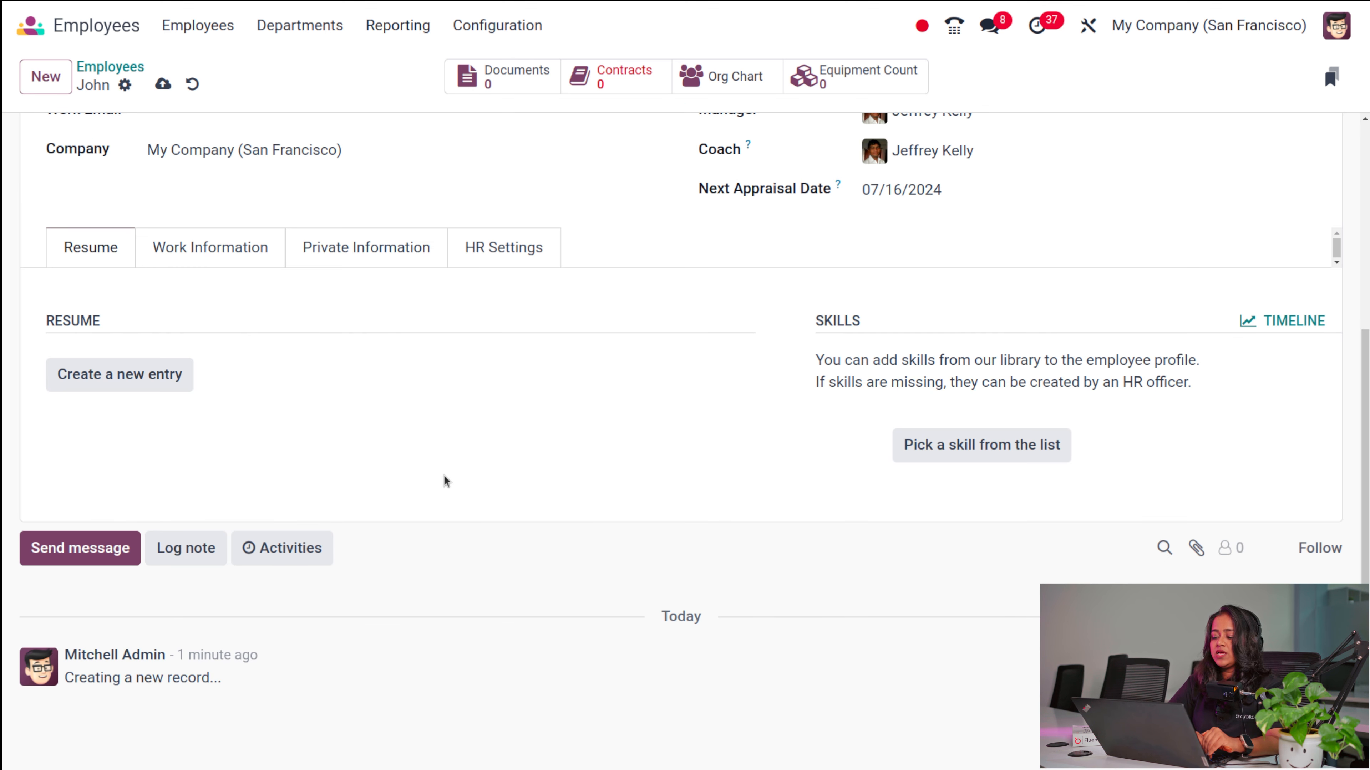
pyautogui.scroll(1, 444, 476)
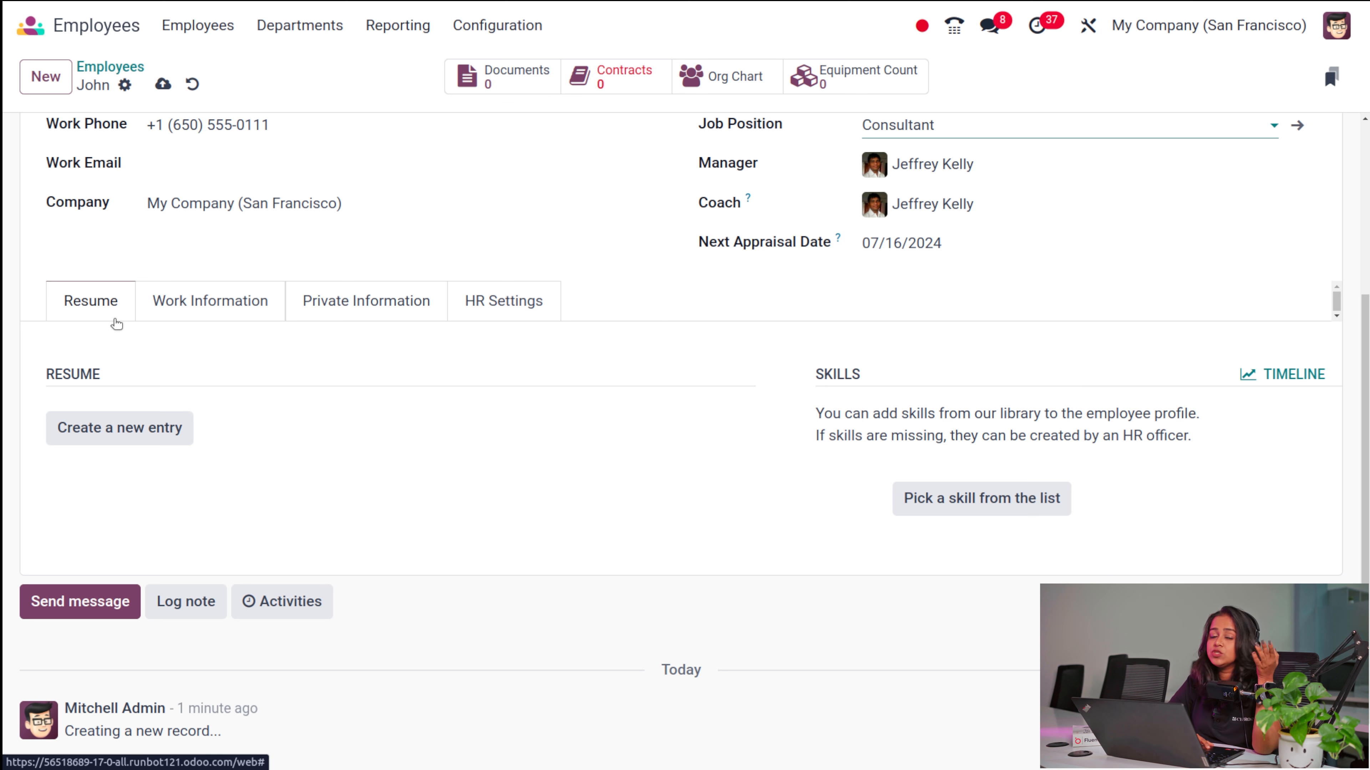
pyautogui.click(212, 302)
pyautogui.click(94, 313)
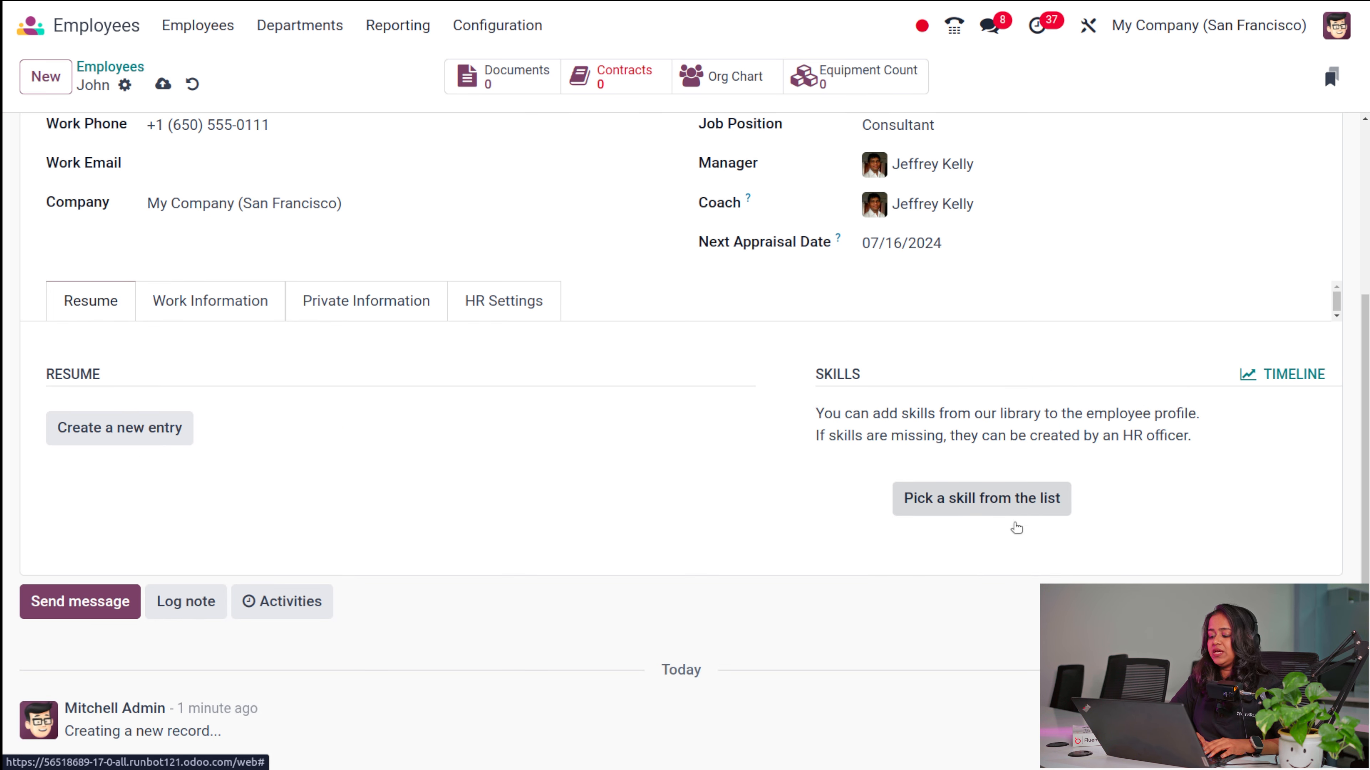
pyautogui.click(146, 432)
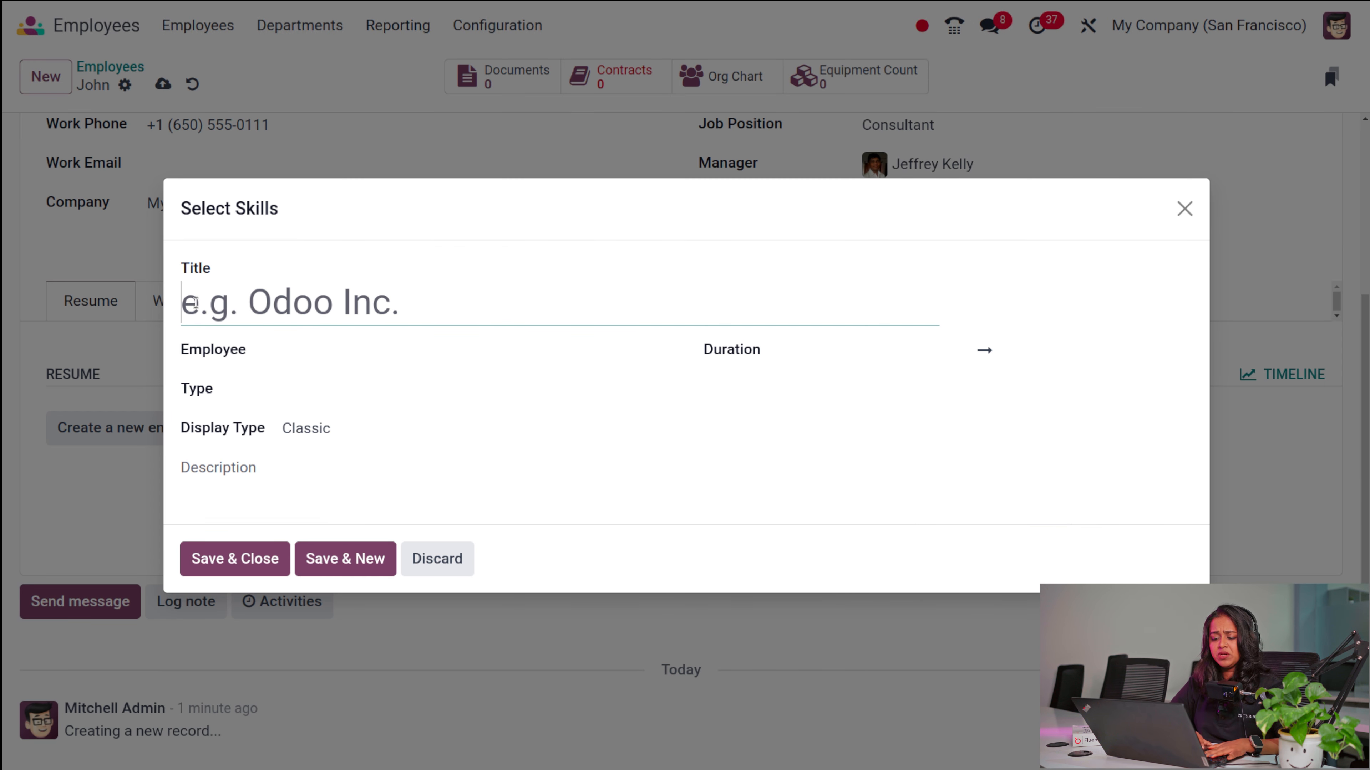
pyautogui.write('Cons')
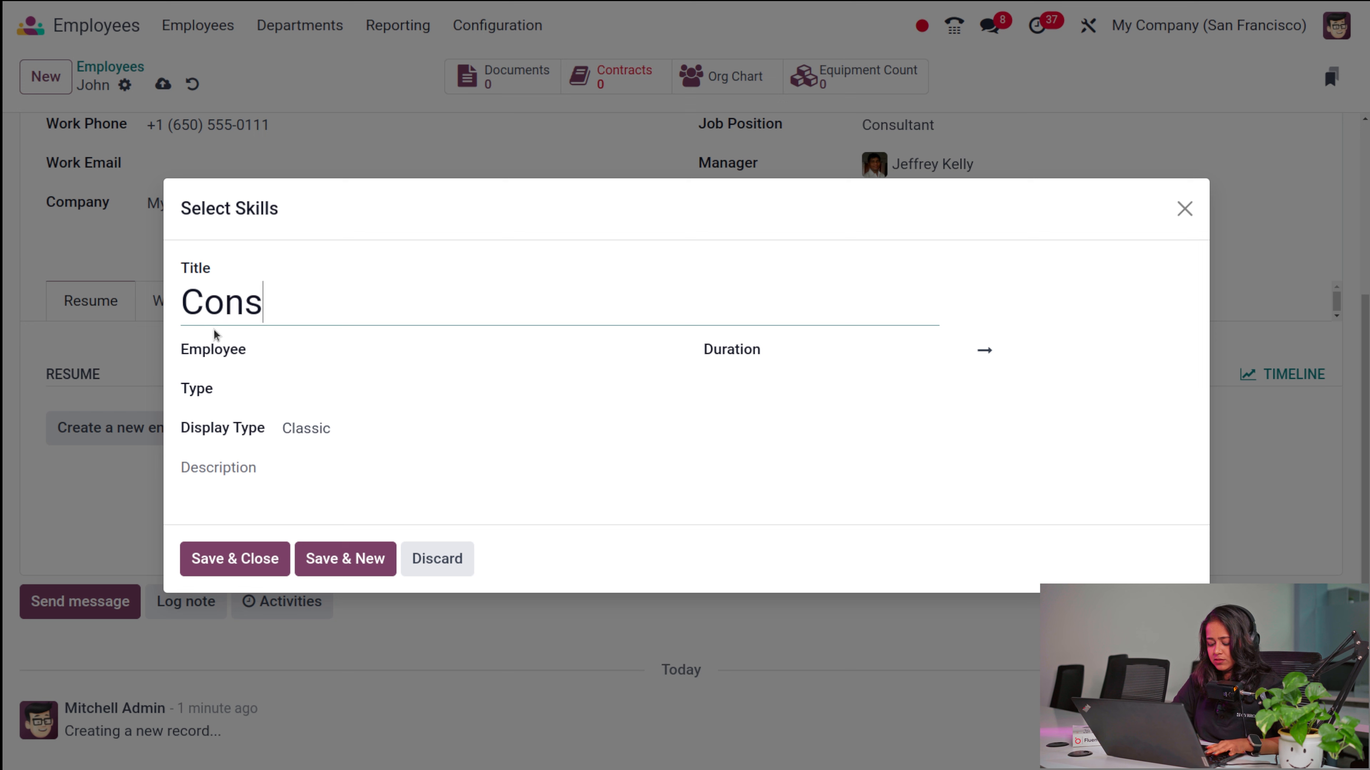
pyautogui.write('ultant')
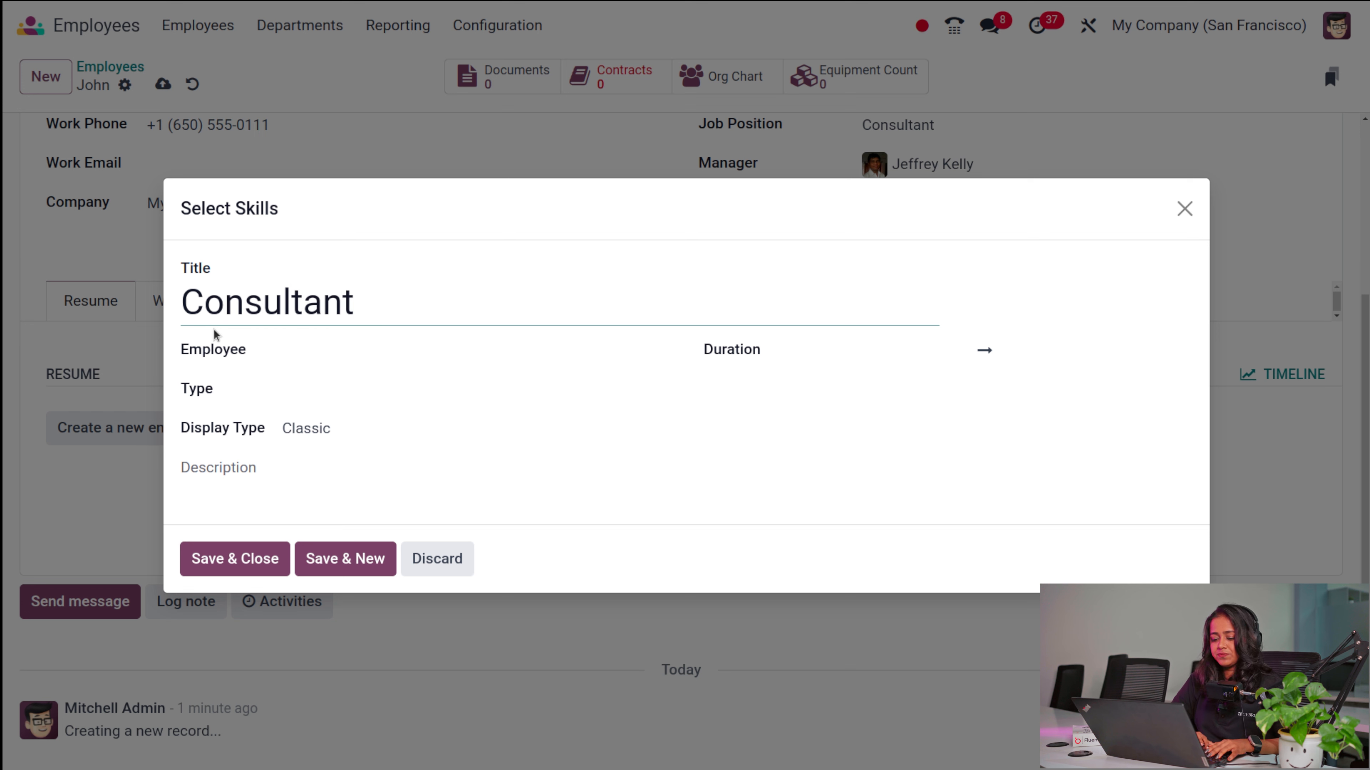
# Choose the second listed employee as the employee for the Consultant resume entry
pyautogui.click(312, 354)
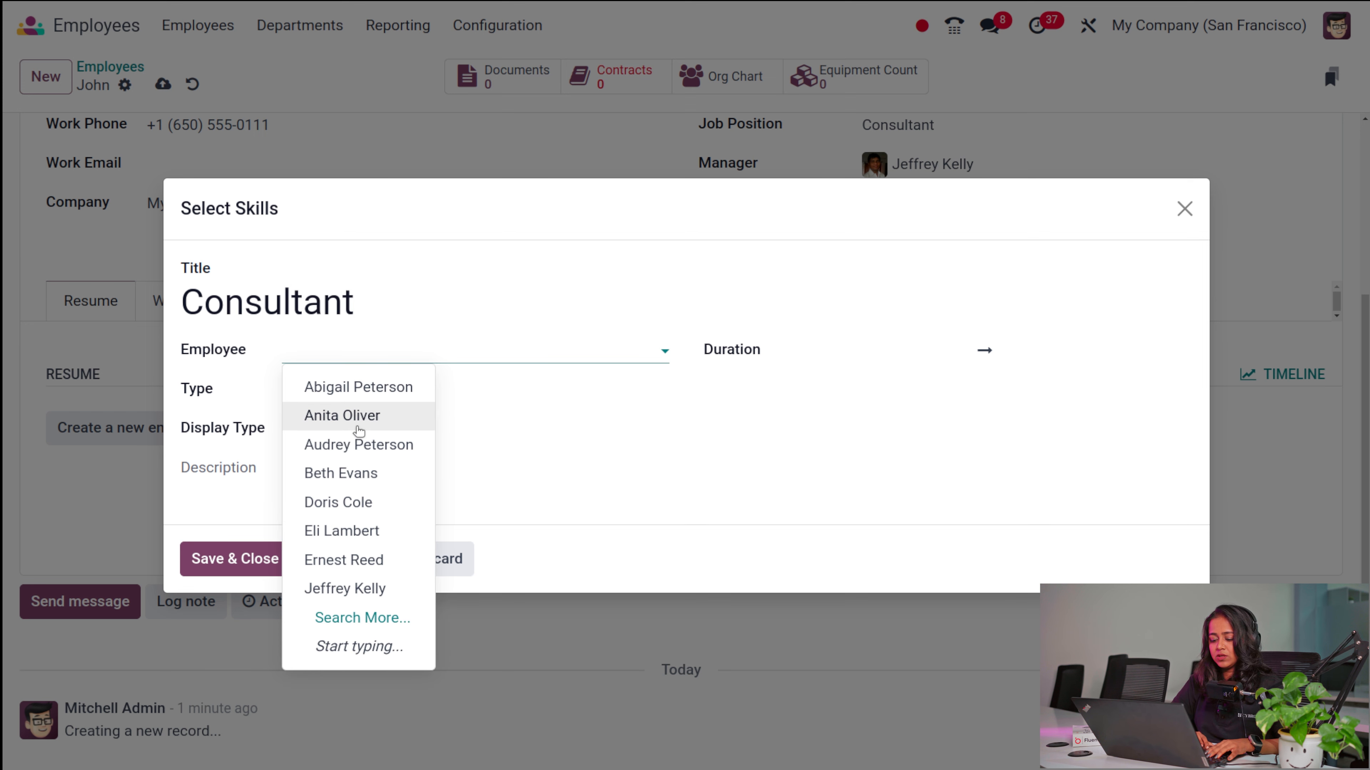
pyautogui.write('j')
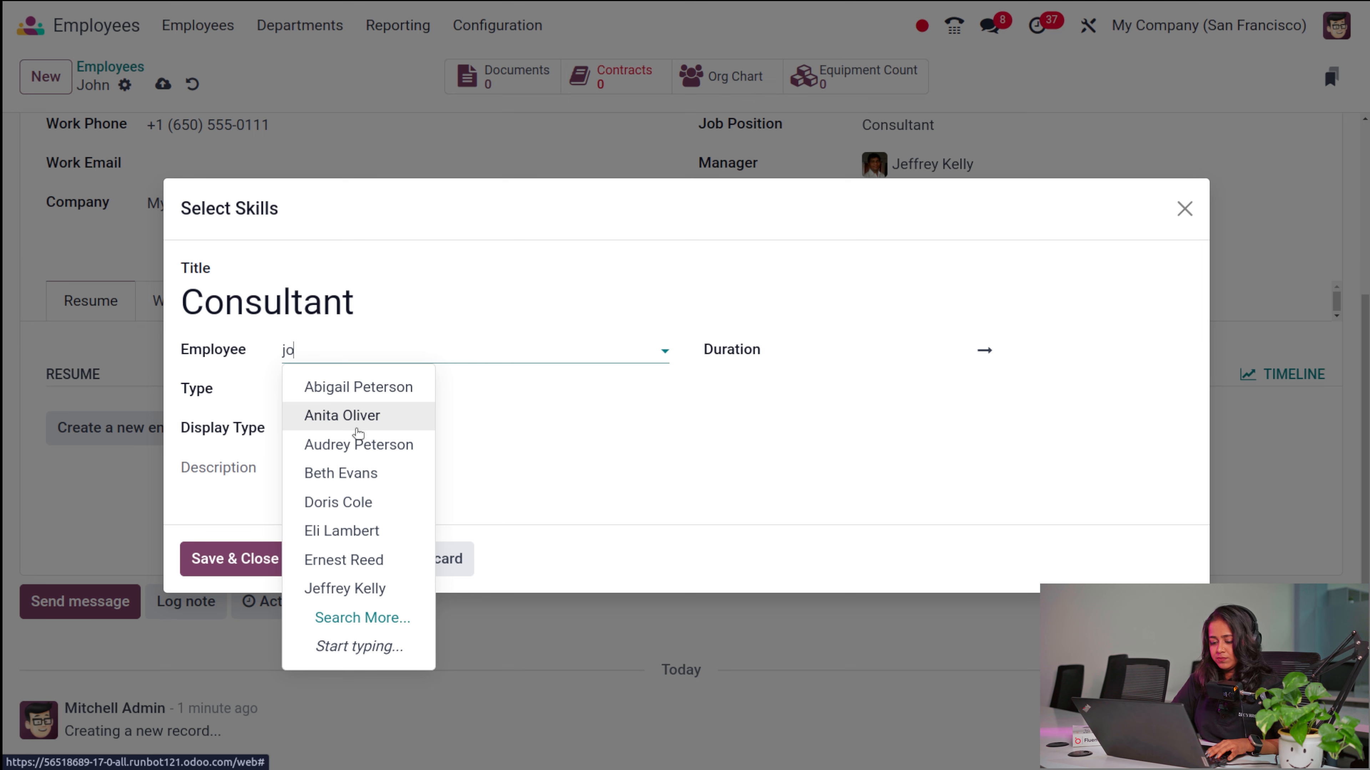
pyautogui.write('o')
pyautogui.press('BackSpace')
pyautogui.press('BackSpace')
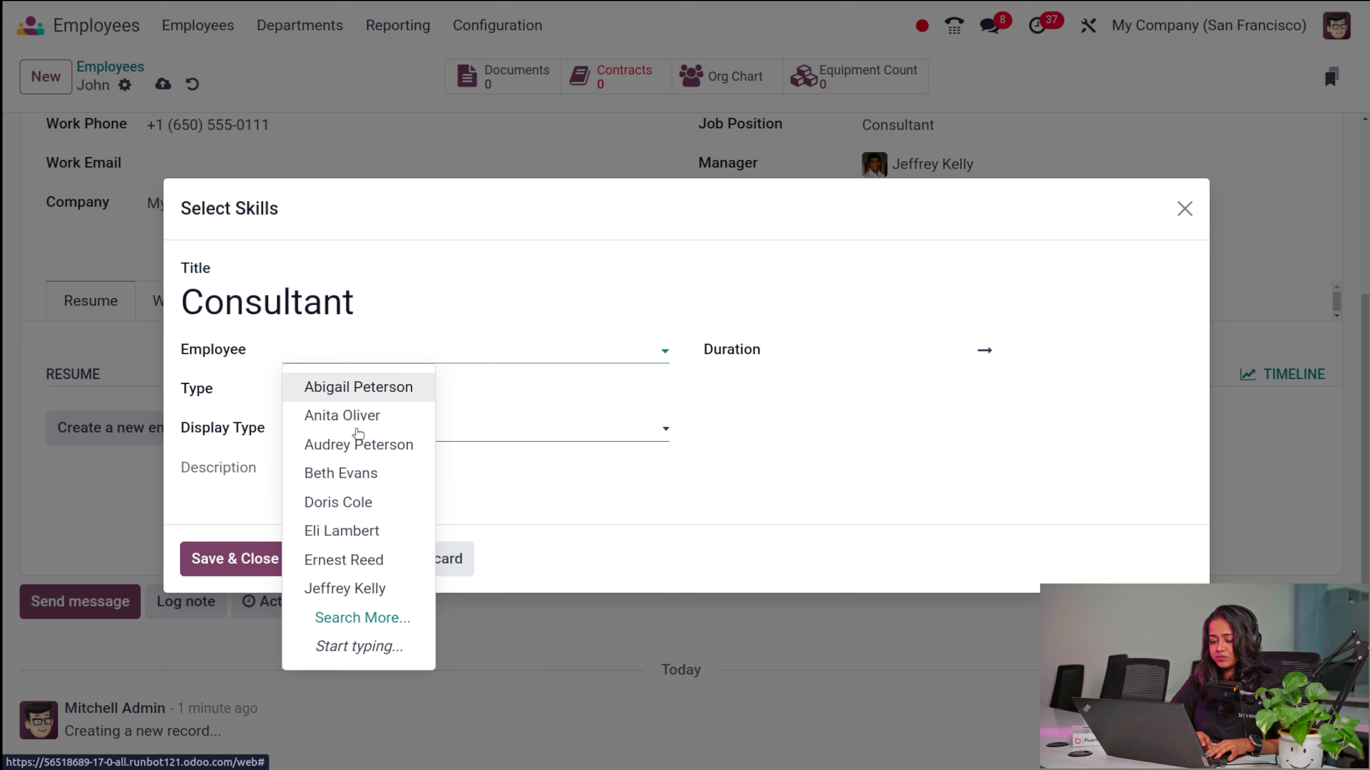
pyautogui.click(357, 412)
# Set the resume entry's type to Education and its display type to Classic
pyautogui.click(319, 400)
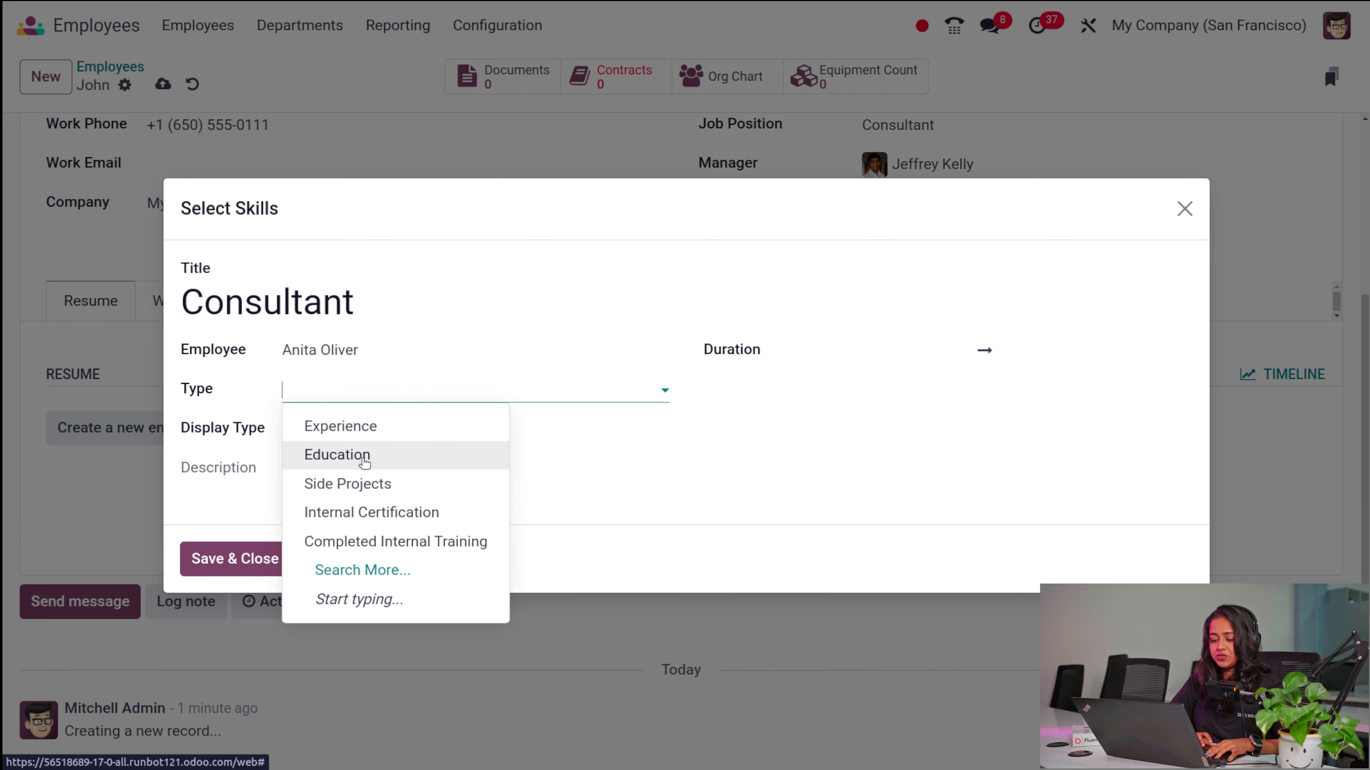
pyautogui.click(364, 461)
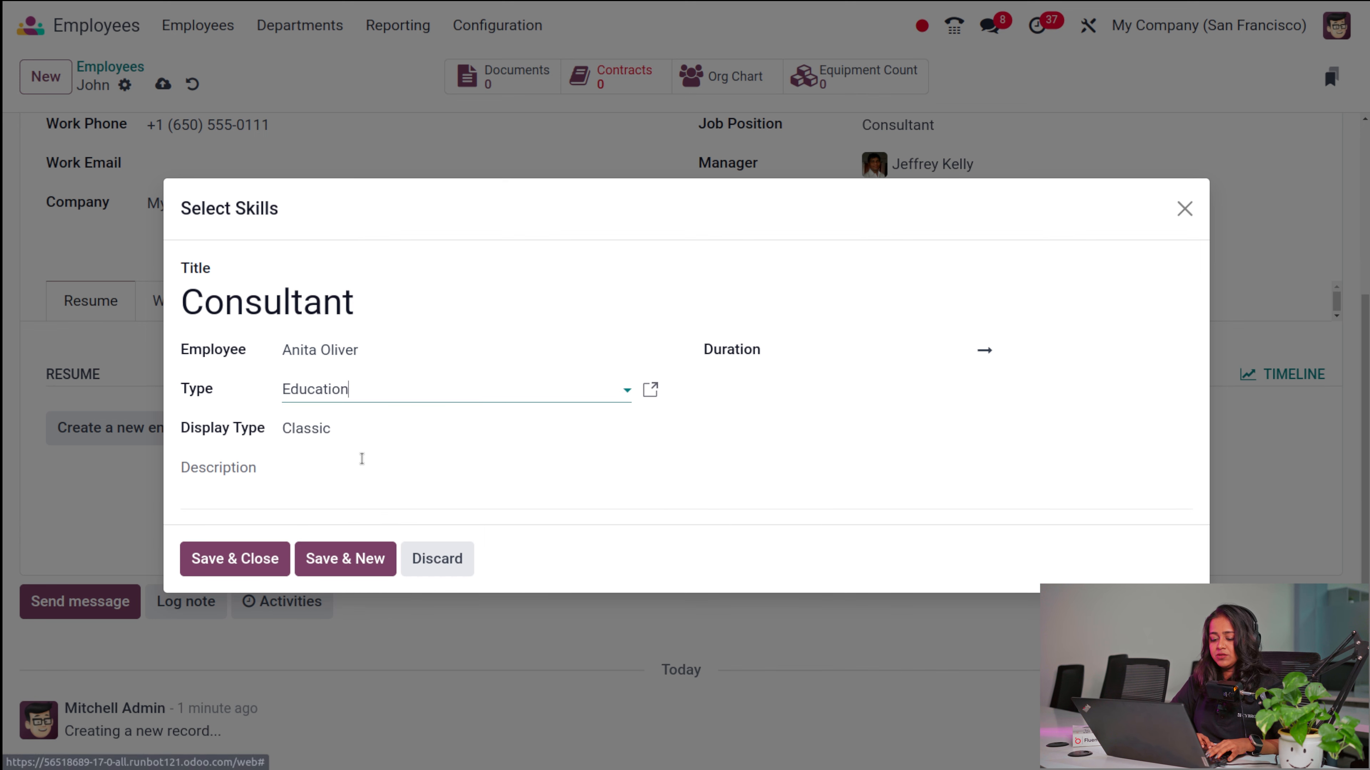
pyautogui.click(389, 427)
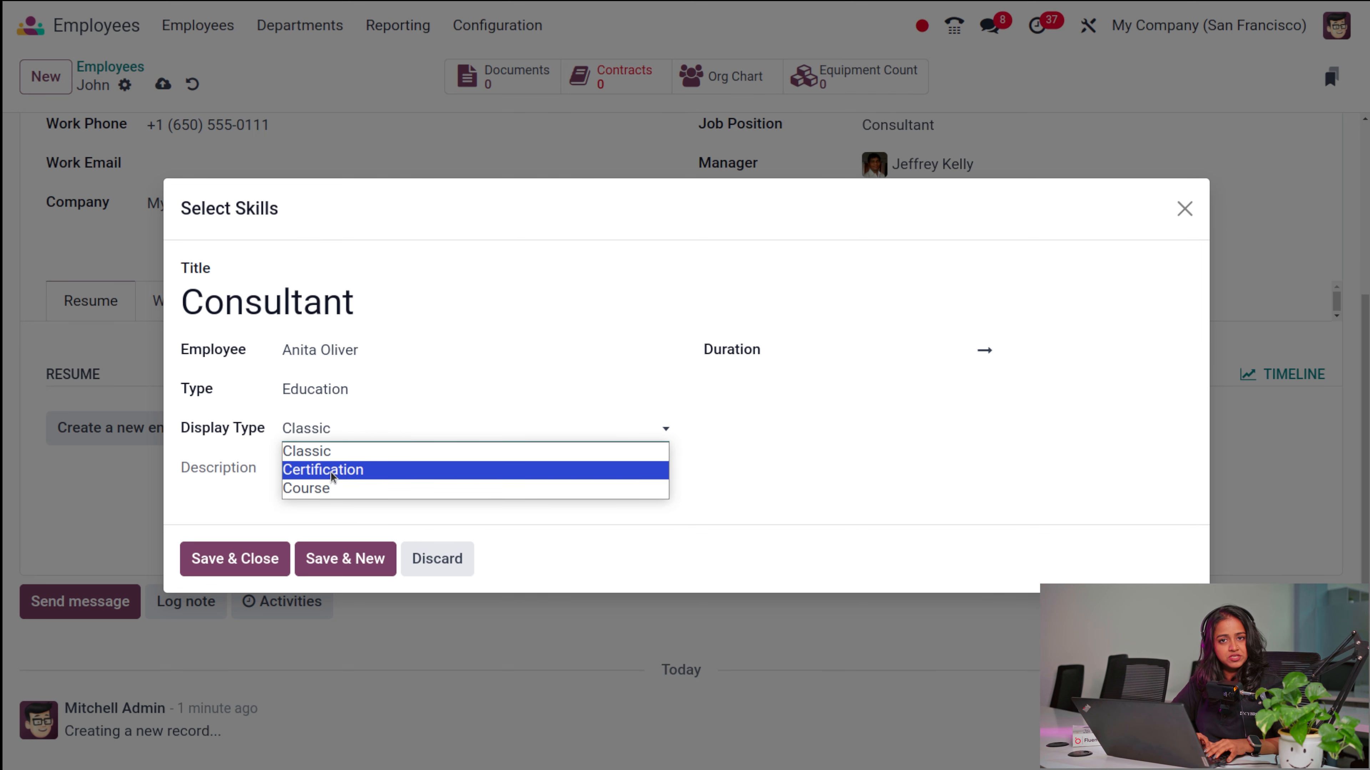
pyautogui.click(334, 451)
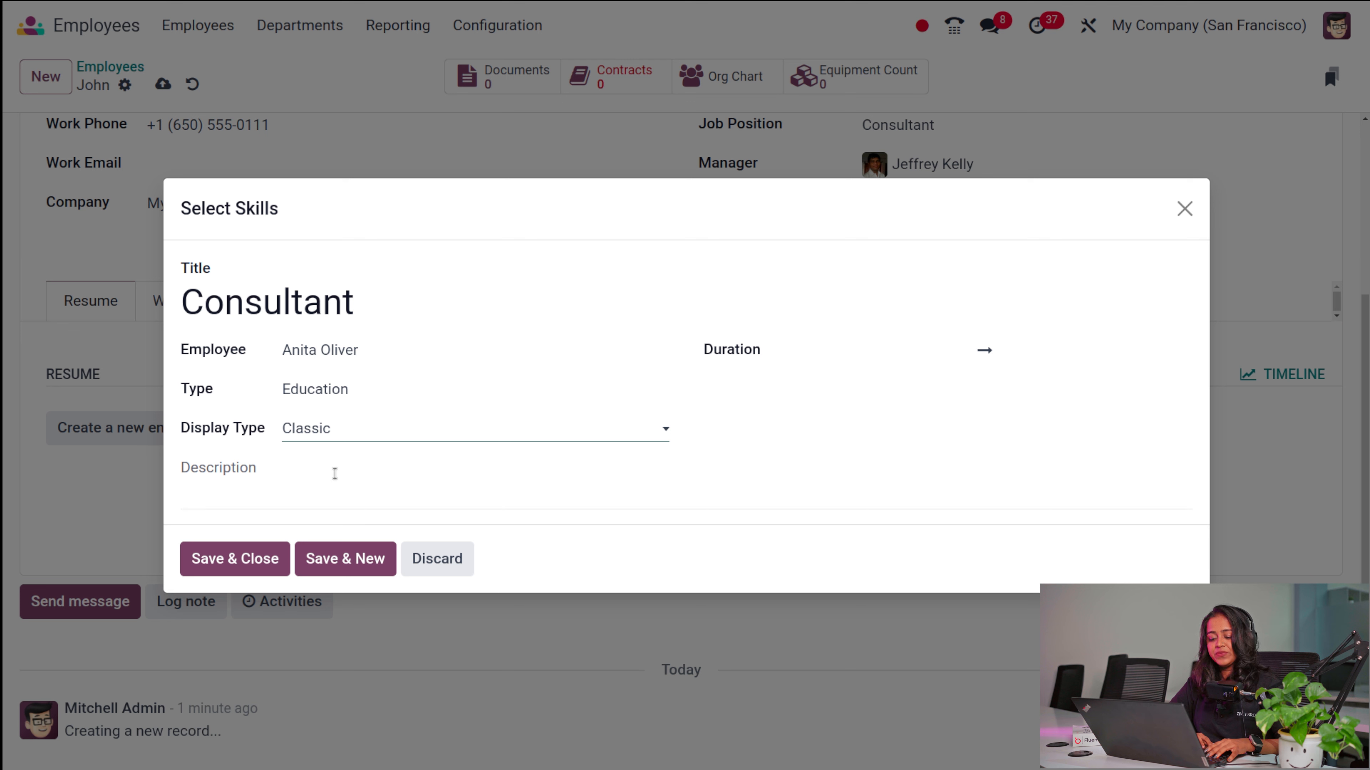
# Set the start date of the resume entry's duration to 10/11/2022
pyautogui.click(879, 350)
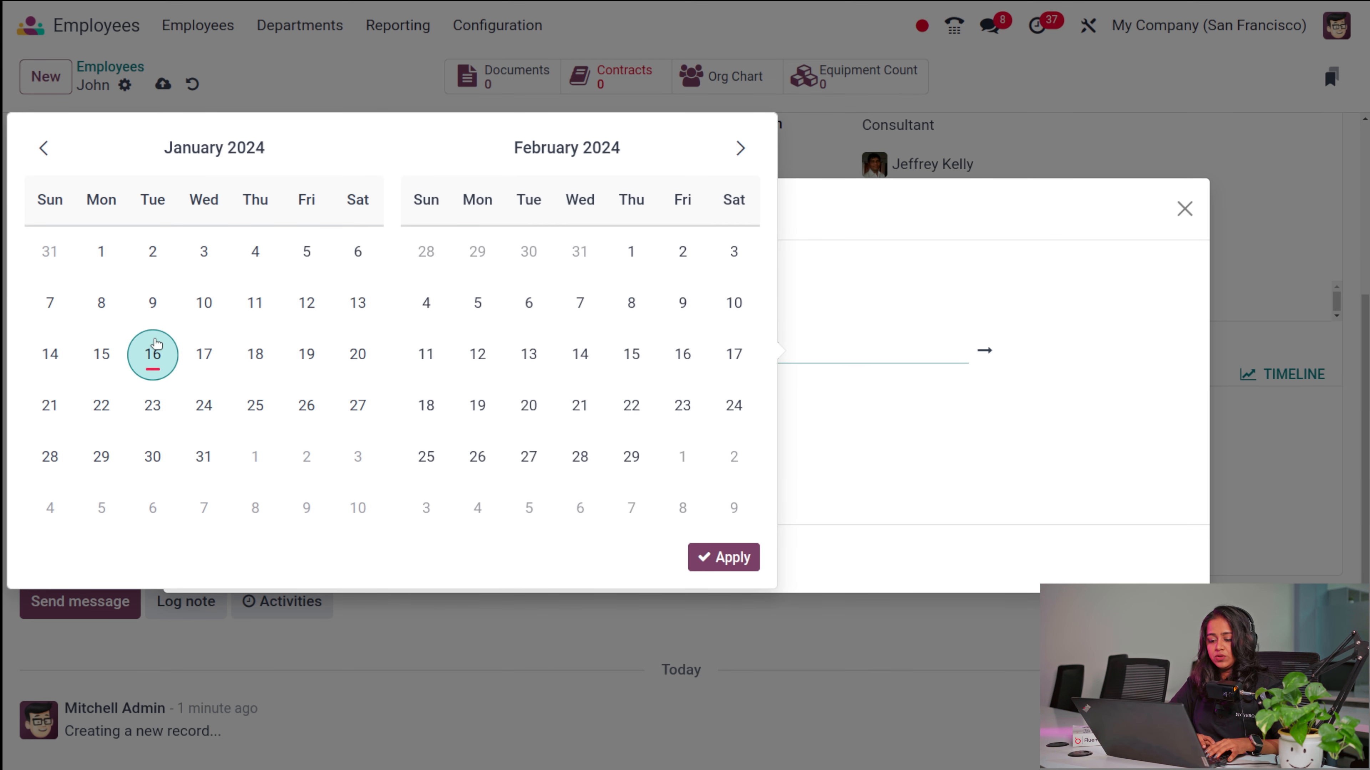
pyautogui.click(45, 149)
pyautogui.click(44, 149)
pyautogui.click(44, 148)
pyautogui.tripleClick(55, 156)
pyautogui.tripleClick(54, 155)
pyautogui.tripleClick(54, 155)
pyautogui.doubleClick(54, 155)
pyautogui.click(55, 155)
pyautogui.click(153, 354)
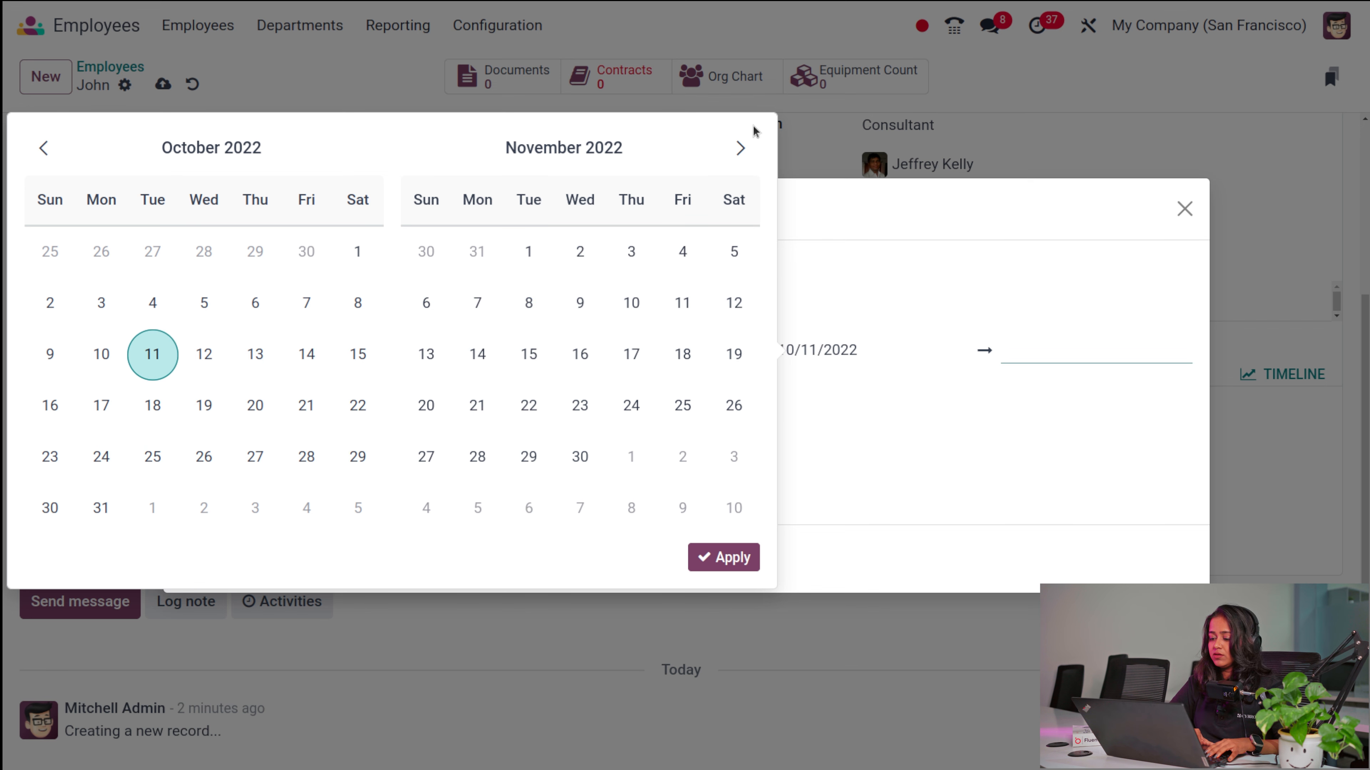
# Set the end date of the duration to 08/31/2023 and save the resume entry
pyautogui.click(741, 148)
pyautogui.tripleClick(741, 148)
pyautogui.tripleClick(741, 147)
pyautogui.click(741, 148)
pyautogui.click(741, 148)
pyautogui.click(630, 455)
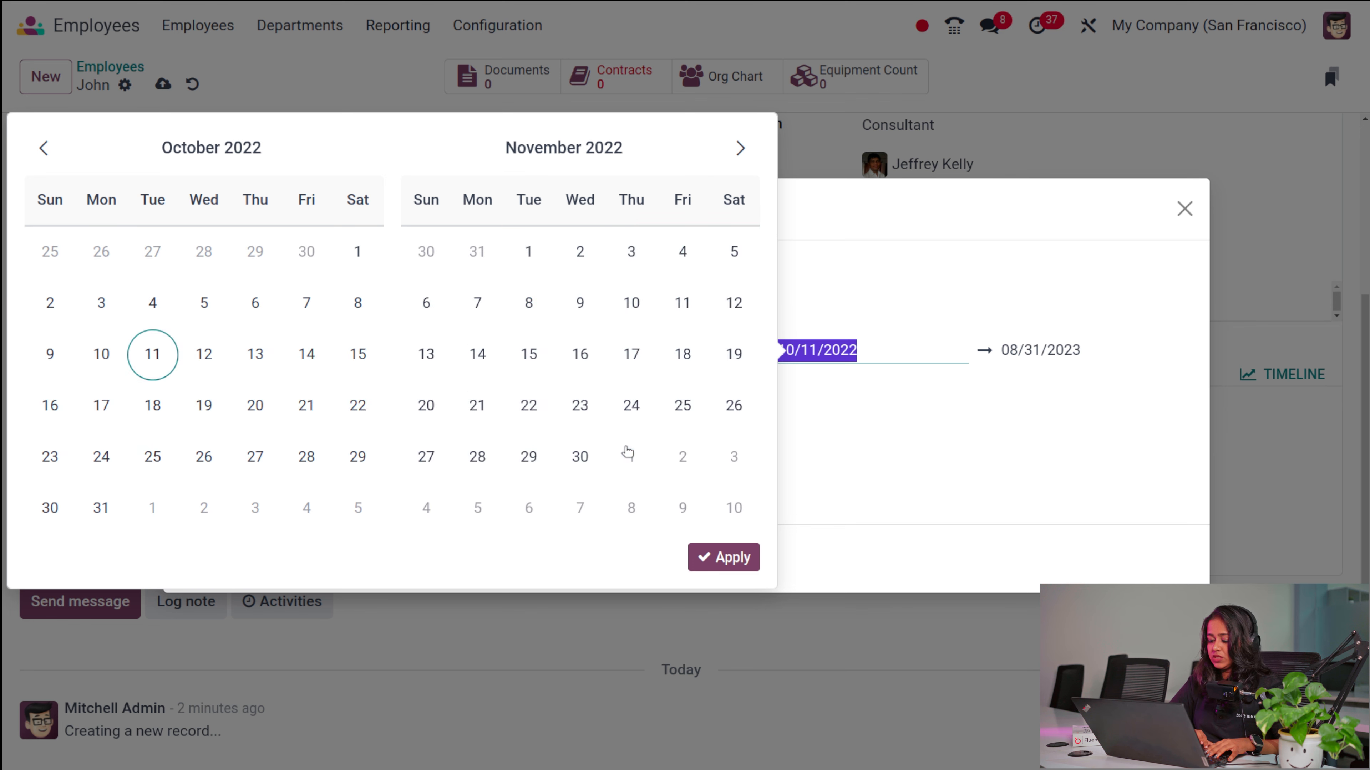
pyautogui.click(754, 561)
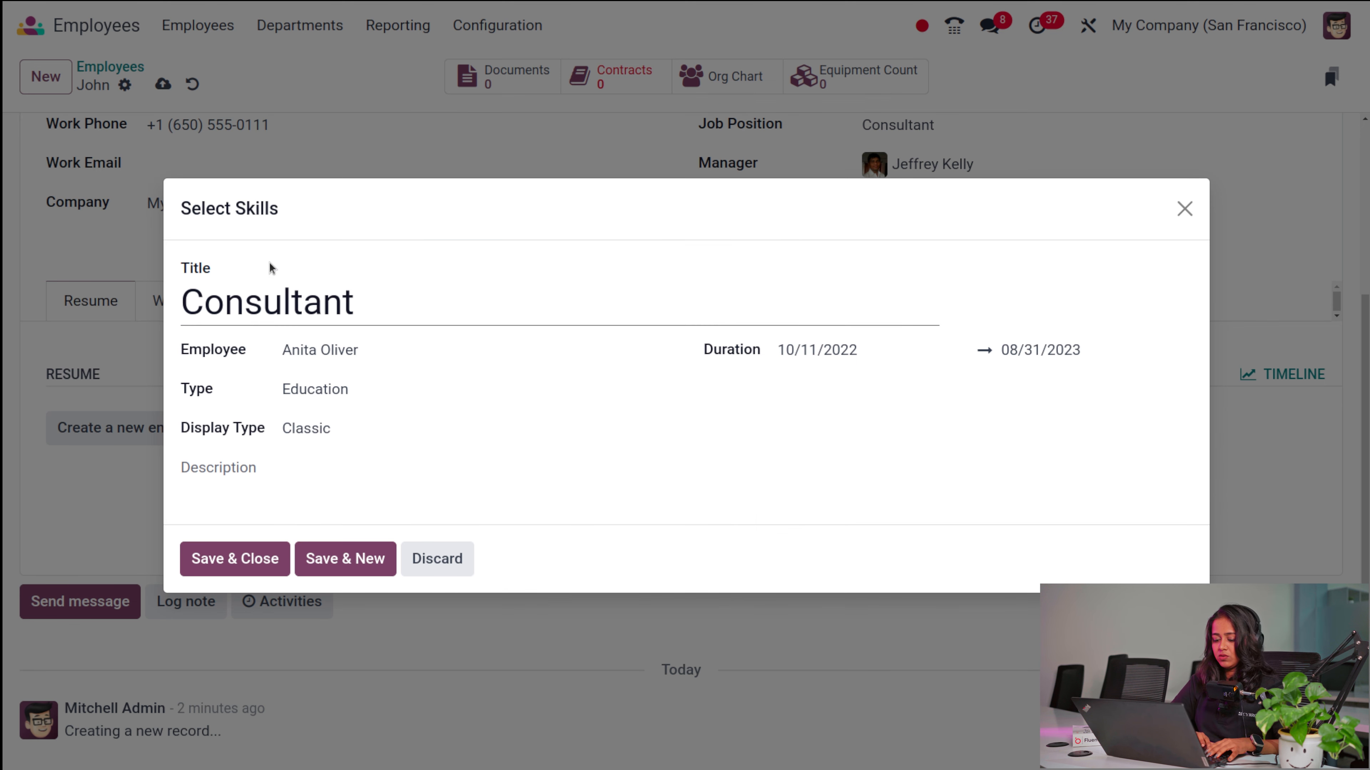
pyautogui.click(240, 555)
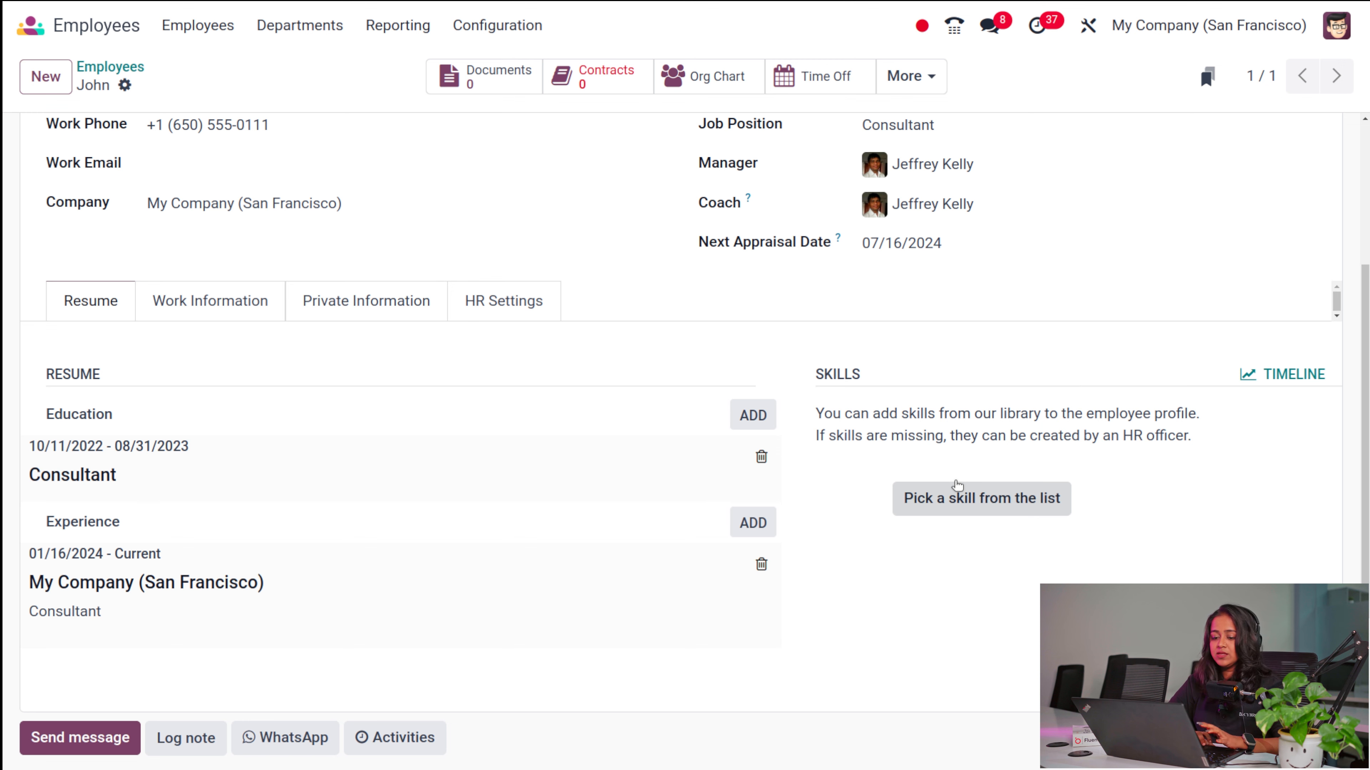
# Start a new skill entry for the employee with skill type Languages and English as the skill
pyautogui.scroll(3, 956, 481)
pyautogui.scroll(-6, 956, 481)
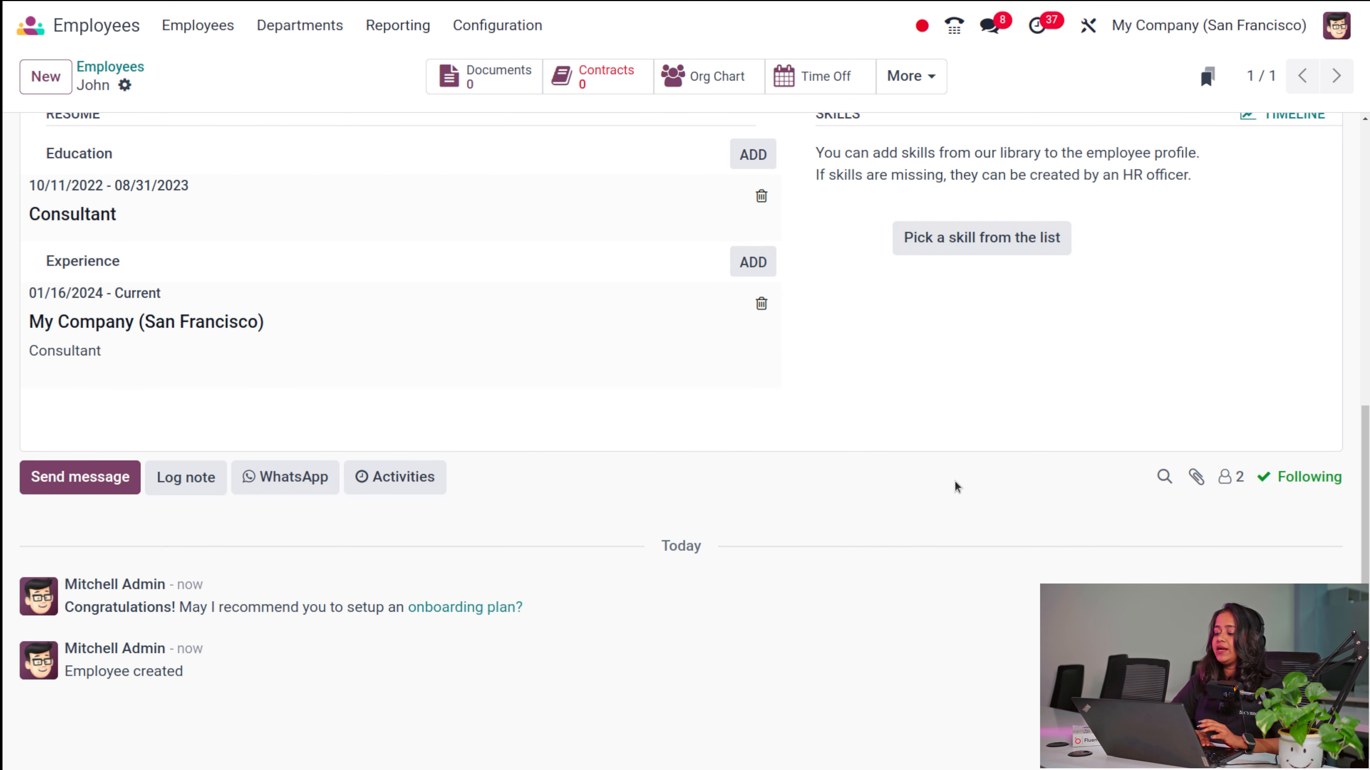
pyautogui.click(939, 250)
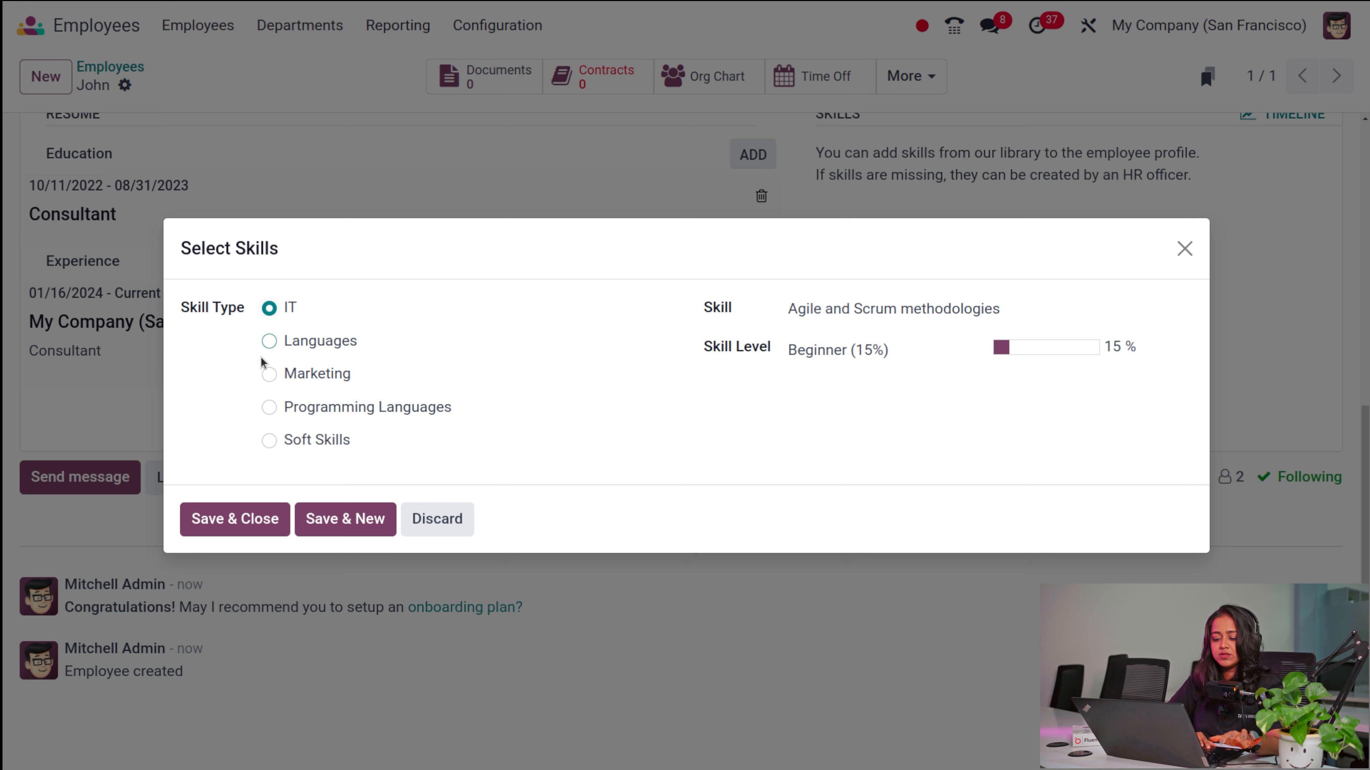
pyautogui.click(270, 341)
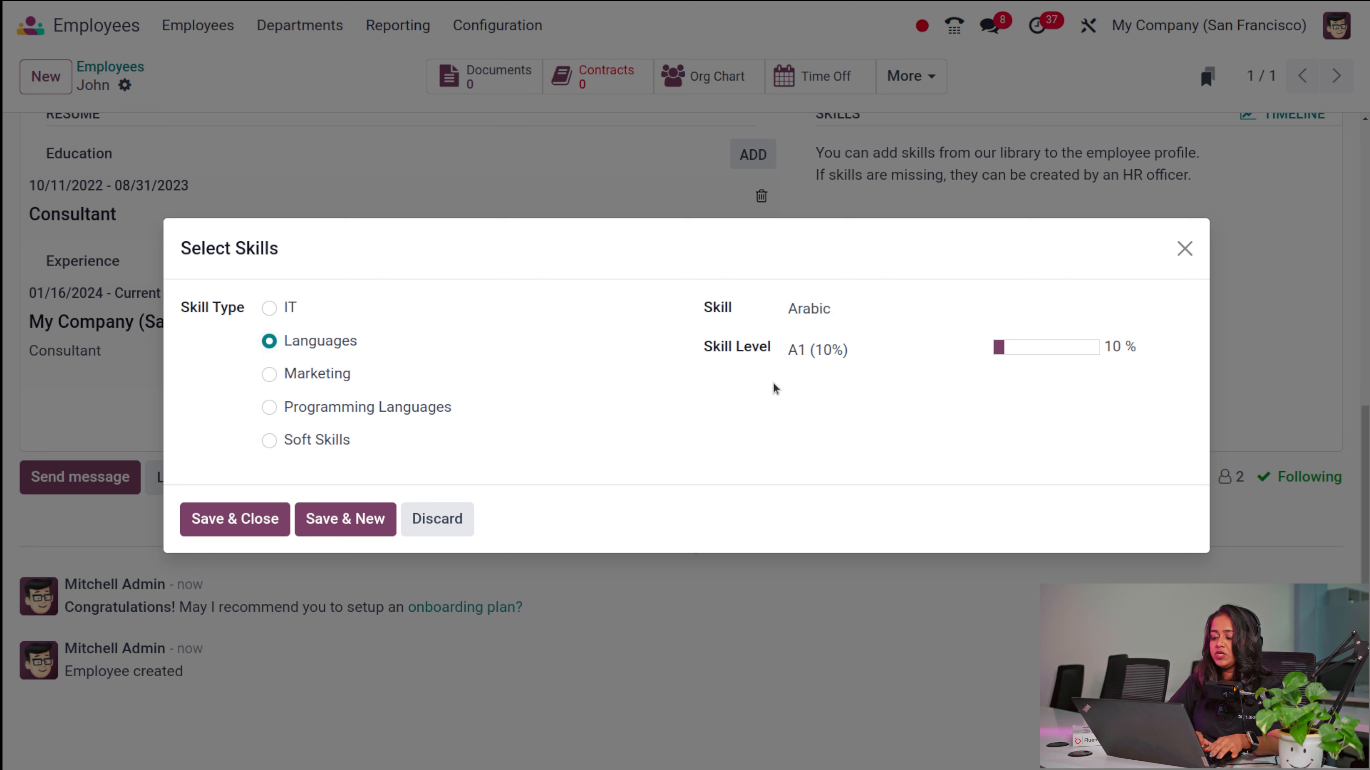
pyautogui.click(893, 306)
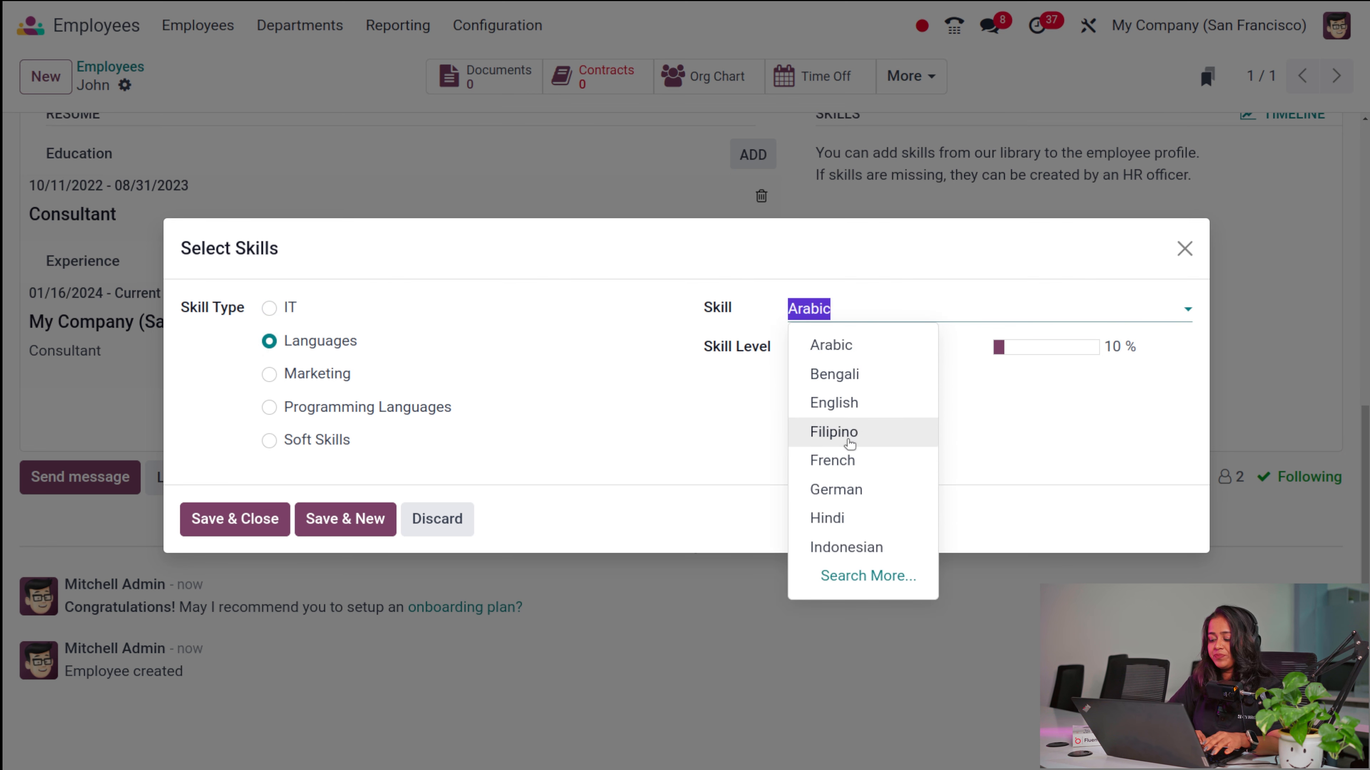
pyautogui.click(874, 402)
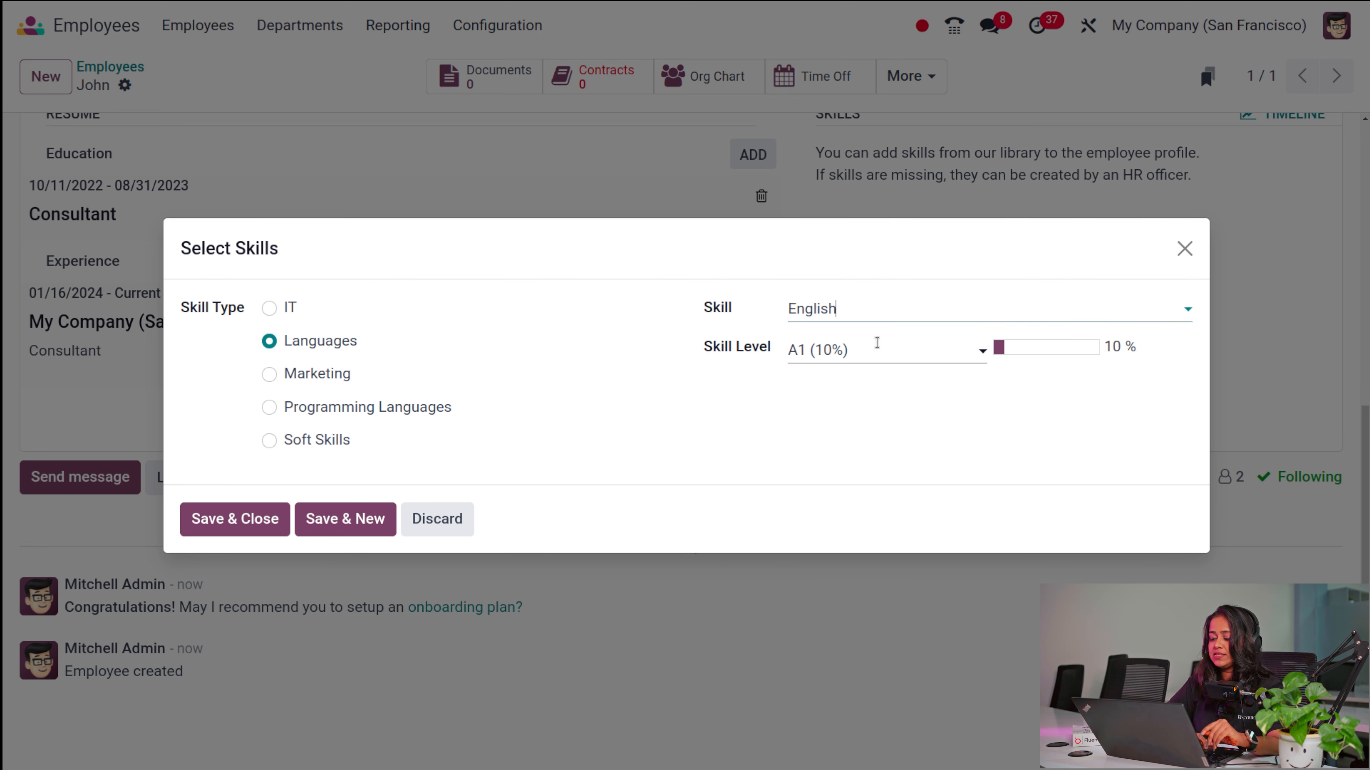
# Set the English skill level to C2 (100%), then save and close the skill entry
pyautogui.click(849, 348)
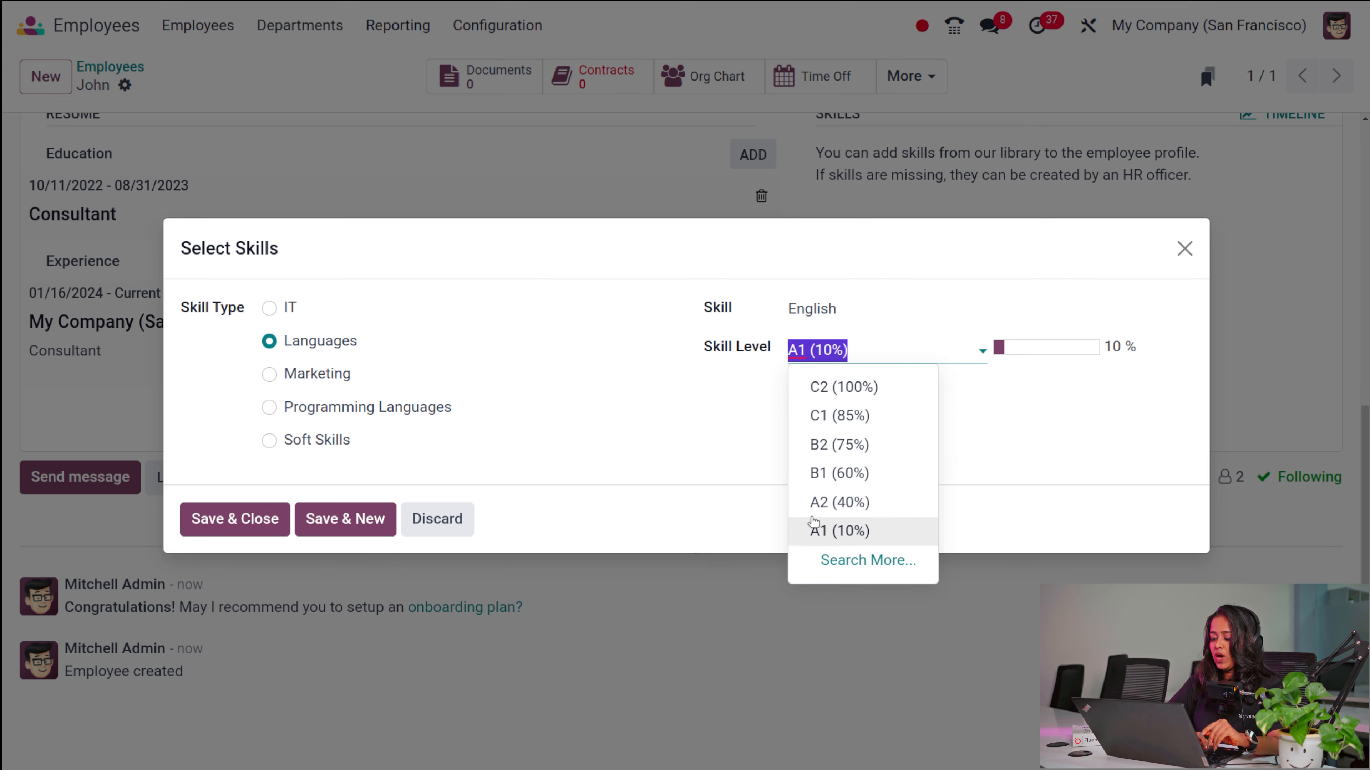
pyautogui.click(829, 384)
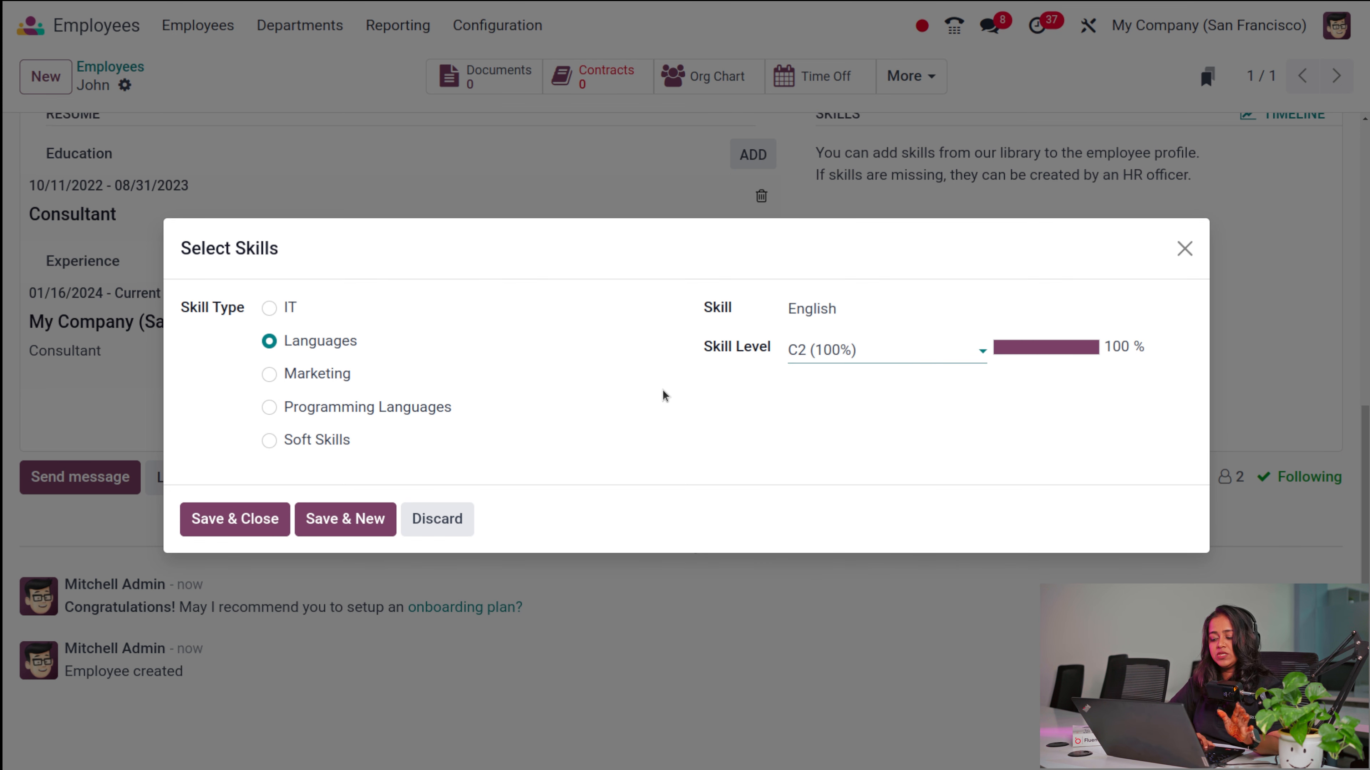
pyautogui.click(239, 513)
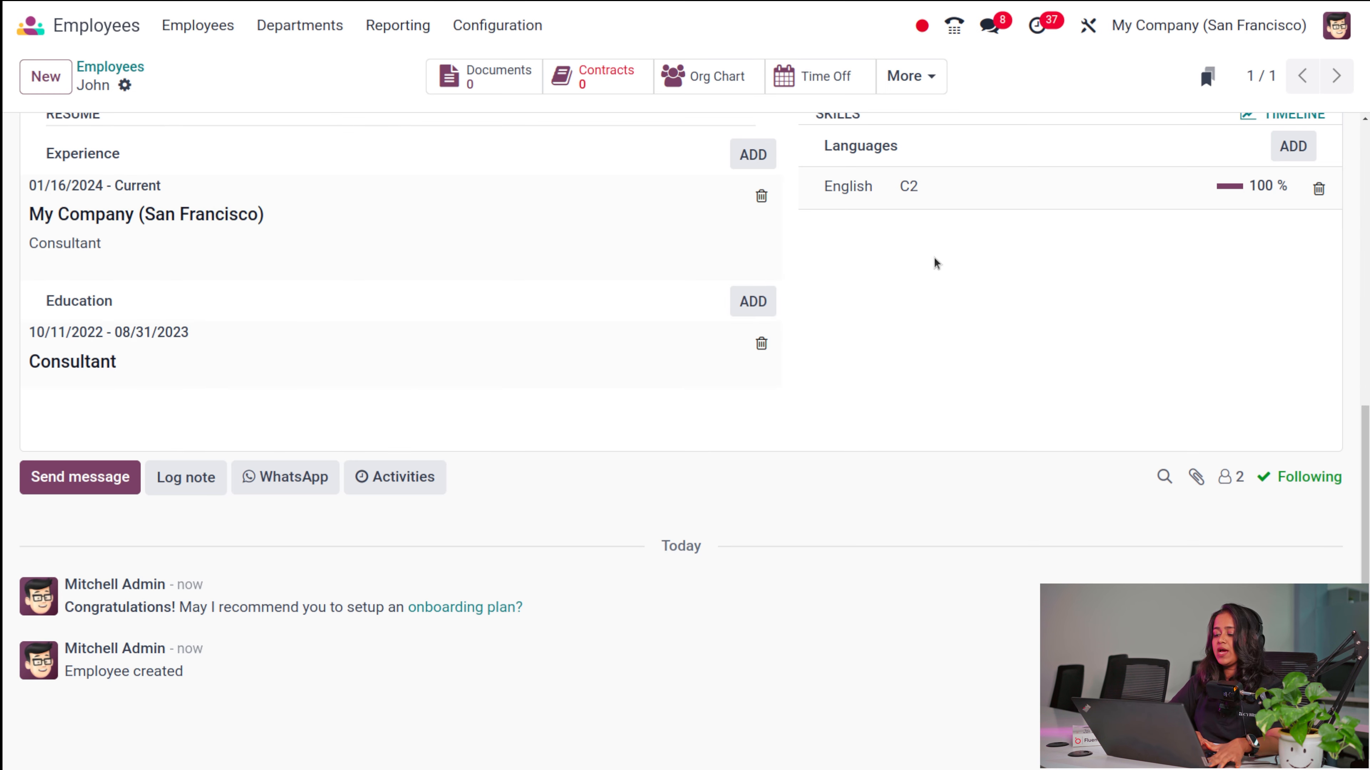
# Examine the employee's work information, including location, approvers, organization chart, remote work, schedule and planning
pyautogui.scroll(10, 933, 259)
pyautogui.scroll(-5, 859, 590)
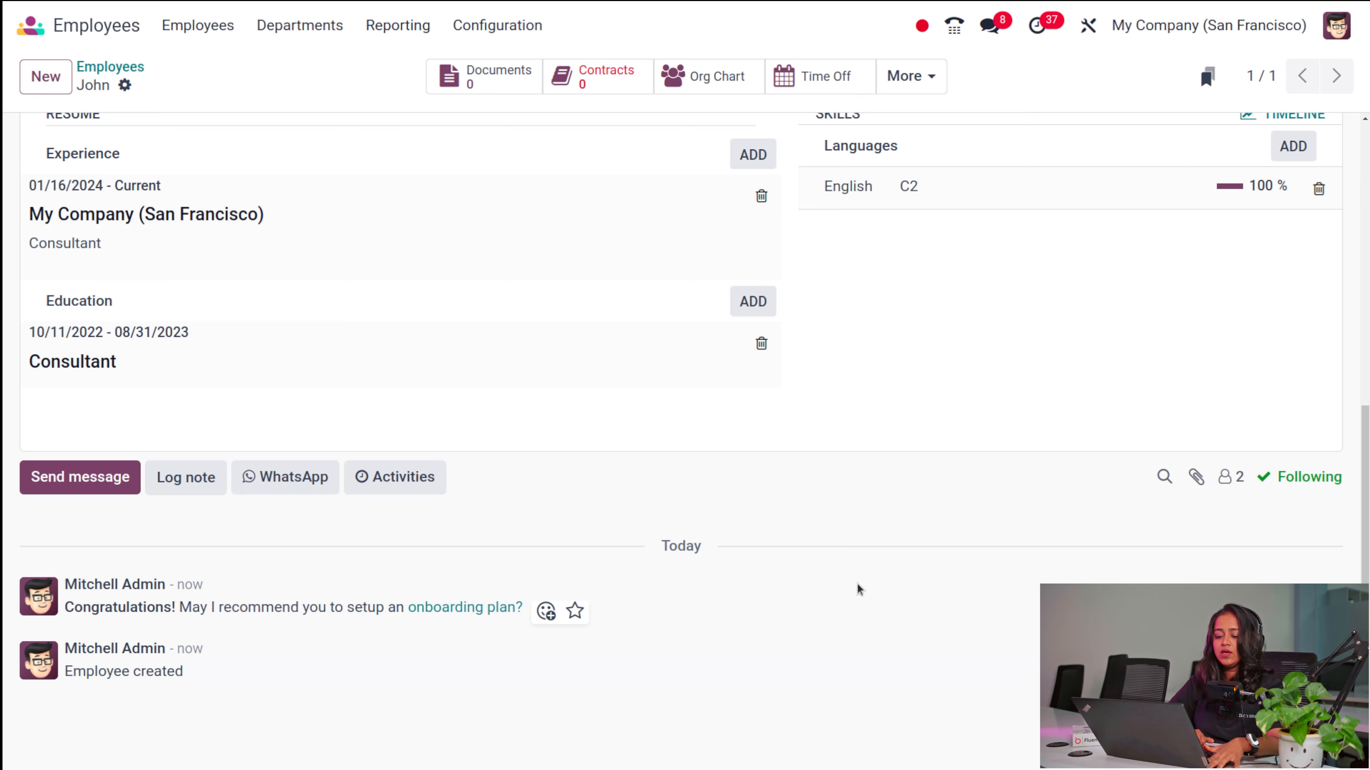
pyautogui.scroll(3, 425, 382)
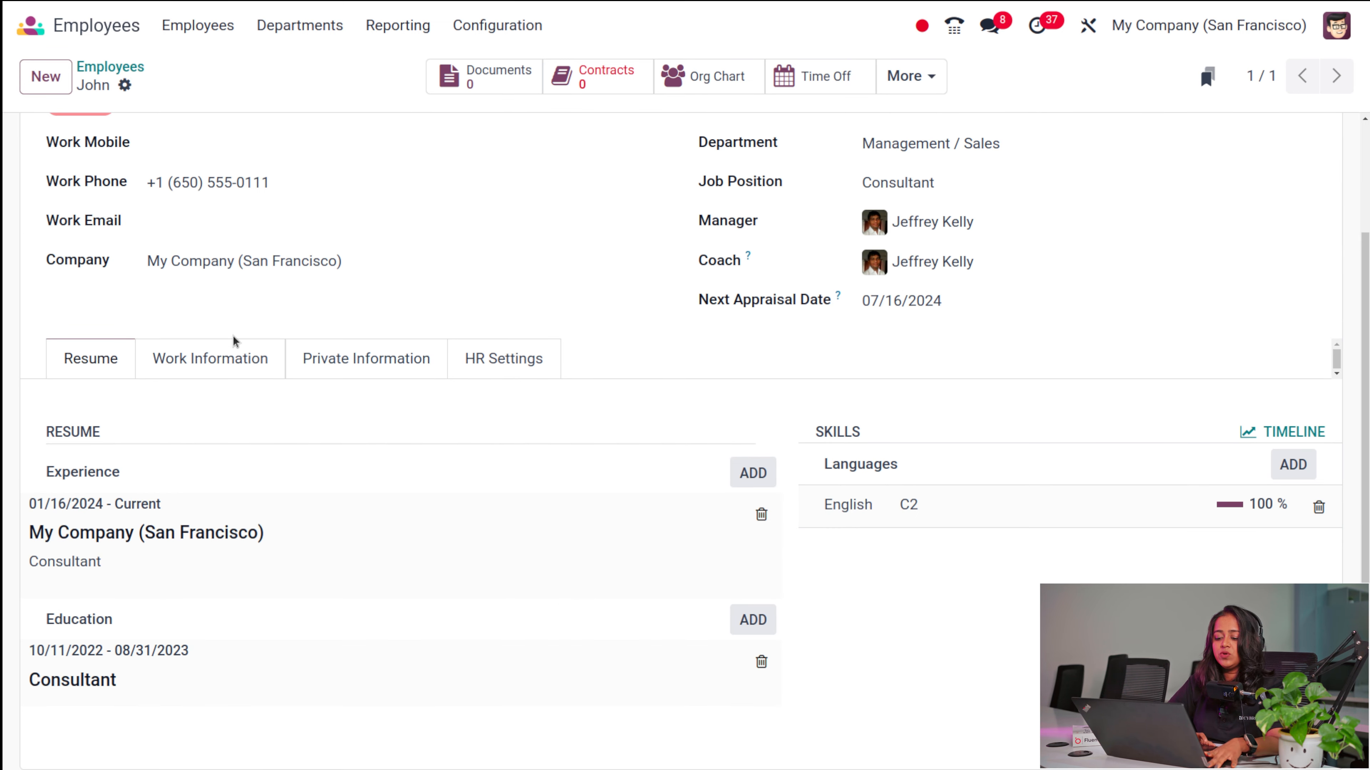
pyautogui.click(198, 359)
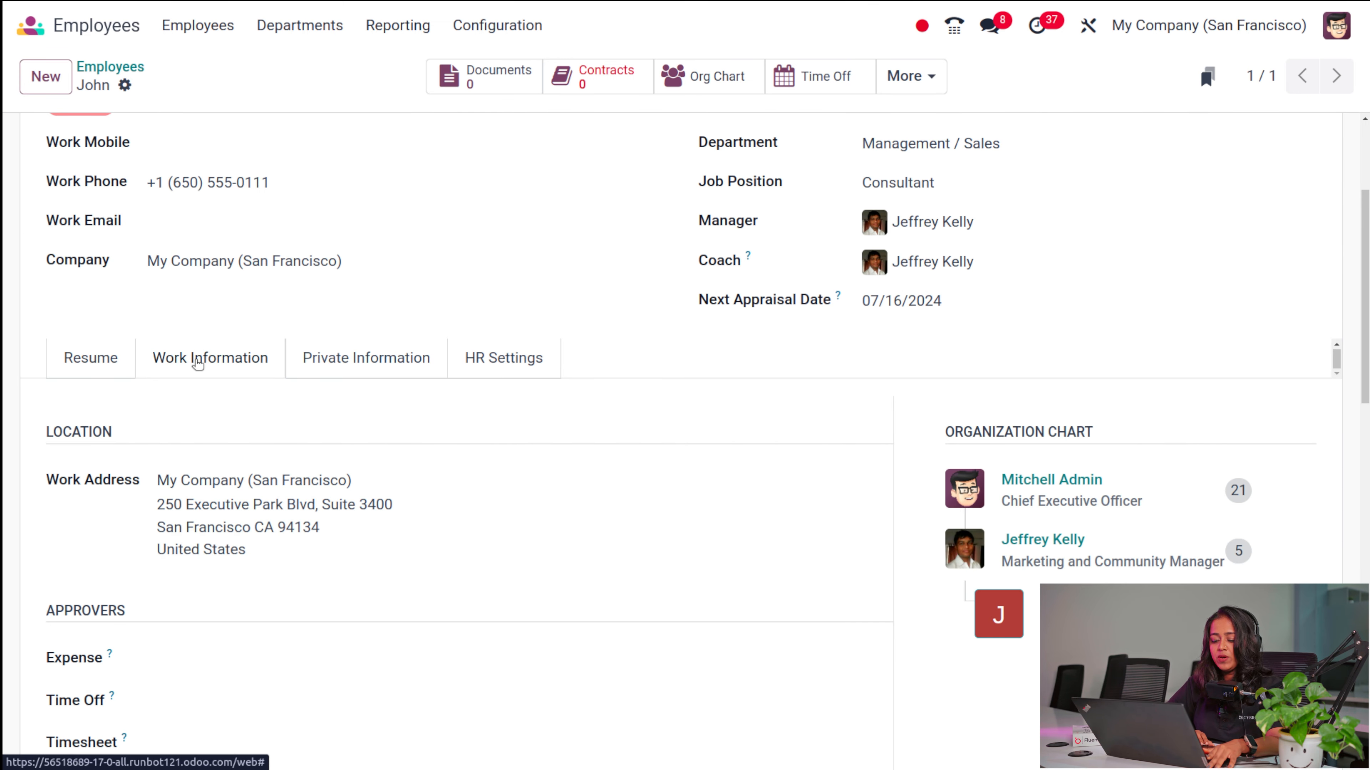
pyautogui.scroll(-5, 198, 365)
pyautogui.scroll(2, 197, 364)
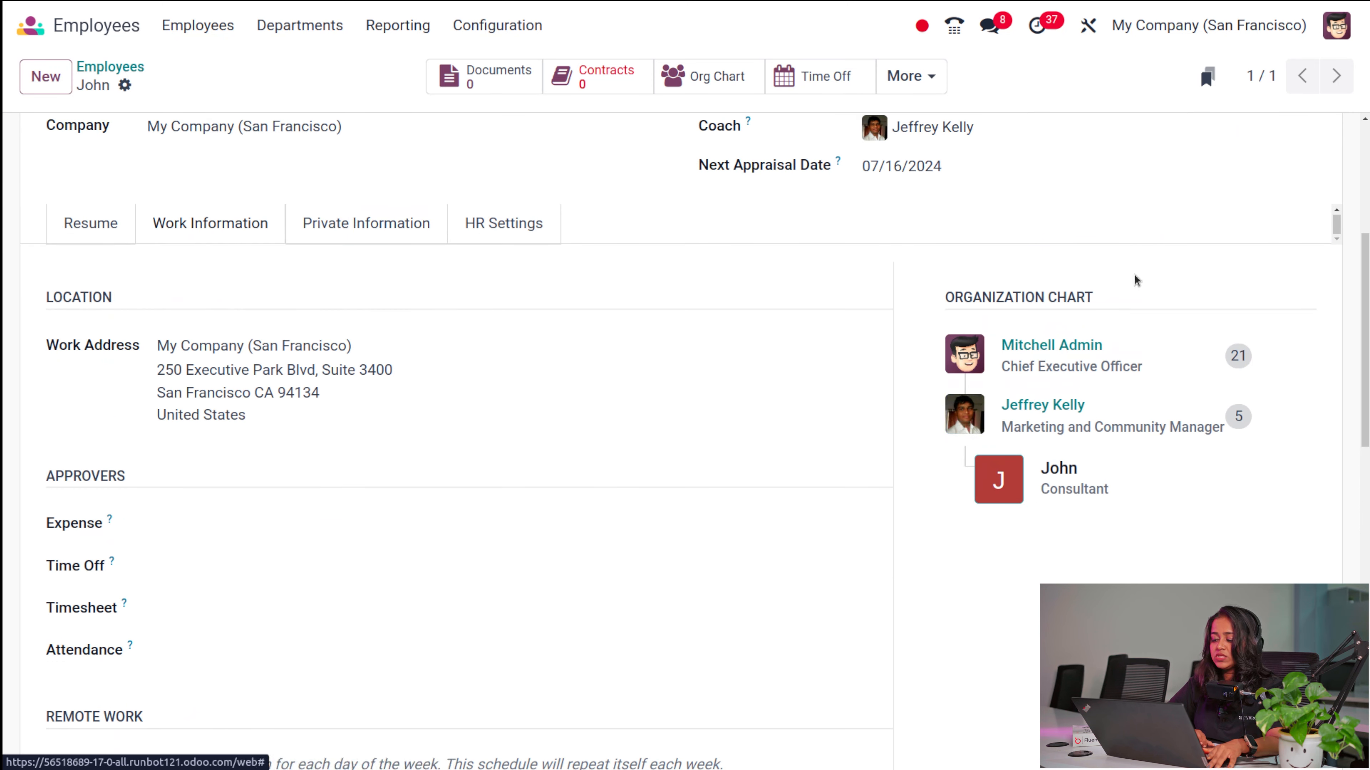
pyautogui.scroll(-4, 752, 401)
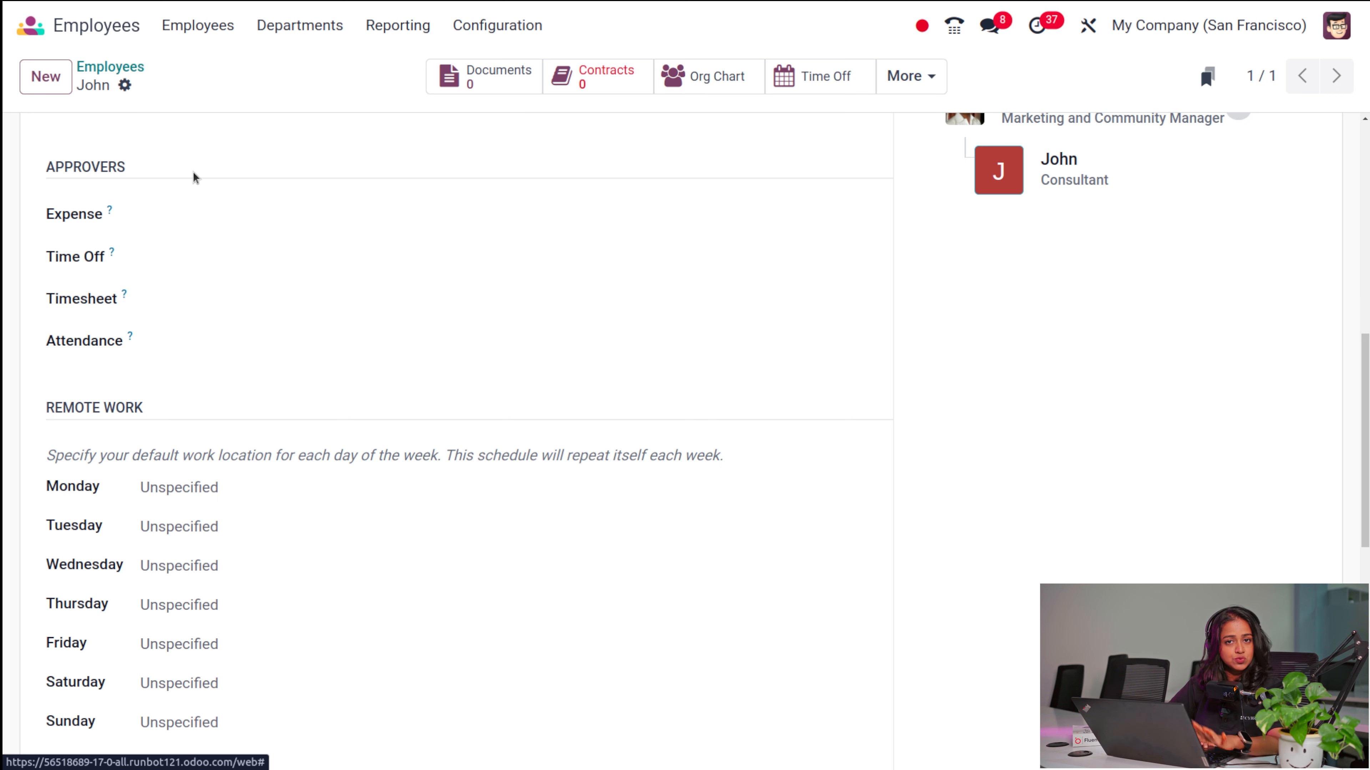
pyautogui.scroll(-2, 164, 437)
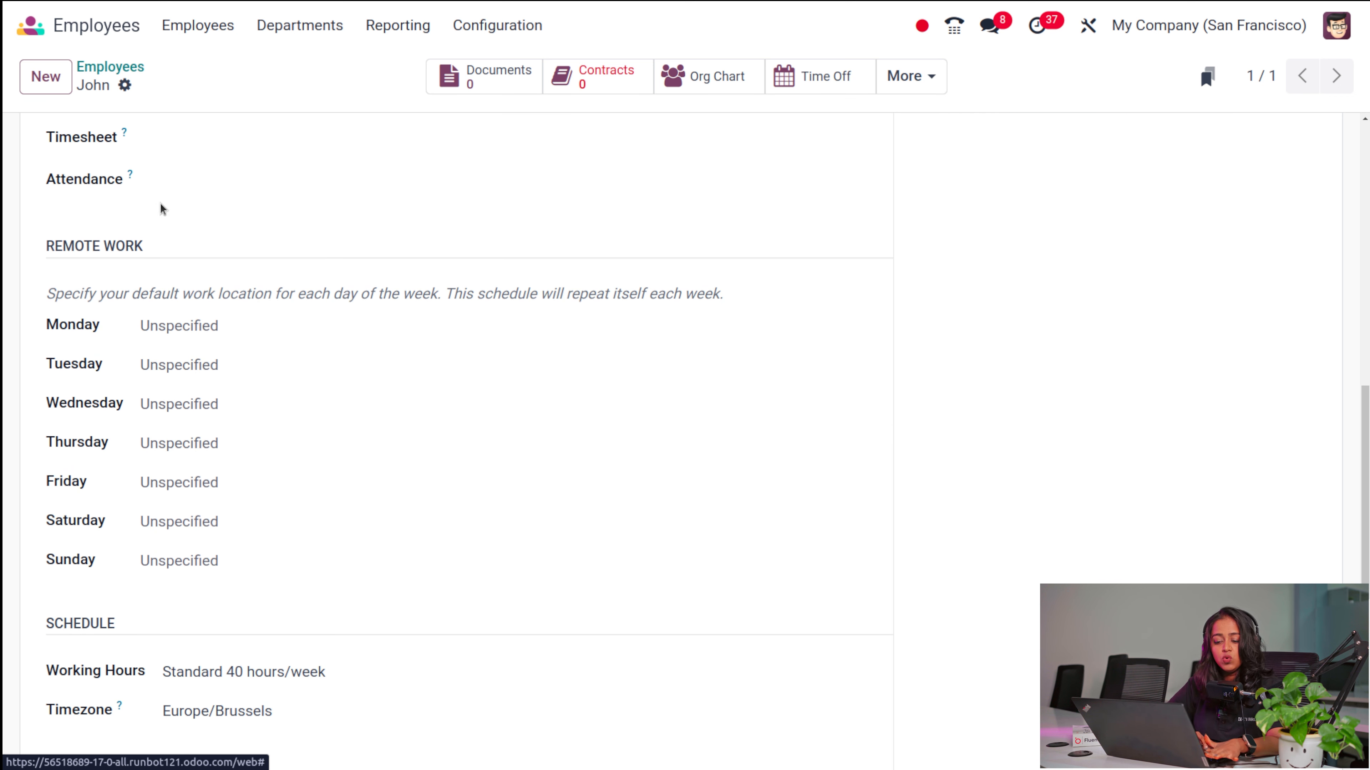
pyautogui.scroll(-4, 244, 558)
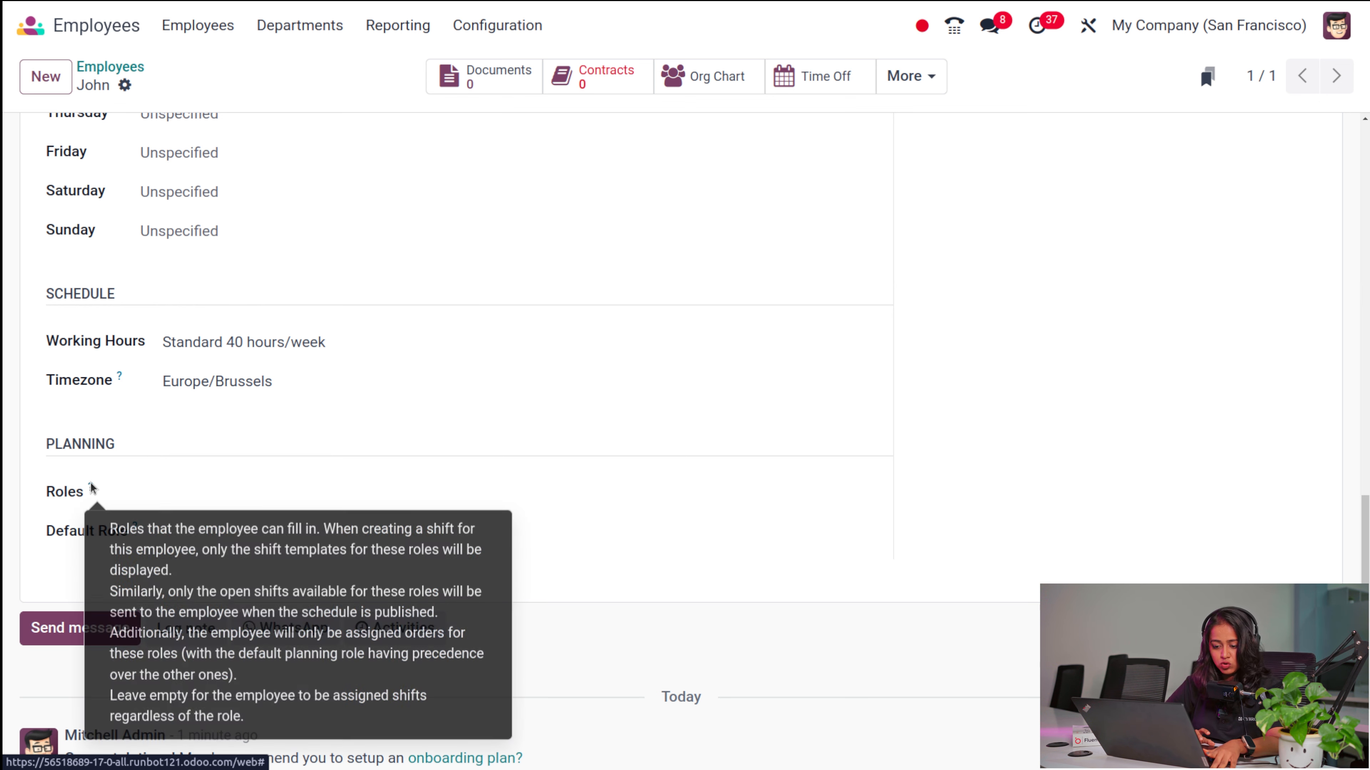
pyautogui.scroll(4, 237, 371)
pyautogui.scroll(3, 237, 372)
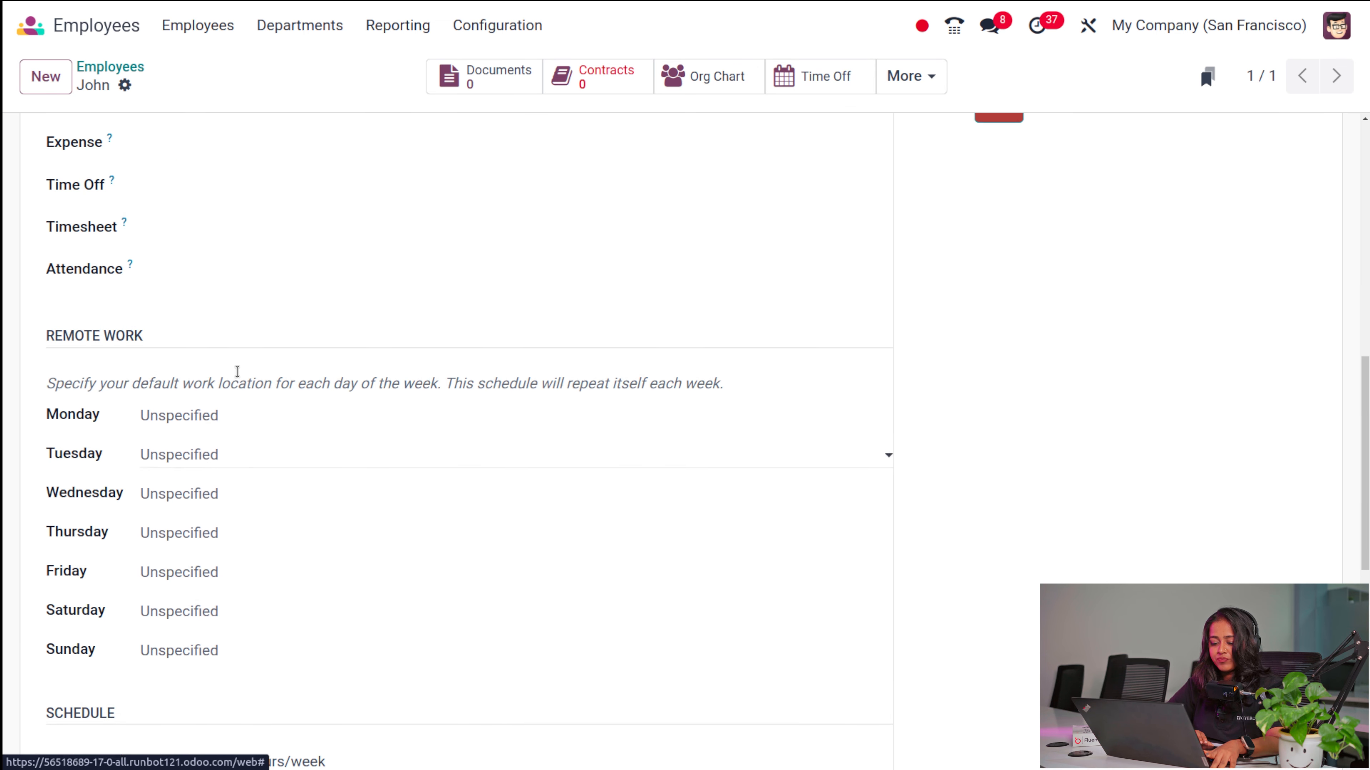
pyautogui.scroll(-7, 174, 513)
pyautogui.scroll(-2, 174, 514)
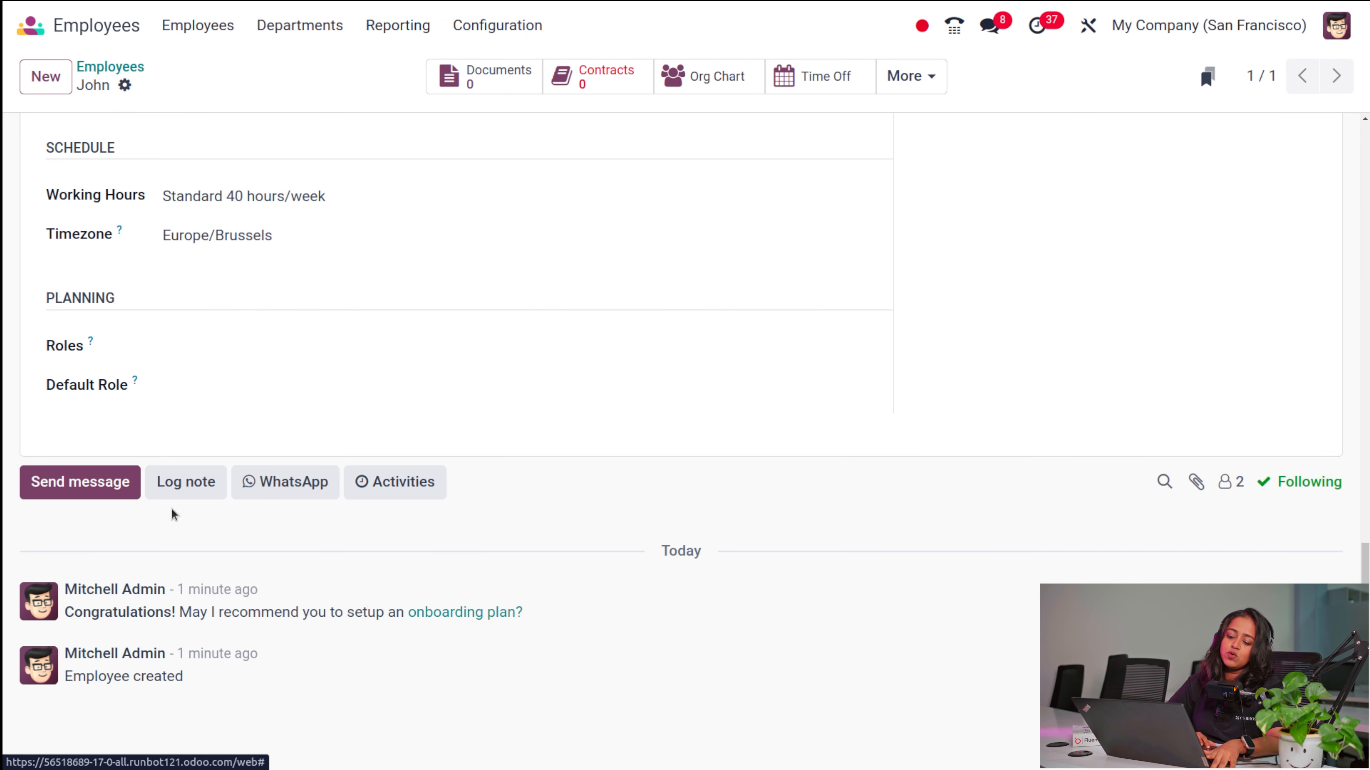
# View the selectable planning roles and the remote work location choices for Monday
pyautogui.click(195, 349)
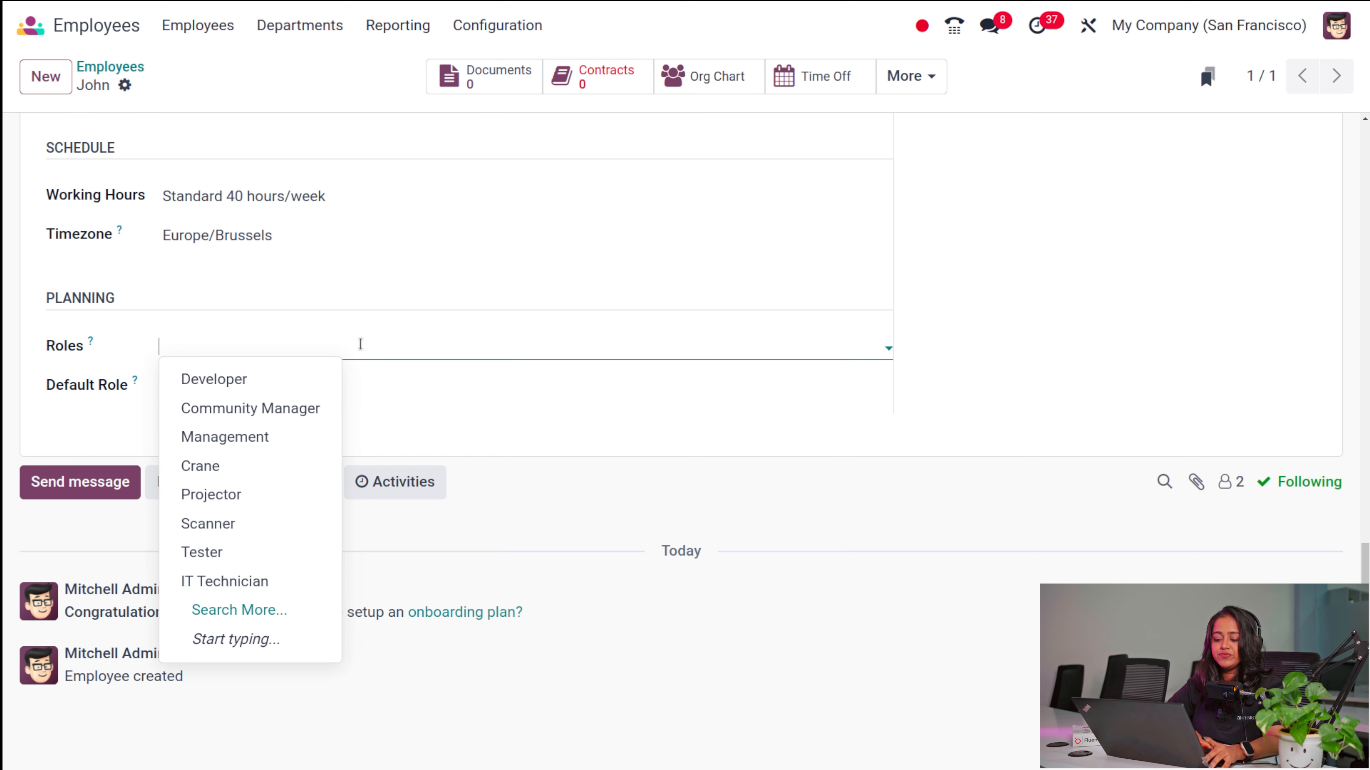
pyautogui.click(404, 323)
pyautogui.scroll(10, 404, 323)
pyautogui.scroll(-1, 403, 323)
pyautogui.scroll(-4, 231, 647)
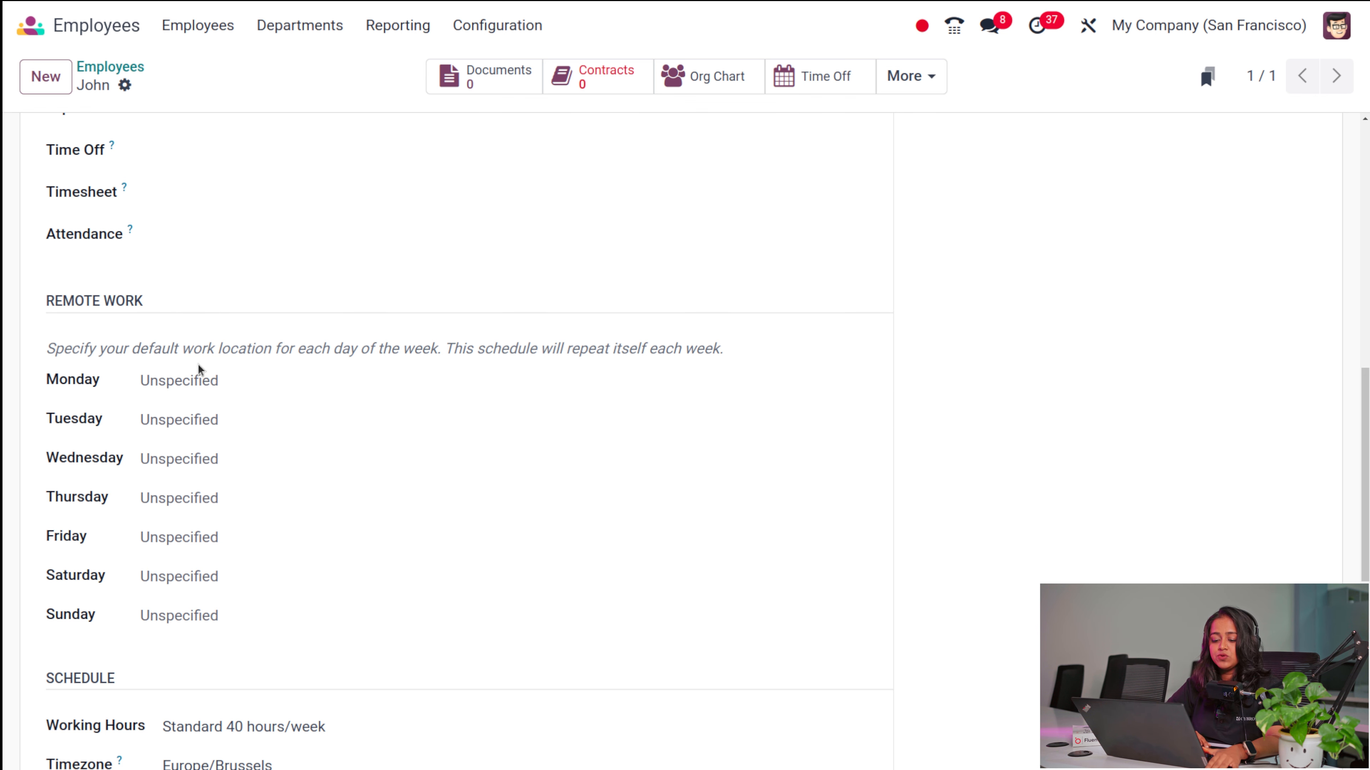
pyautogui.click(199, 381)
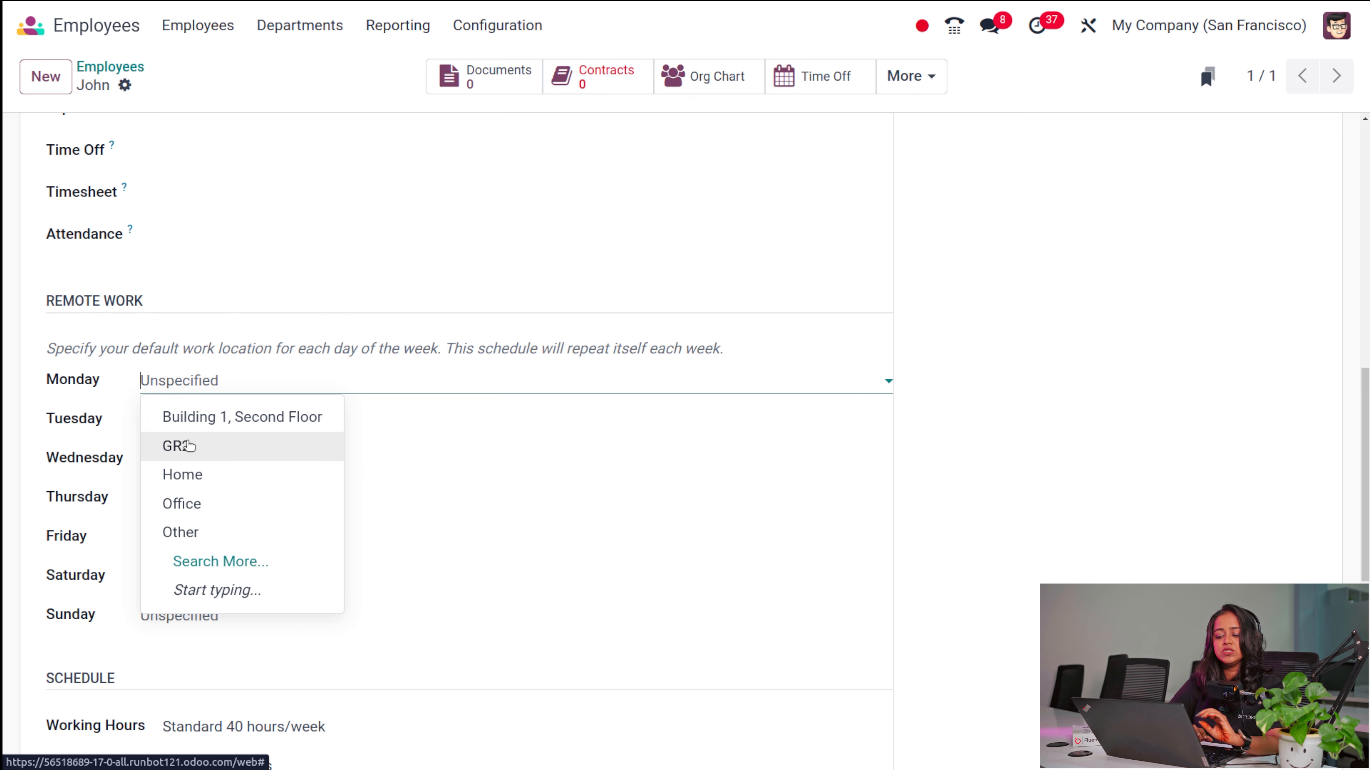
# Examine the employee's private information, covering private contact, family status, emergency, education, work permit and citizenship fields
pyautogui.scroll(8, 326, 318)
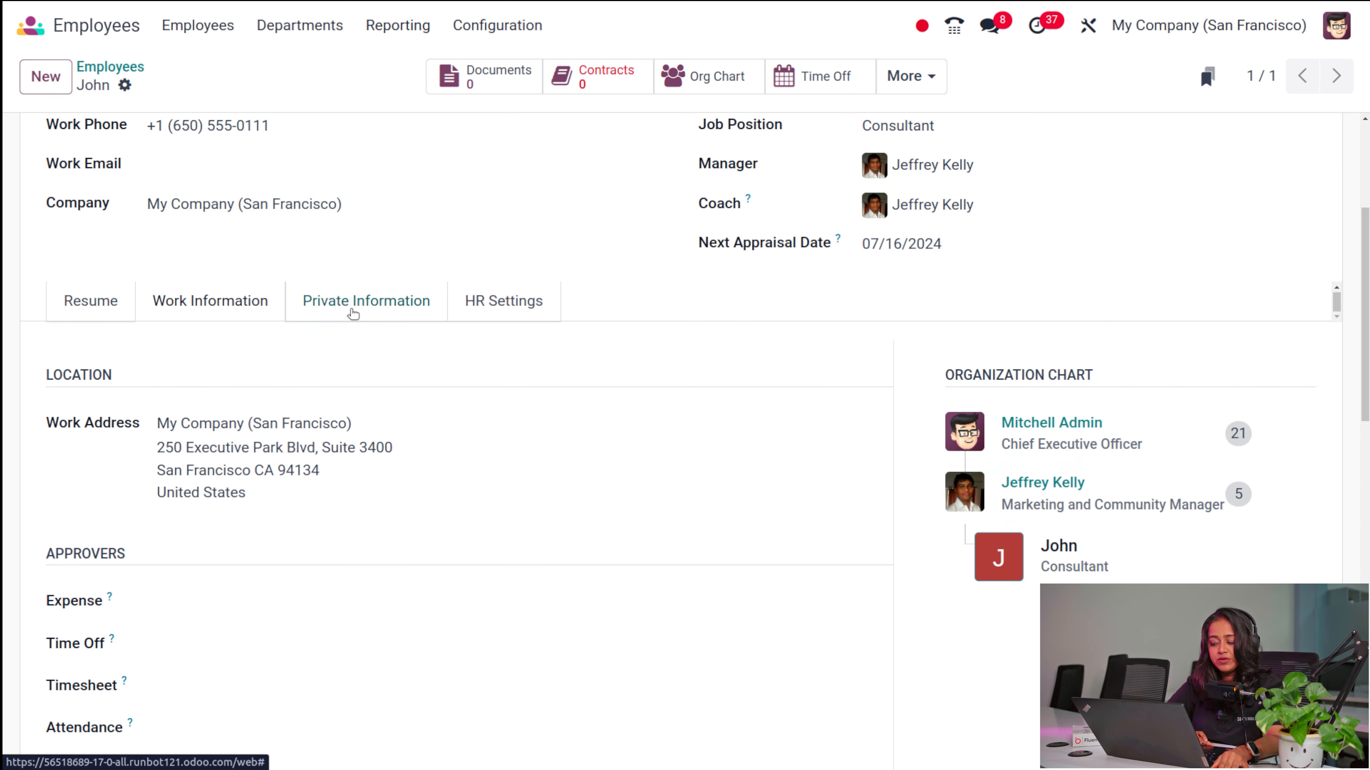
pyautogui.click(353, 313)
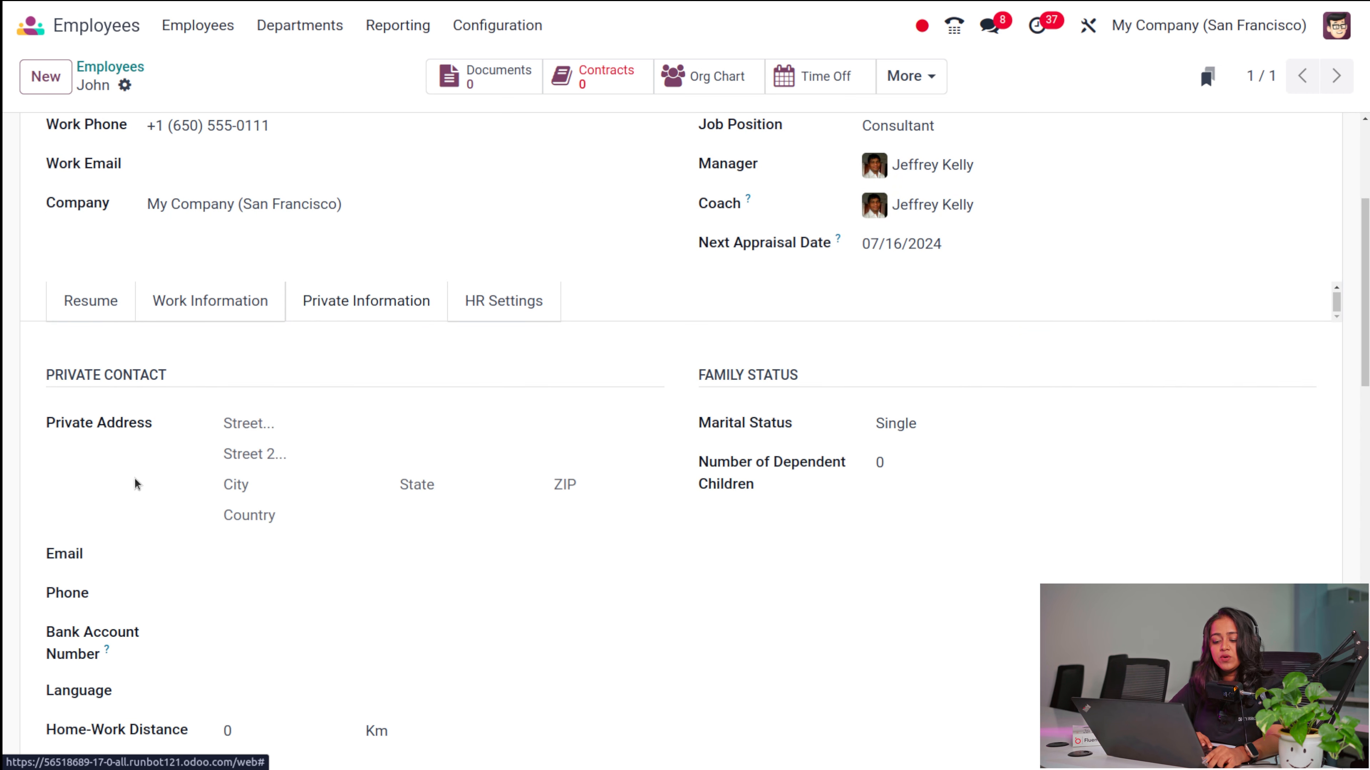
pyautogui.scroll(-1, 407, 455)
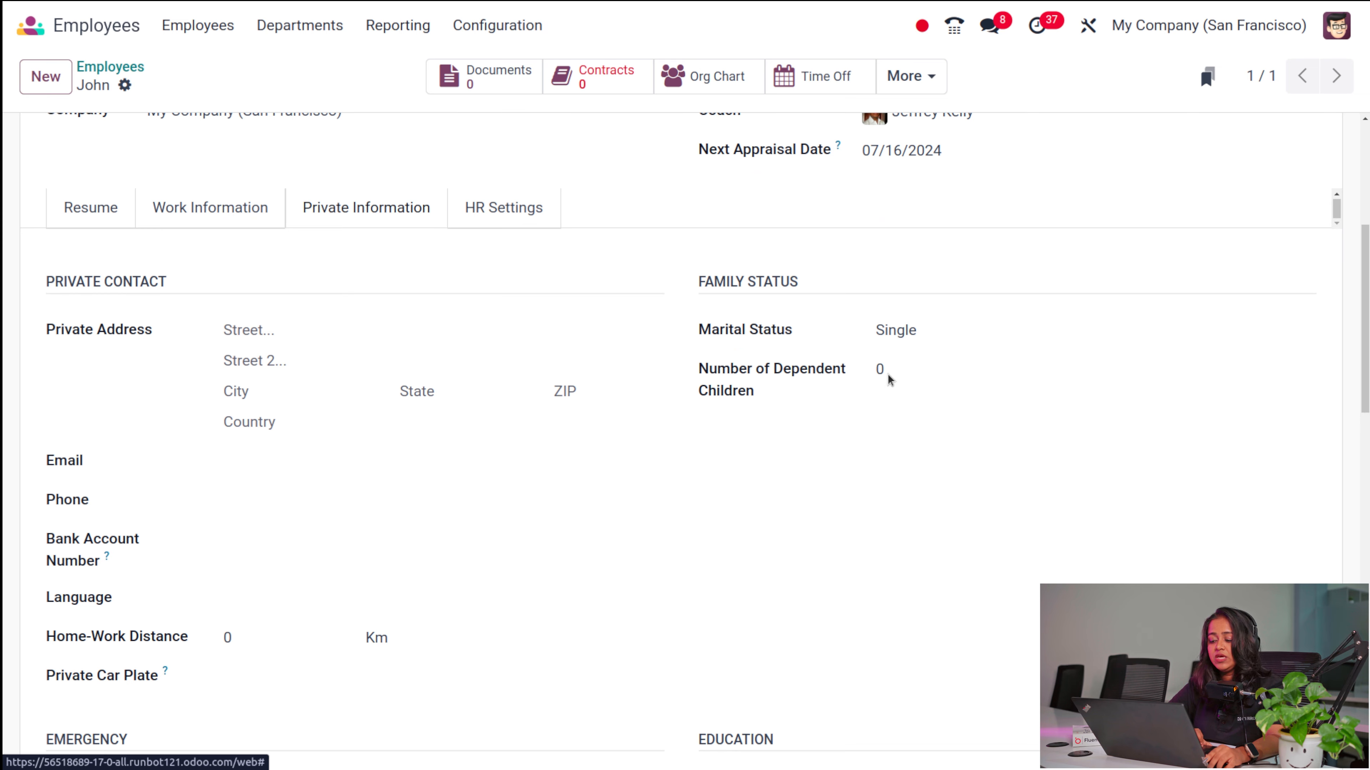
pyautogui.scroll(-5, 790, 556)
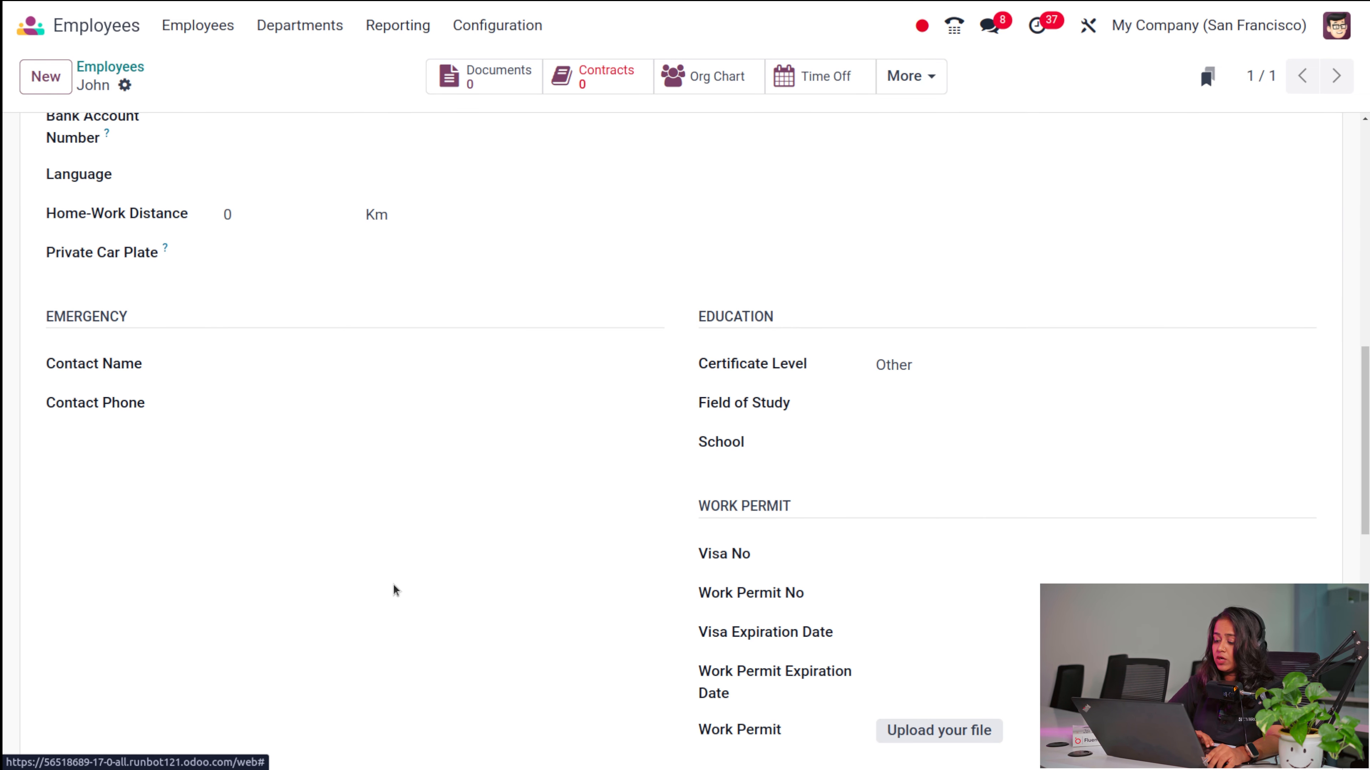
pyautogui.scroll(-3, 393, 584)
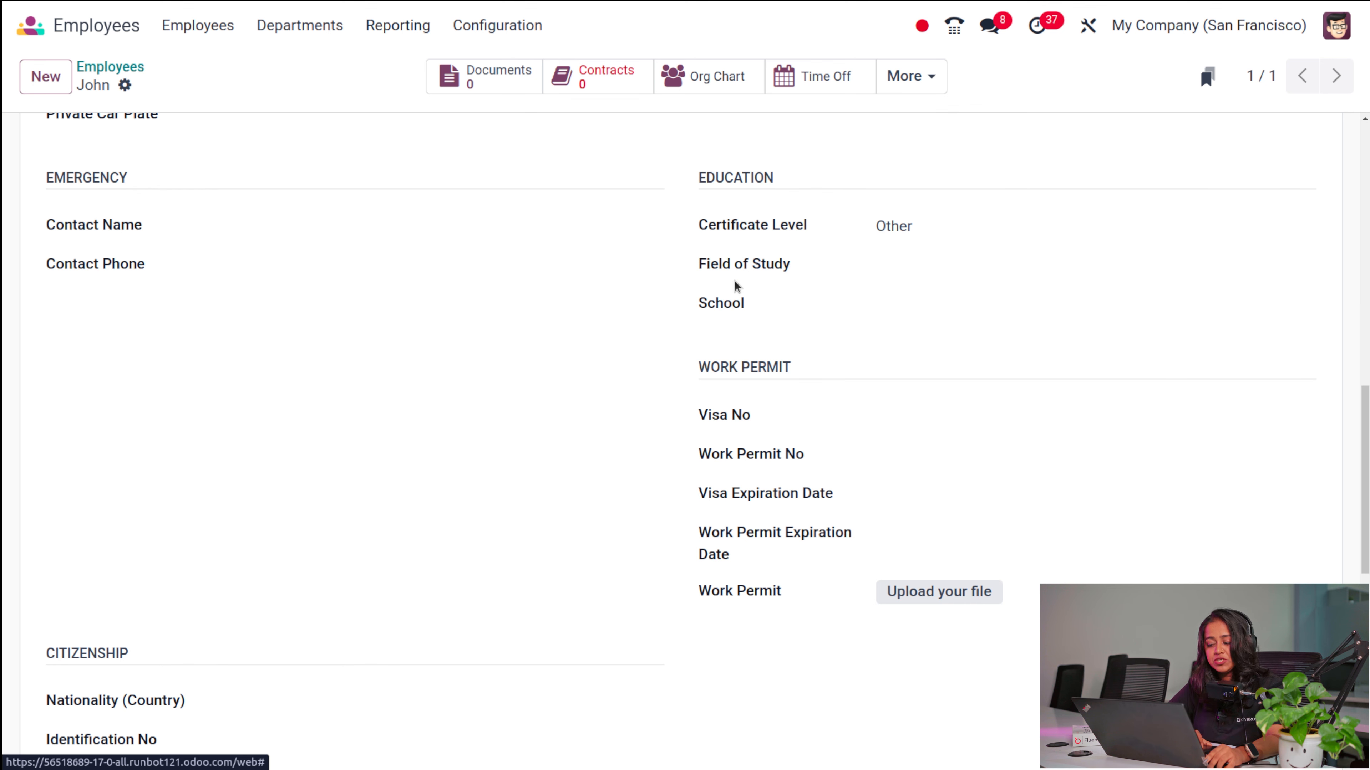
pyautogui.scroll(-5, 670, 575)
pyautogui.scroll(3, 670, 574)
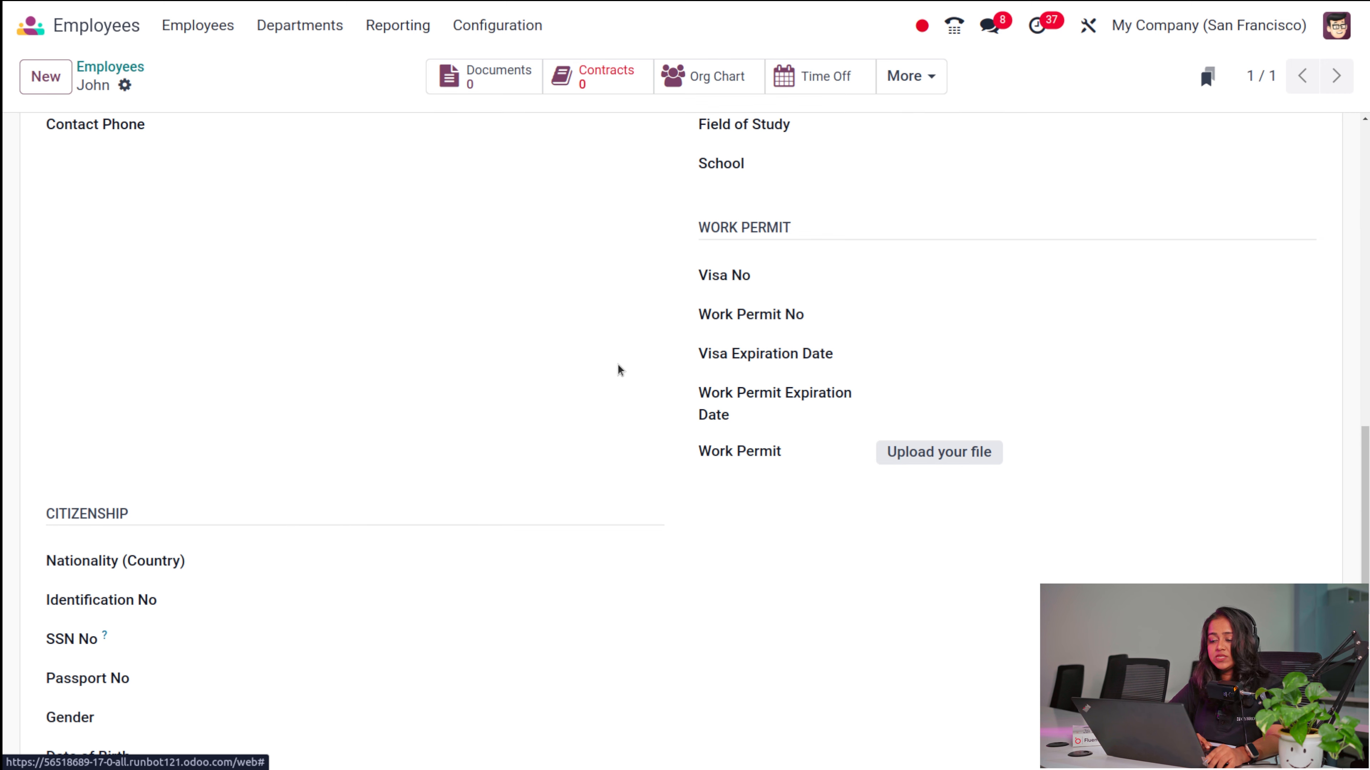
pyautogui.scroll(-4, 591, 371)
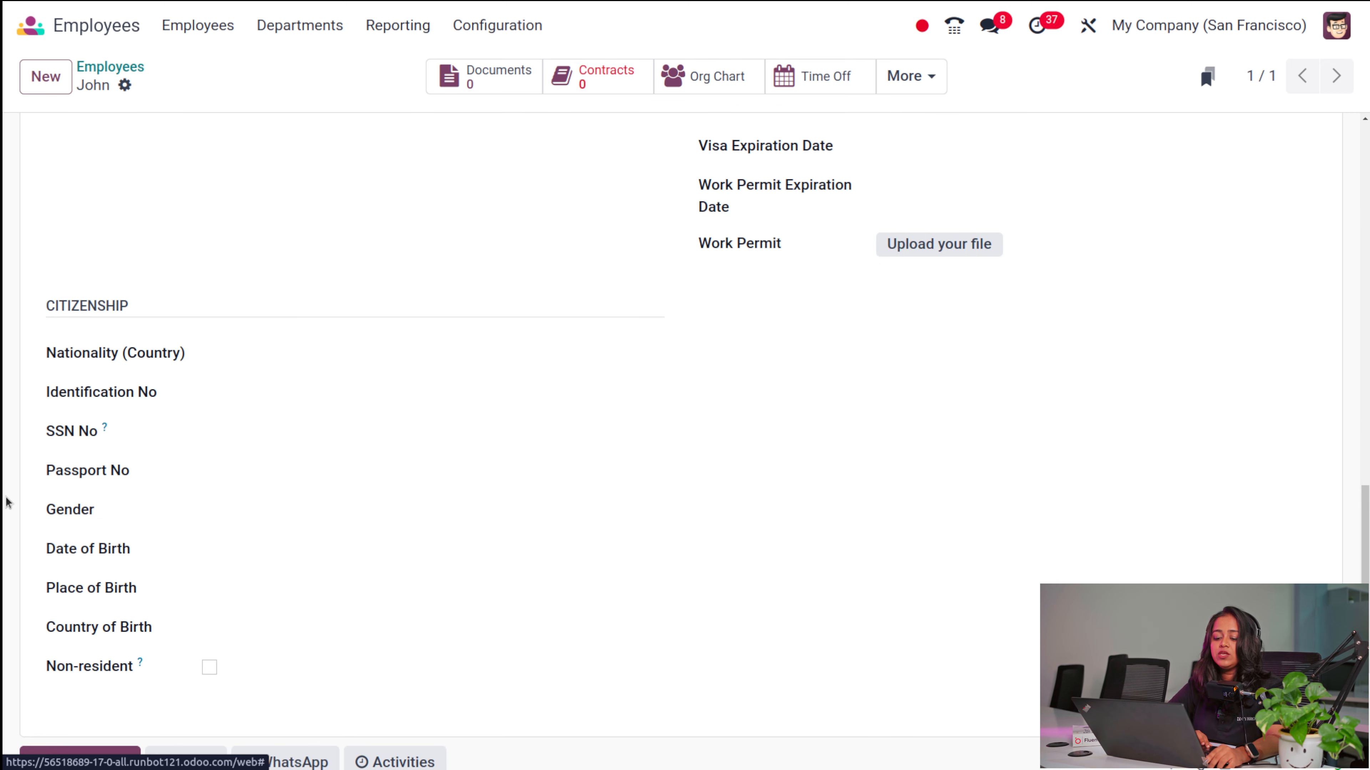
pyautogui.scroll(-5, 207, 514)
pyautogui.scroll(20, 207, 514)
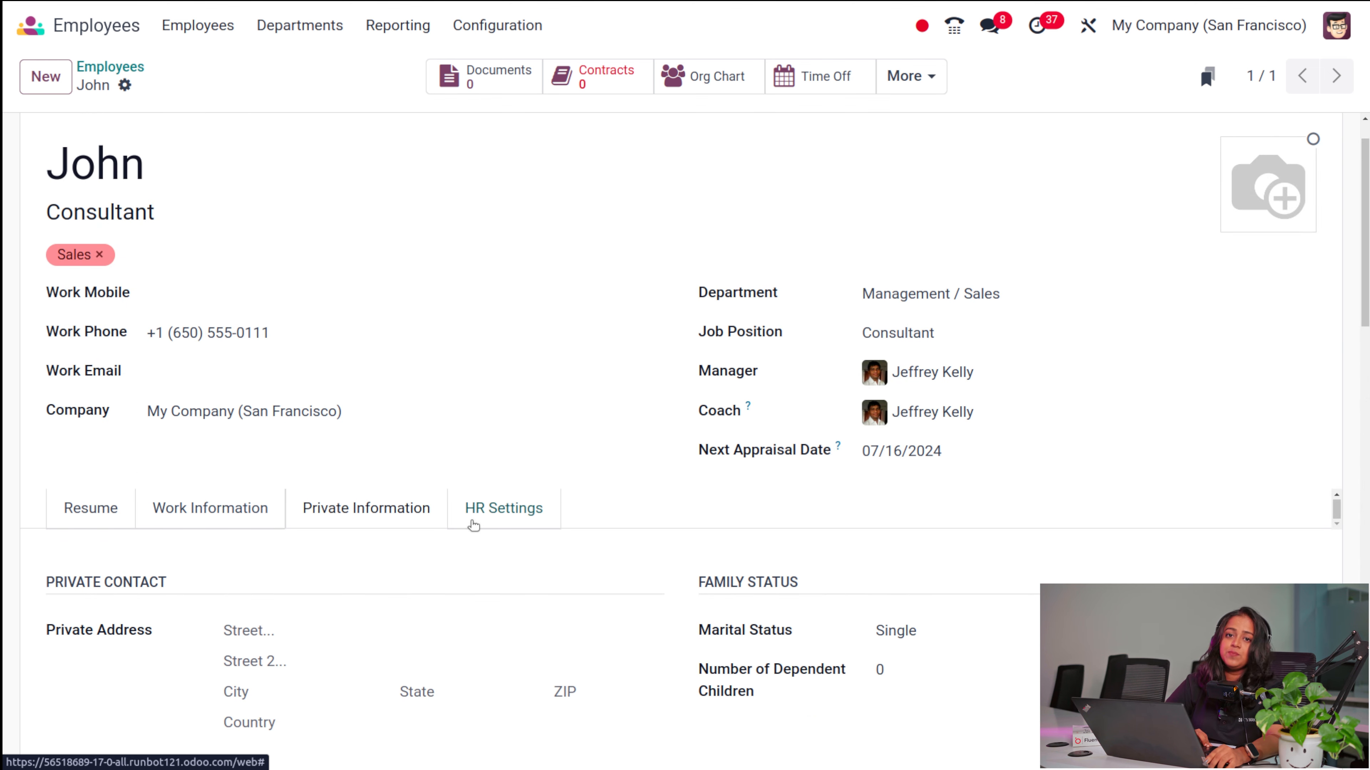
# Examine the employee's HR settings, from status, attendance and payroll to the W-4, W-2, application and SD Worx sections
pyautogui.click(494, 512)
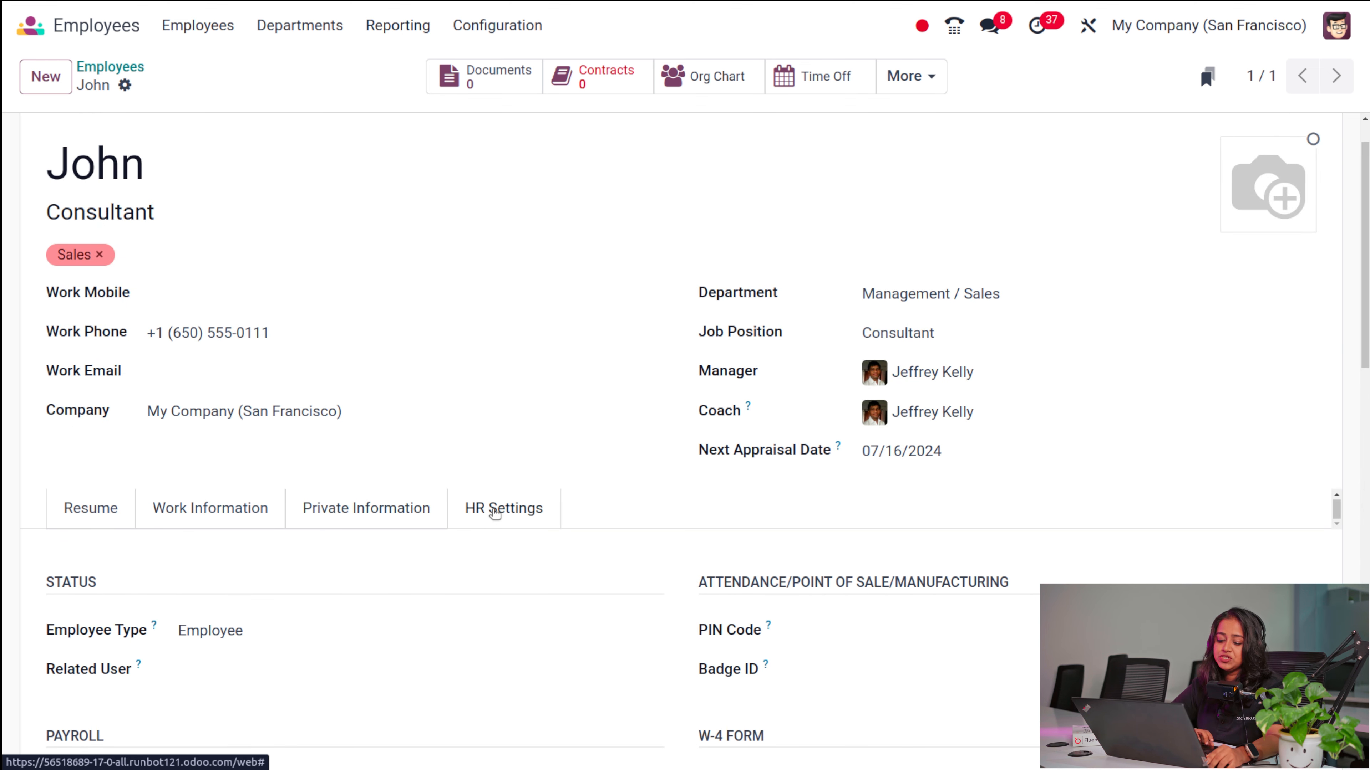
pyautogui.scroll(-5, 494, 512)
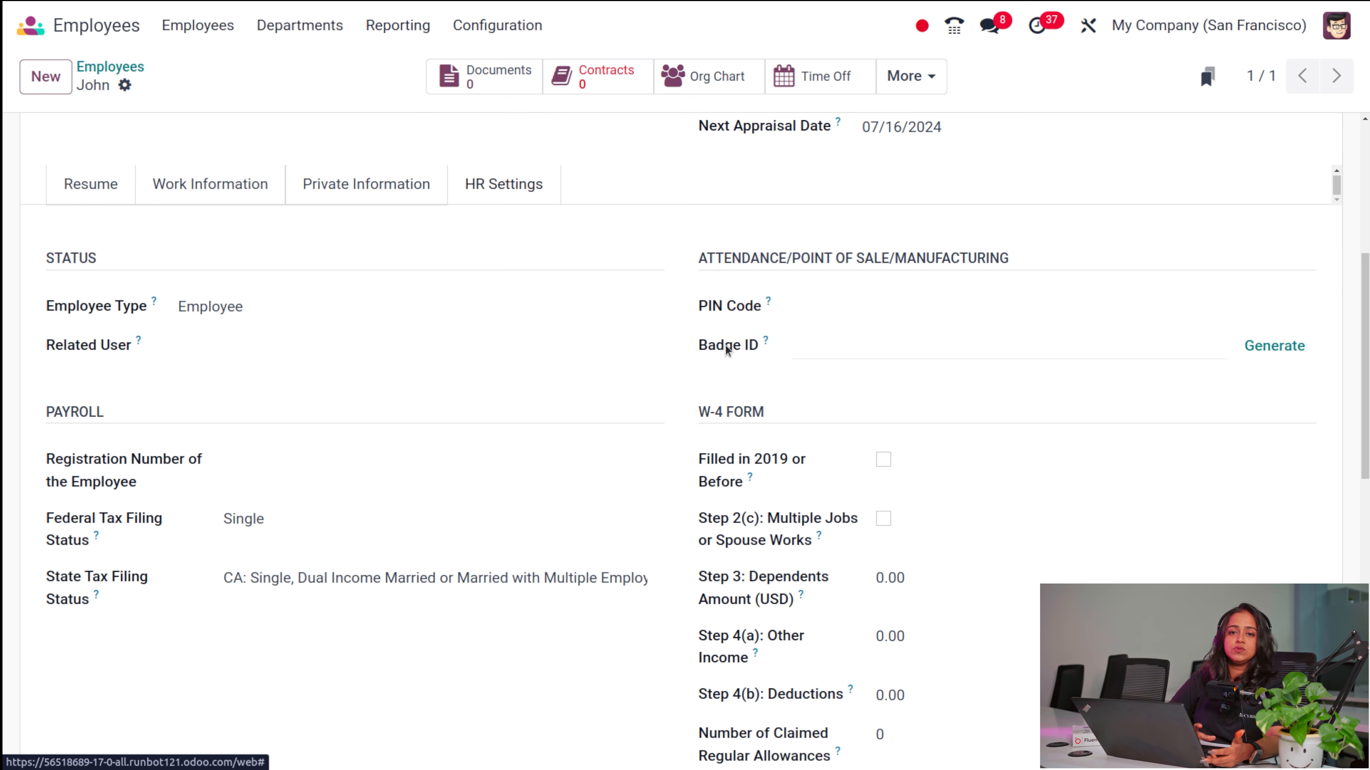
pyautogui.scroll(-5, 725, 346)
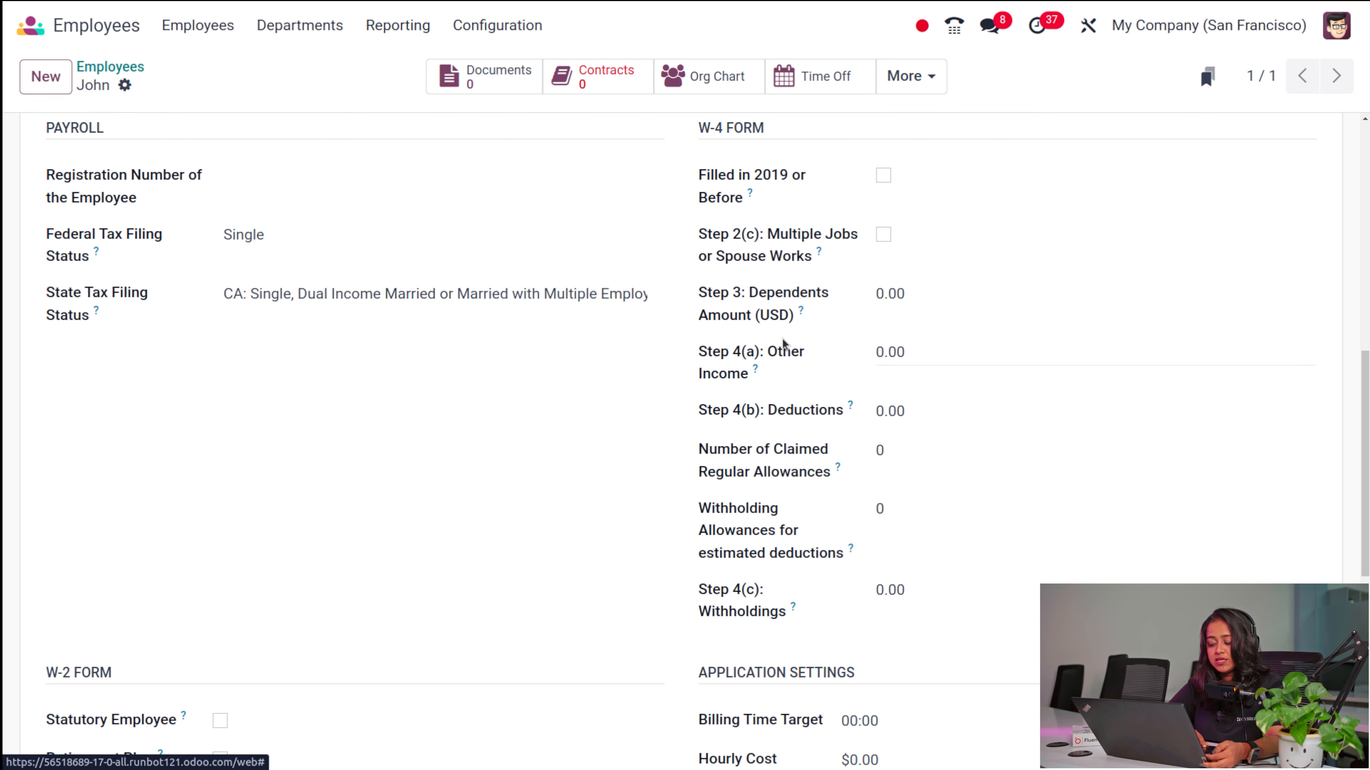
pyautogui.scroll(-3, 807, 512)
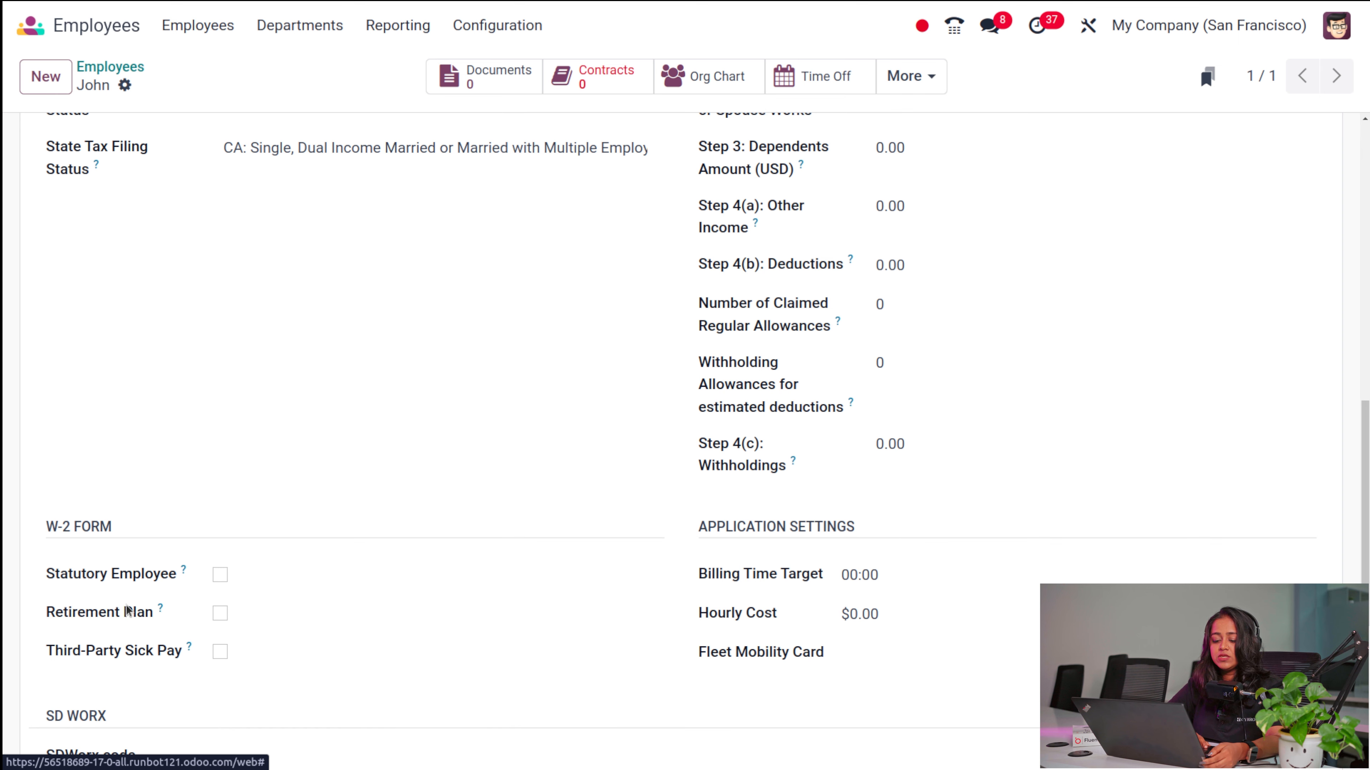
pyautogui.scroll(-6, 154, 554)
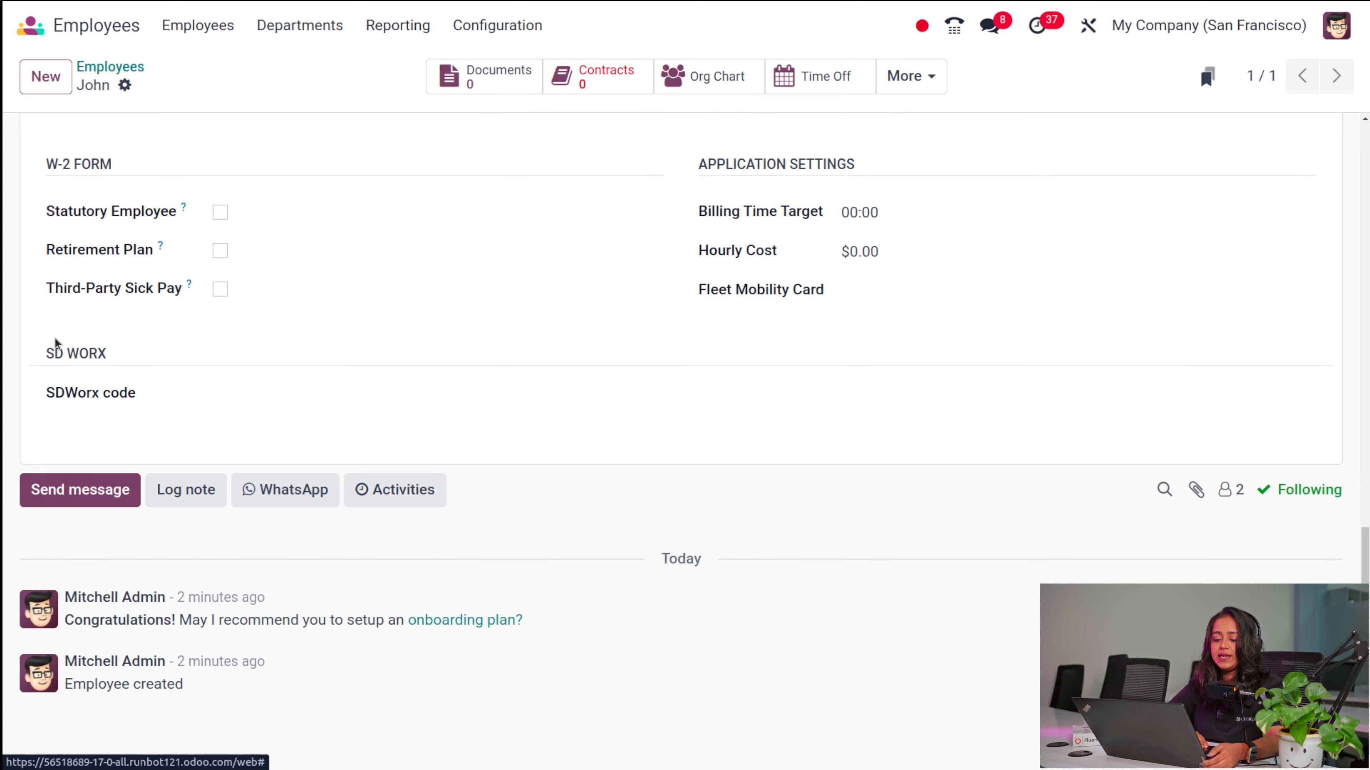
pyautogui.scroll(15, 55, 337)
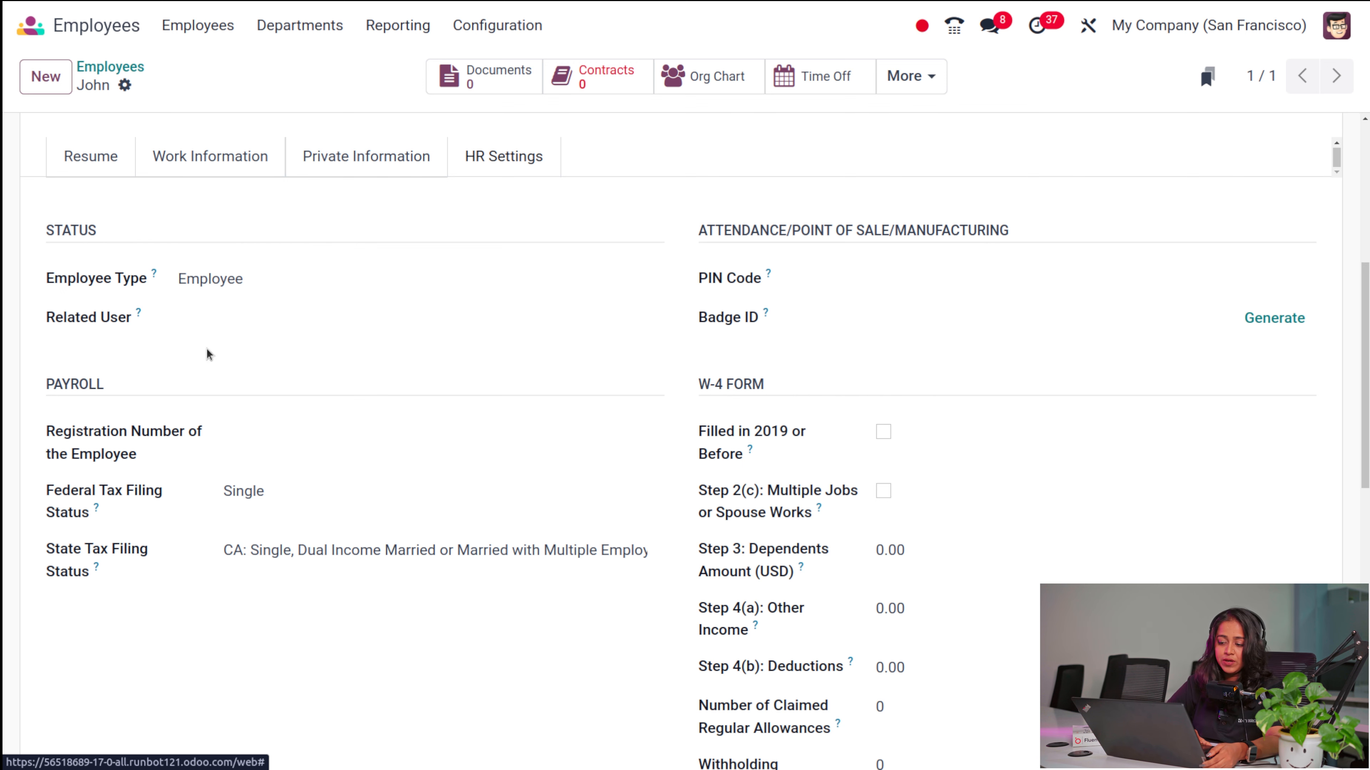
pyautogui.scroll(6, 385, 308)
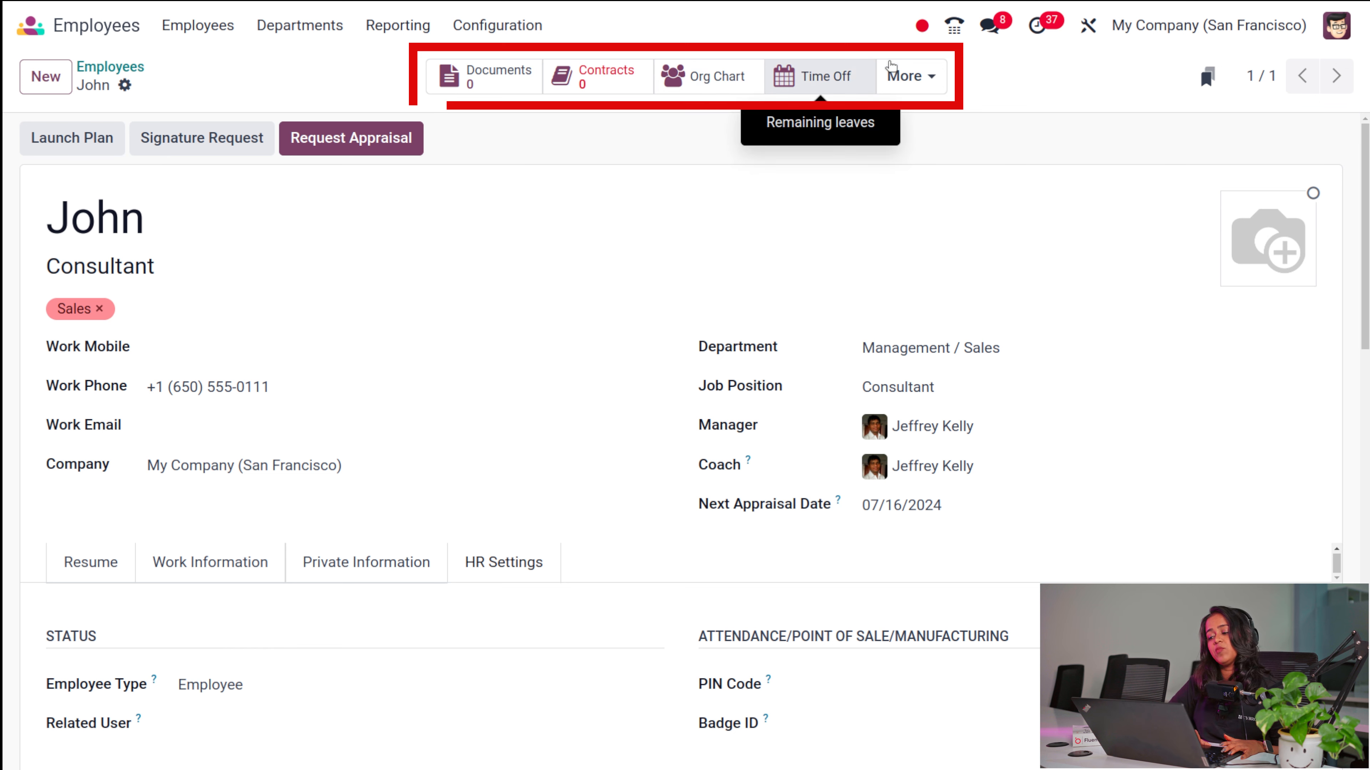
# View the additional Timesheets and Equipment Count links on the employee's record
pyautogui.click(923, 75)
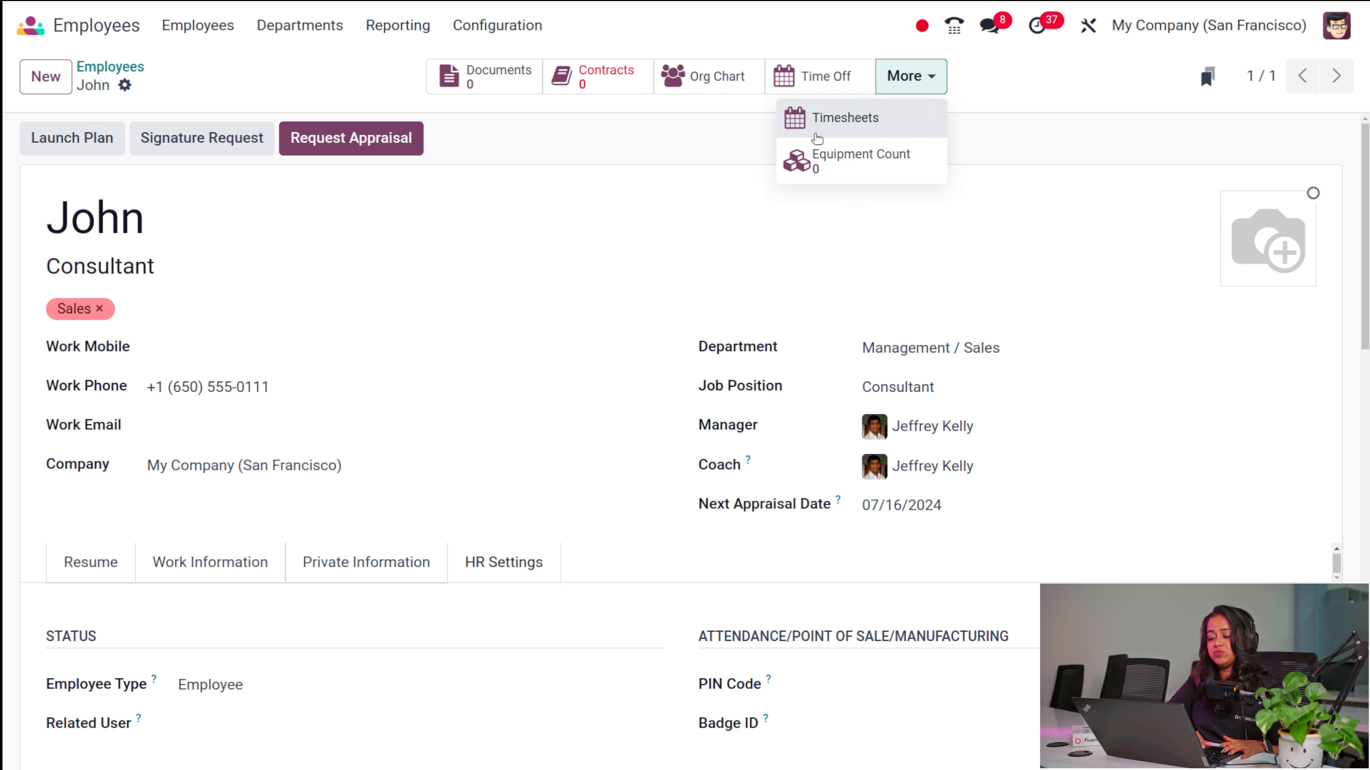
pyautogui.click(587, 176)
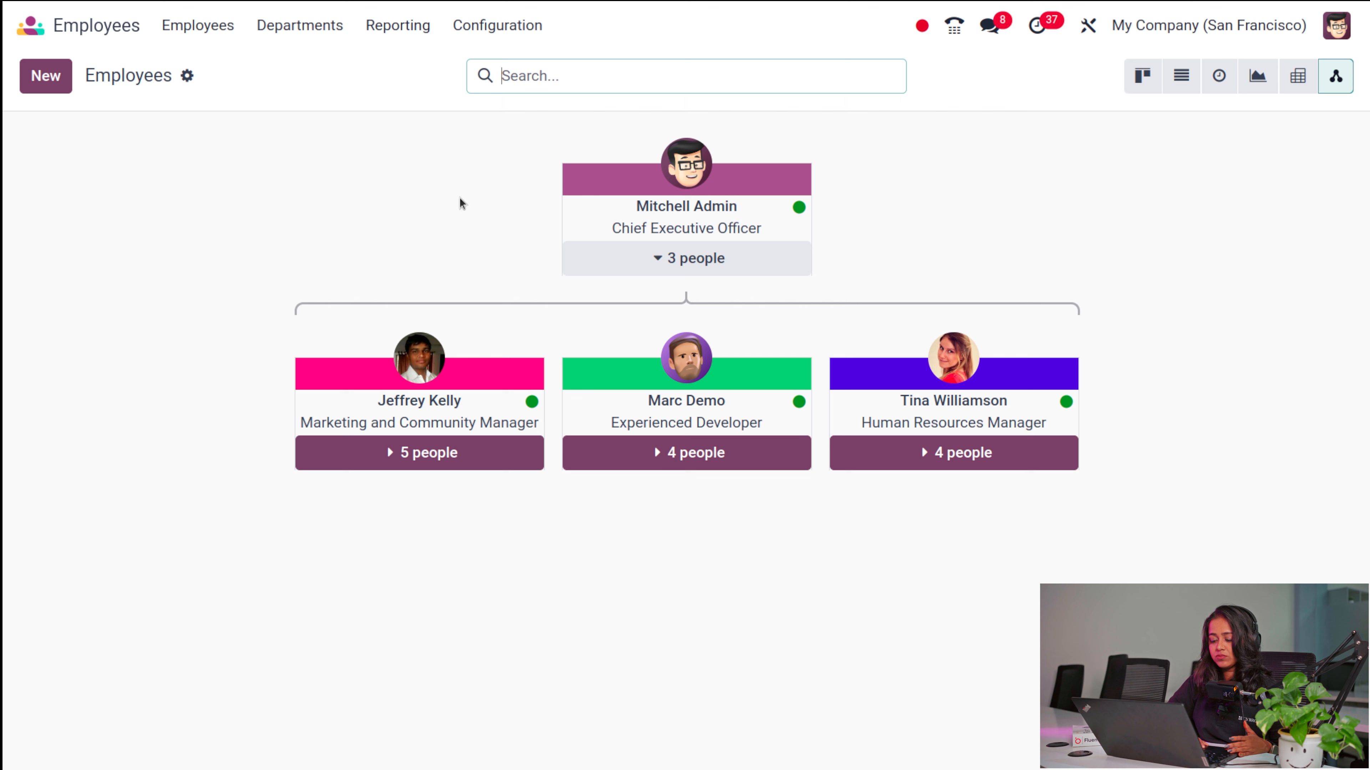
# Expand the Marketing and Community Manager's team in the employee hierarchy and locate the new Consultant there
pyautogui.click(437, 458)
pyautogui.scroll(-2, 427, 628)
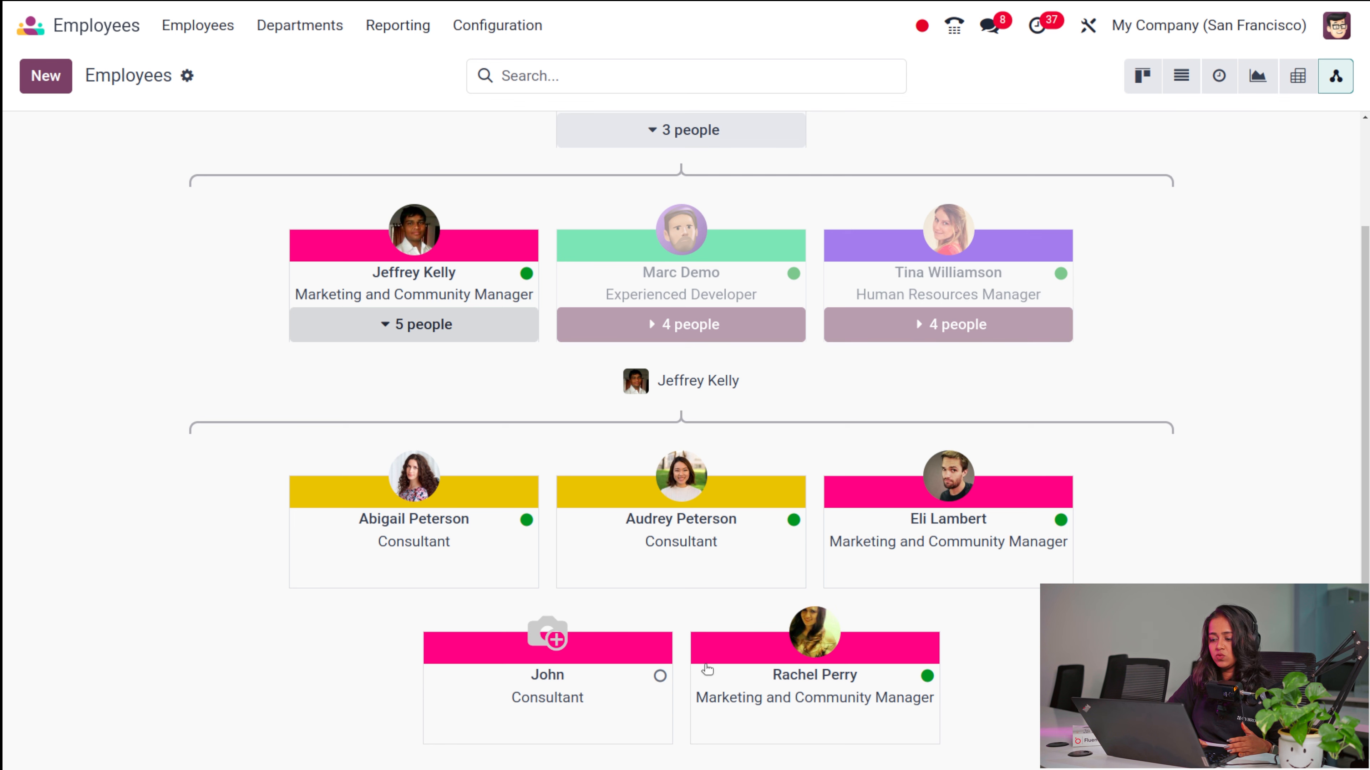
pyautogui.scroll(2, 467, 623)
pyautogui.scroll(-2, 468, 623)
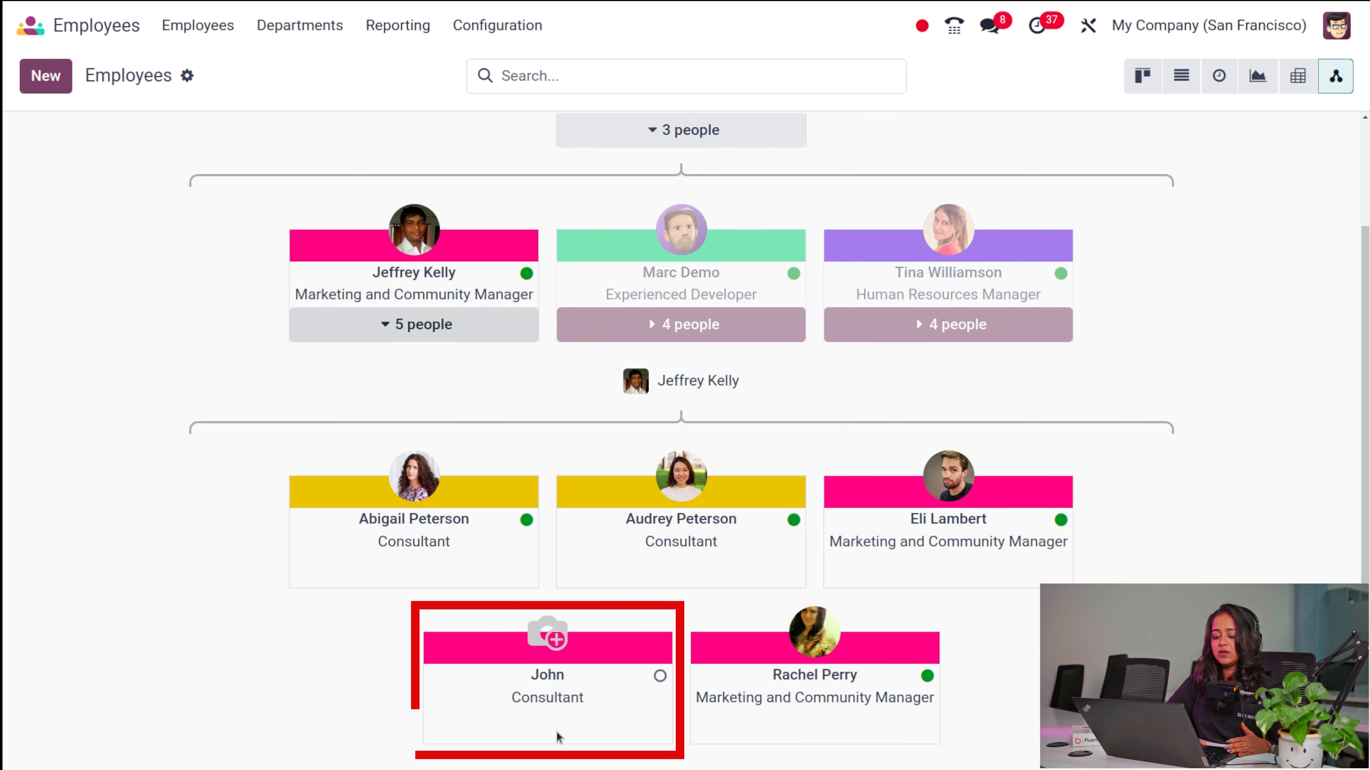
# Go to the company Org Chart and expand, inspect and collapse the Marketing and Community Manager's team
pyautogui.click(198, 33)
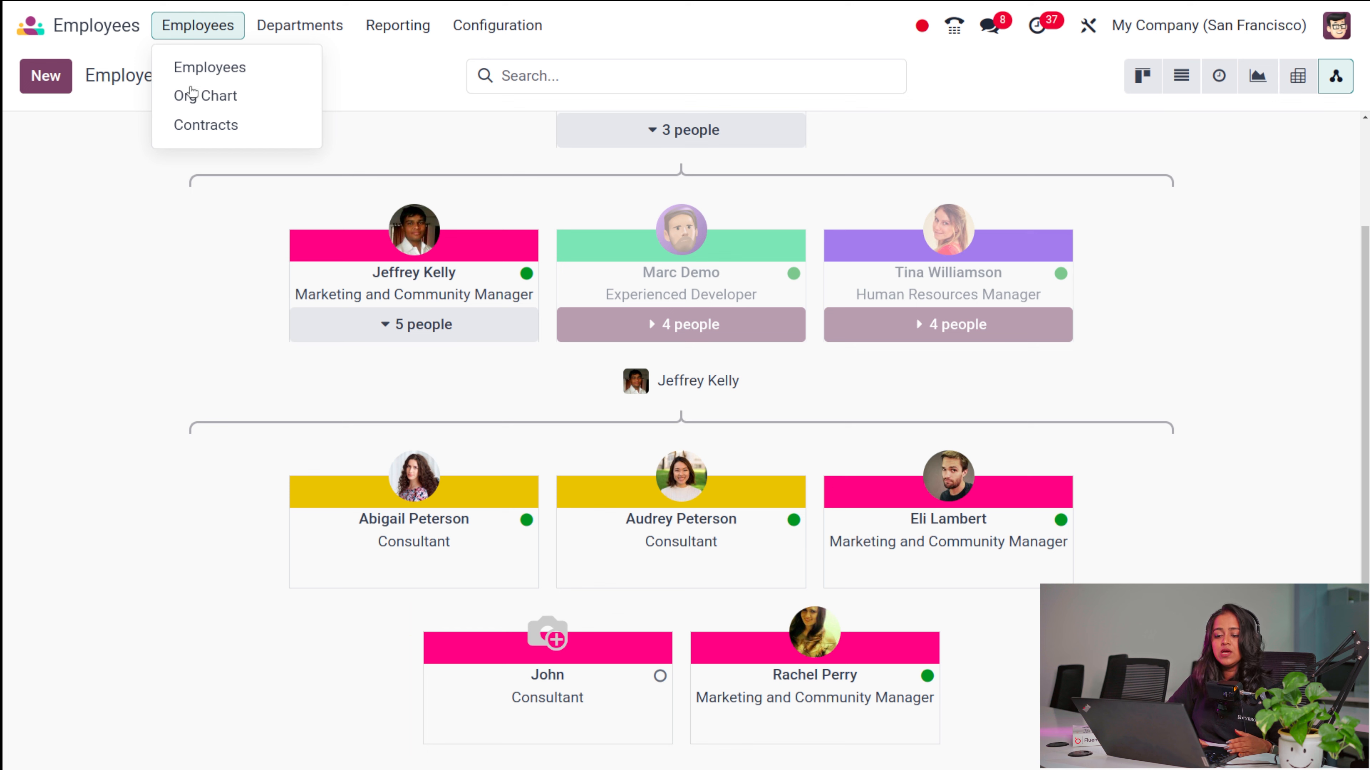
pyautogui.click(198, 94)
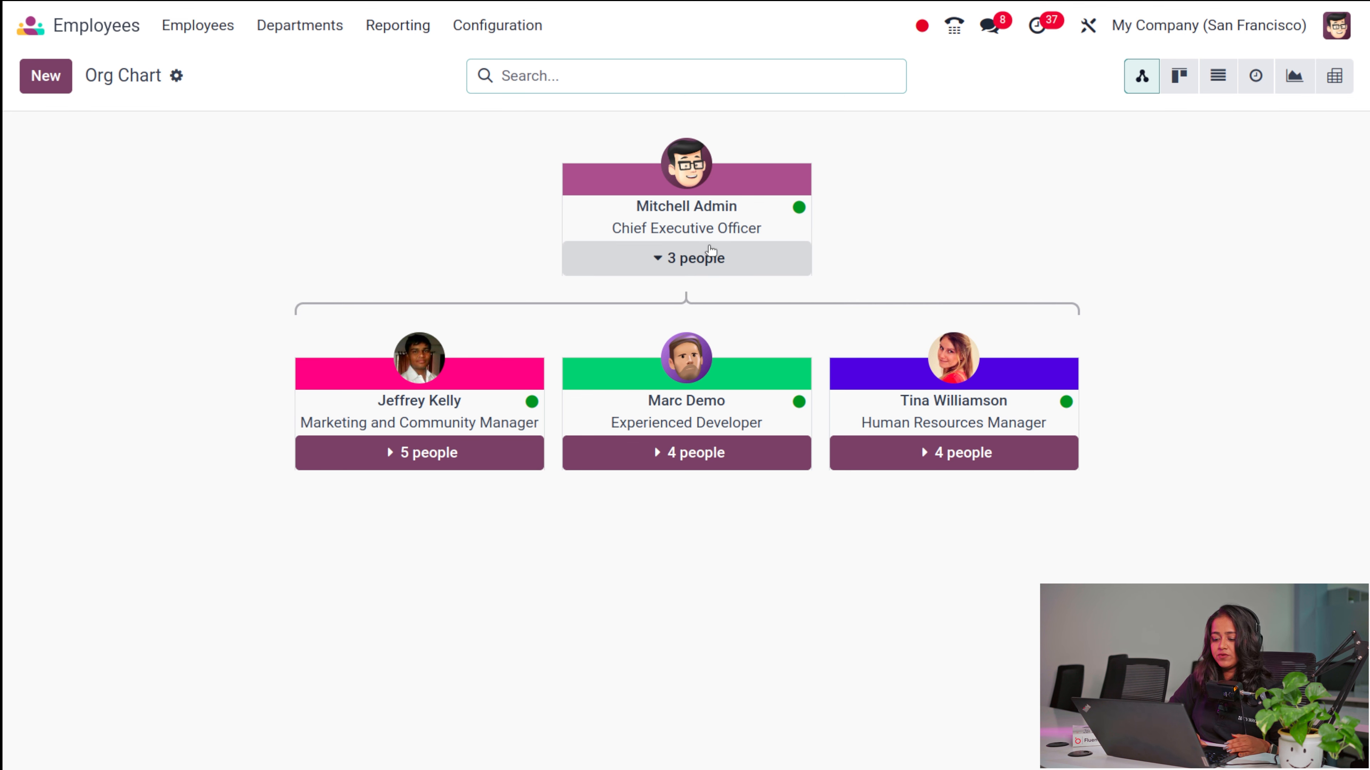
pyautogui.click(400, 463)
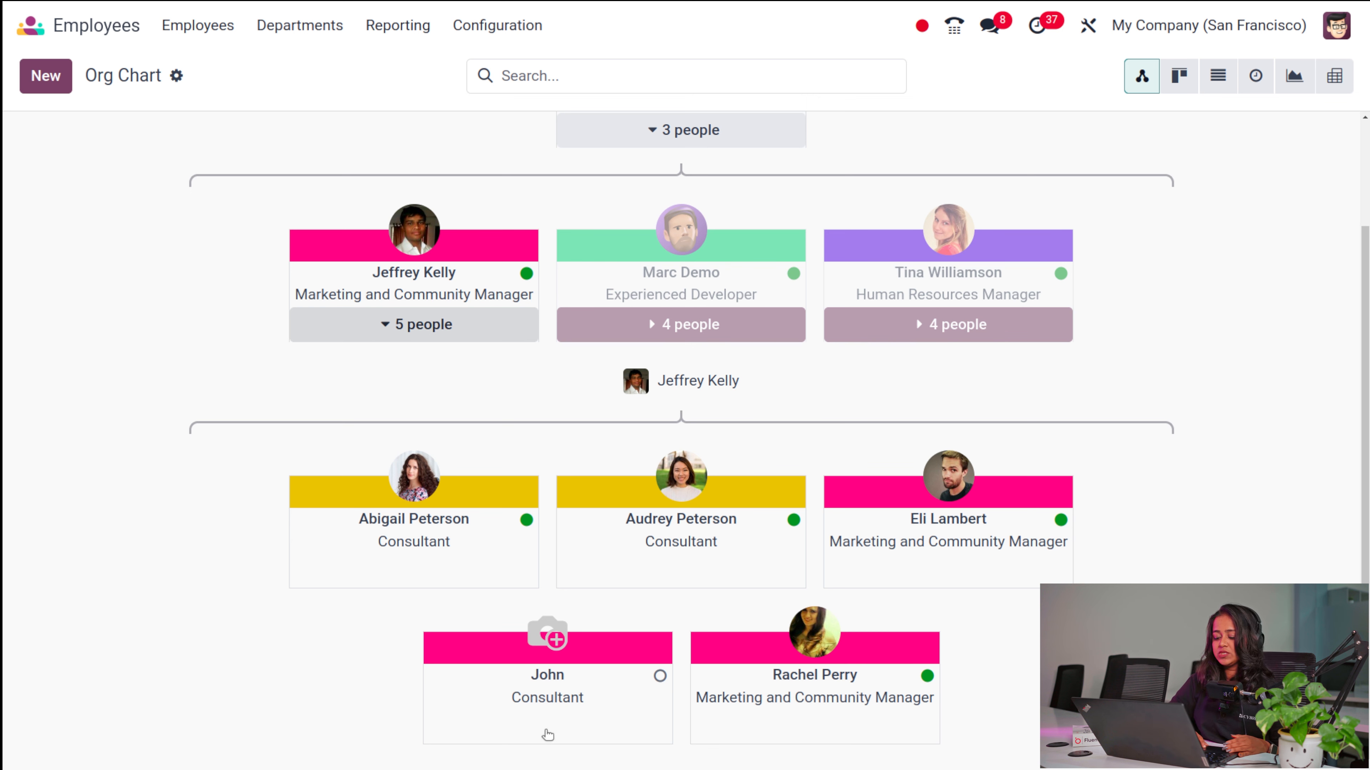
pyautogui.scroll(2, 475, 486)
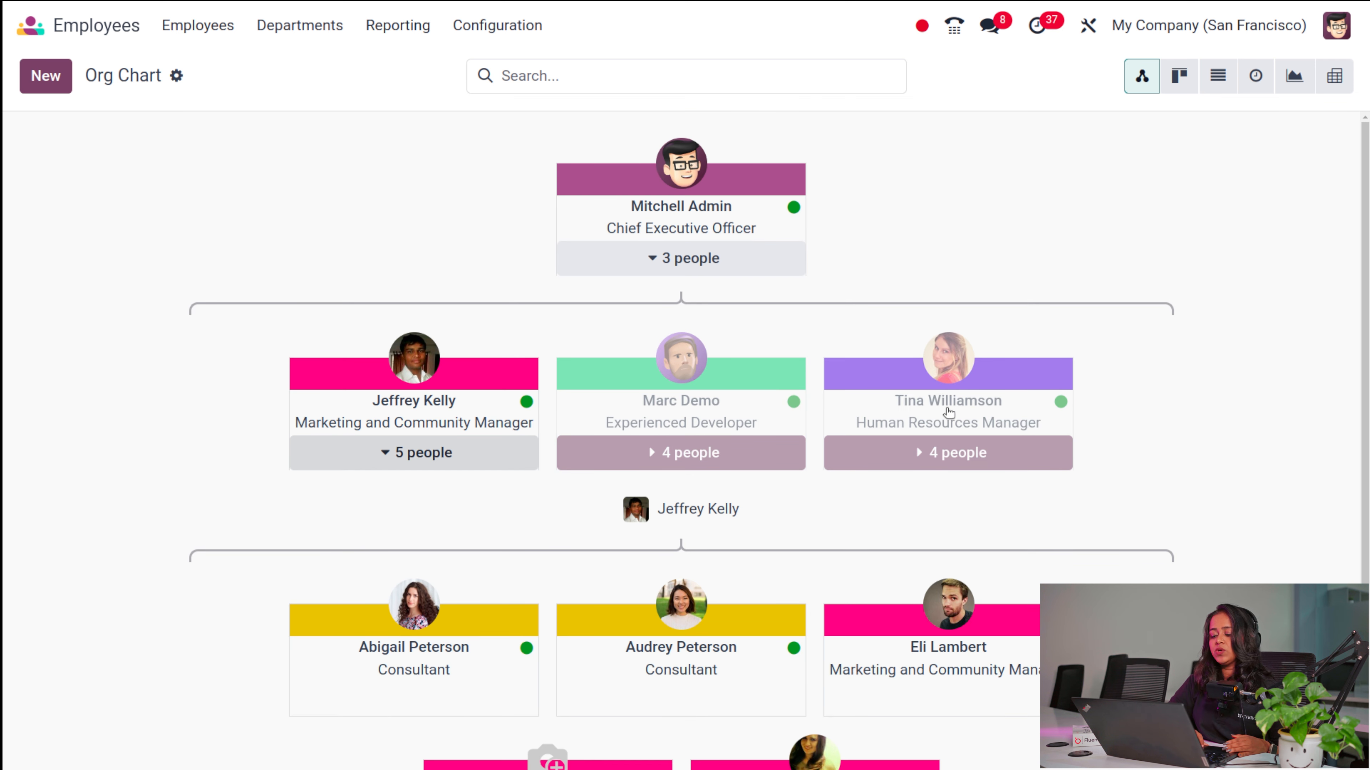
pyautogui.click(422, 467)
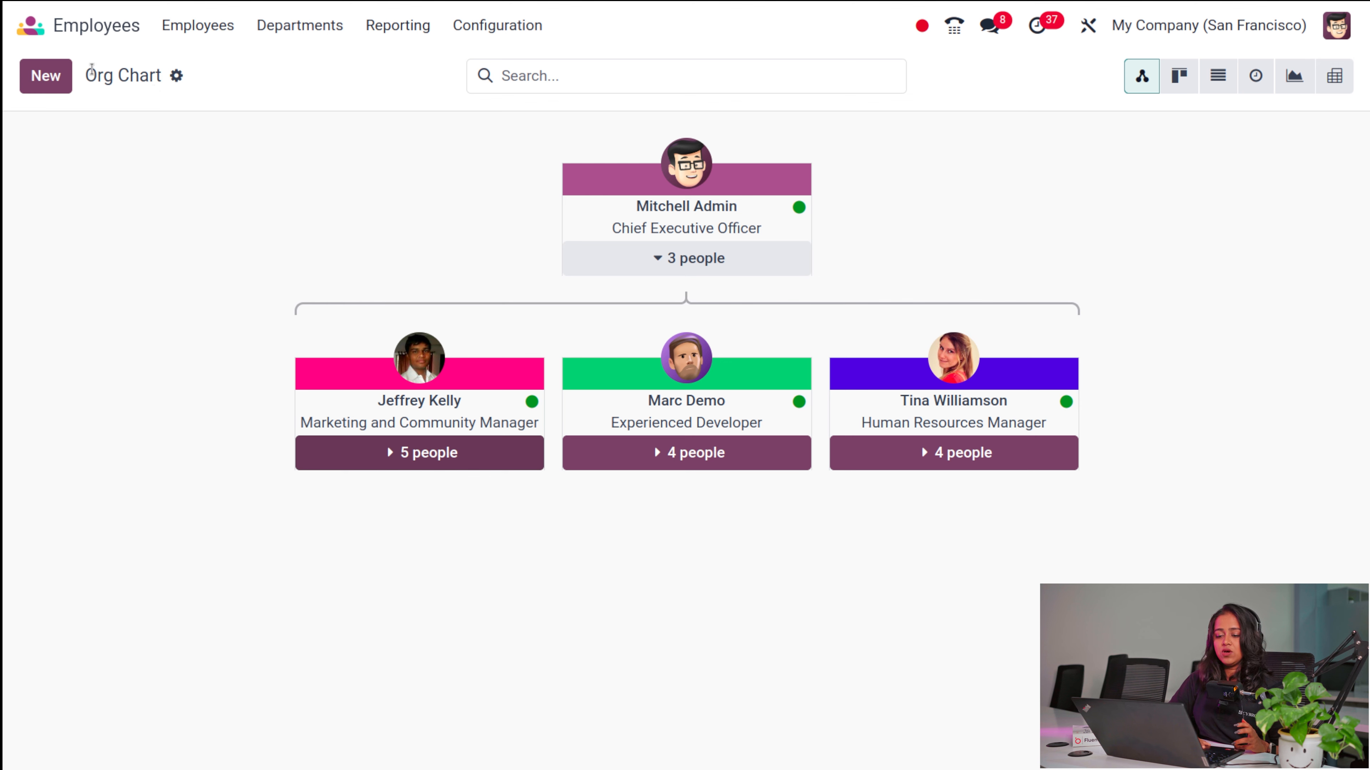
# Start a new employee record from the Org Chart and examine its blank form
pyautogui.click(42, 77)
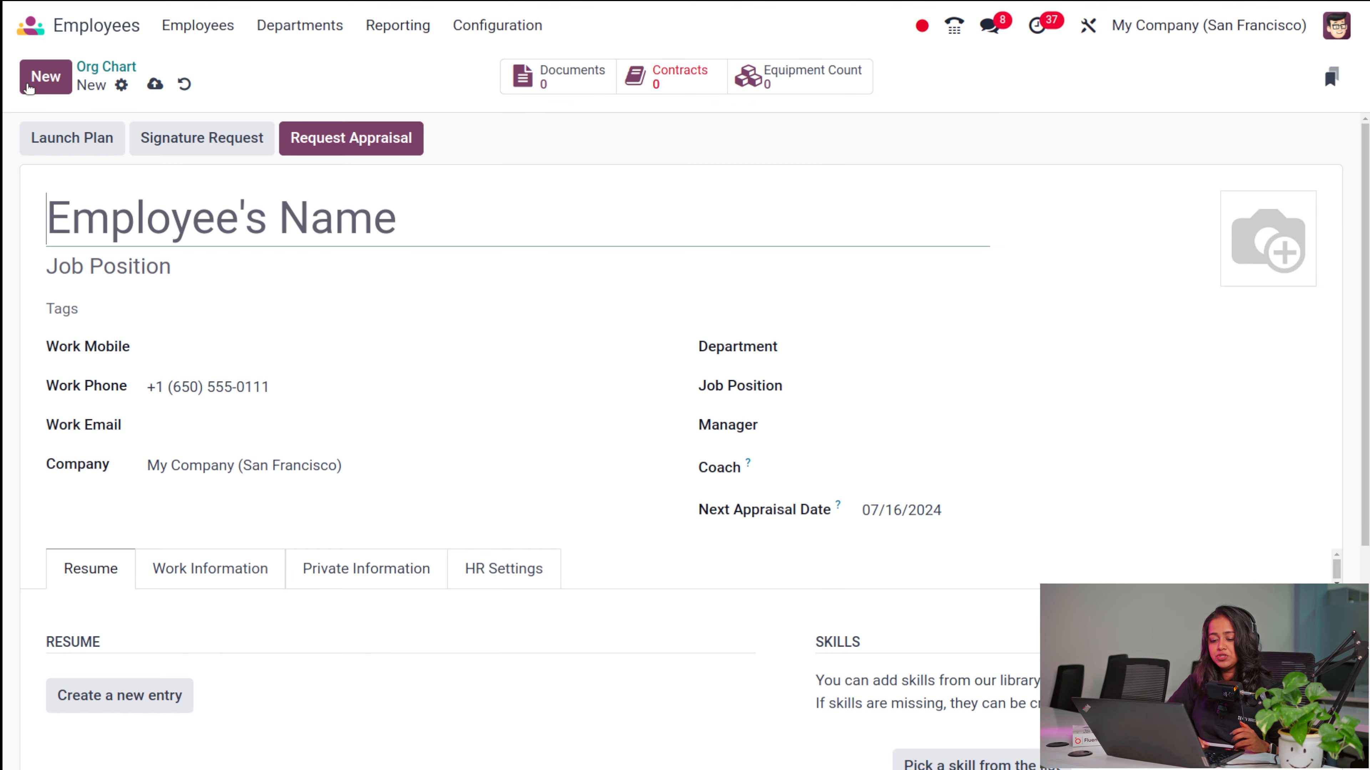
pyautogui.scroll(-5, 256, 615)
pyautogui.scroll(5, 256, 615)
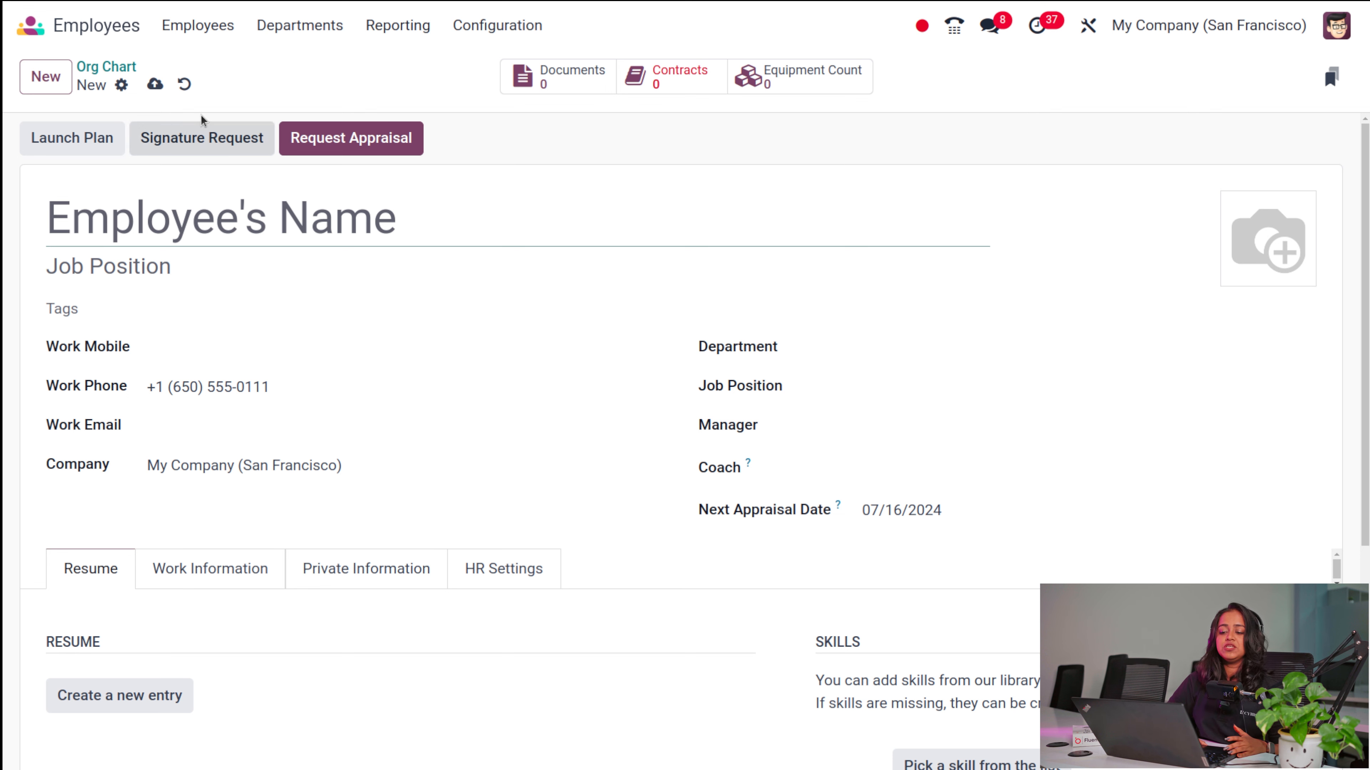
# Go to the employee contracts list and inspect the contracts grouped under the New status, leaving the group collapsed
pyautogui.click(201, 30)
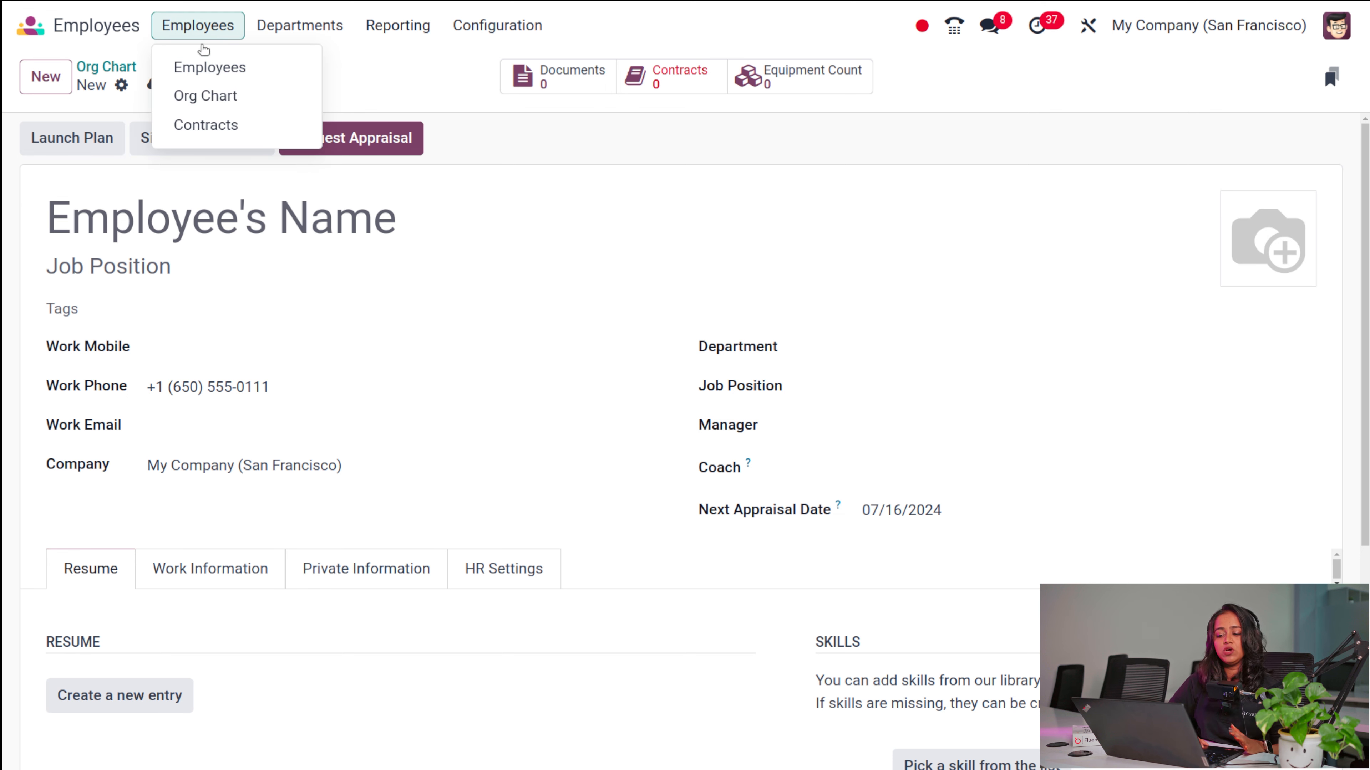
pyautogui.click(211, 134)
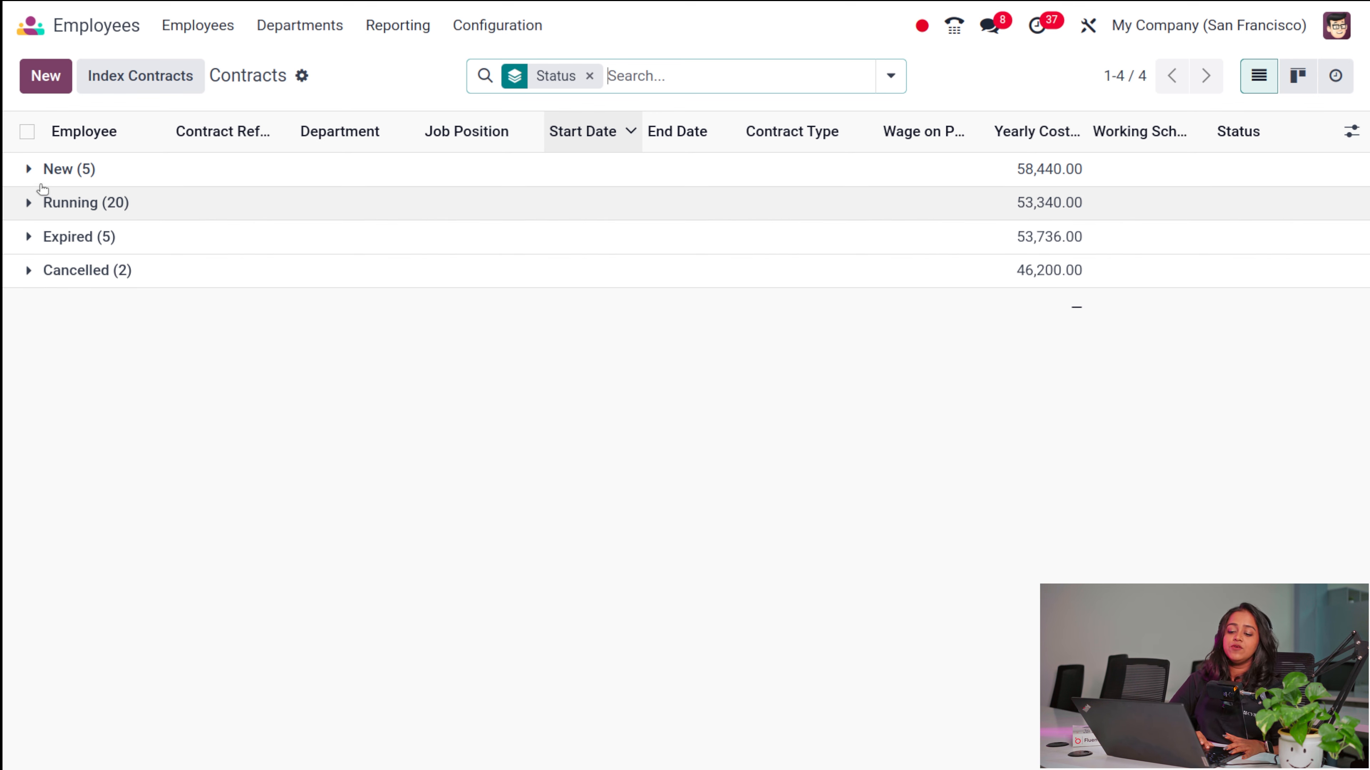
pyautogui.click(31, 171)
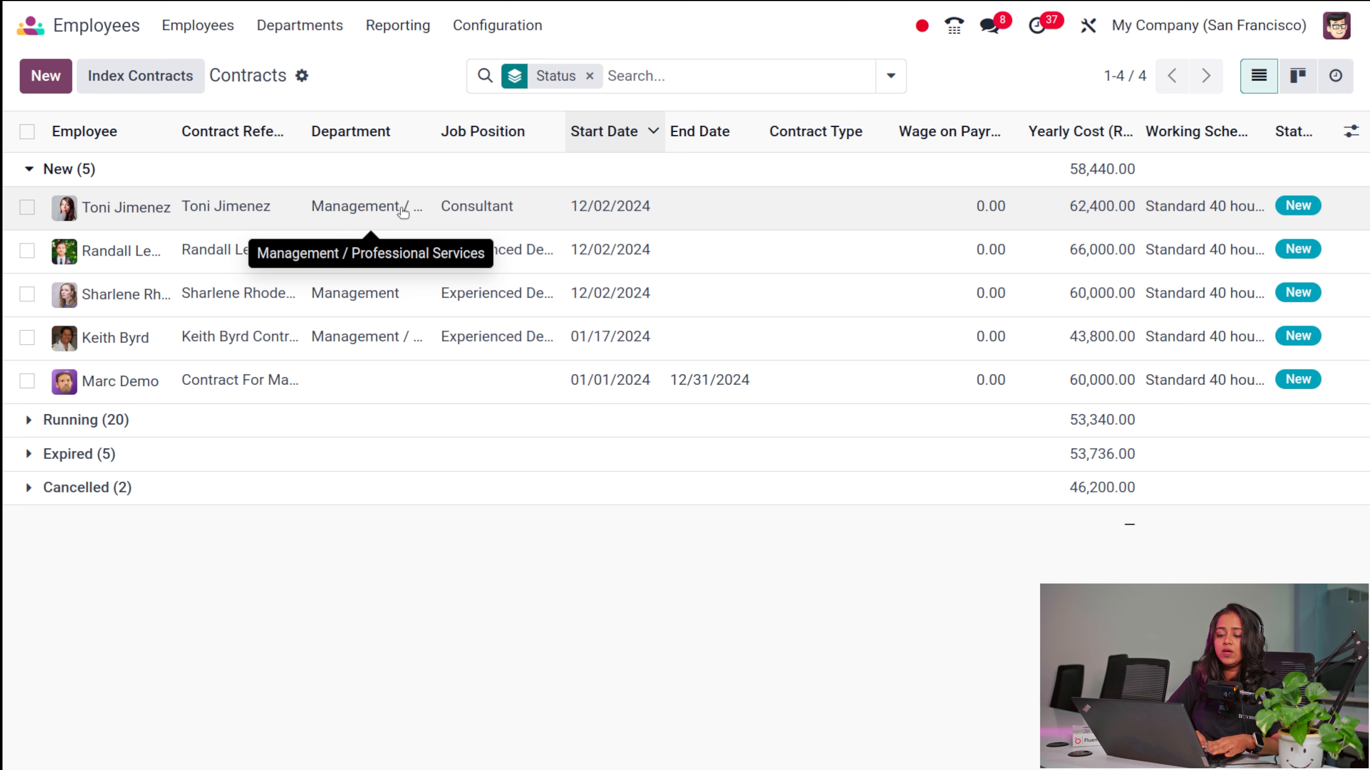
pyautogui.click(26, 171)
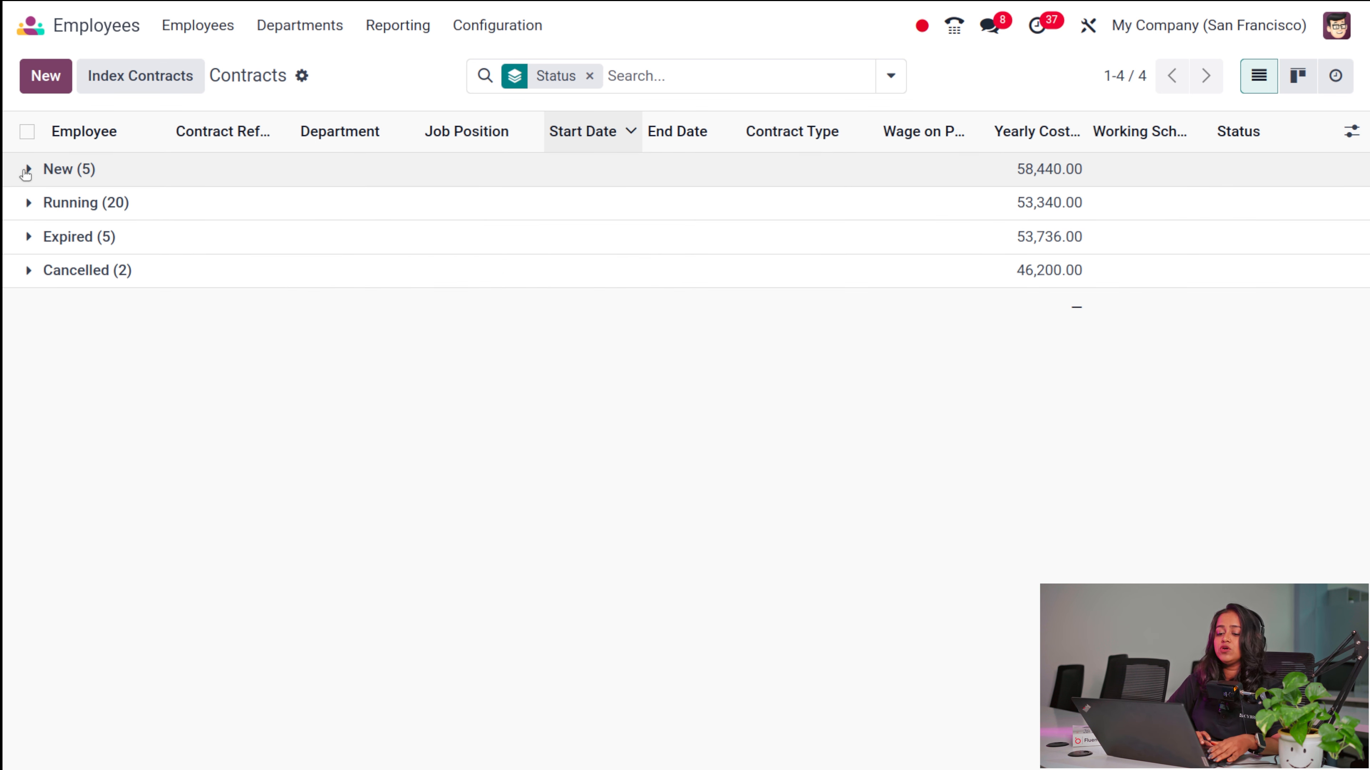
# Create a new contract with the reference "New contract"
pyautogui.click(46, 75)
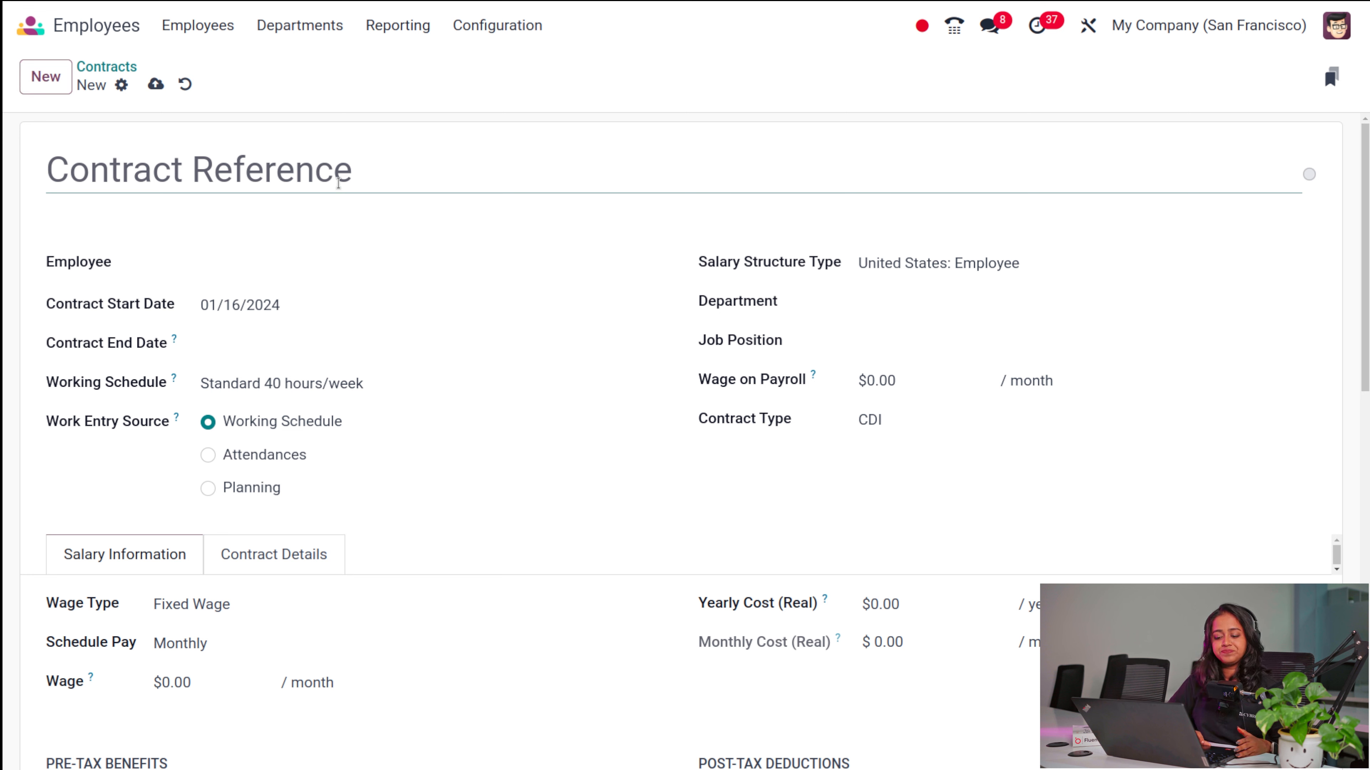
pyautogui.write('N')
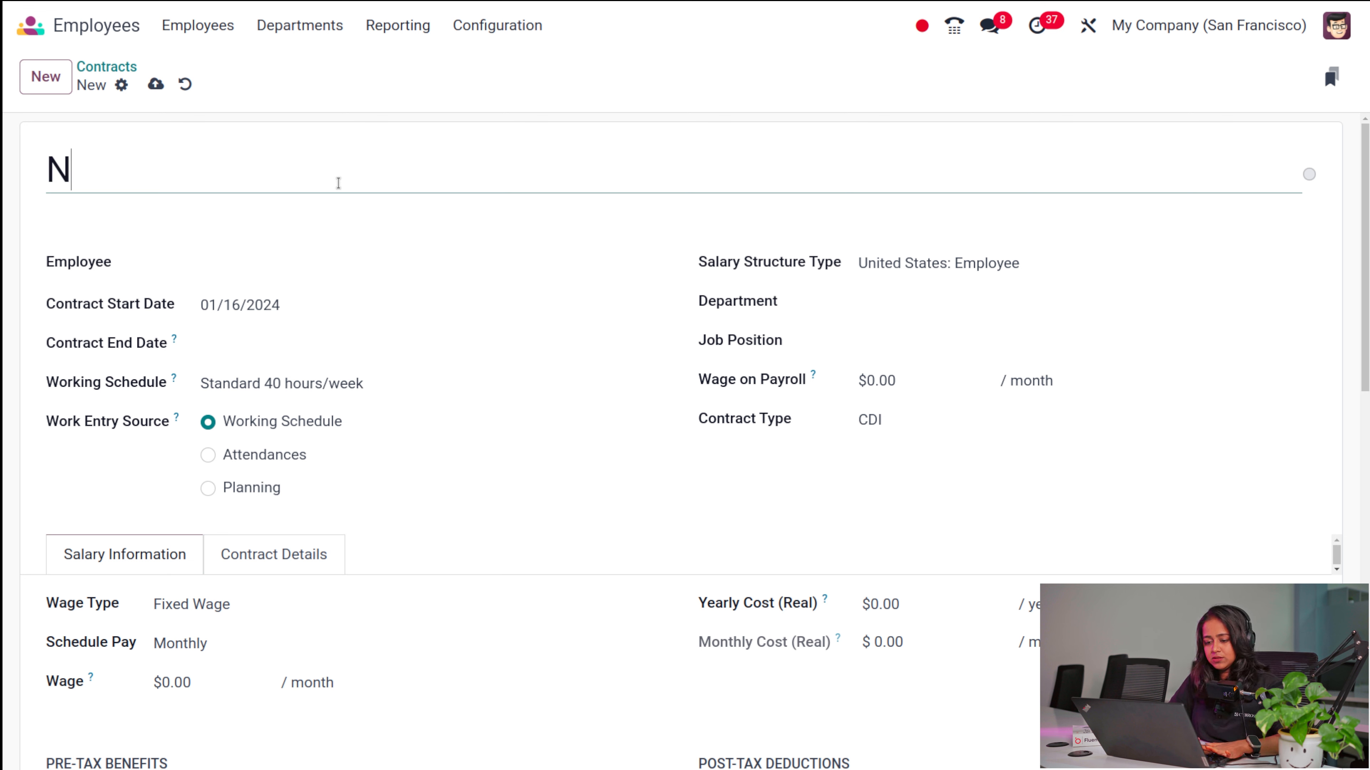
pyautogui.write('ew co')
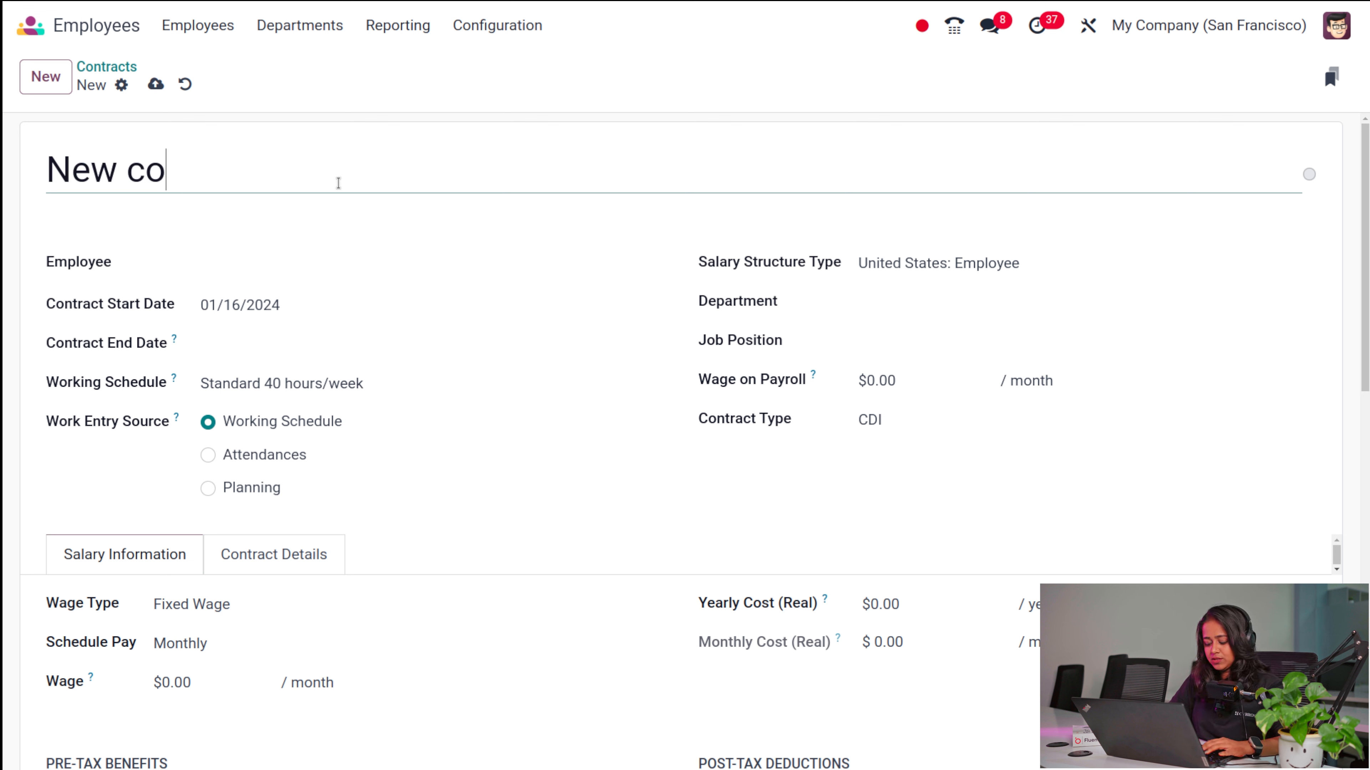
pyautogui.write('ntract')
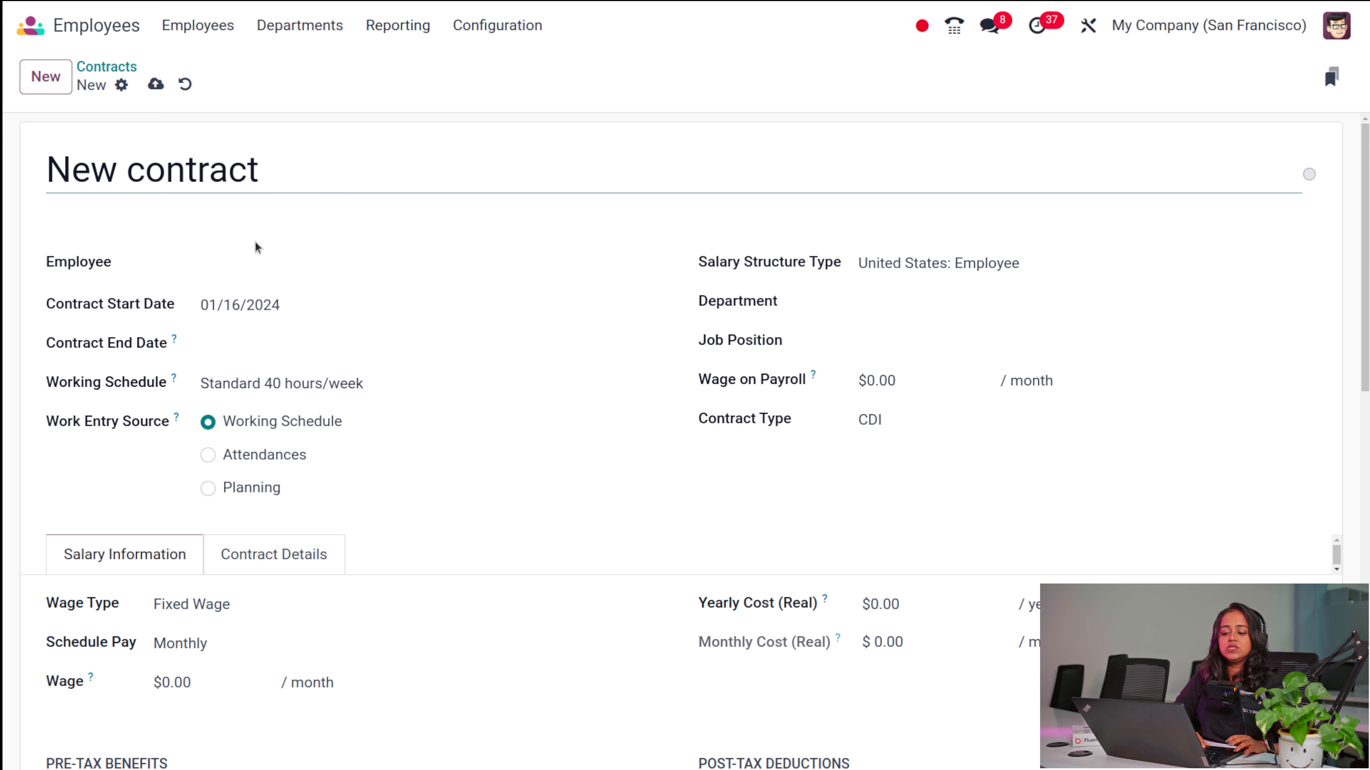
# Assign the contract to the Experienced Developer in R&D USA and set the contract end date to 01/31/2024
pyautogui.click(233, 254)
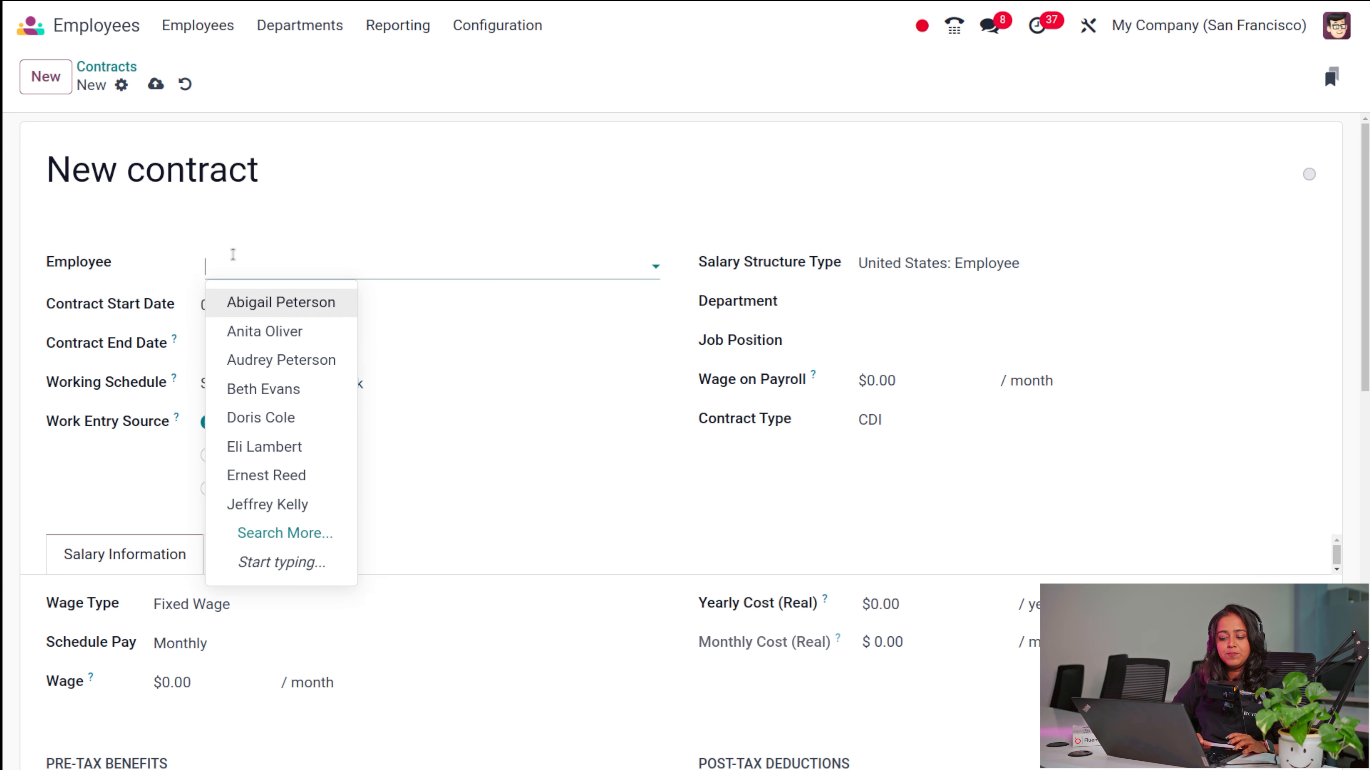
pyautogui.click(281, 338)
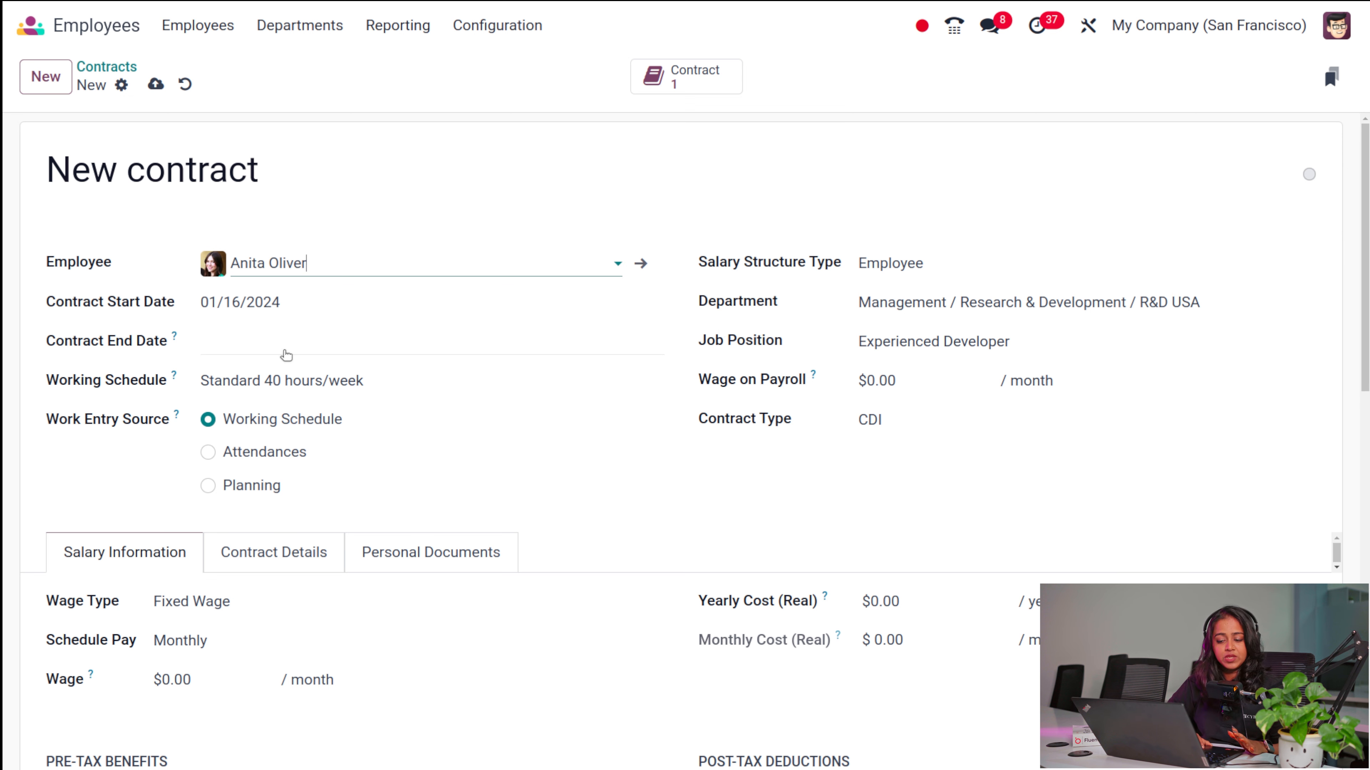
pyautogui.click(235, 341)
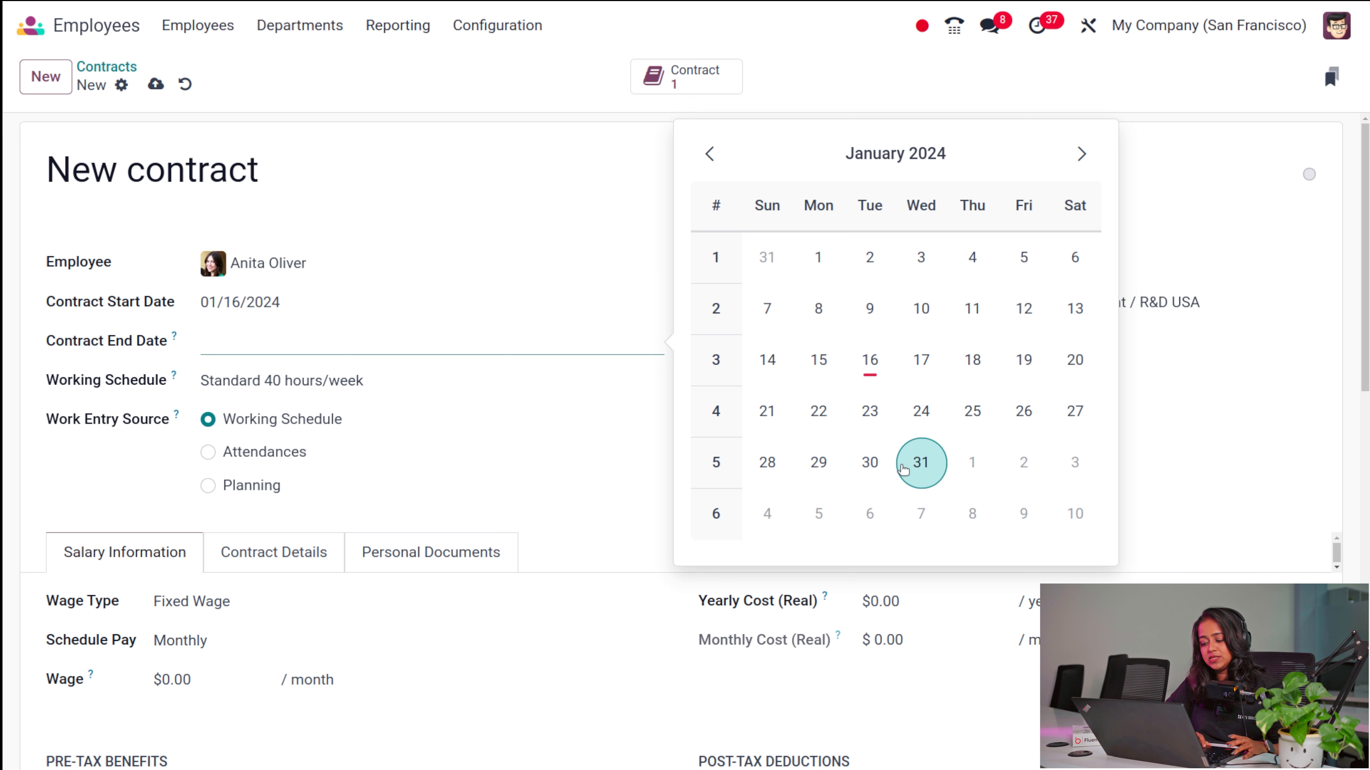
pyautogui.click(920, 462)
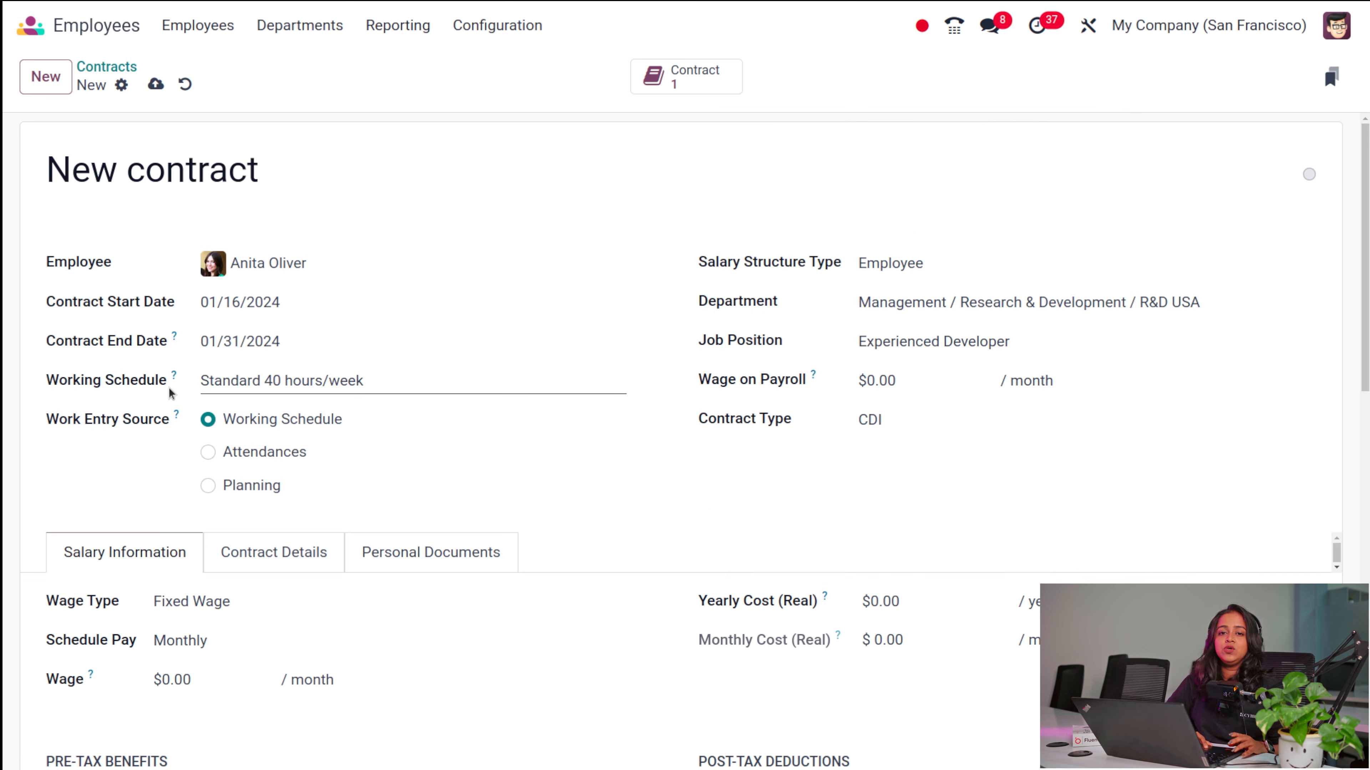
# Check the contract's Working Schedule choices and its Work Entry Source options
pyautogui.click(394, 383)
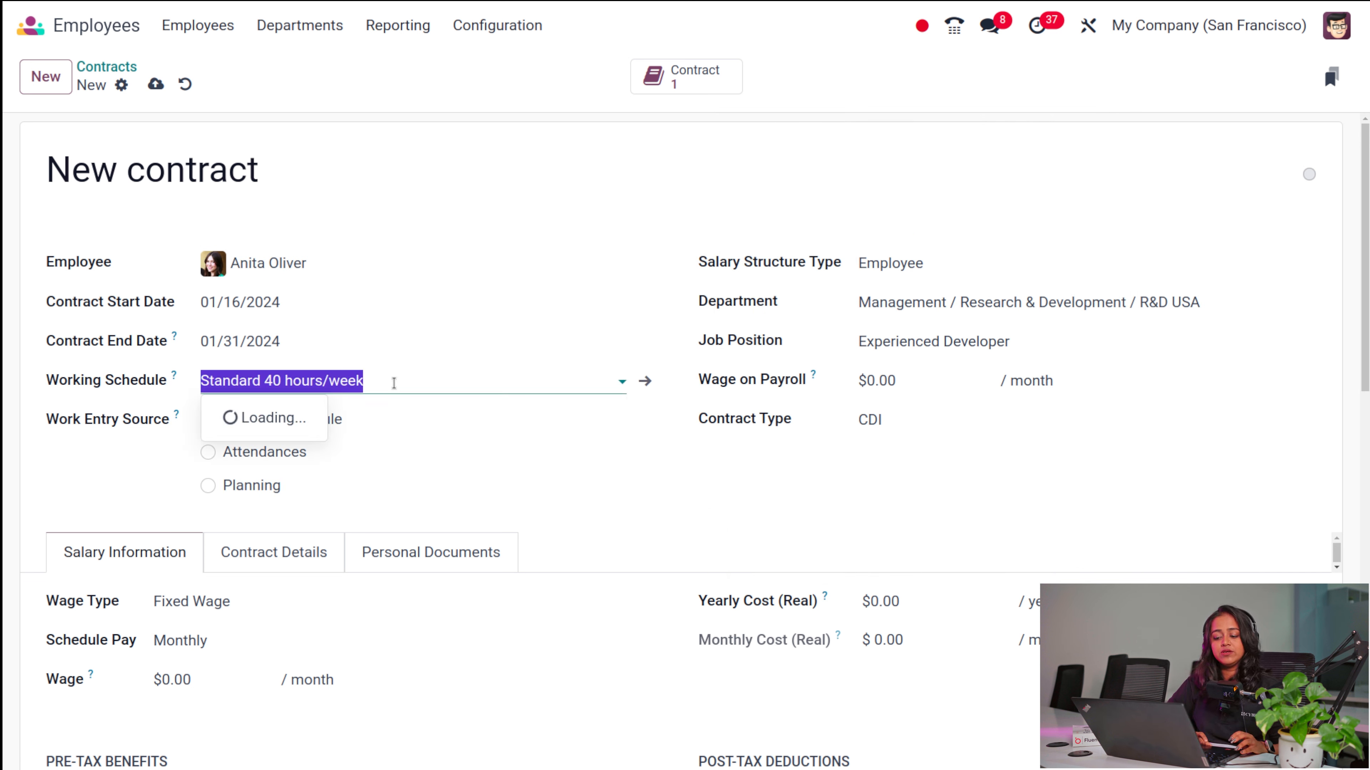
pyautogui.click(393, 383)
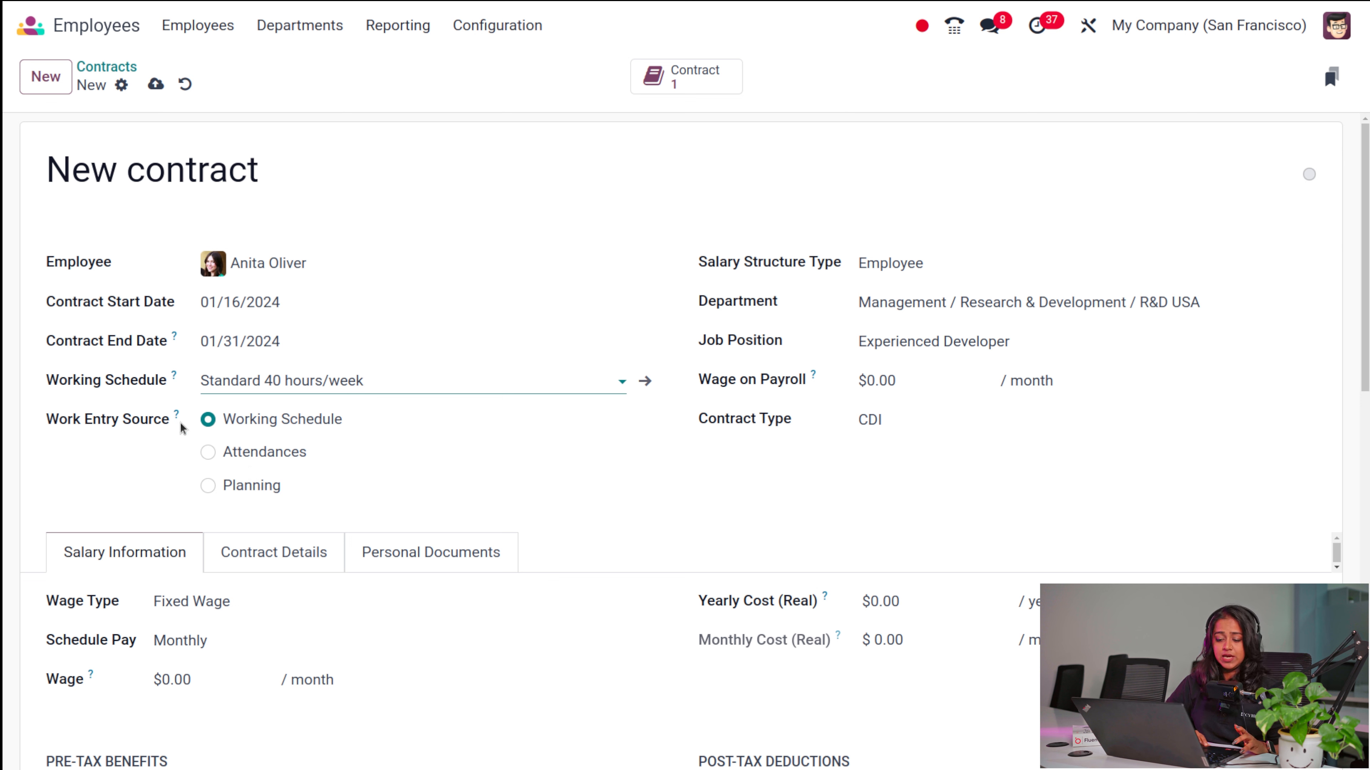
pyautogui.moveTo(177, 422)
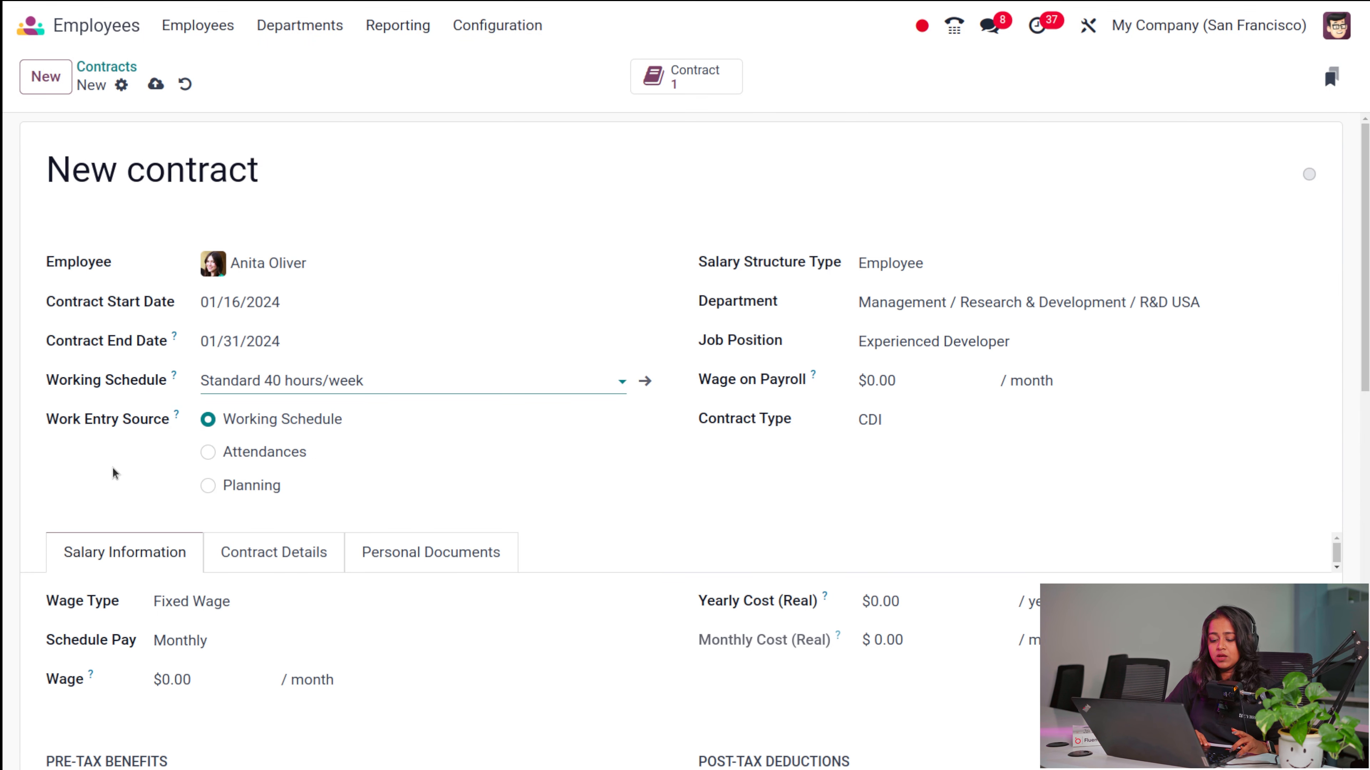
# View the Schedule Pay frequency choices and the wage field in the contract's salary information
pyautogui.scroll(-5, 97, 465)
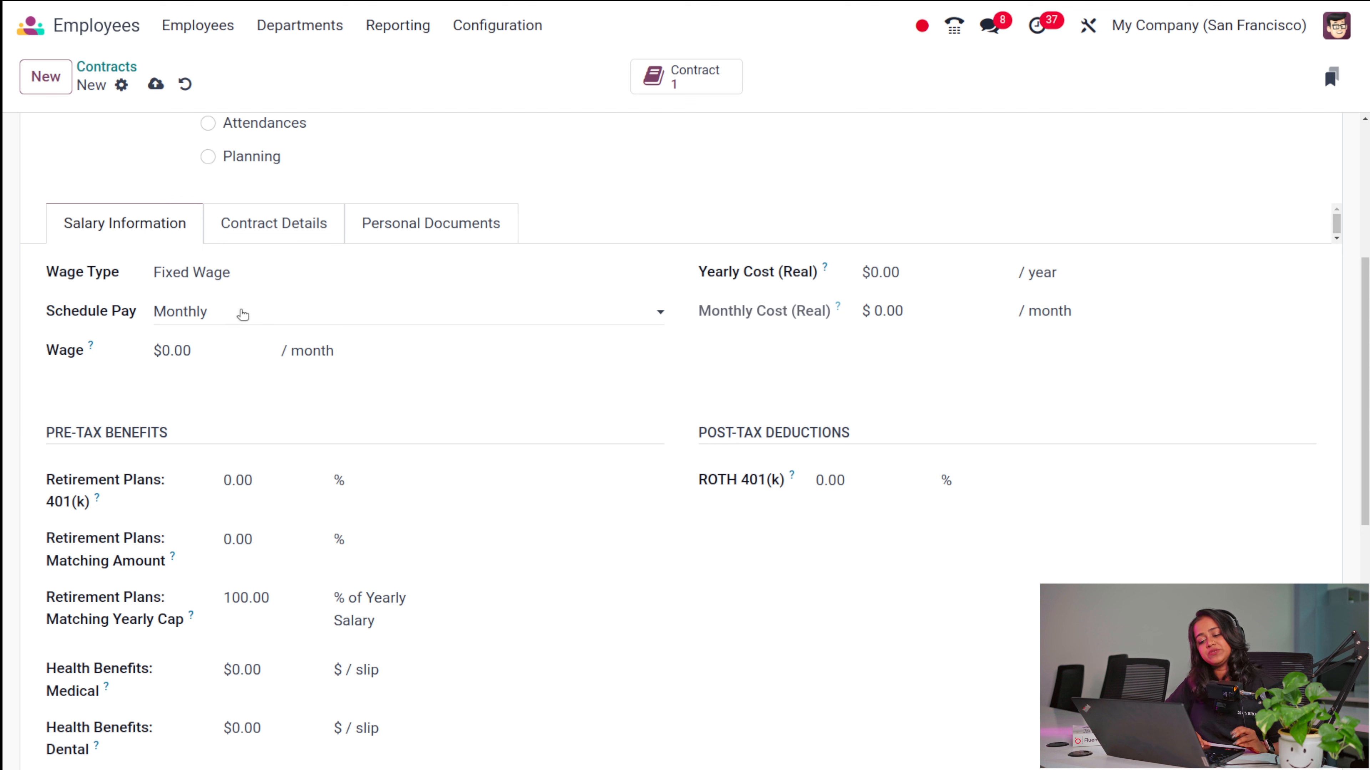
pyautogui.click(210, 322)
pyautogui.click(210, 322)
pyautogui.click(211, 322)
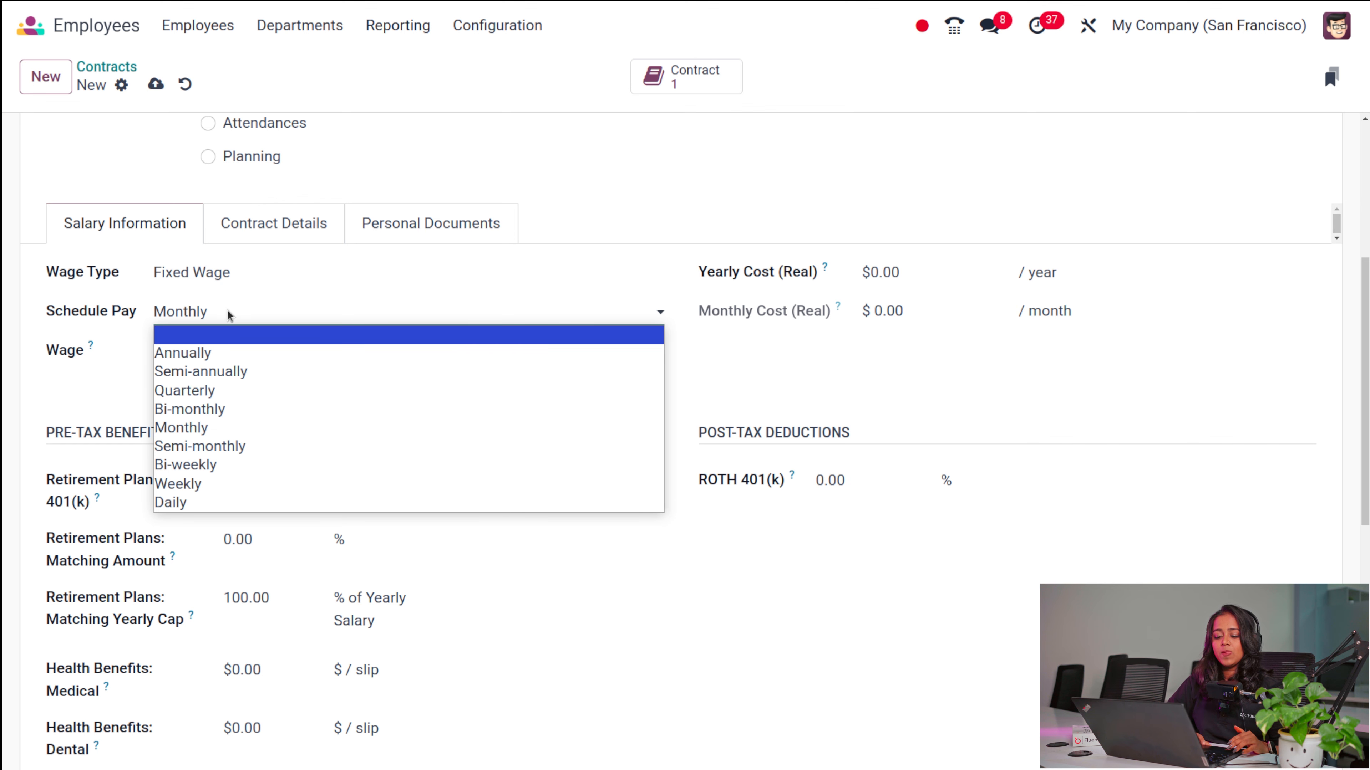
pyautogui.click(227, 316)
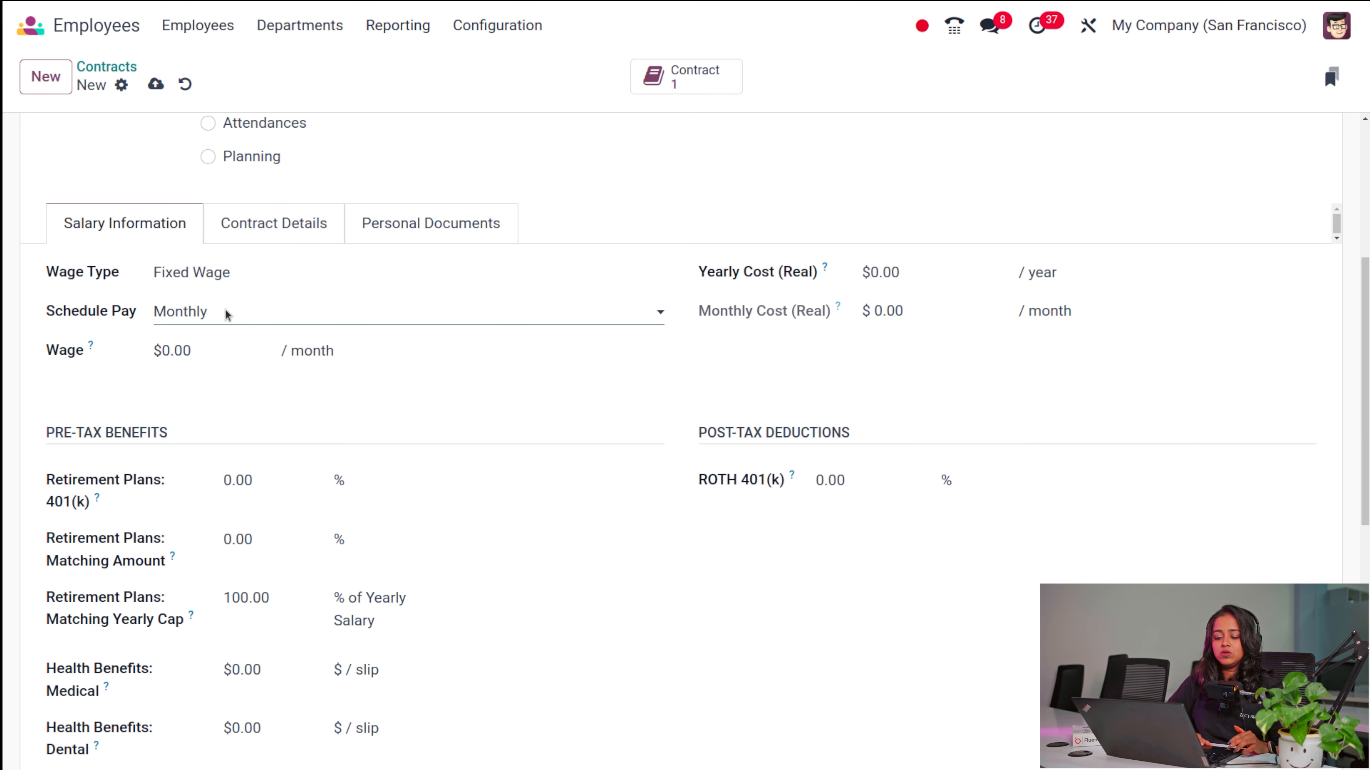
pyautogui.click(233, 360)
pyautogui.click(431, 413)
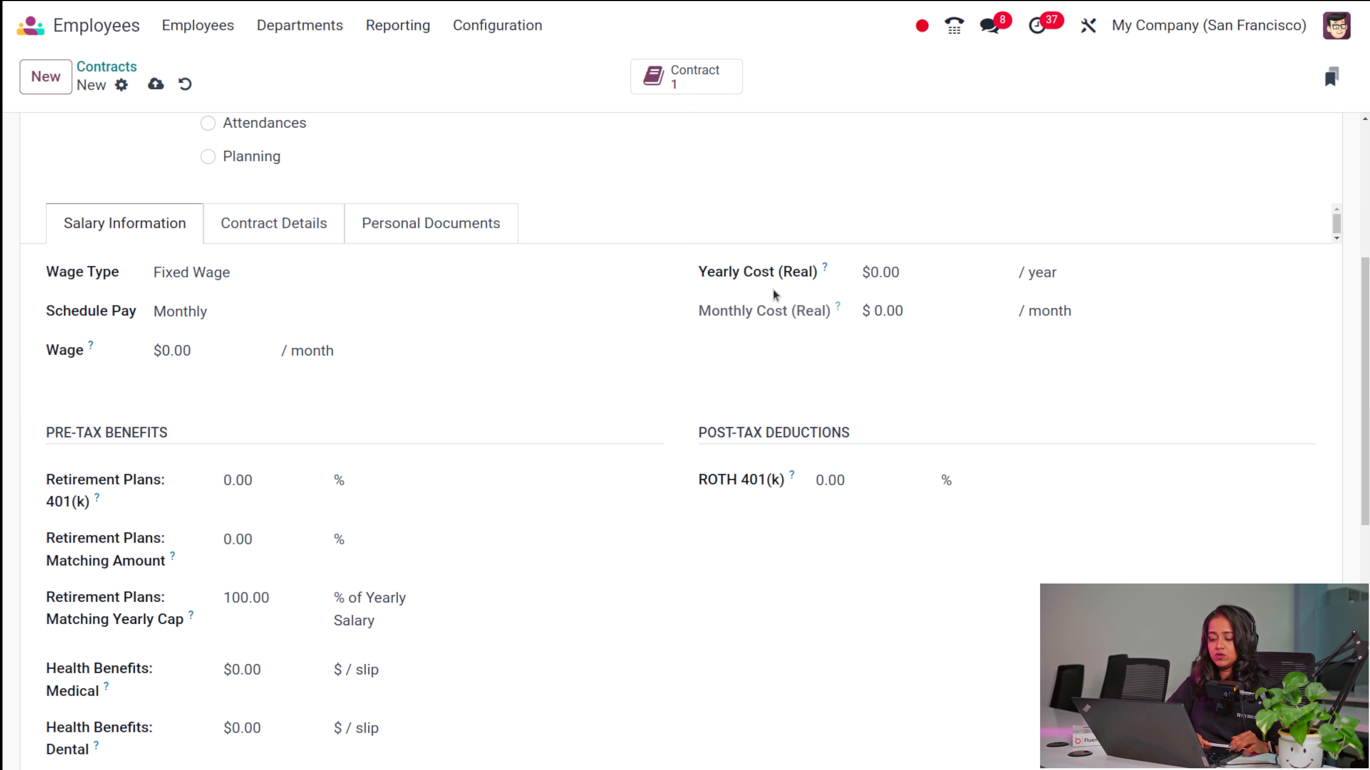
# Examine the contract's pre-tax benefits, covering retirement, health and commuter fields, and its post-tax deductions
pyautogui.scroll(-4, 255, 584)
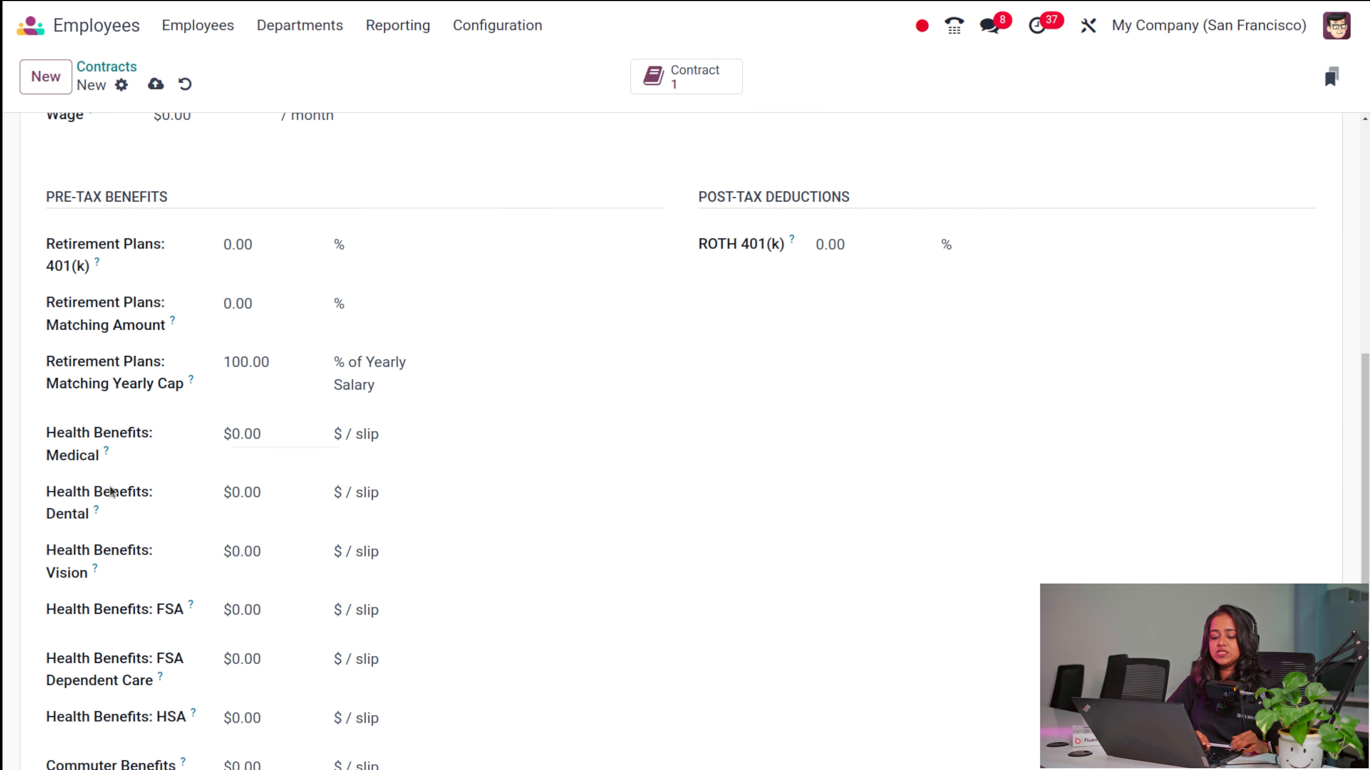
pyautogui.scroll(-5, 154, 631)
pyautogui.scroll(10, 154, 630)
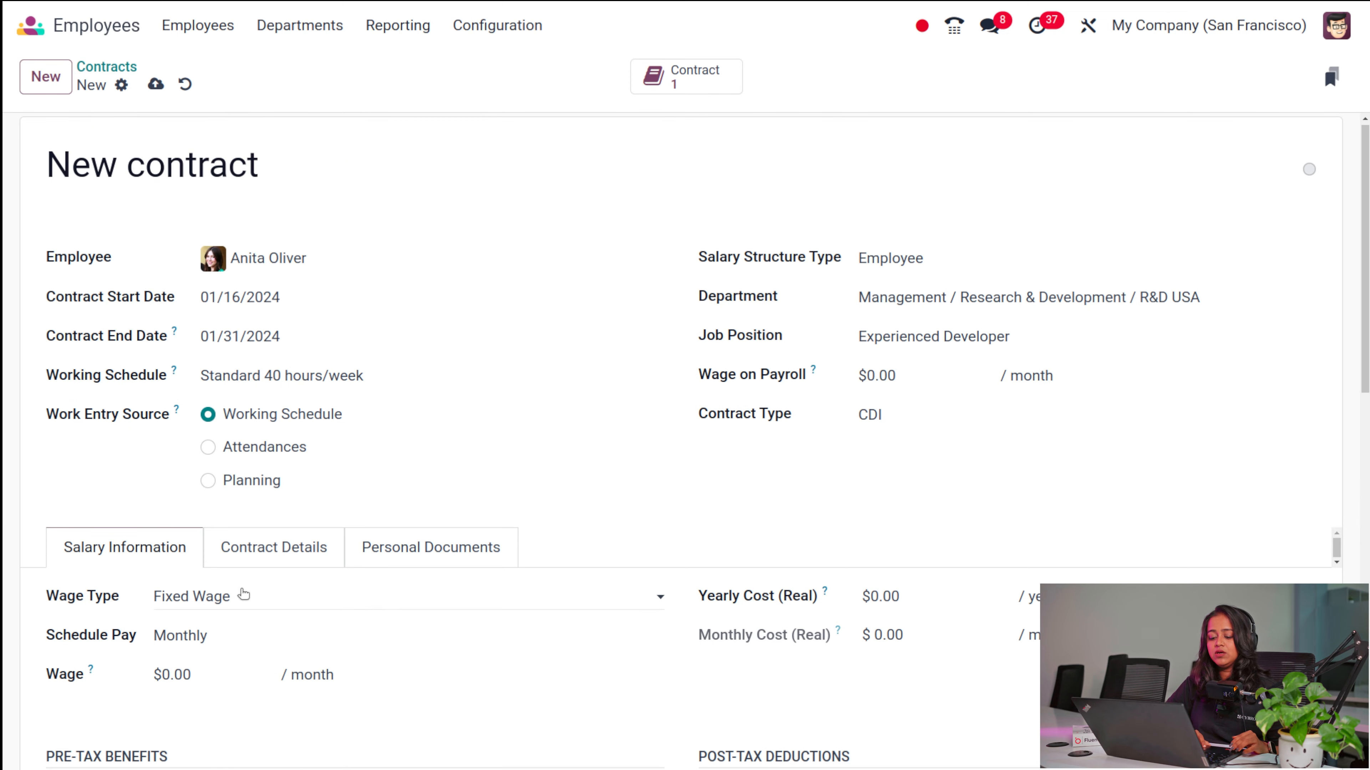
# Examine the contract details, with template, signing and part-time options, and the personal document uploads
pyautogui.click(270, 547)
pyautogui.scroll(-6, 267, 546)
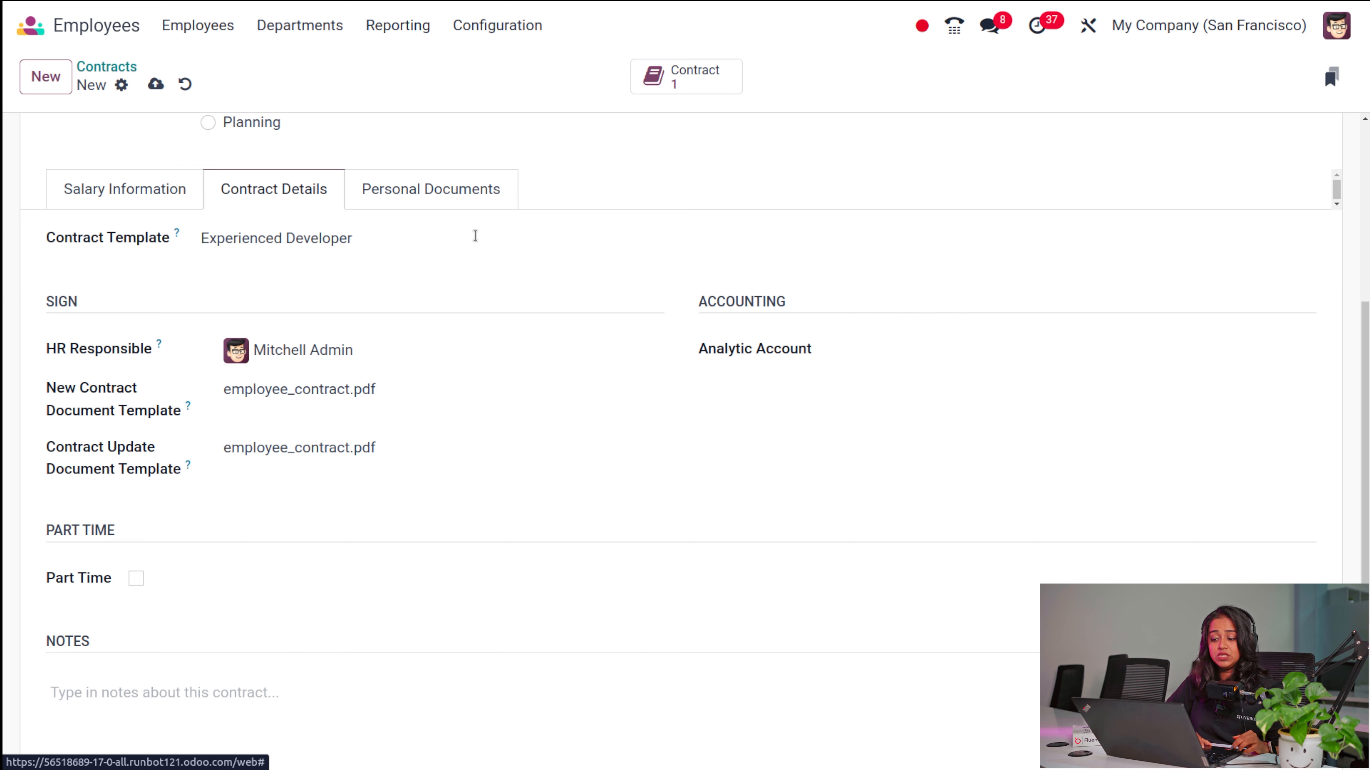
pyautogui.click(408, 199)
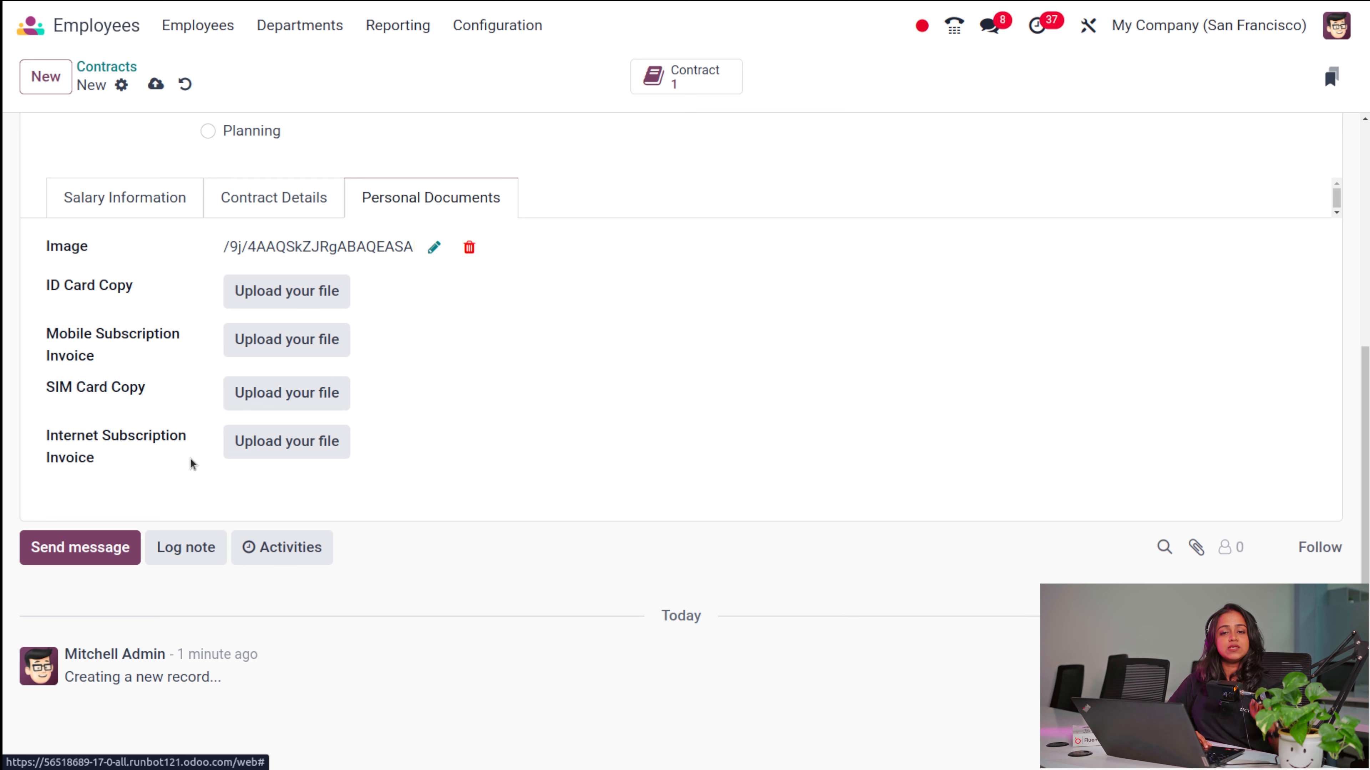
pyautogui.scroll(5, 195, 461)
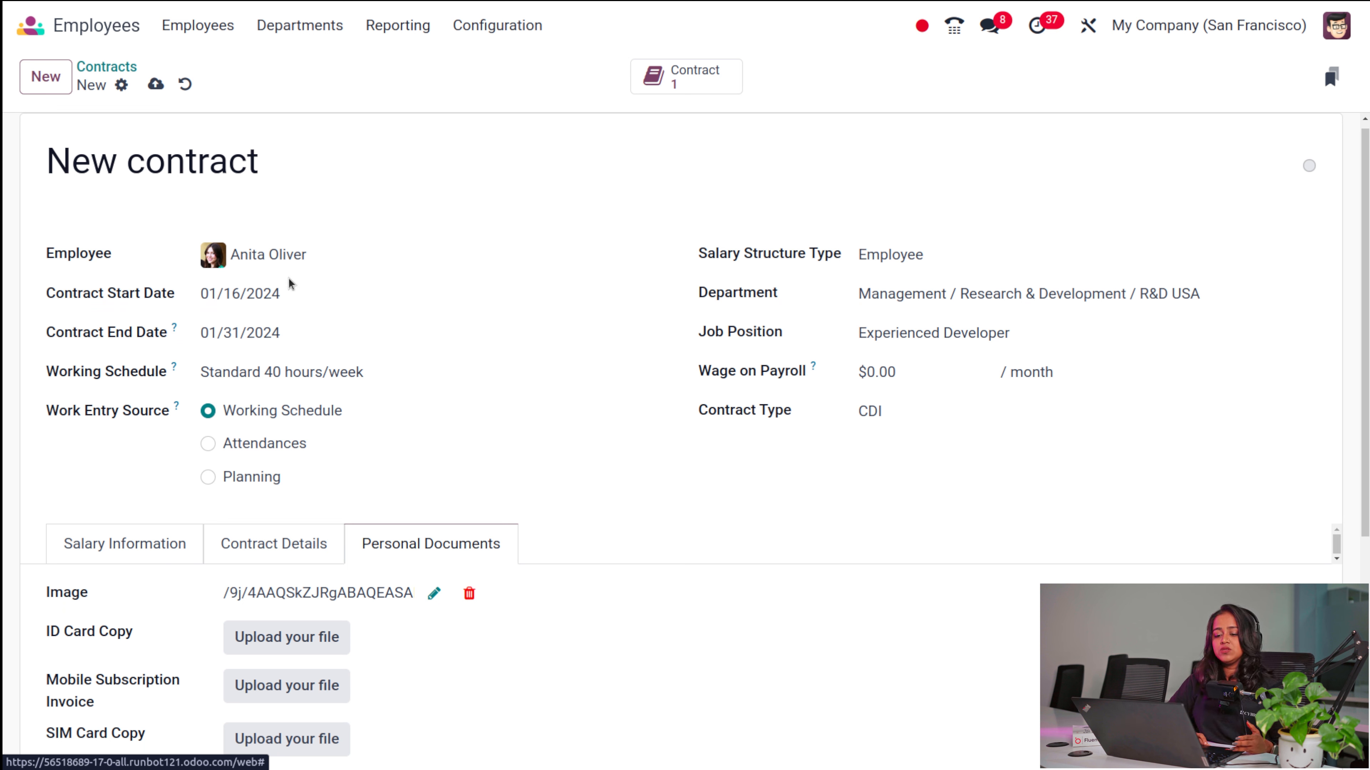
# Save the new employee contract and look through the overview of existing departments
pyautogui.click(166, 89)
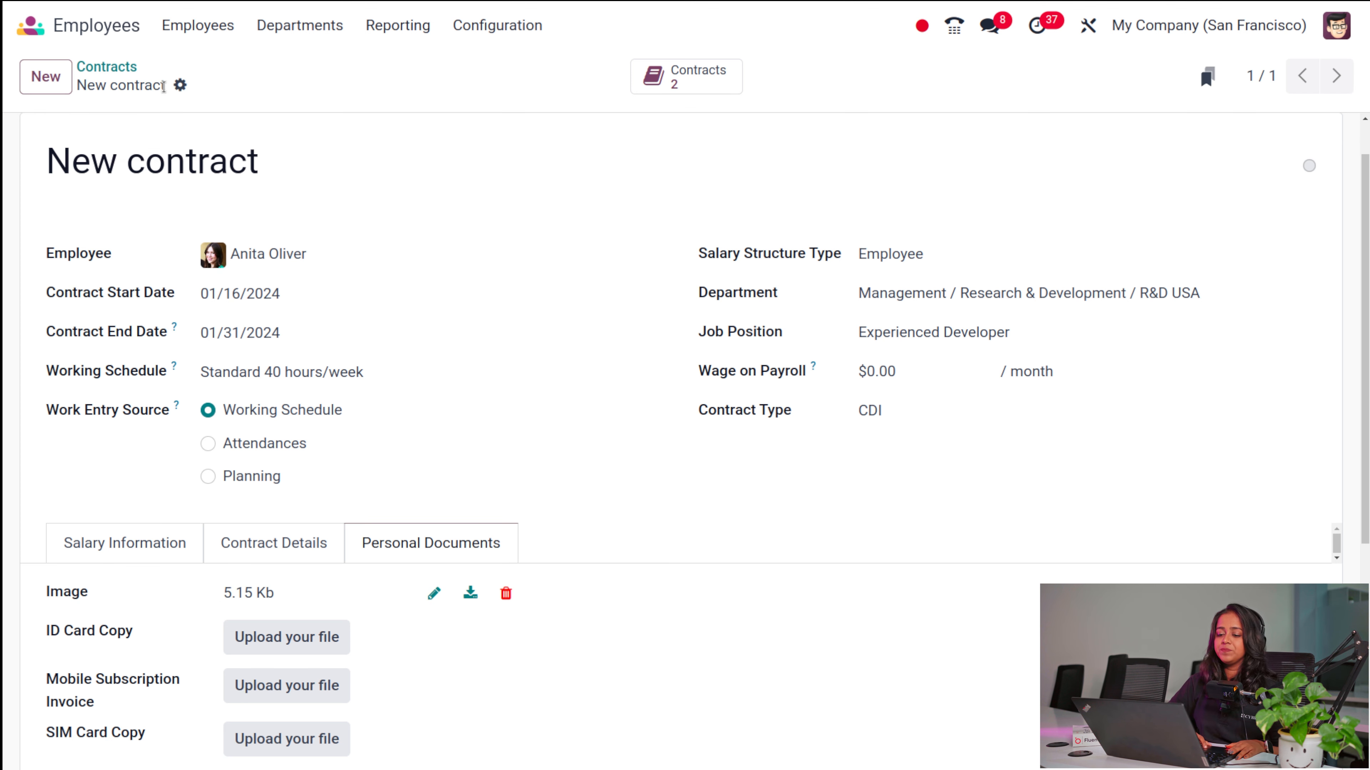
pyautogui.click(282, 32)
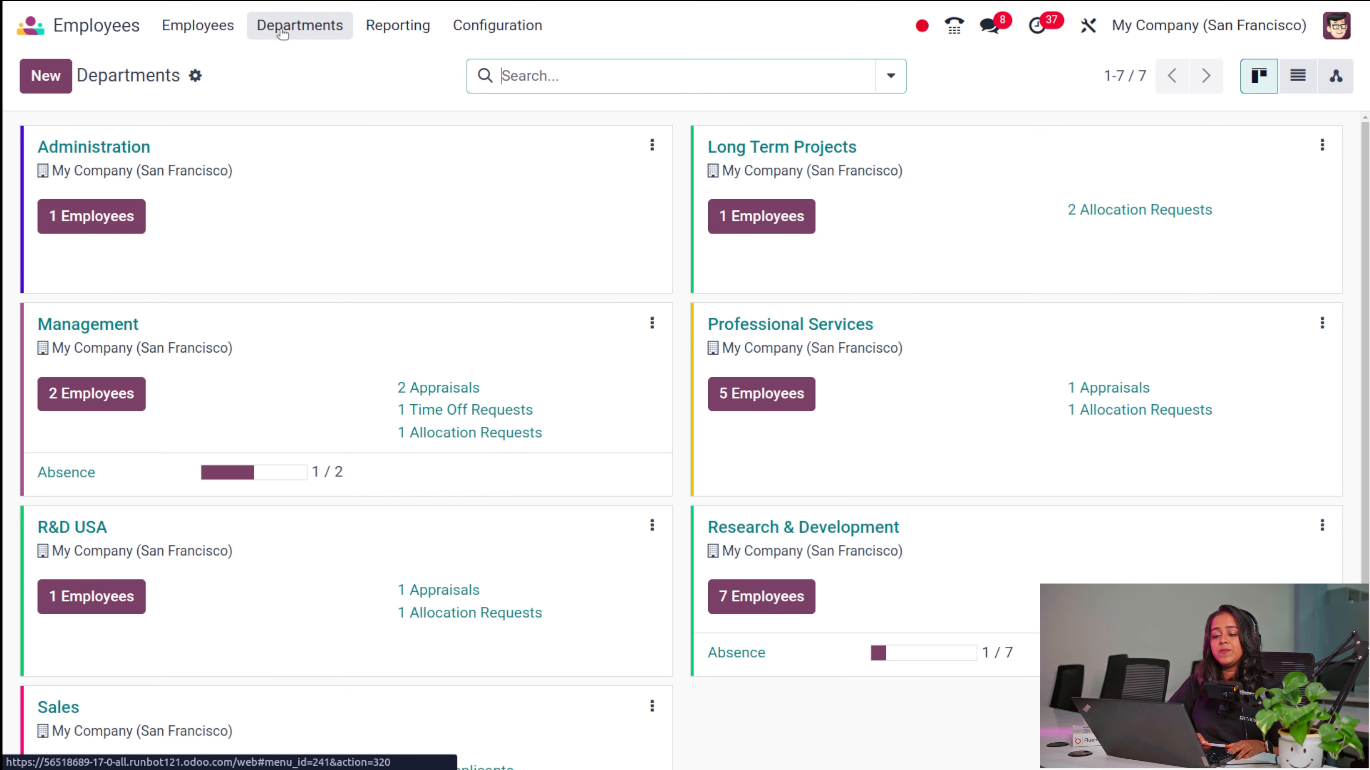
pyautogui.scroll(-3, 324, 316)
pyautogui.scroll(2, 324, 316)
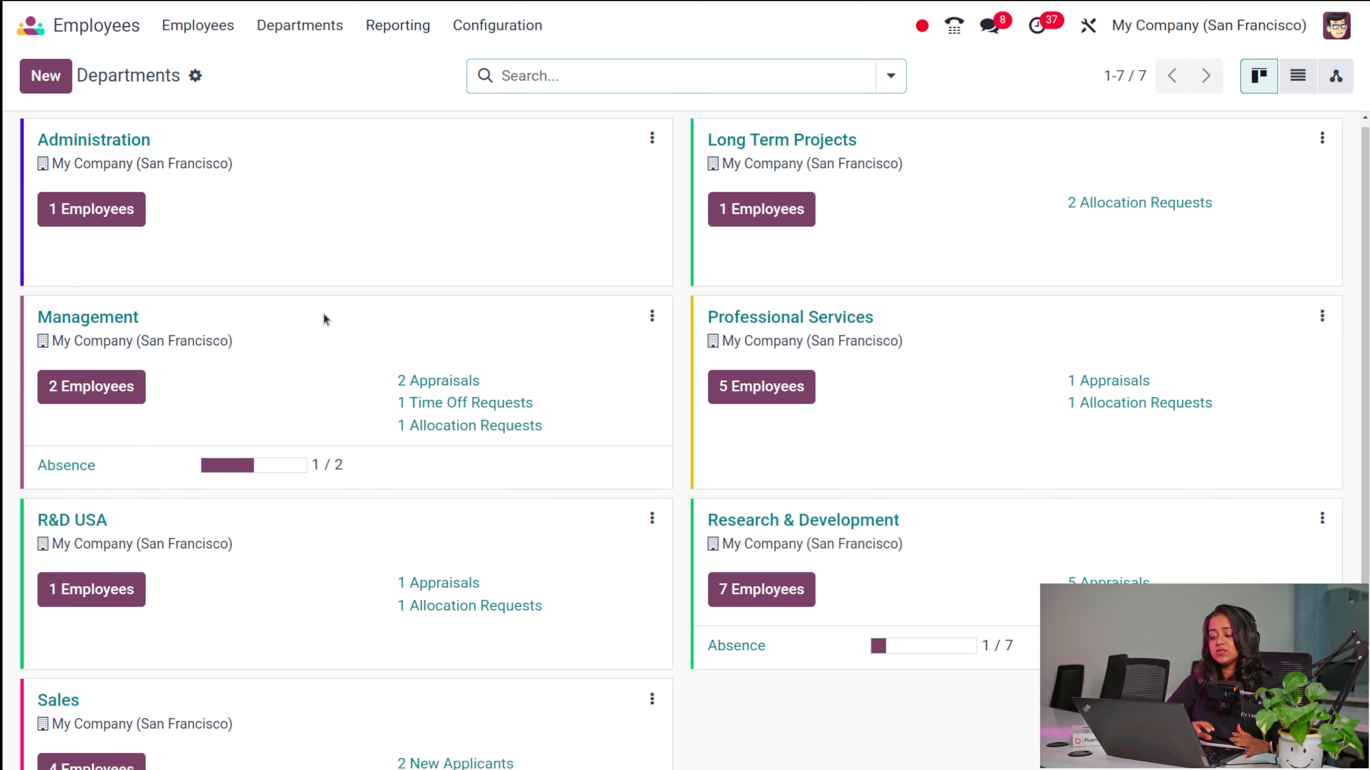
pyautogui.scroll(-2, 324, 319)
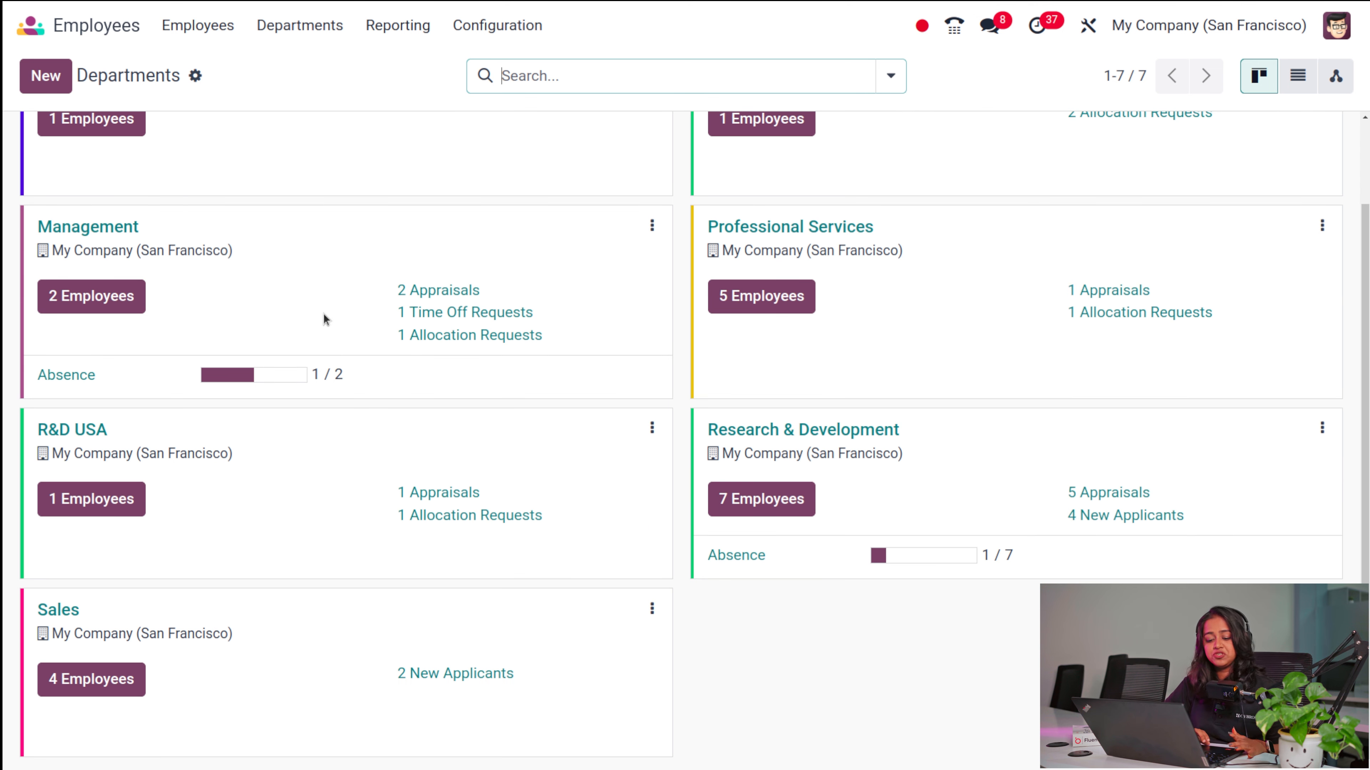
pyautogui.scroll(2, 371, 206)
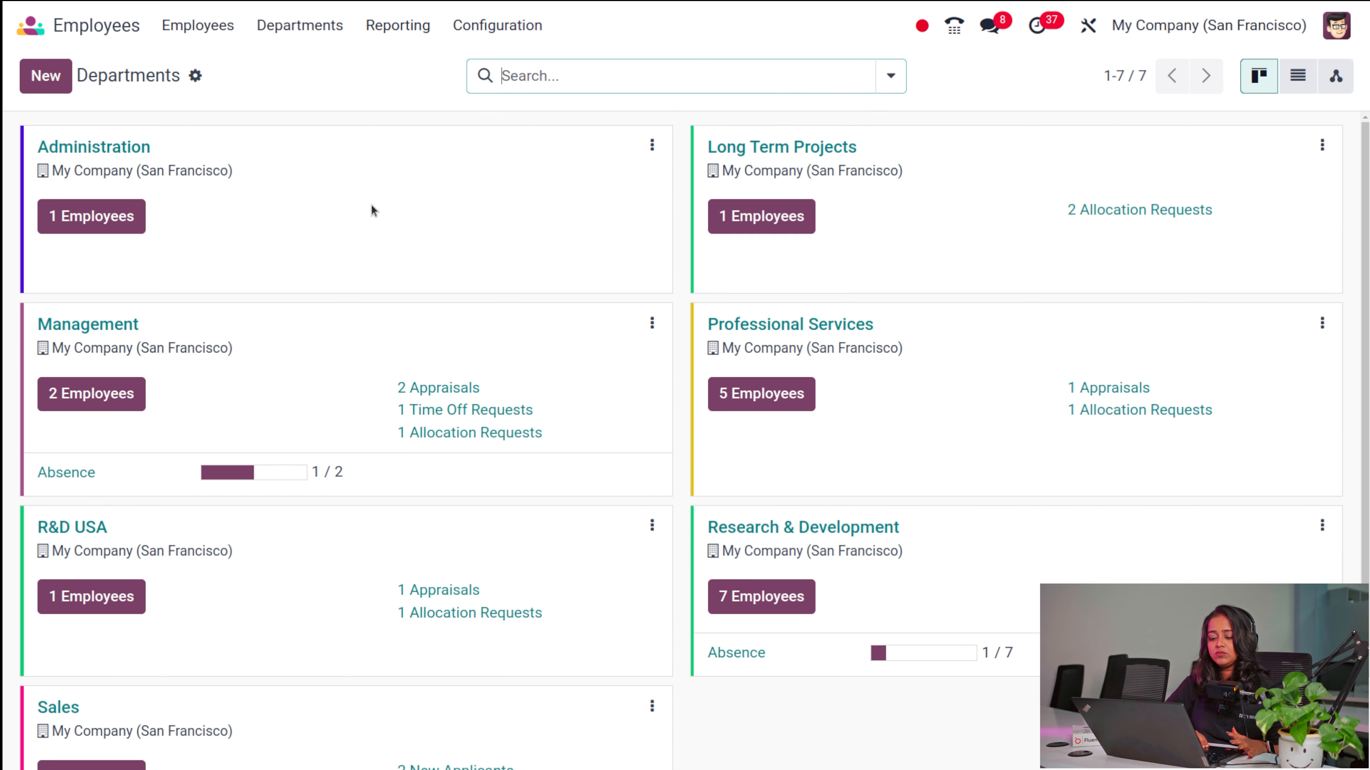
pyautogui.scroll(-2, 371, 209)
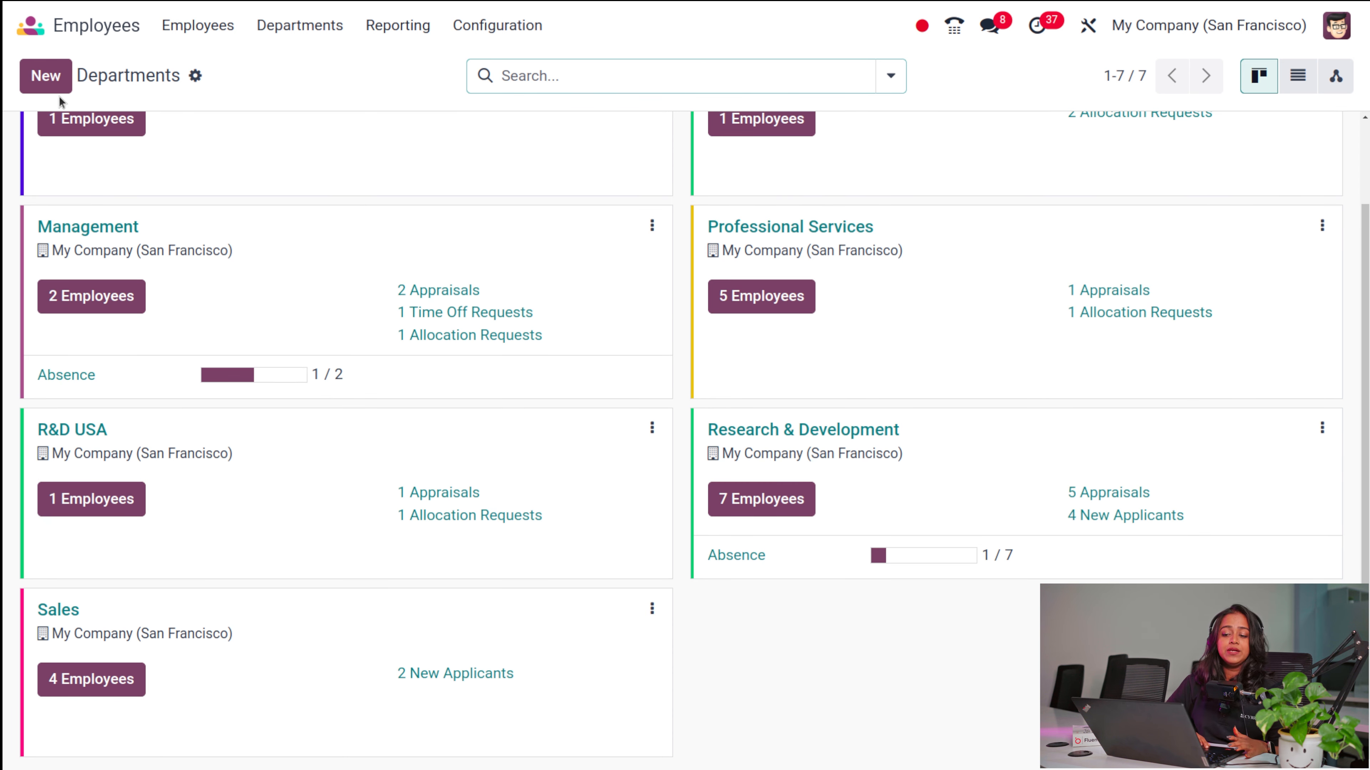
# Create a new department record and name it "IT dept"
pyautogui.click(34, 75)
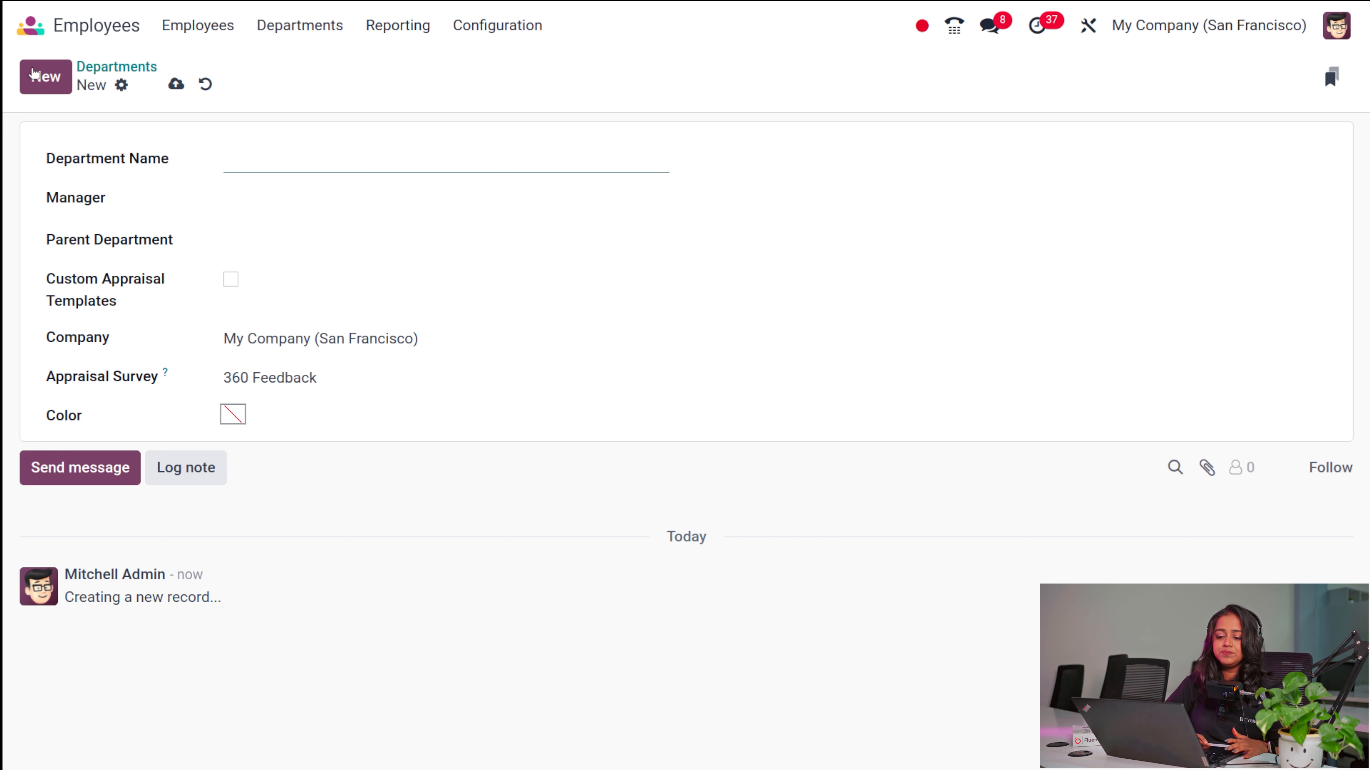
pyautogui.write('I')
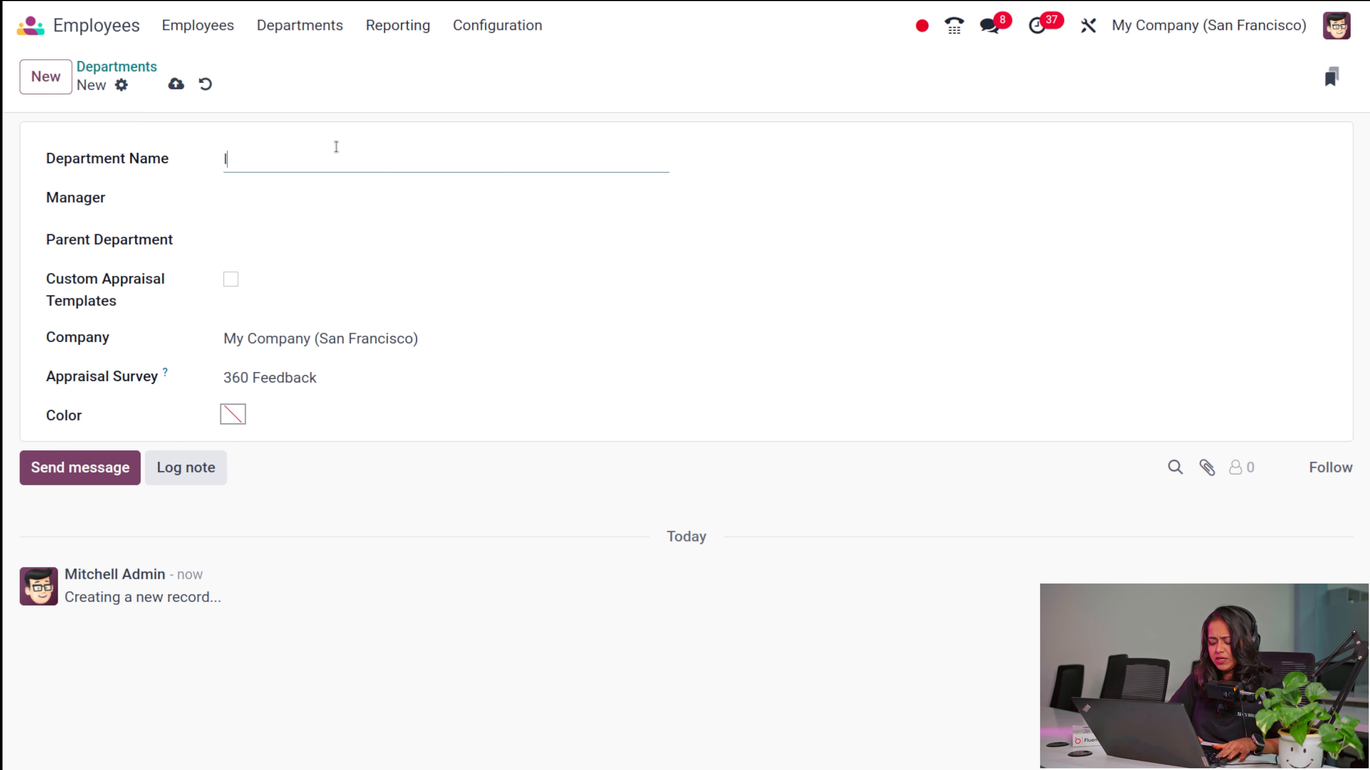
pyautogui.write('tR')
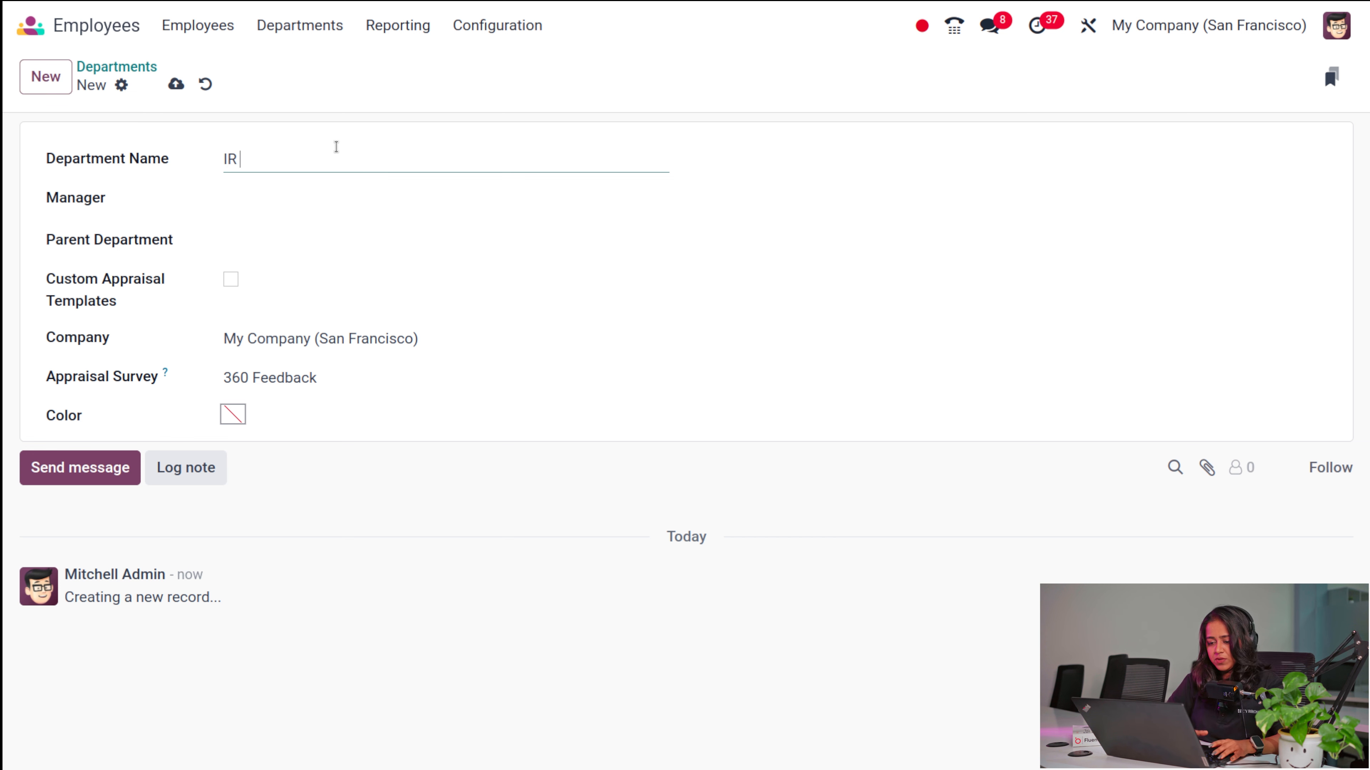
pyautogui.press('BackSpace')
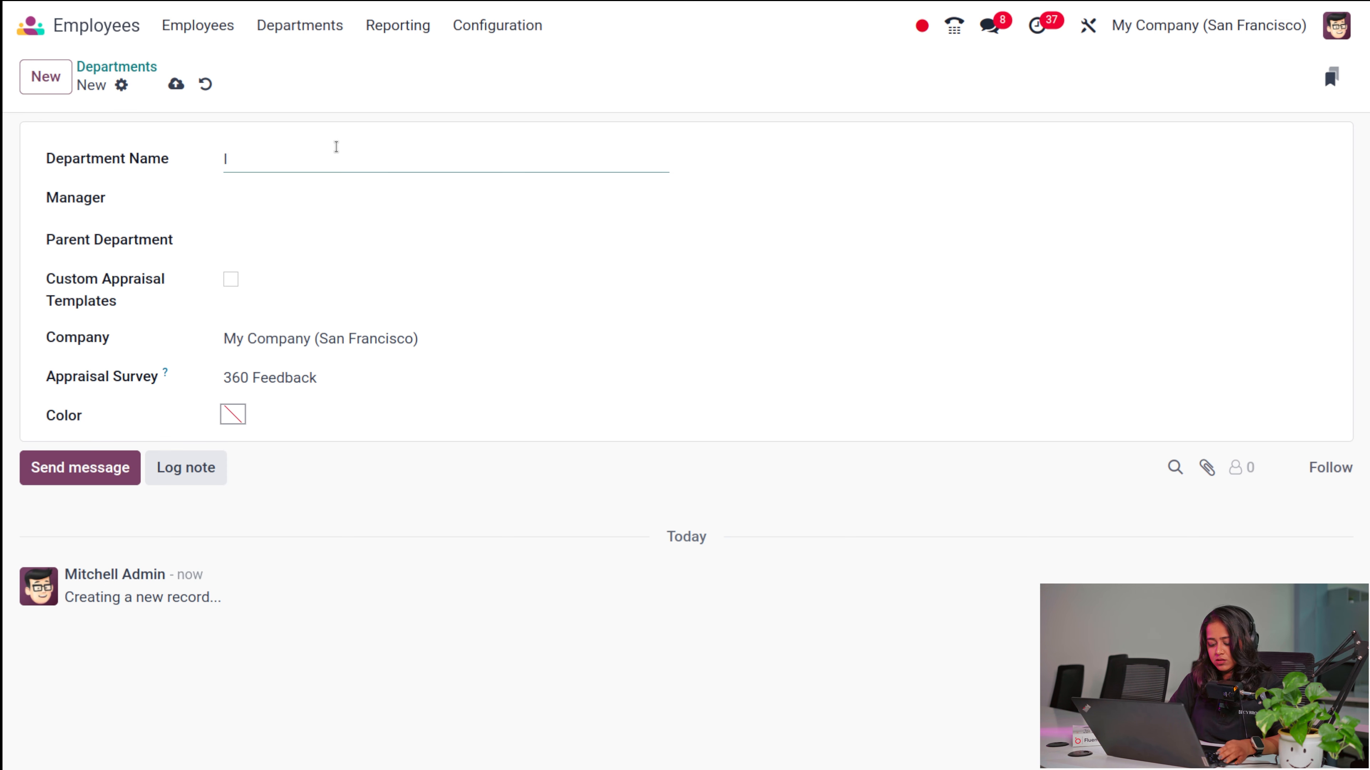
pyautogui.write('T dept')
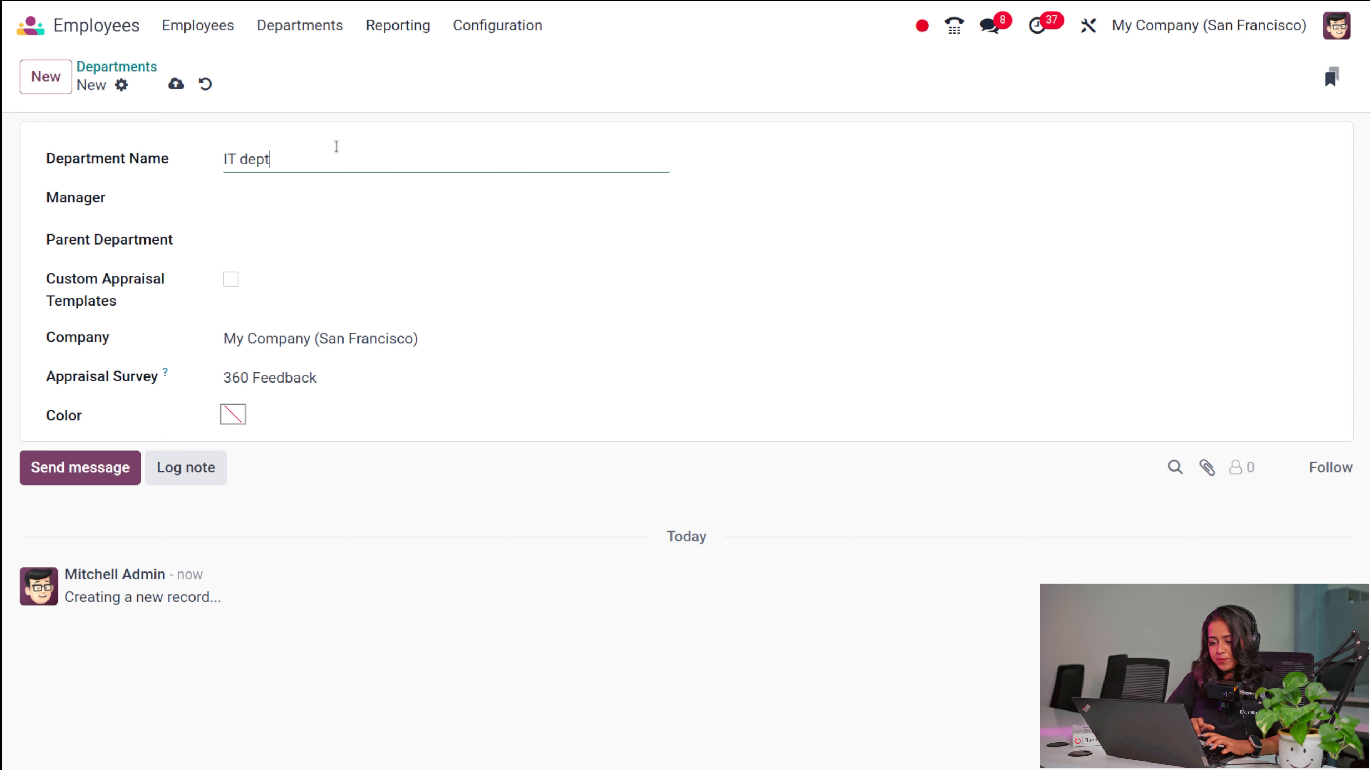
# Assign a manager to the IT dept and set its parent department to Management / Sales
pyautogui.click(309, 201)
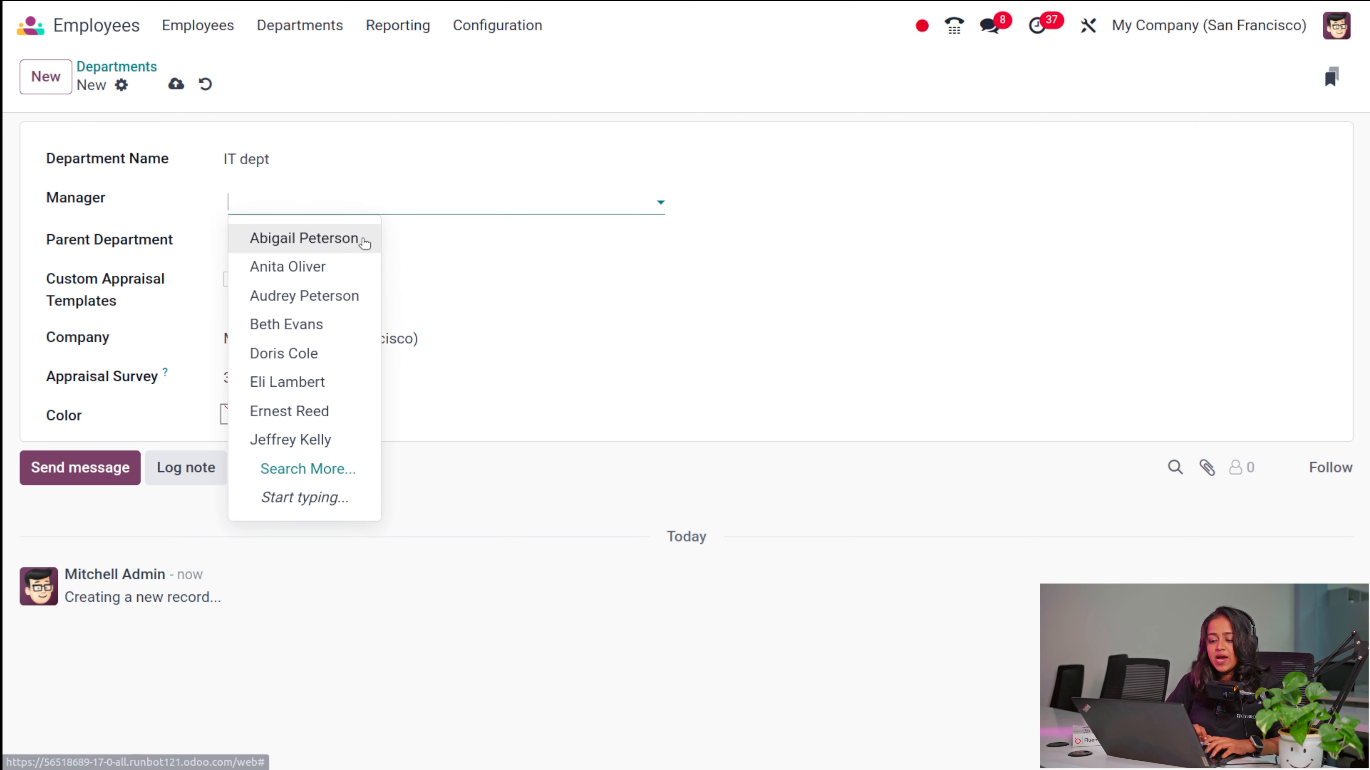
pyautogui.click(270, 332)
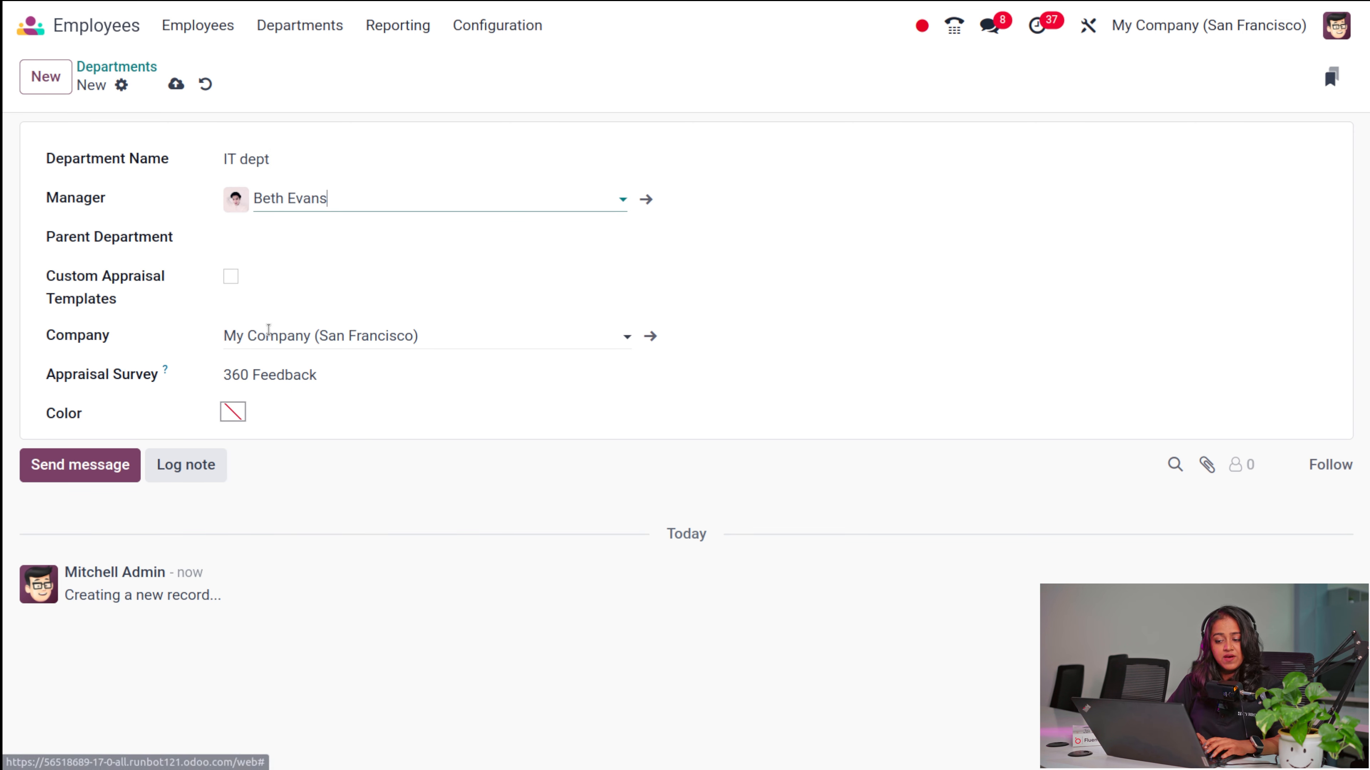
pyautogui.click(242, 242)
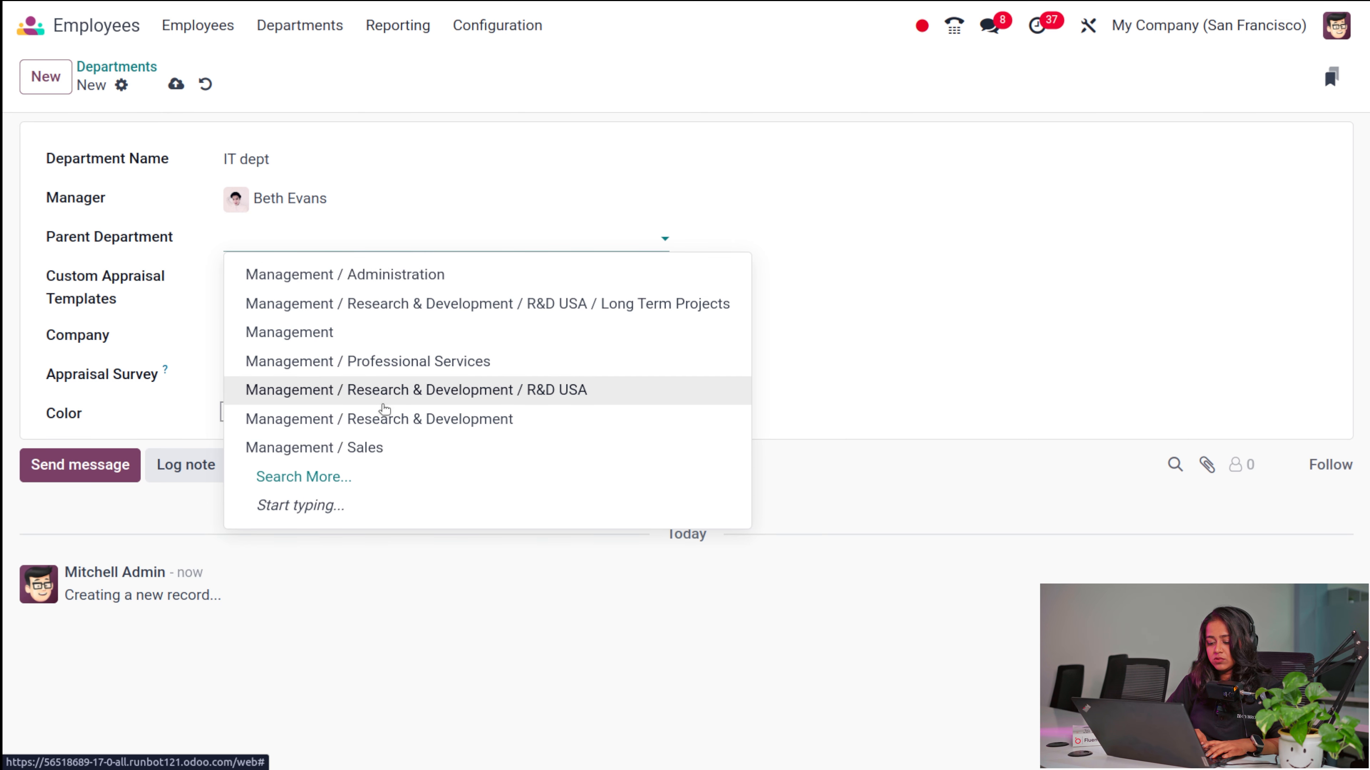
pyautogui.click(382, 447)
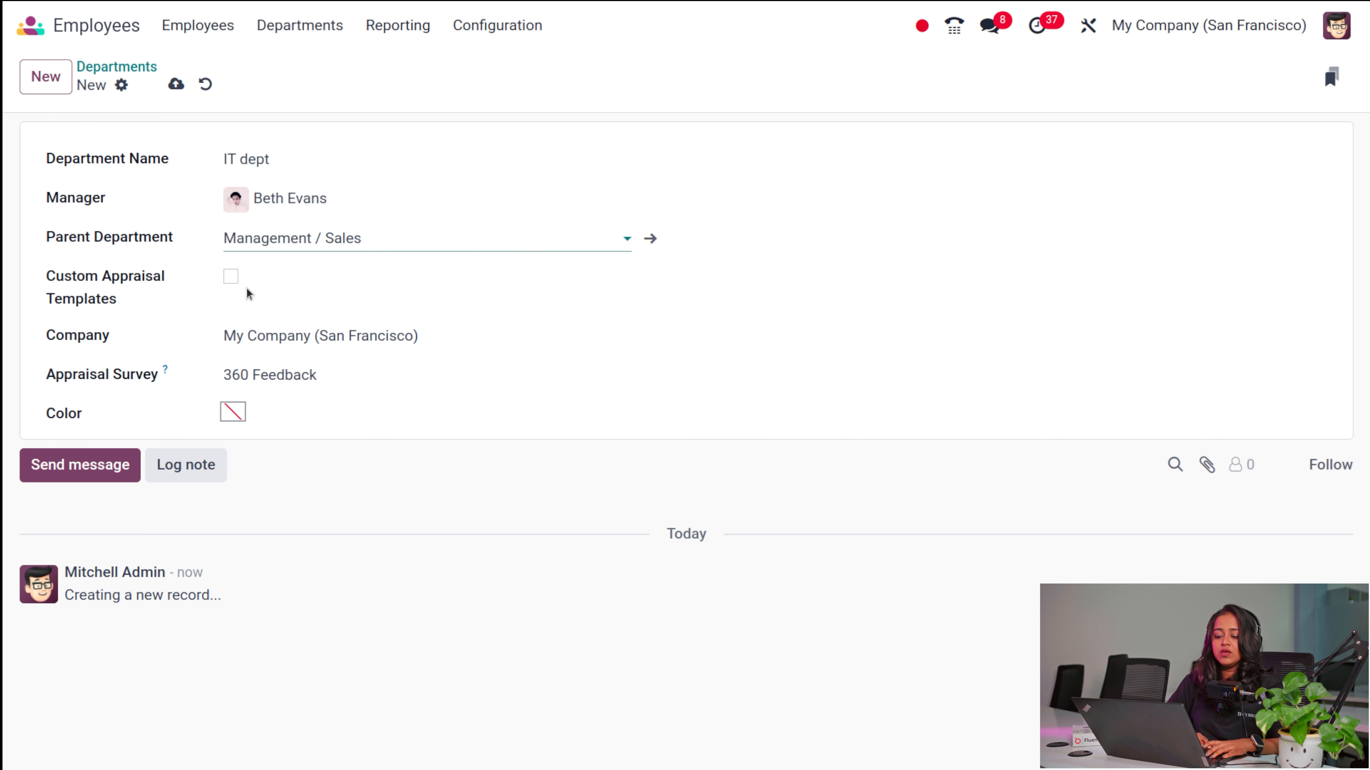
# Enable Custom Appraisal Templates temporarily to examine the employee and manager appraisal questions, and turn the option off again
pyautogui.click(234, 280)
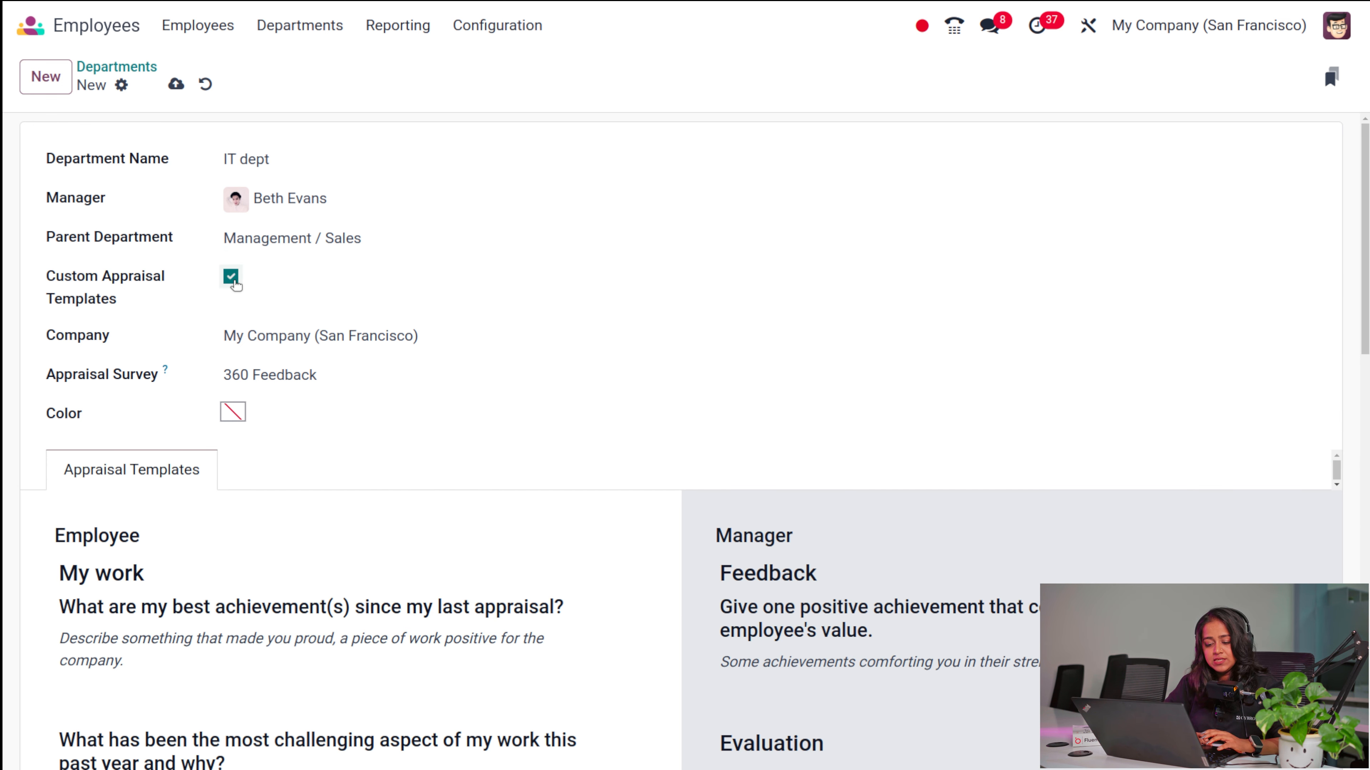
pyautogui.click(232, 280)
pyautogui.scroll(-6, 256, 546)
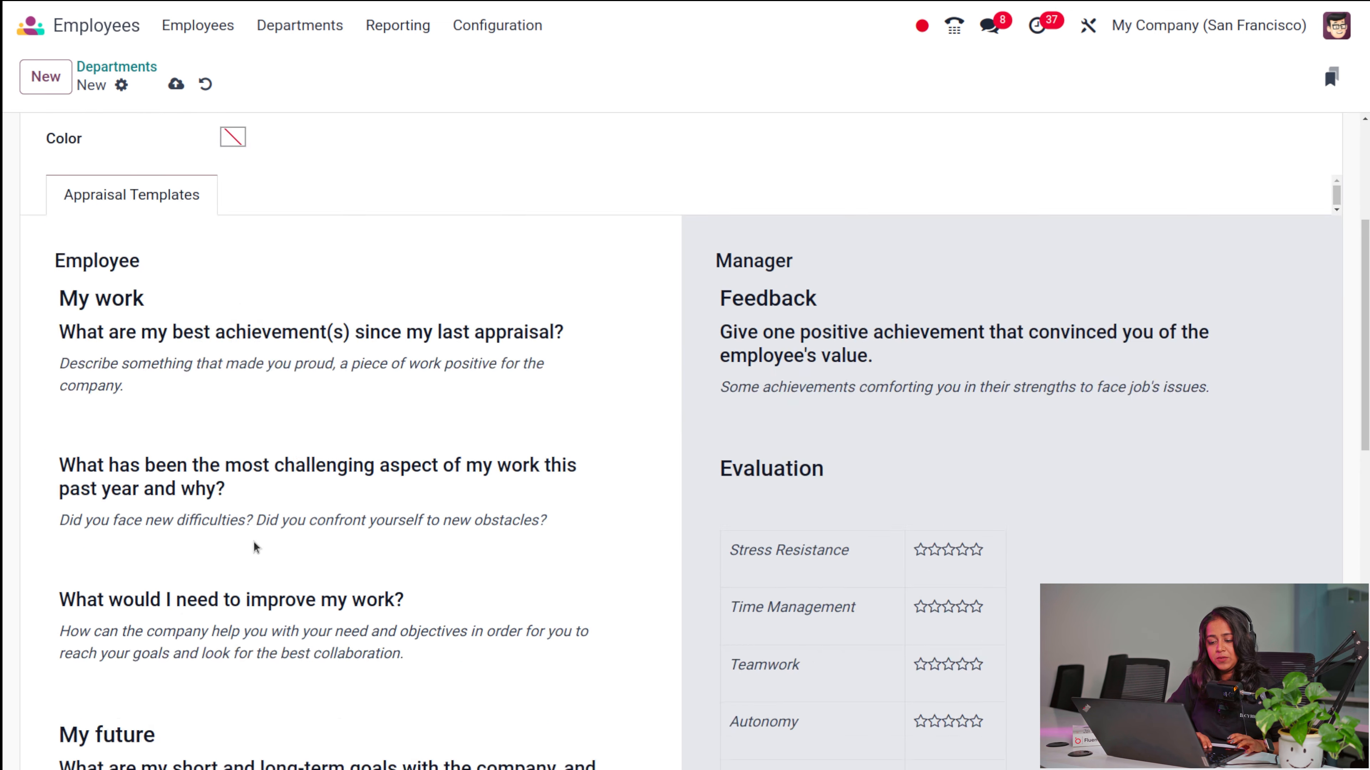
pyautogui.scroll(-1, 254, 541)
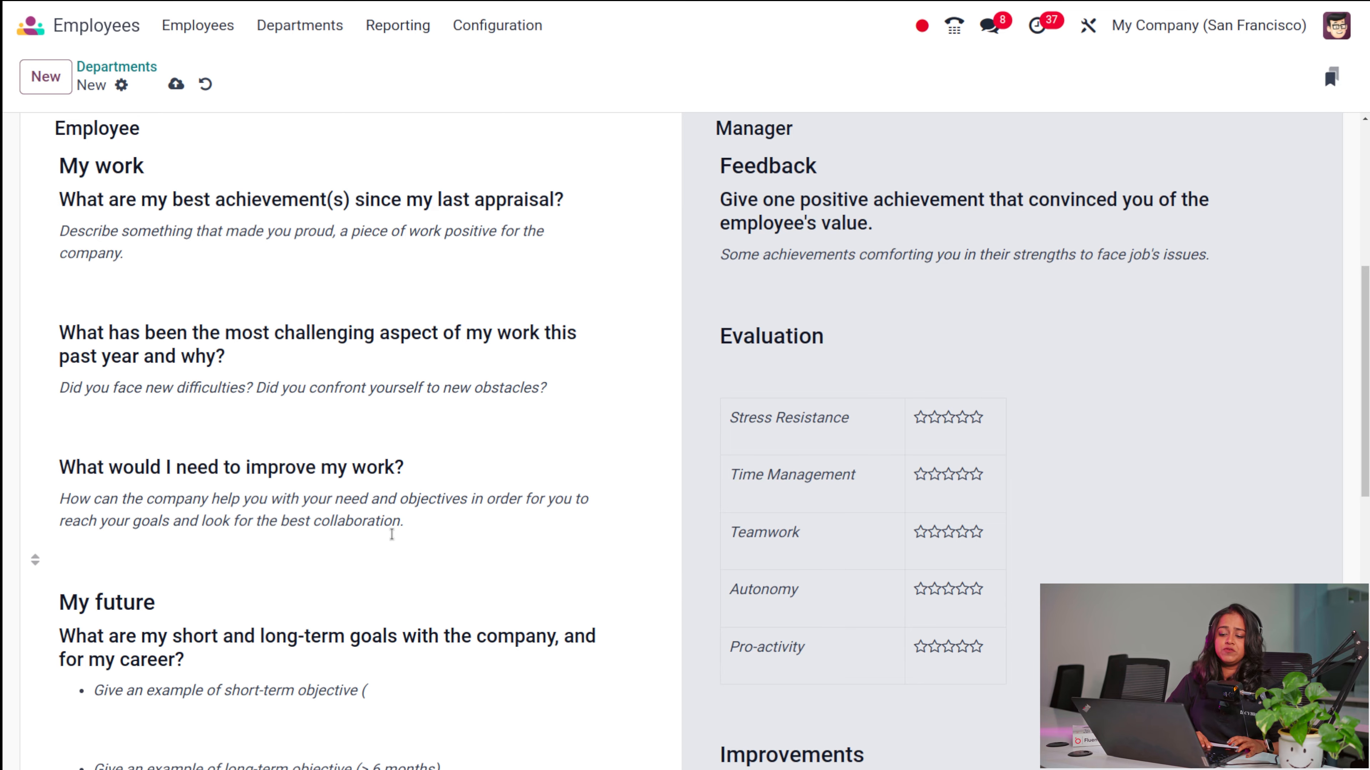
pyautogui.scroll(-12, 377, 512)
pyautogui.scroll(14, 329, 475)
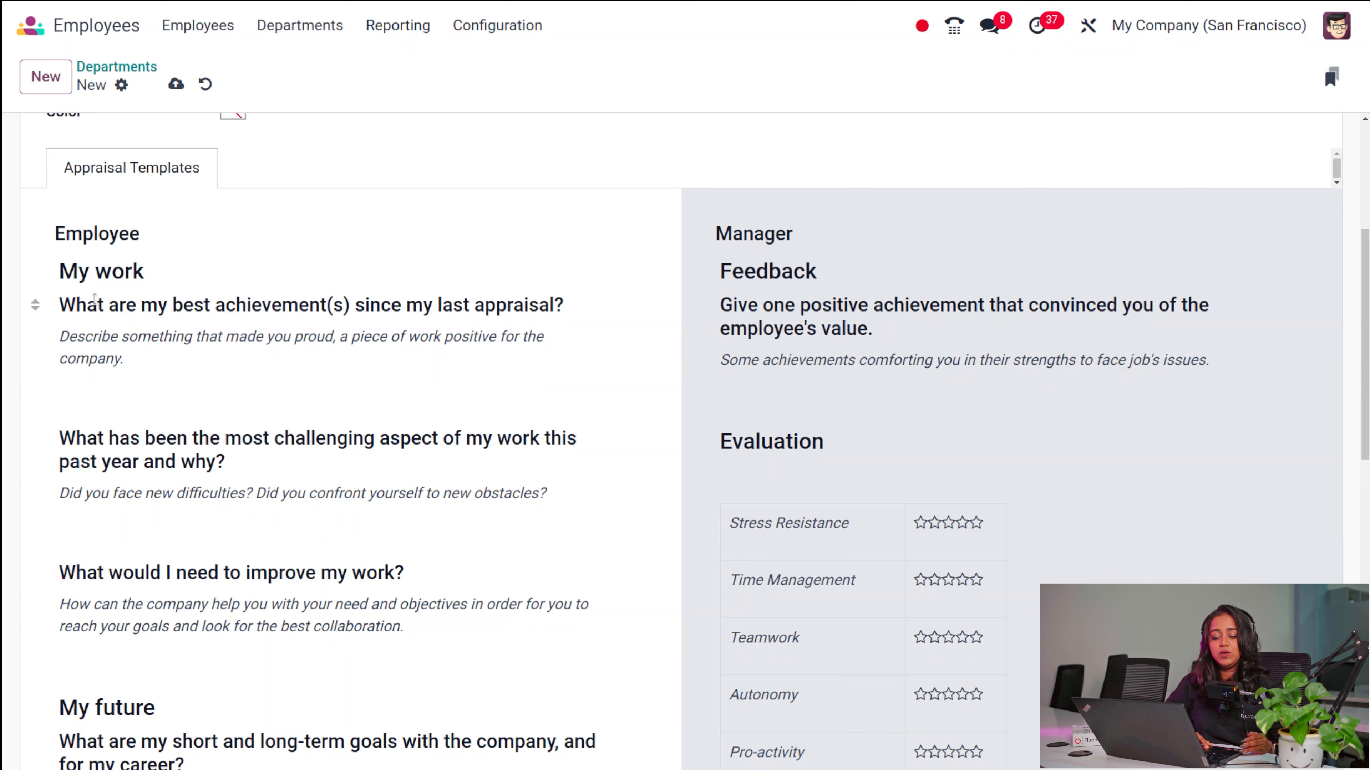
pyautogui.click(353, 313)
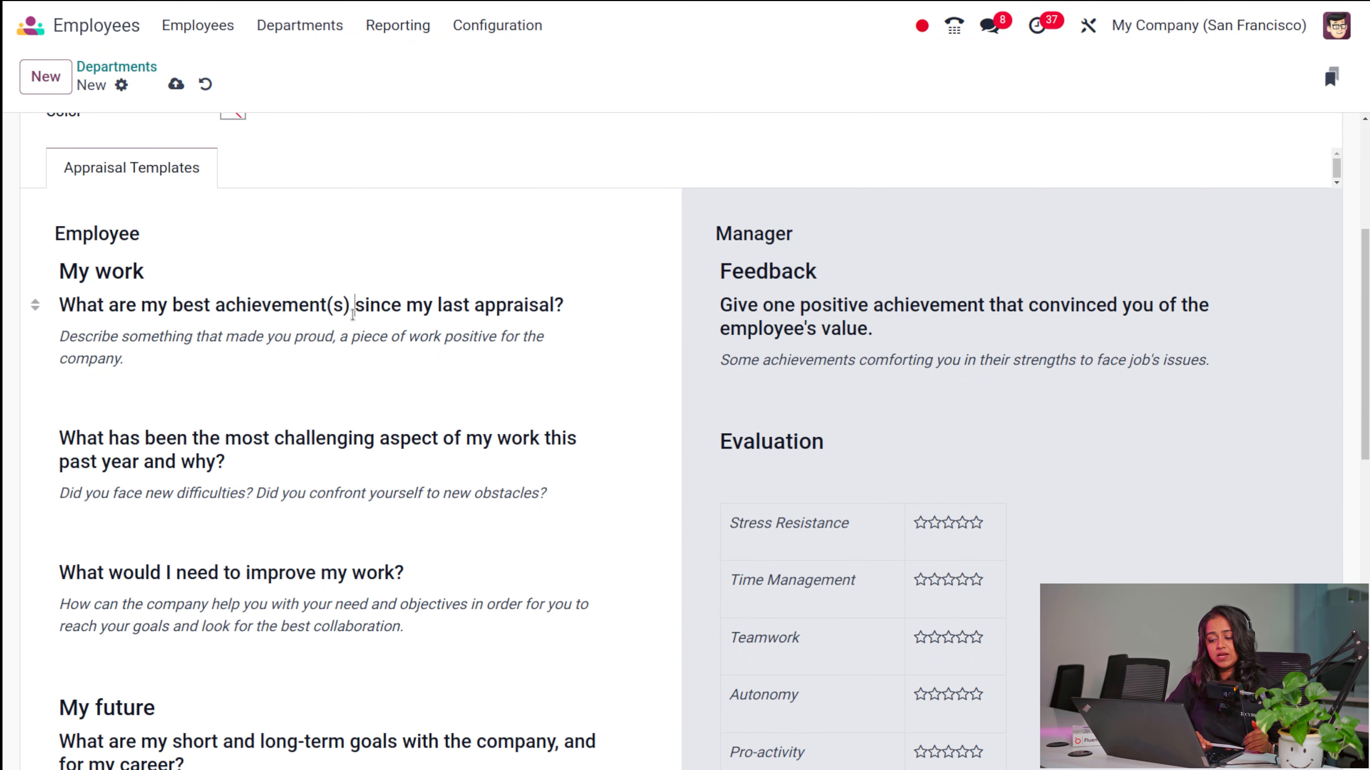
pyautogui.moveTo(523, 305); pyautogui.dragTo(329, 306)
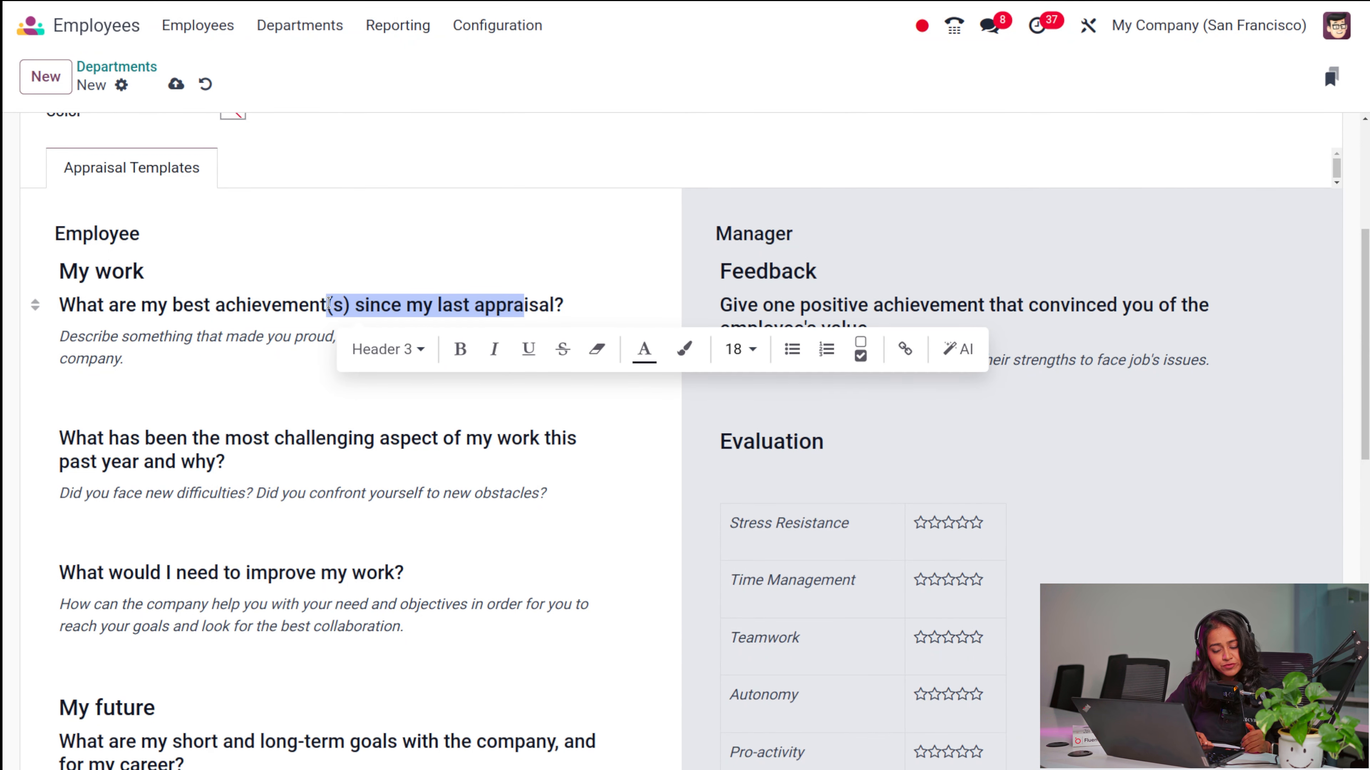
pyautogui.click(198, 369)
pyautogui.scroll(-5, 199, 369)
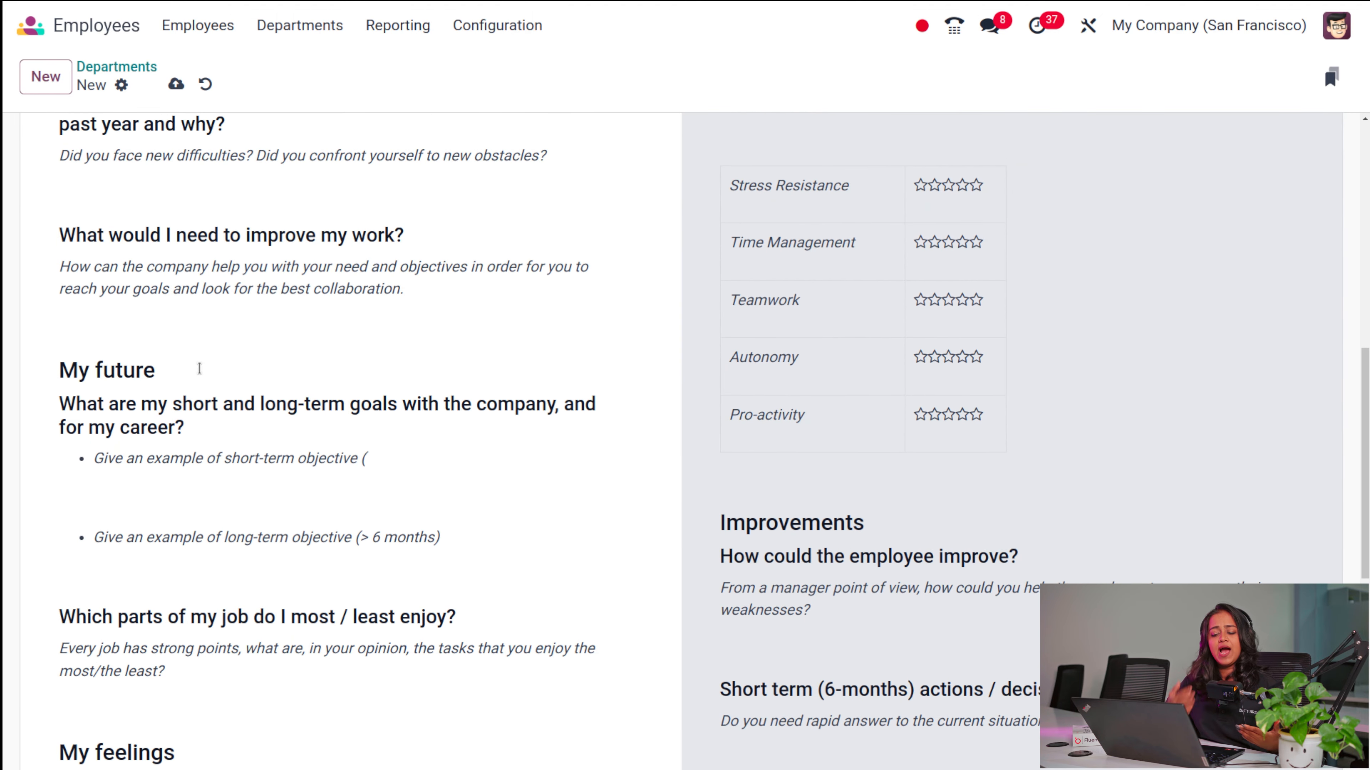
pyautogui.scroll(10, 200, 369)
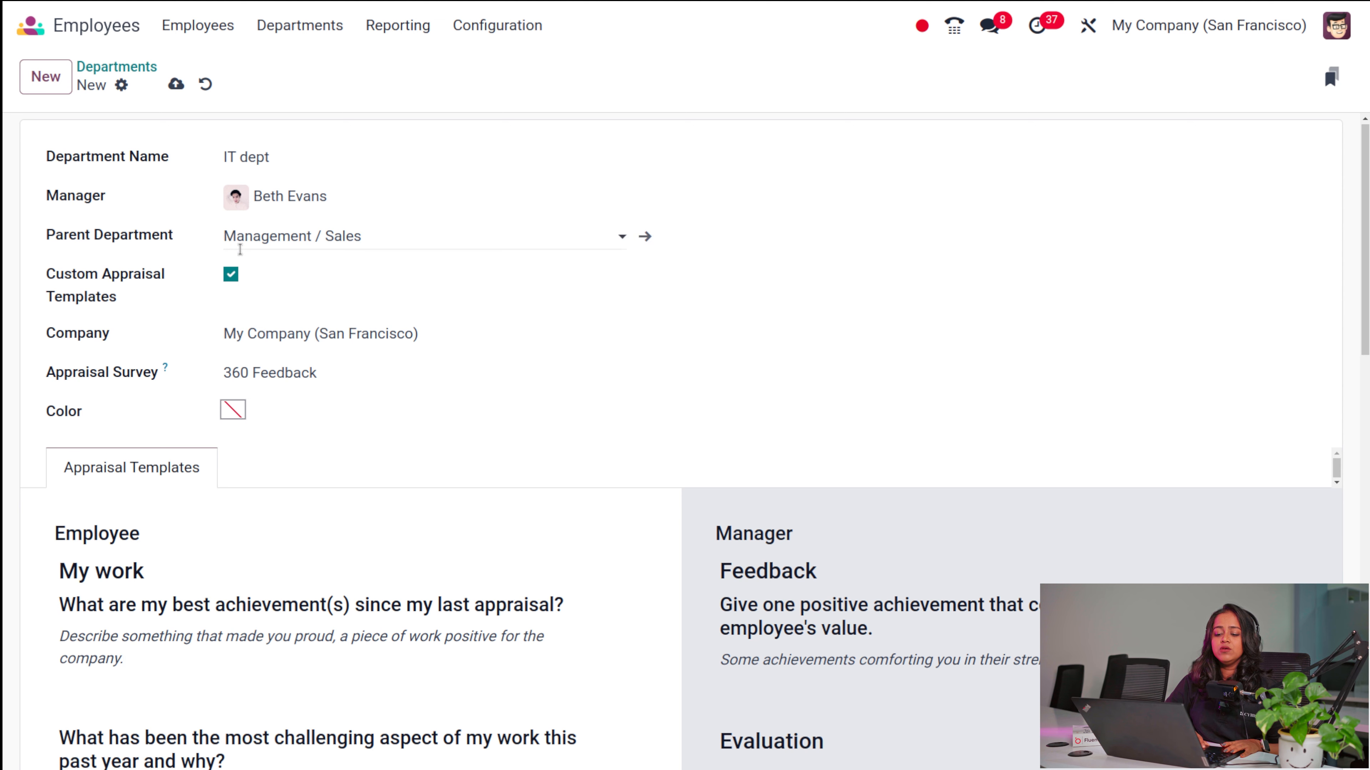
pyautogui.click(239, 275)
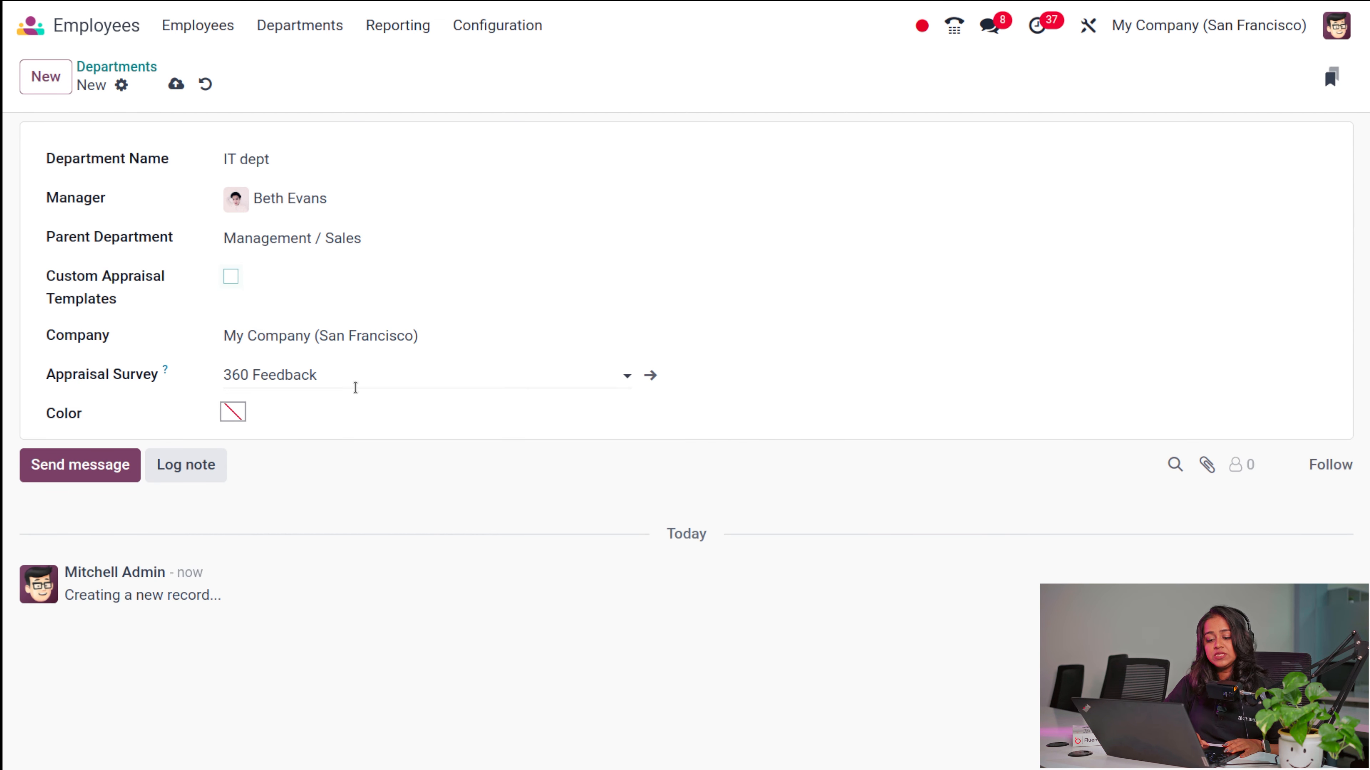
# Give the IT dept the pinkish-purple color and save the department record
pyautogui.click(233, 415)
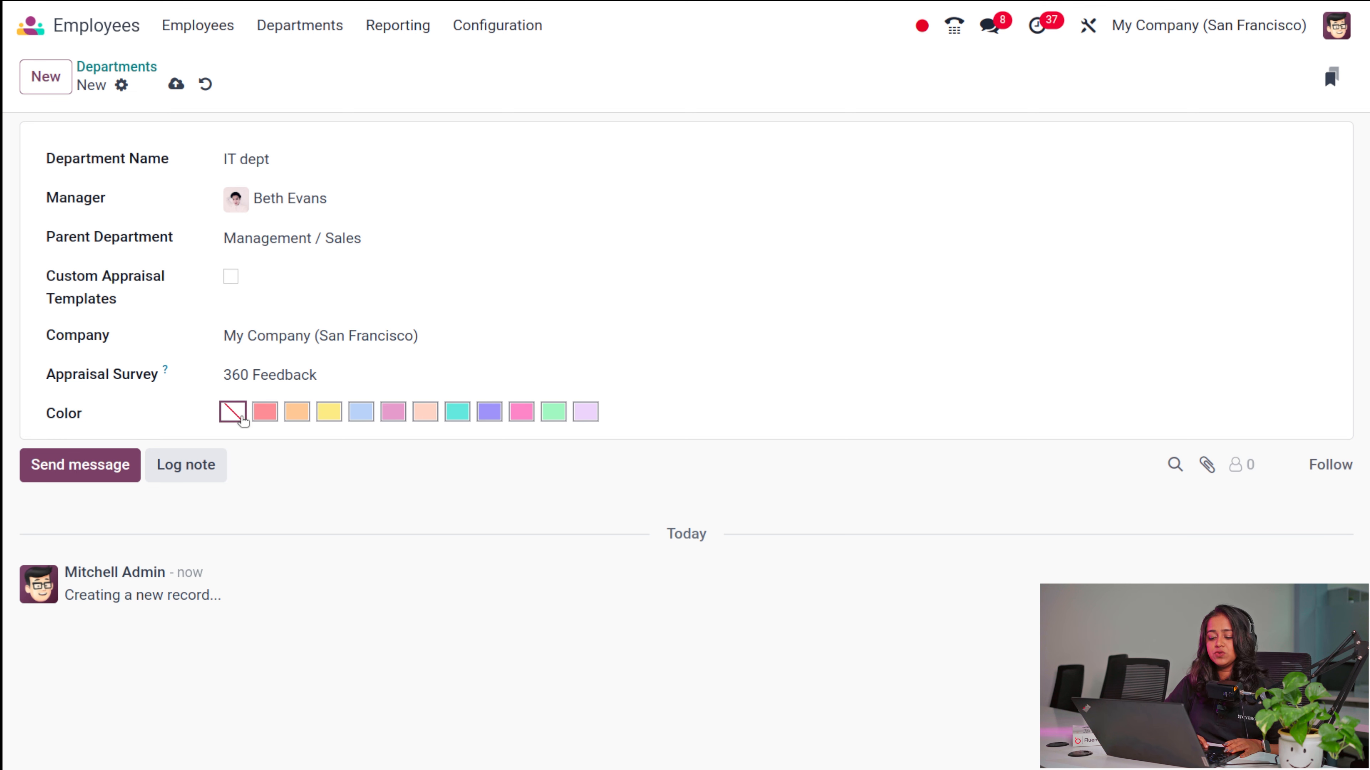
pyautogui.click(387, 413)
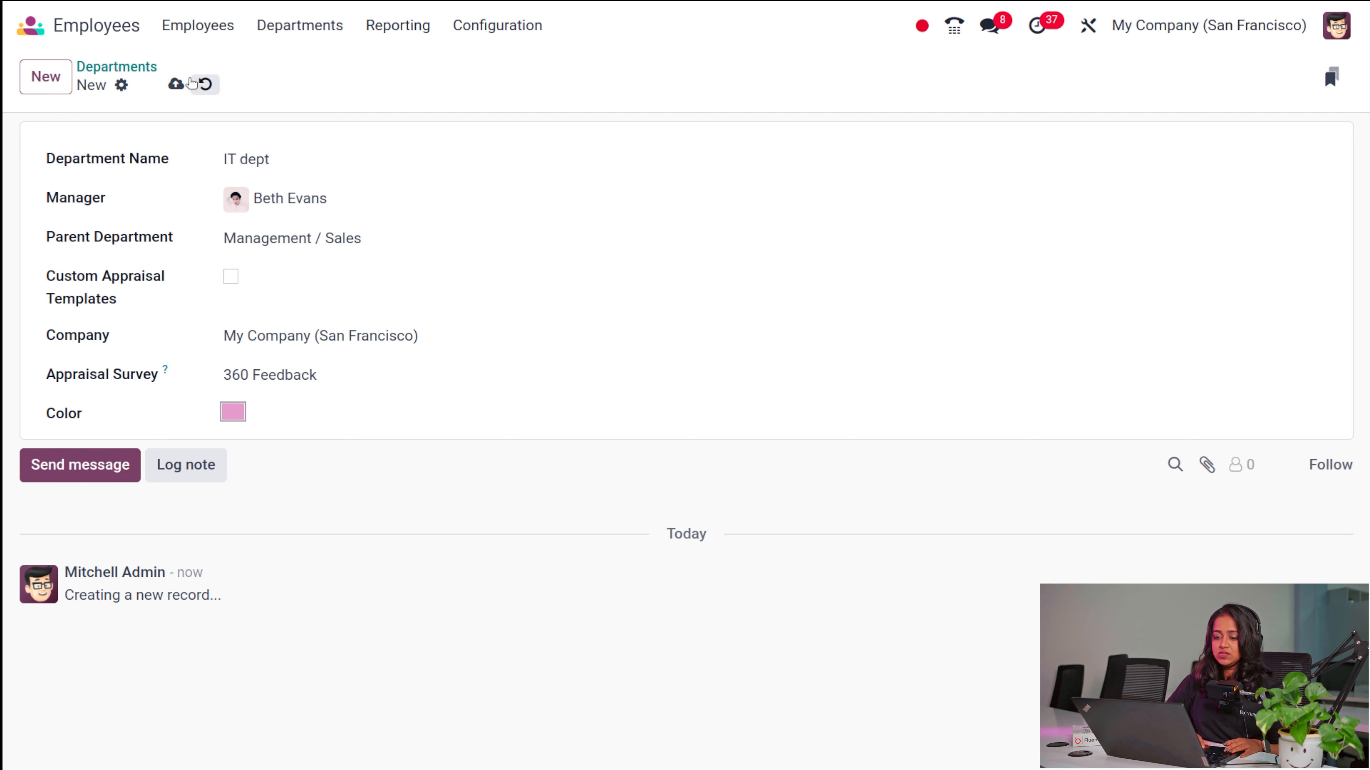
pyautogui.click(176, 84)
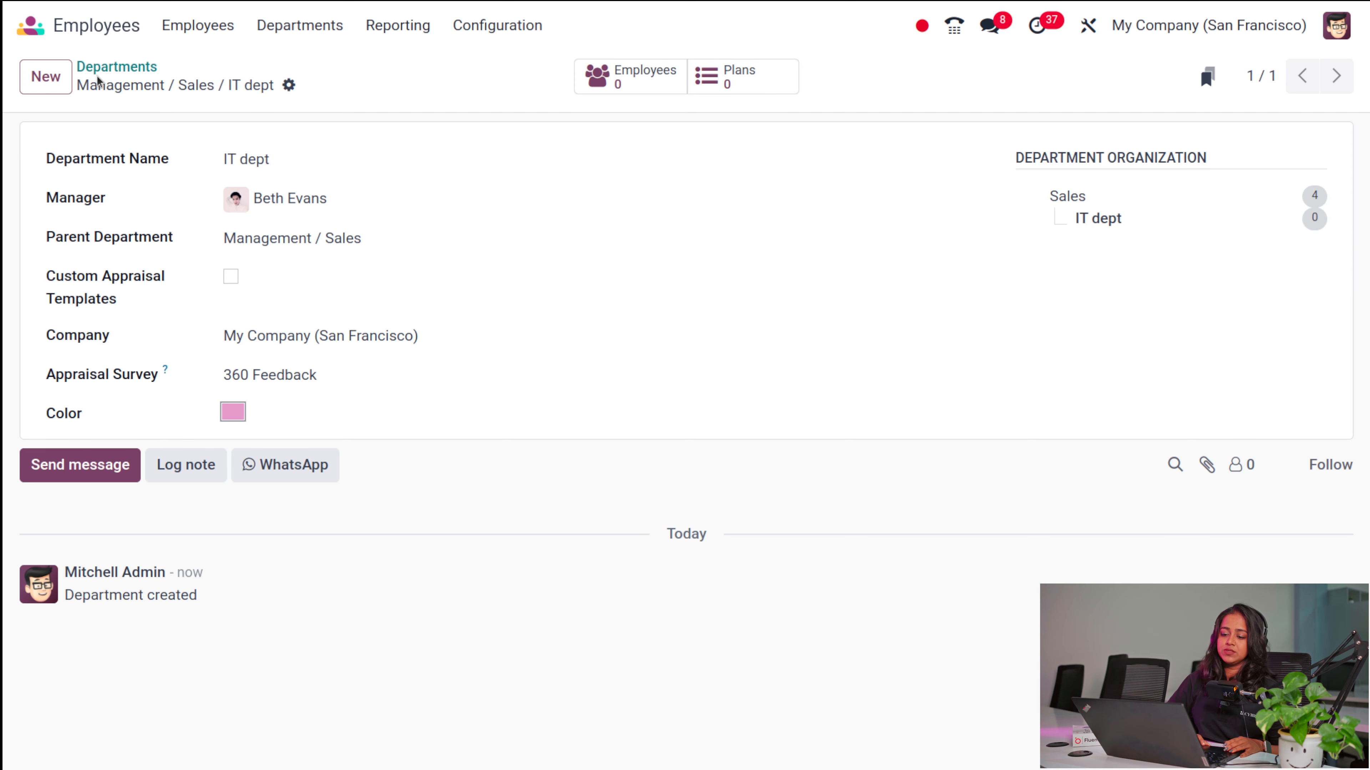
# Check the new department in the departments overview and hierarchy, unfolding the Sales branch
pyautogui.click(108, 68)
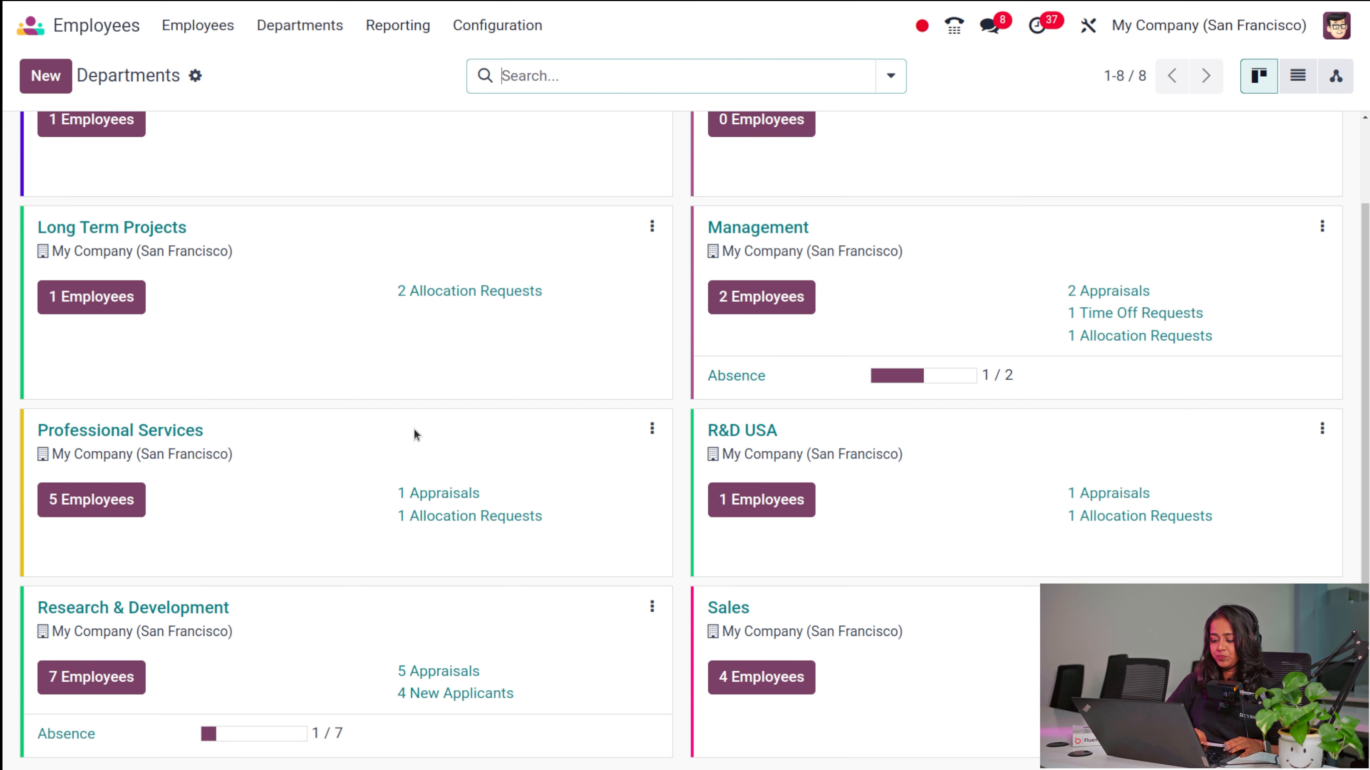
pyautogui.scroll(2, 416, 441)
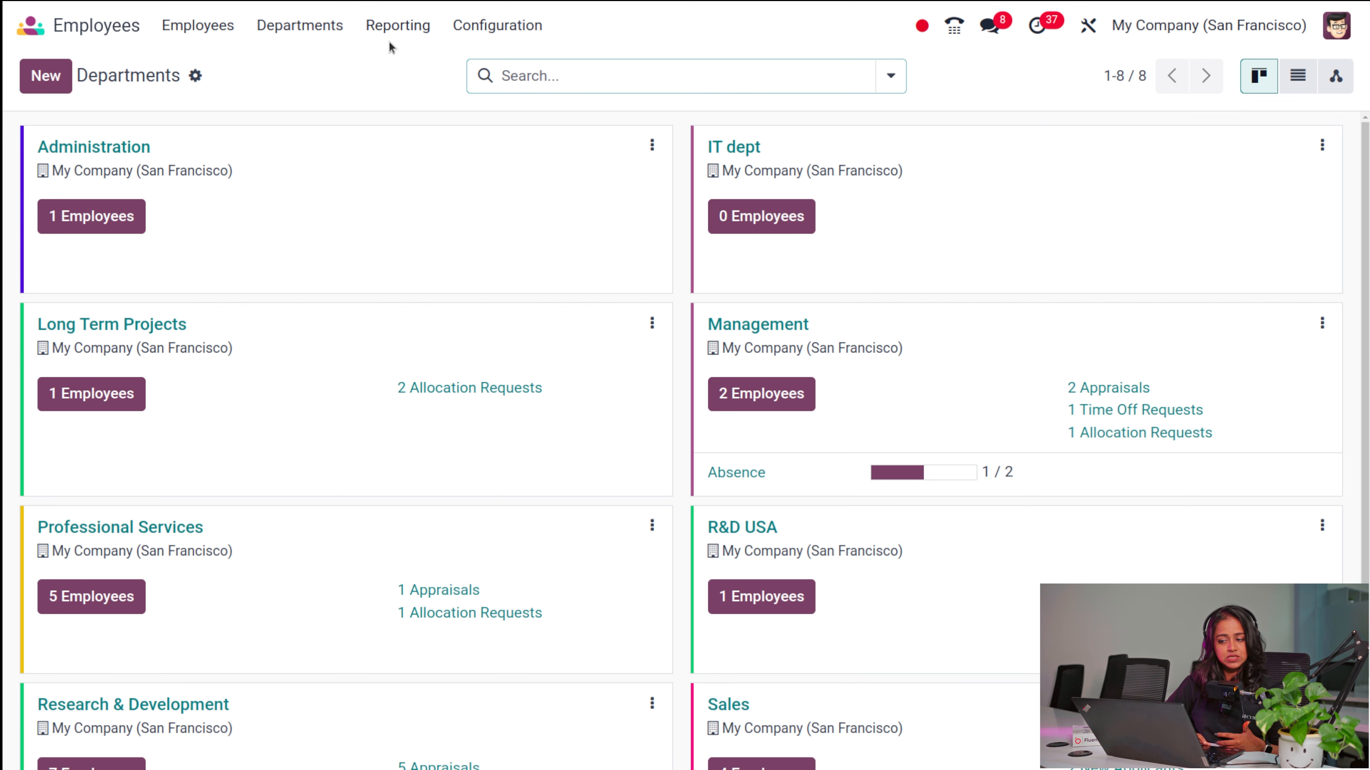
pyautogui.click(1297, 75)
pyautogui.click(1335, 77)
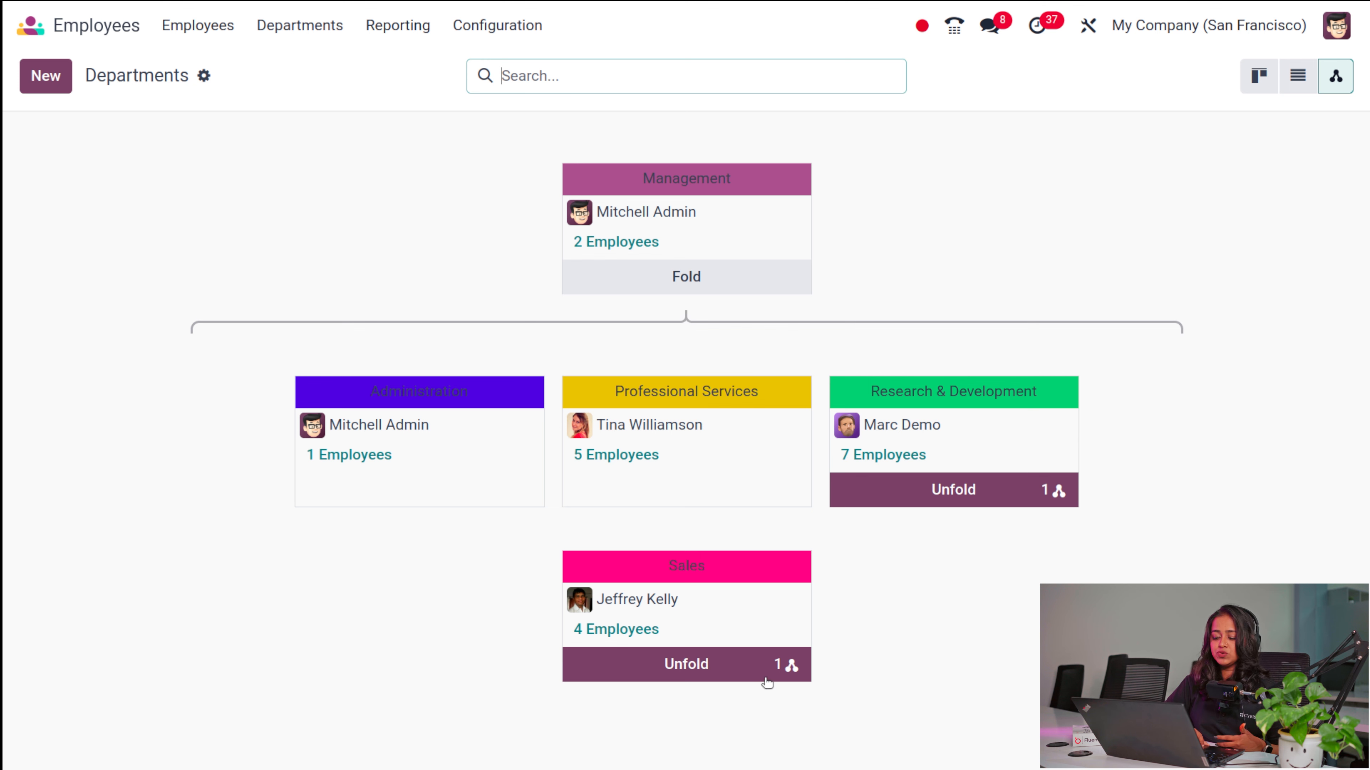
pyautogui.click(671, 666)
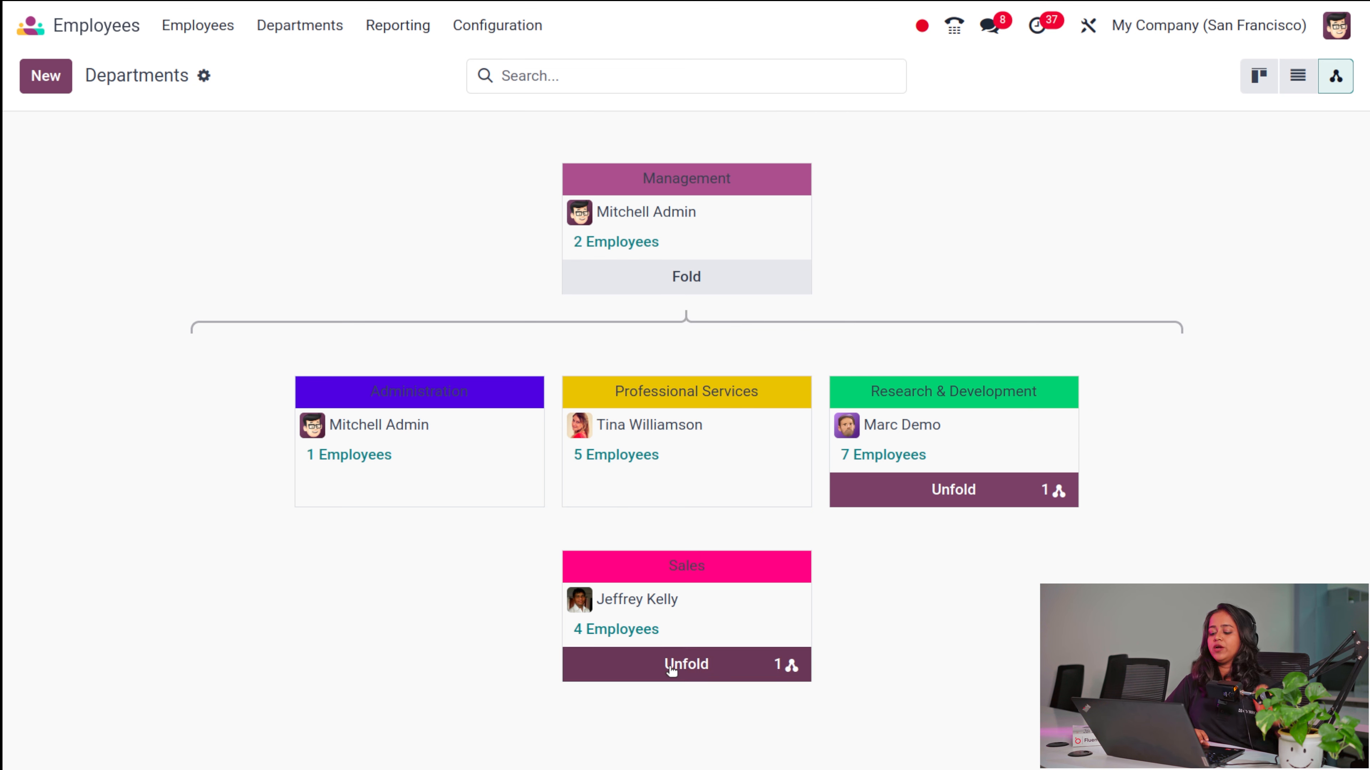
pyautogui.scroll(2, 672, 672)
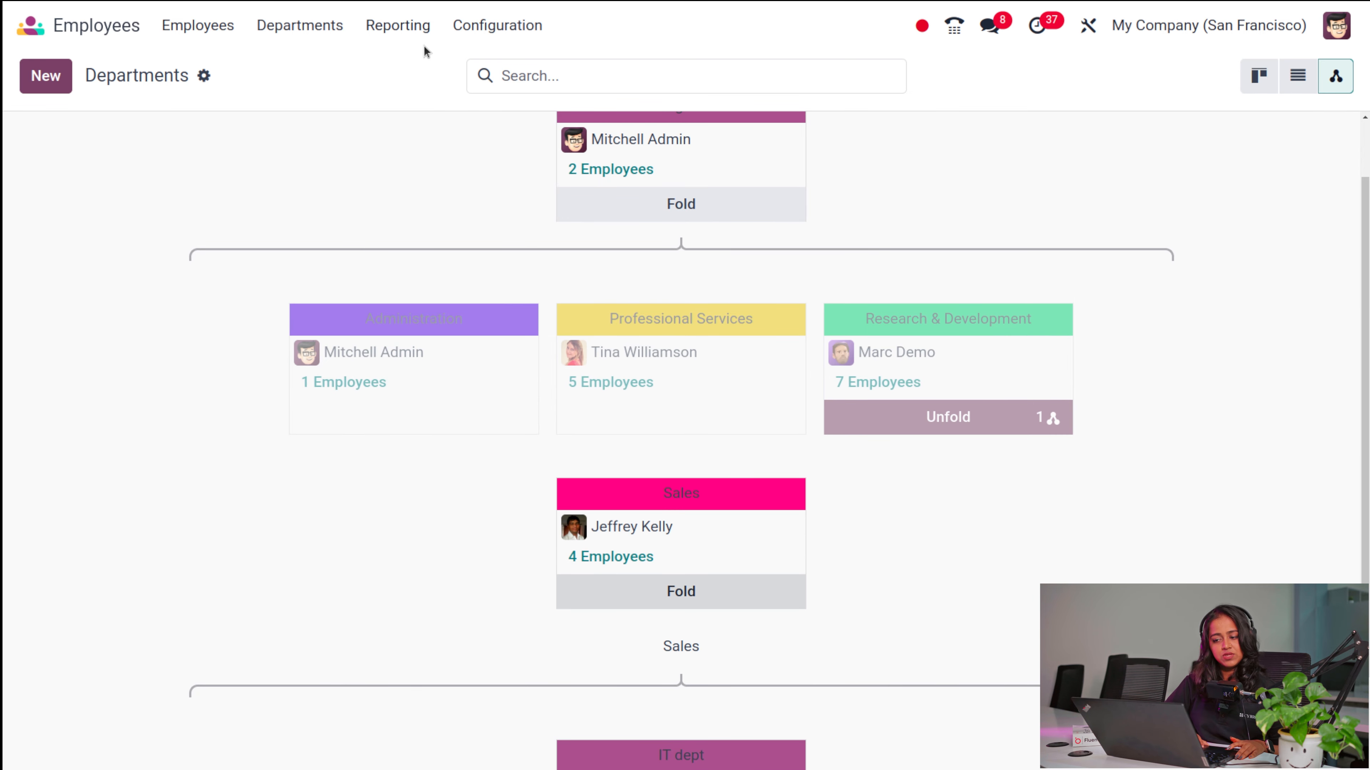
# Open the Contracts report and show the measures available for its employee analysis graph
pyautogui.click(418, 29)
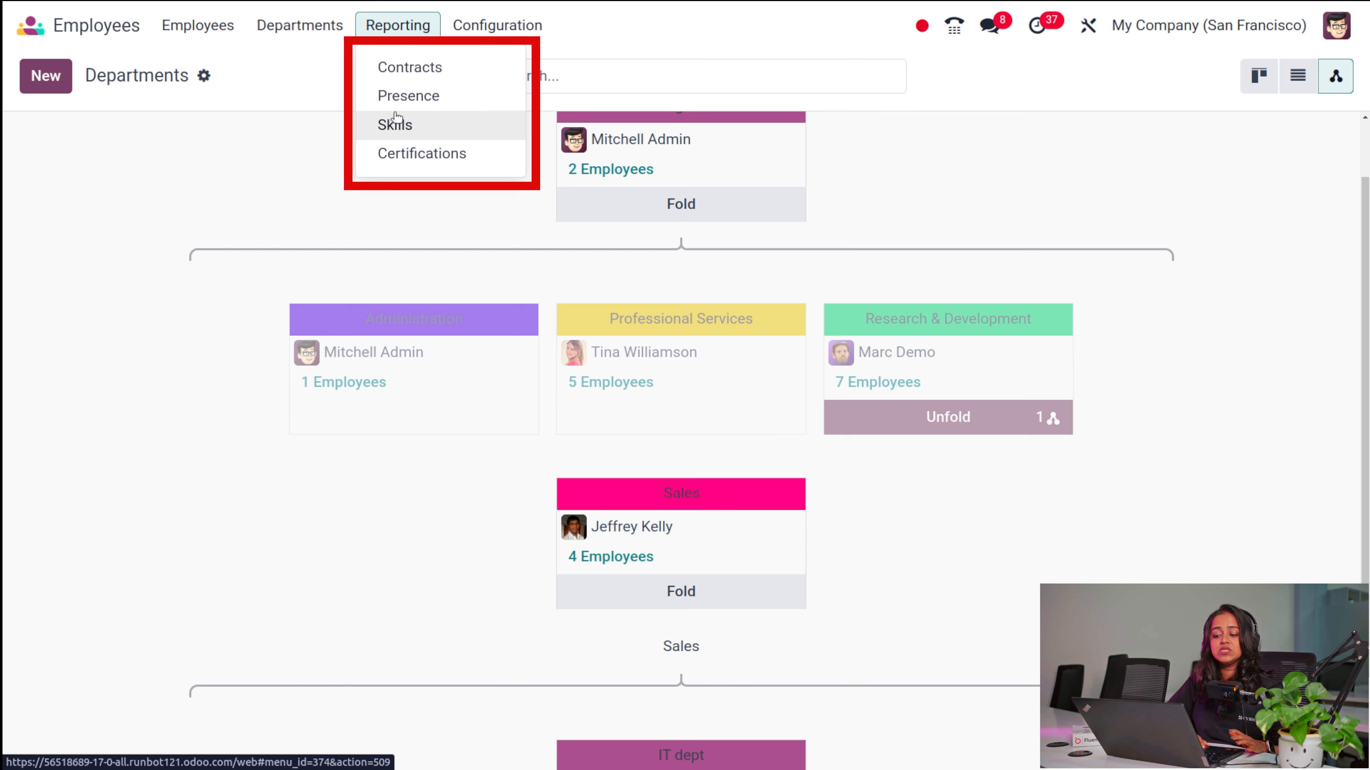
pyautogui.click(406, 70)
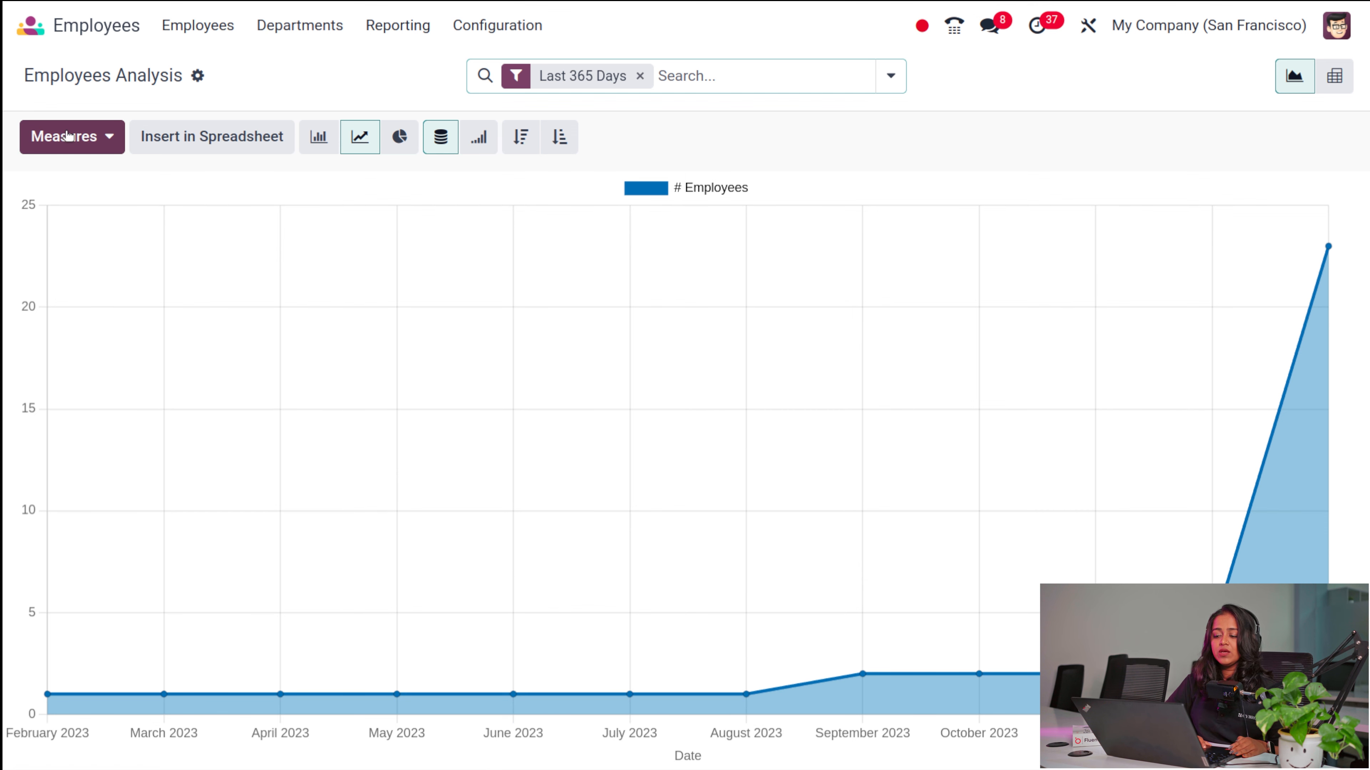
pyautogui.click(91, 135)
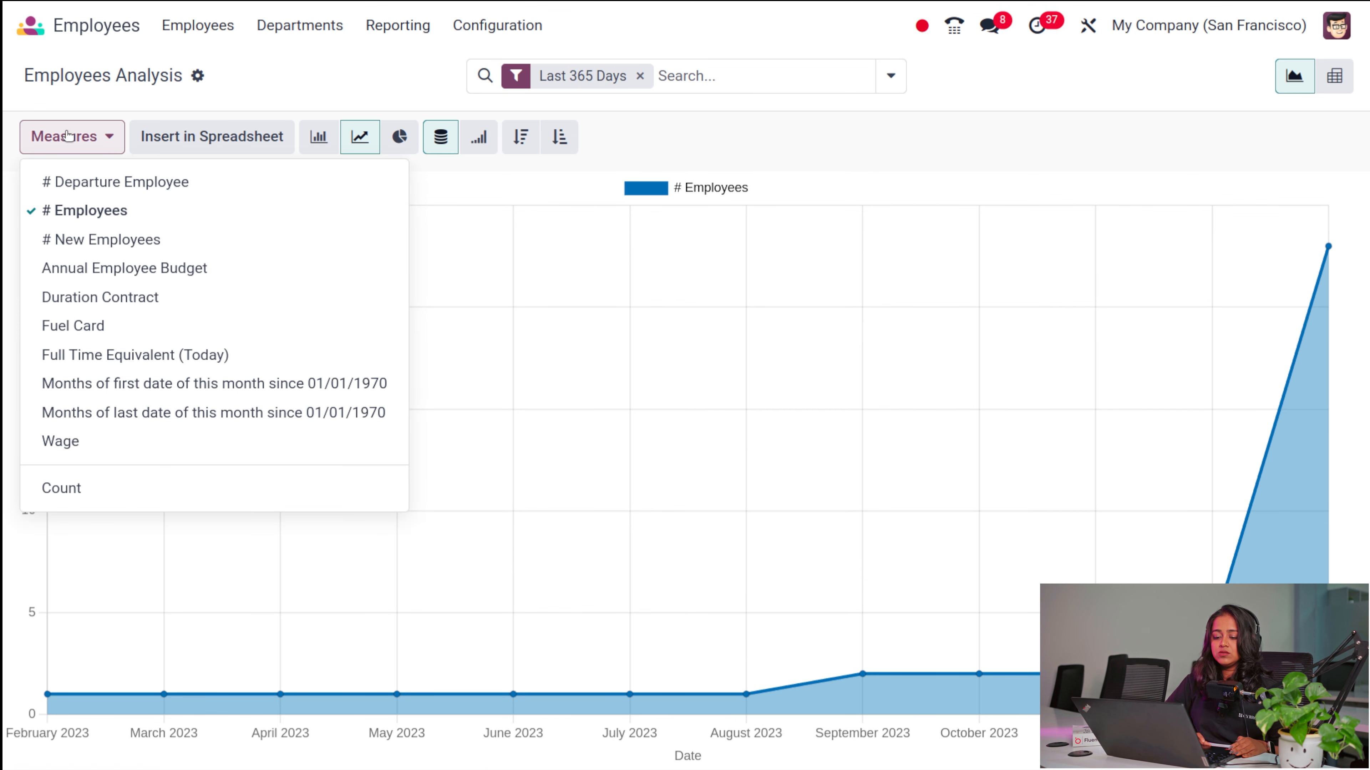
# View the employee analysis graph by # New Employees, Duration Contract and Fuel Card, and as pie and bar charts
pyautogui.click(138, 240)
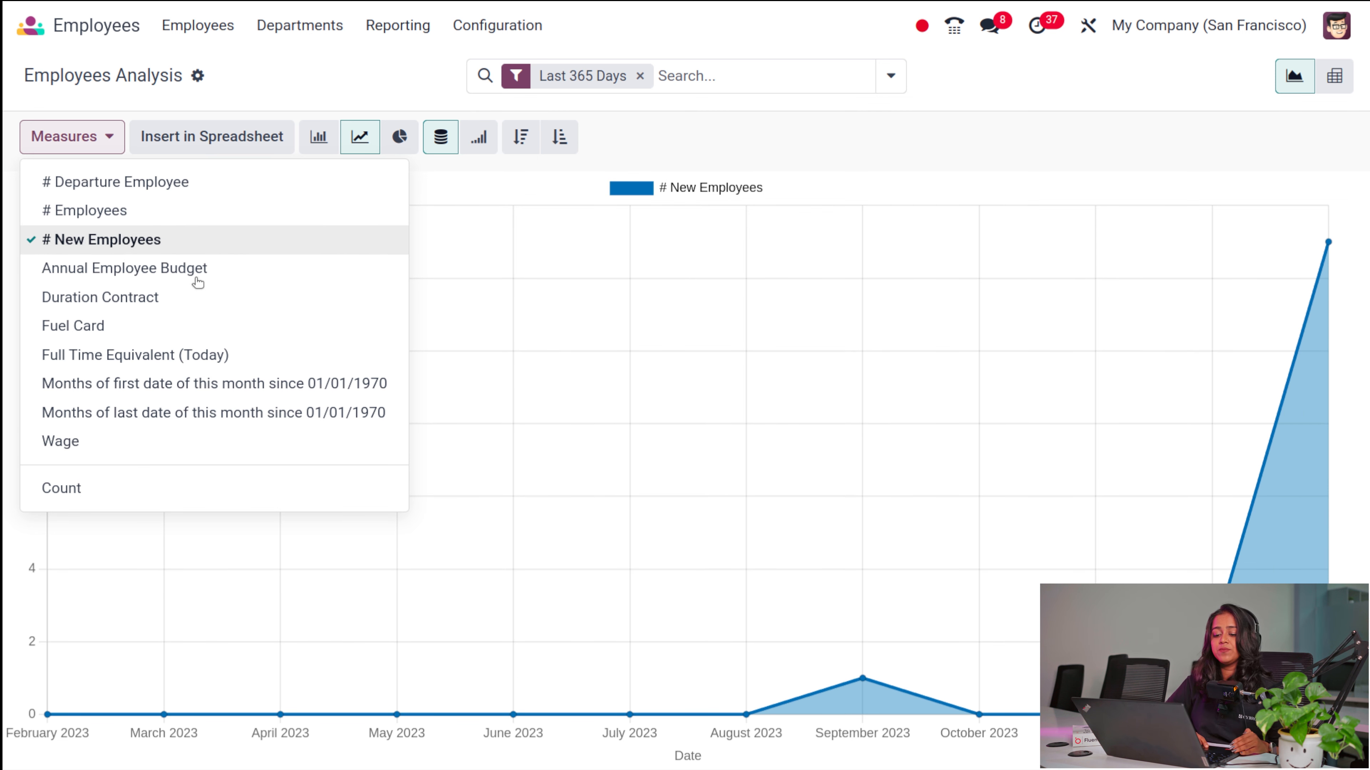
pyautogui.click(156, 297)
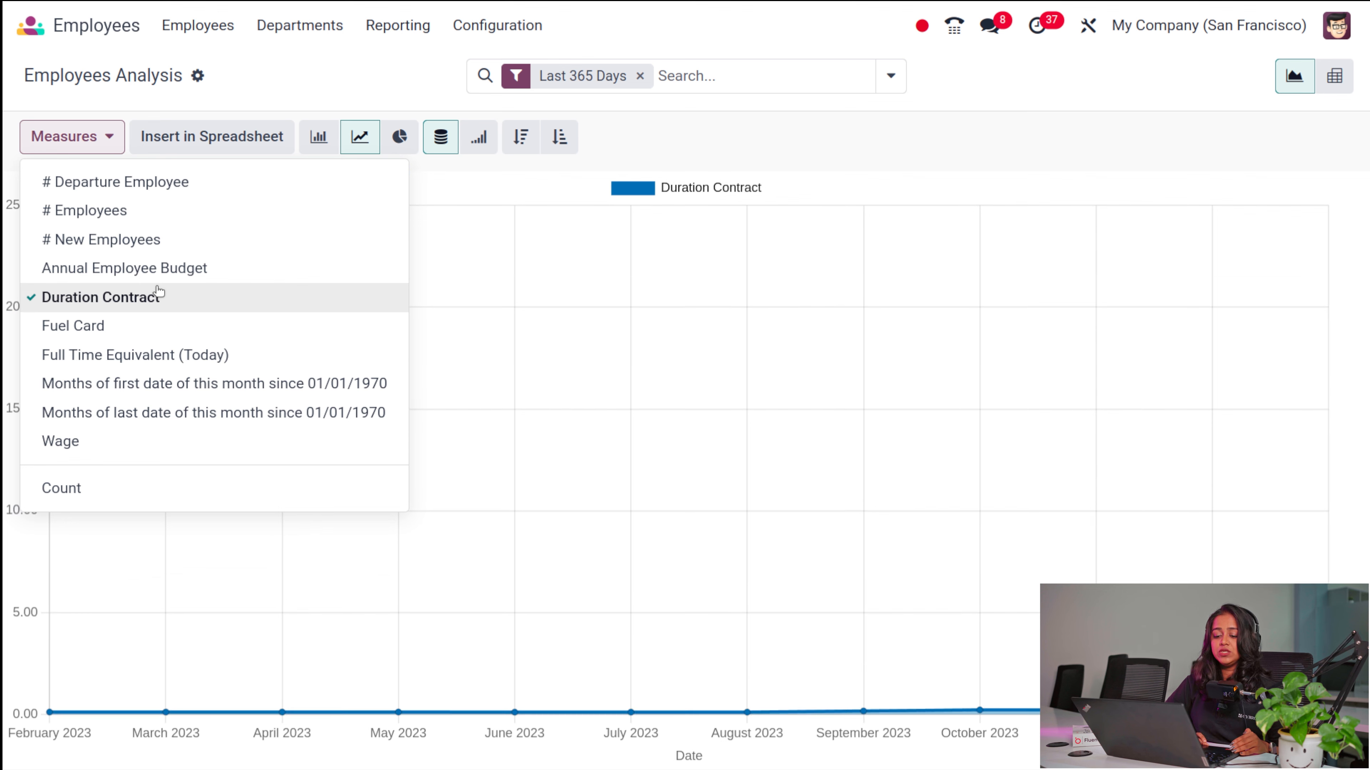
pyautogui.click(118, 334)
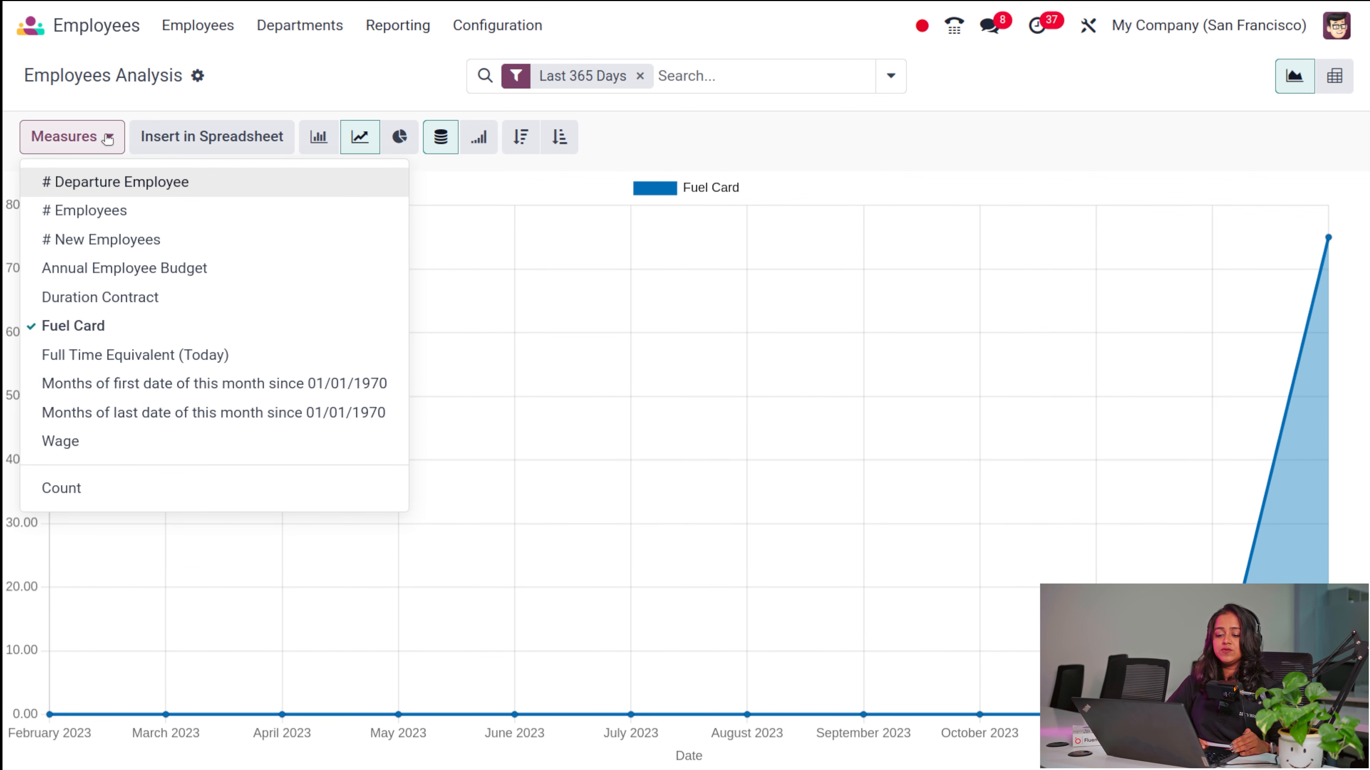
pyautogui.click(778, 156)
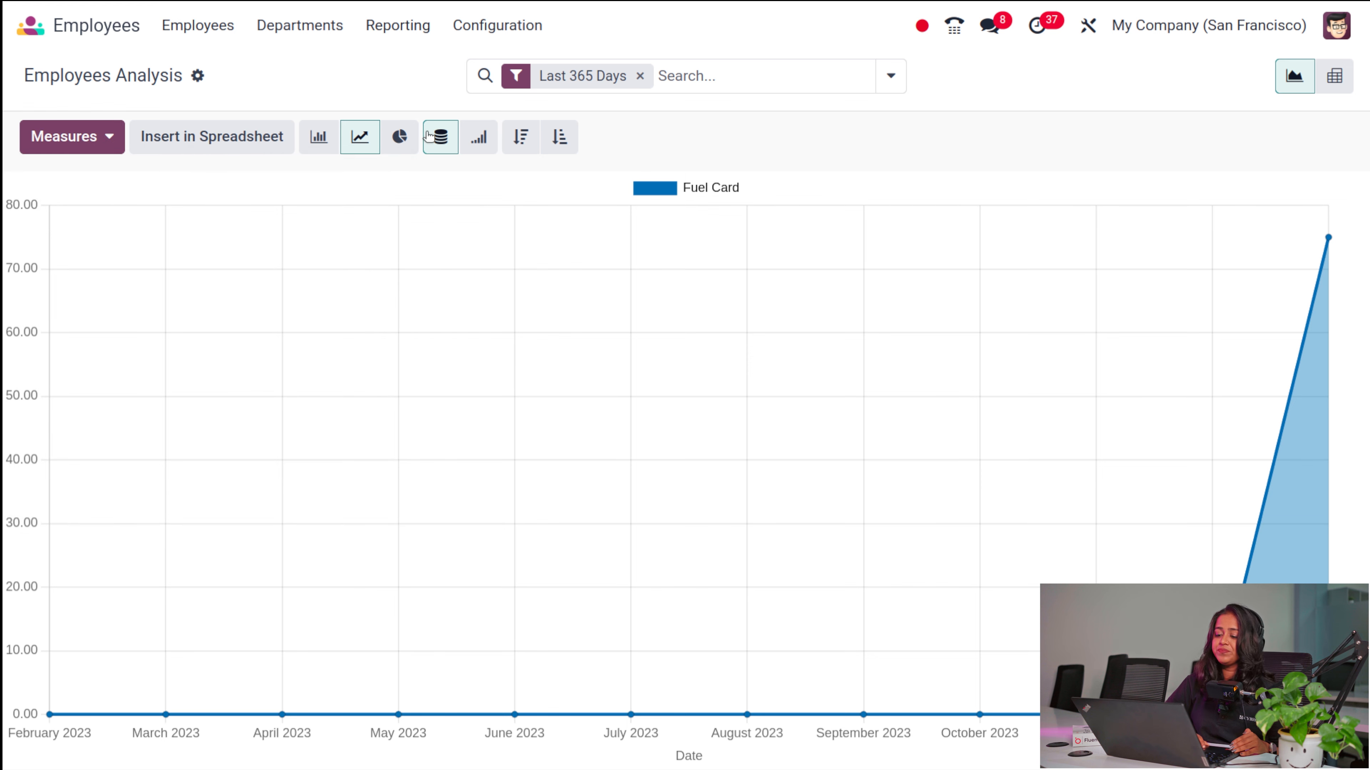
pyautogui.click(399, 136)
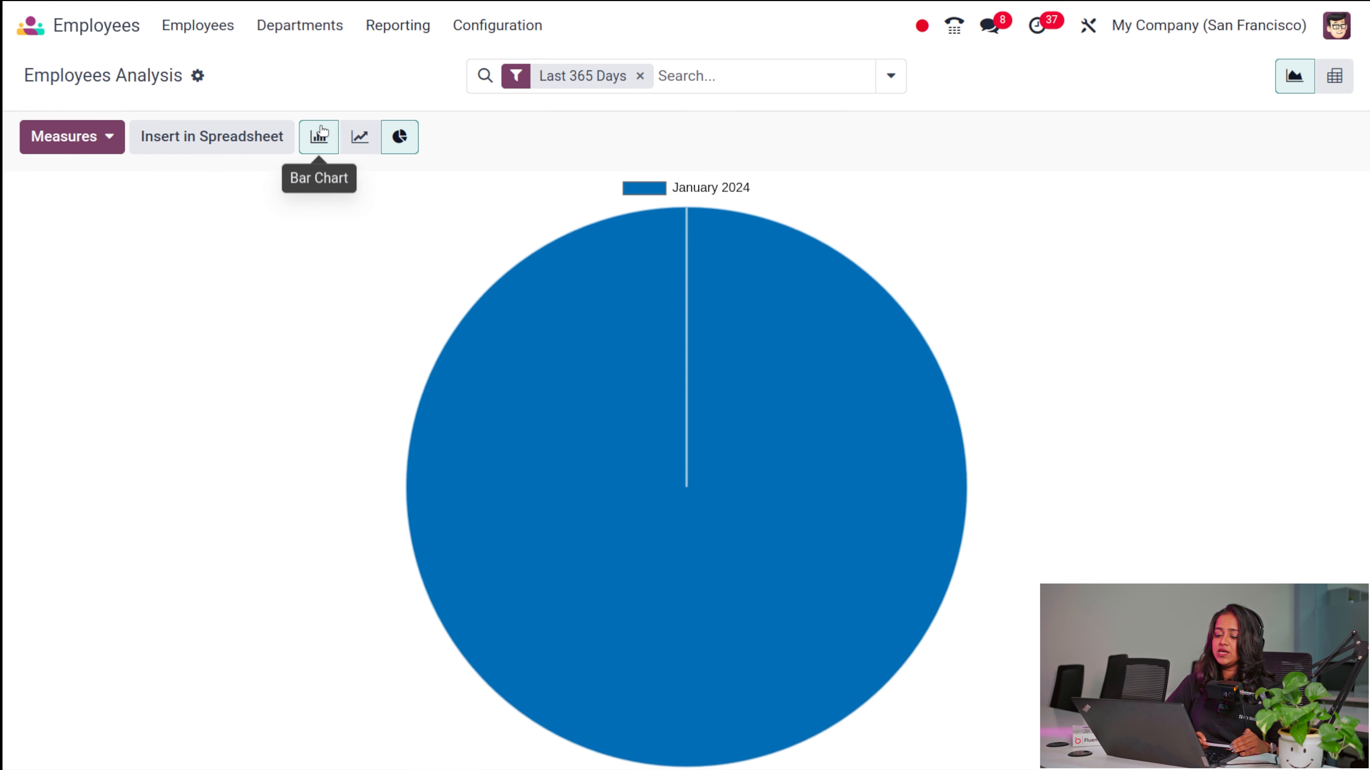
pyautogui.click(320, 136)
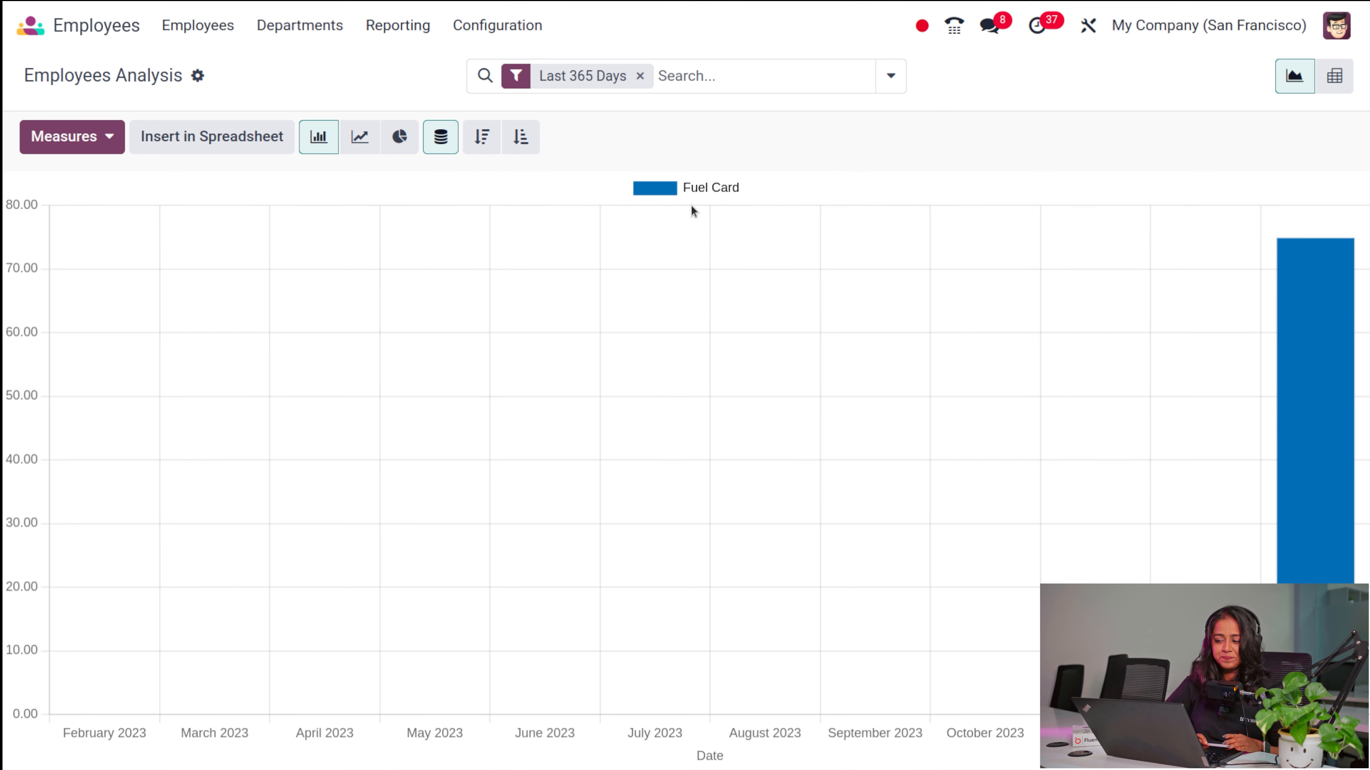
# Show the employee analysis as a pivot table and add the Duration Contract measure to it
pyautogui.click(1334, 75)
pyautogui.scroll(-8, 535, 525)
pyautogui.scroll(8, 535, 525)
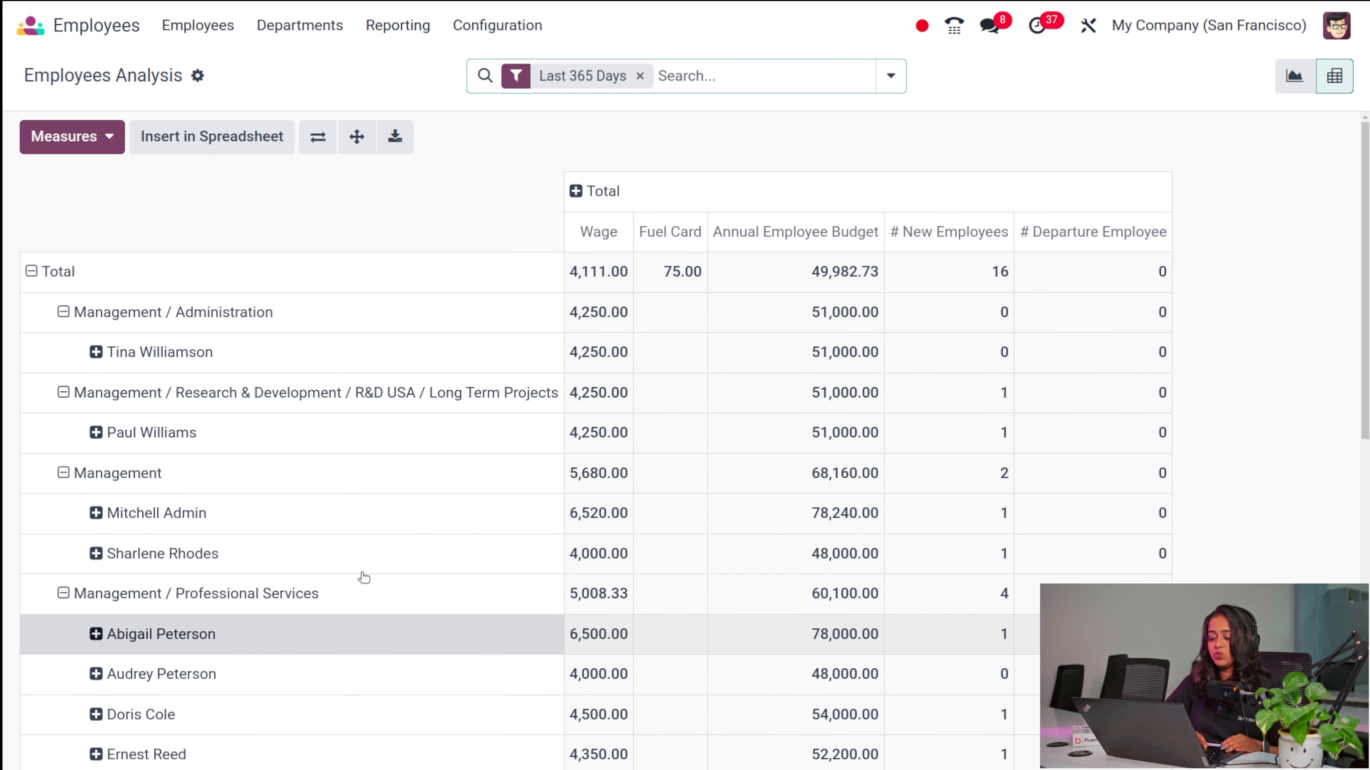
pyautogui.click(68, 138)
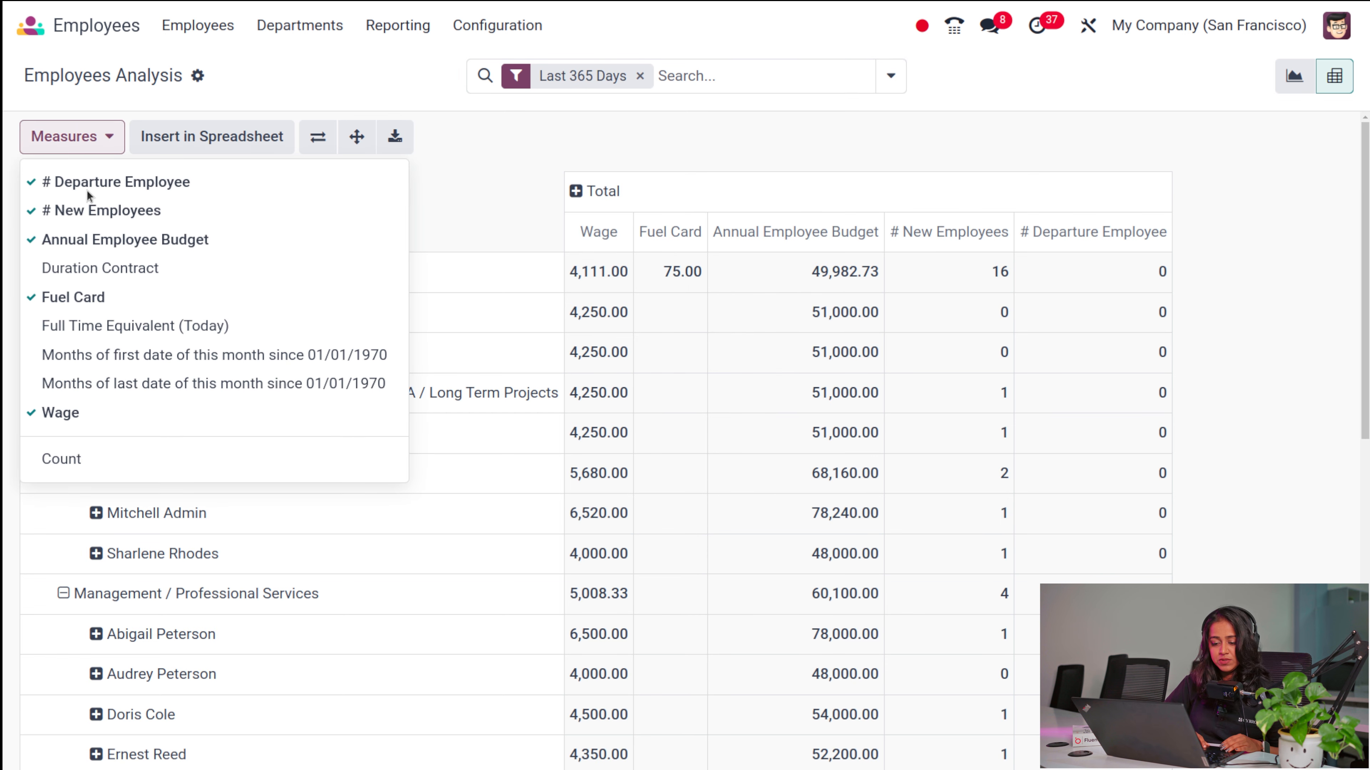
pyautogui.click(102, 269)
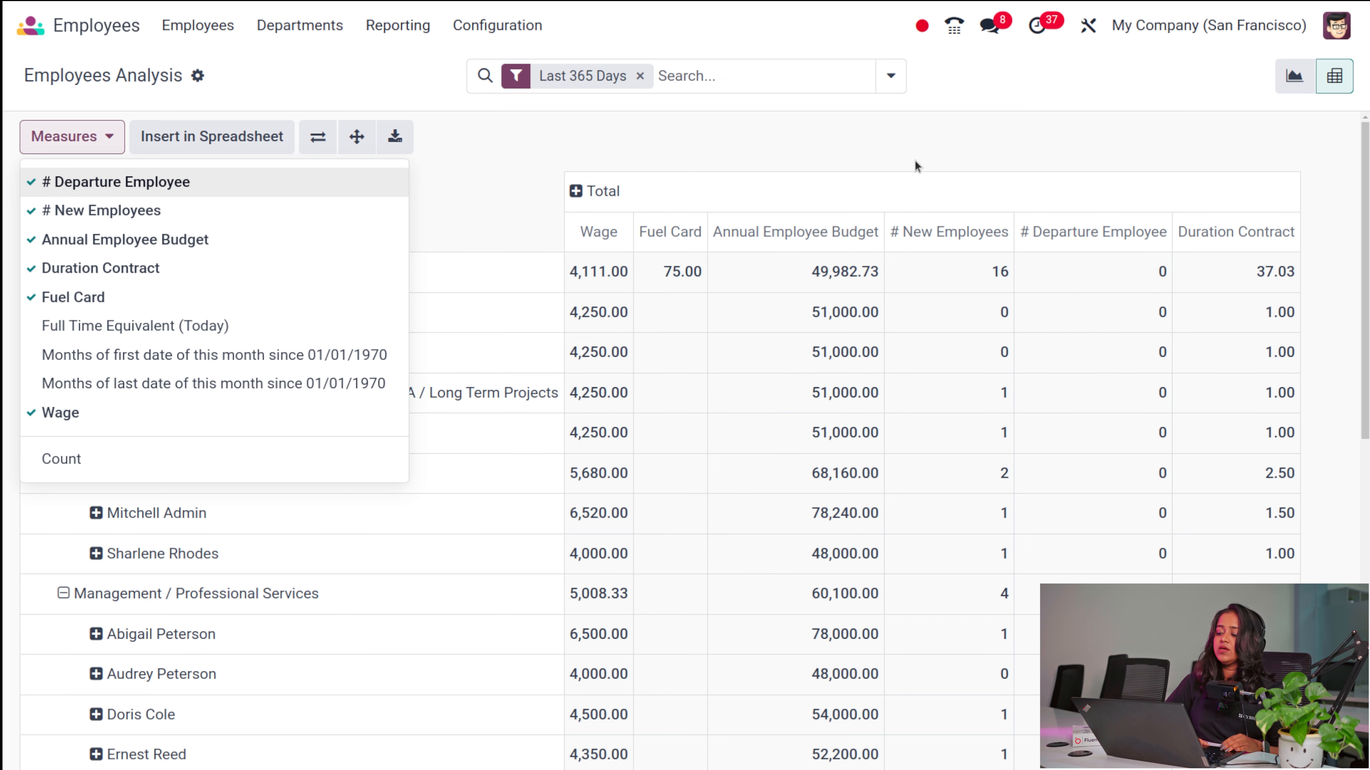
pyautogui.click(890, 147)
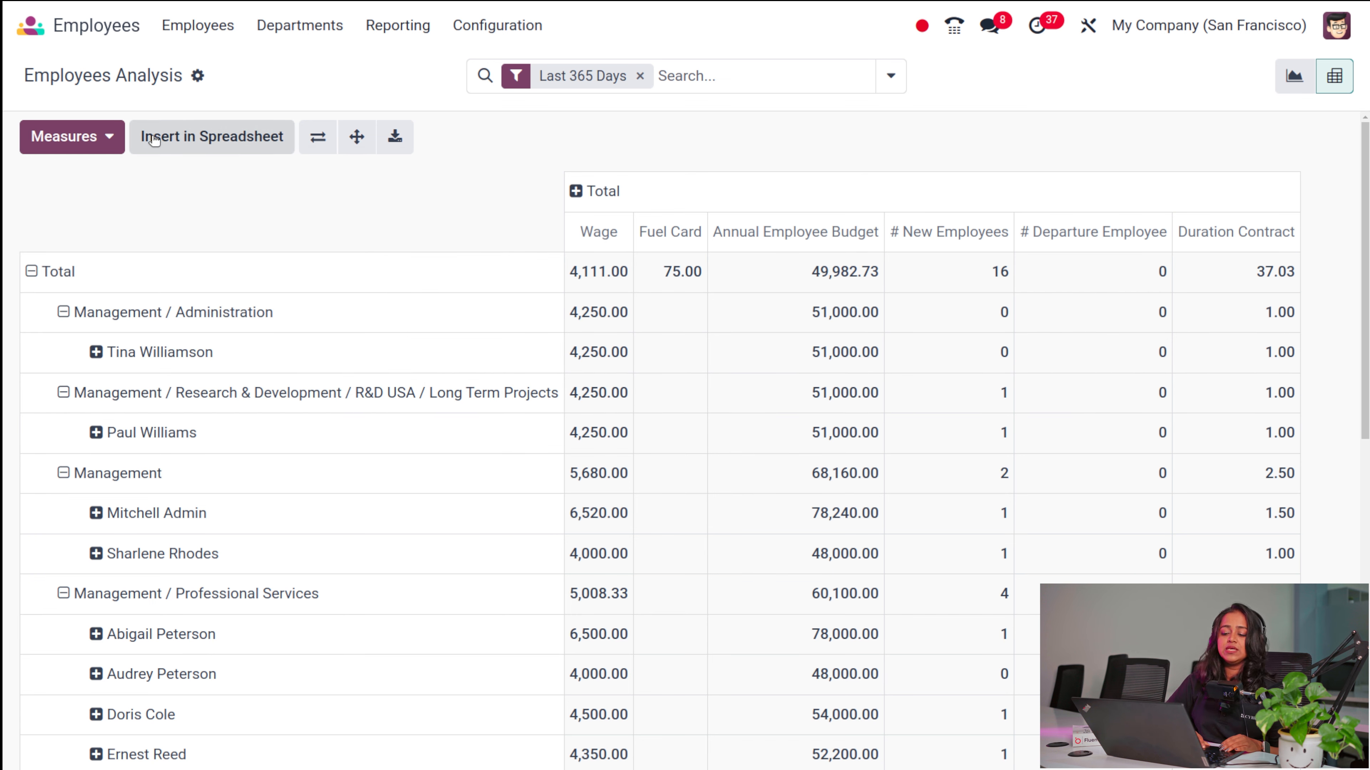
# Open the Presence report and look through the absent and present employee cards with their action options
pyautogui.click(376, 38)
pyautogui.click(423, 100)
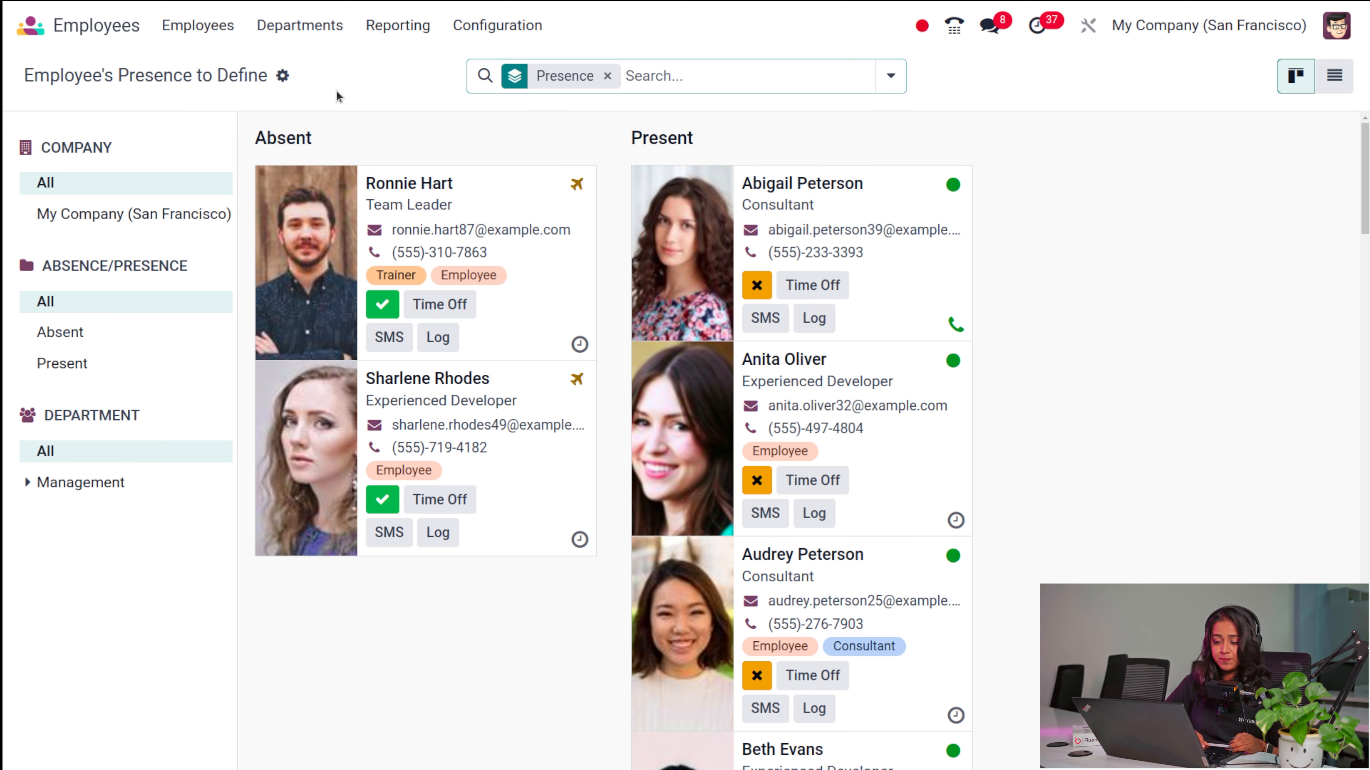
pyautogui.scroll(-10, 393, 488)
pyautogui.scroll(10, 393, 489)
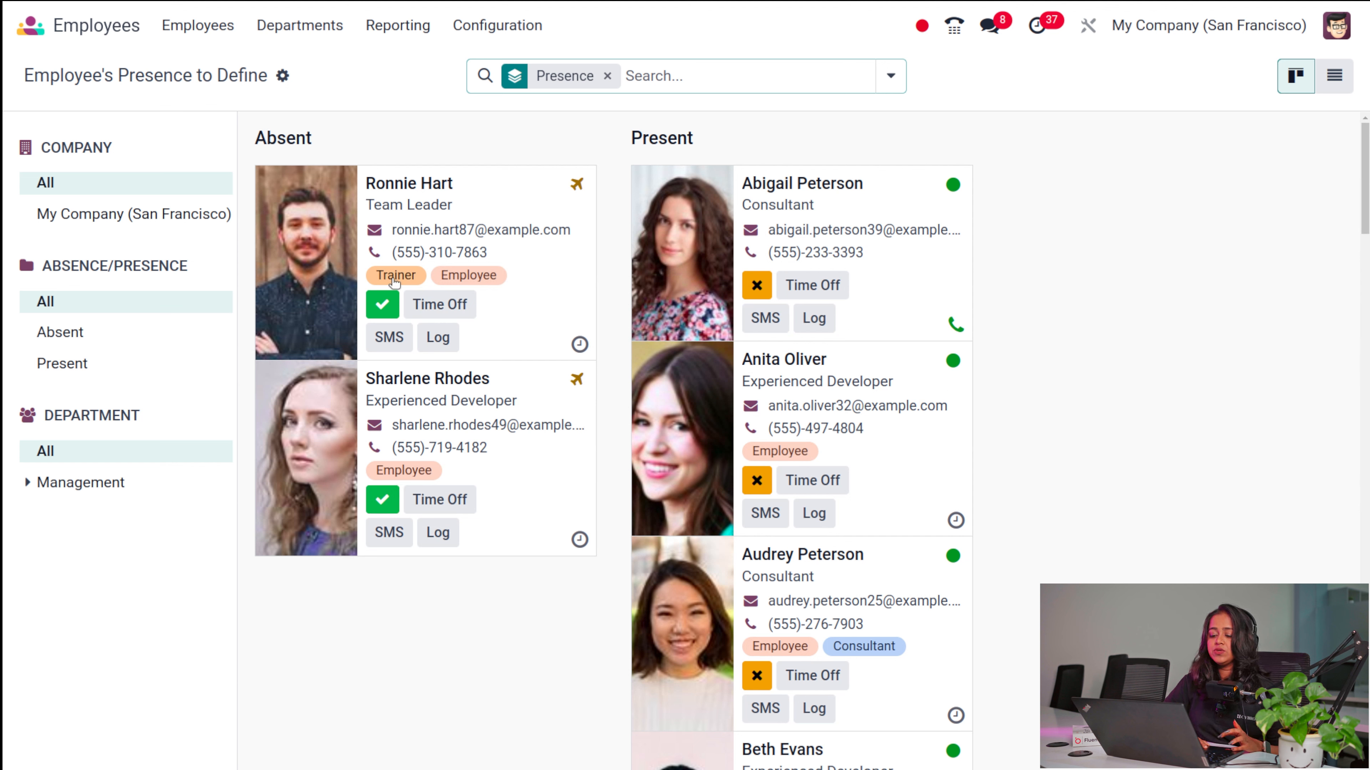
pyautogui.click(379, 309)
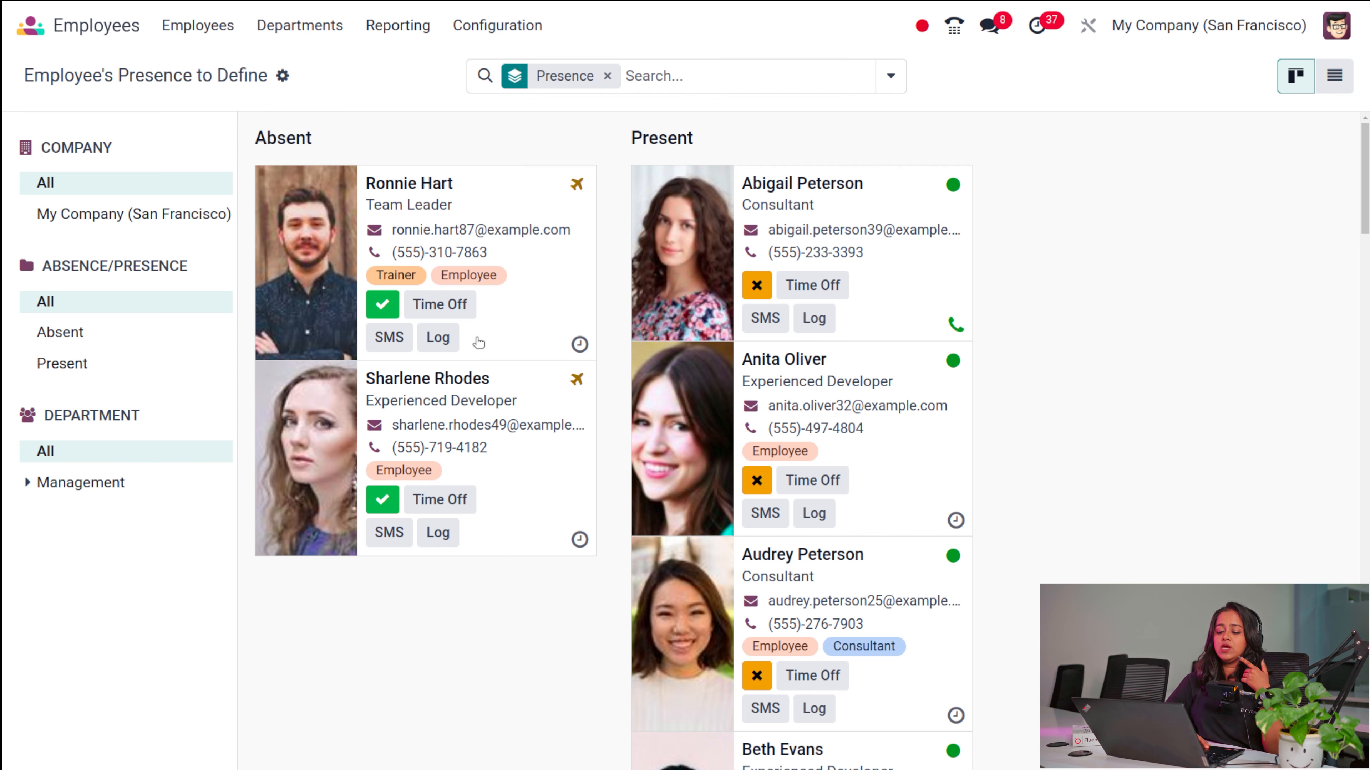
pyautogui.scroll(-10, 489, 468)
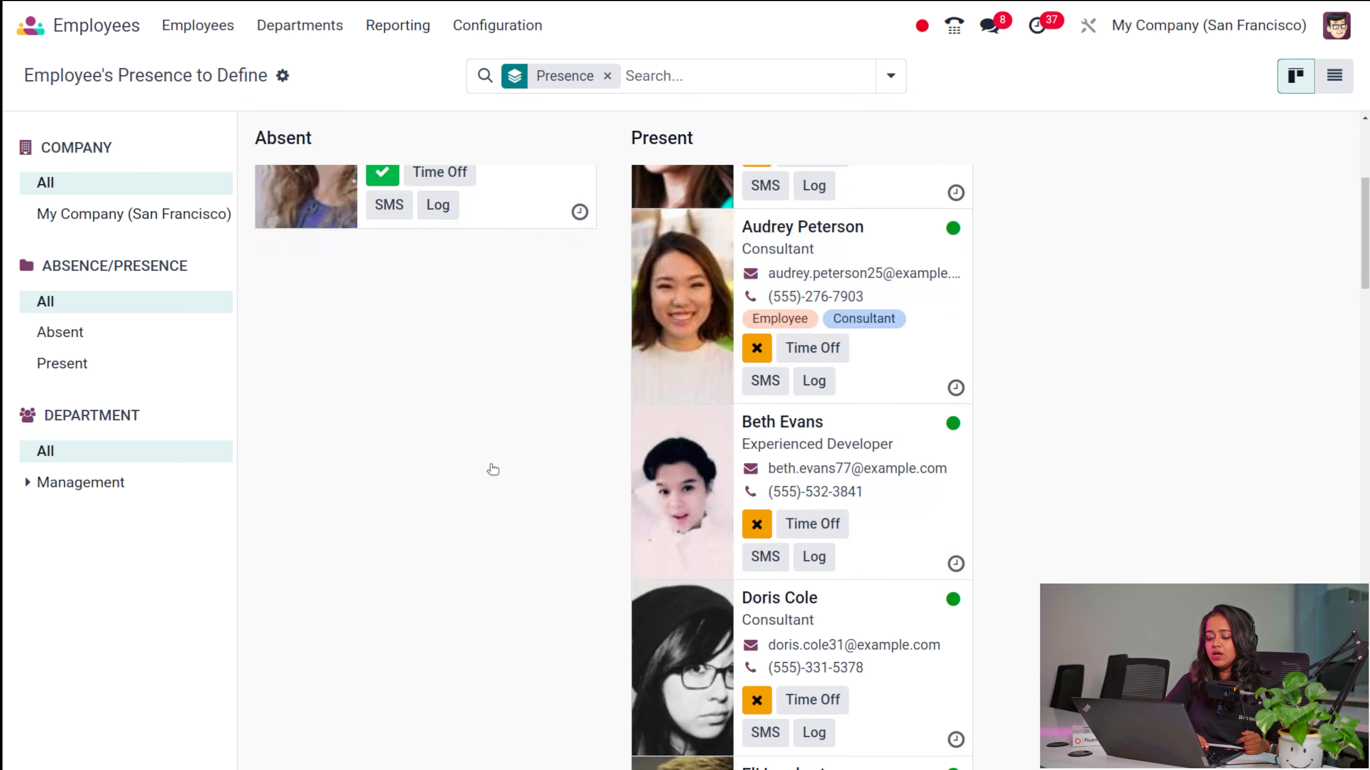
pyautogui.scroll(10, 490, 470)
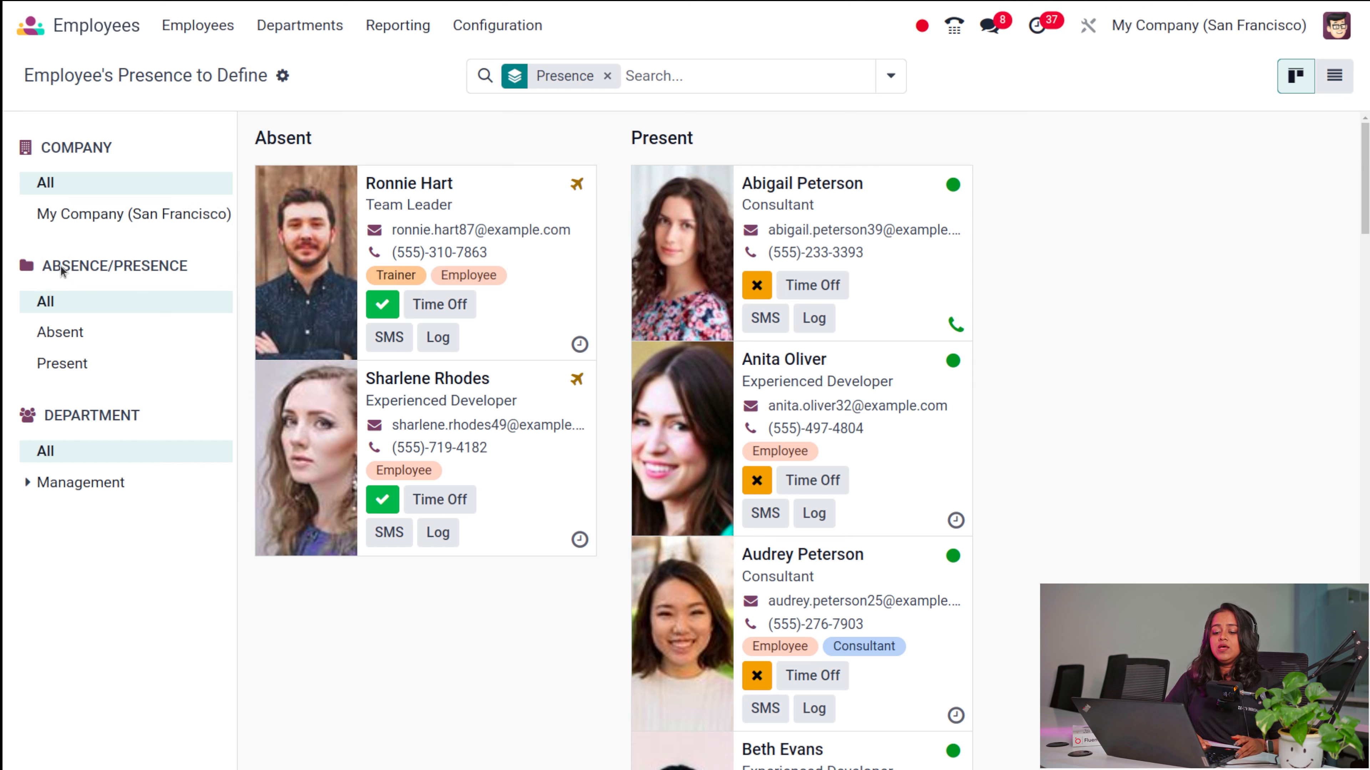
# Filter the presence report by Absent and by Present, looking through the employees listed for each
pyautogui.click(89, 330)
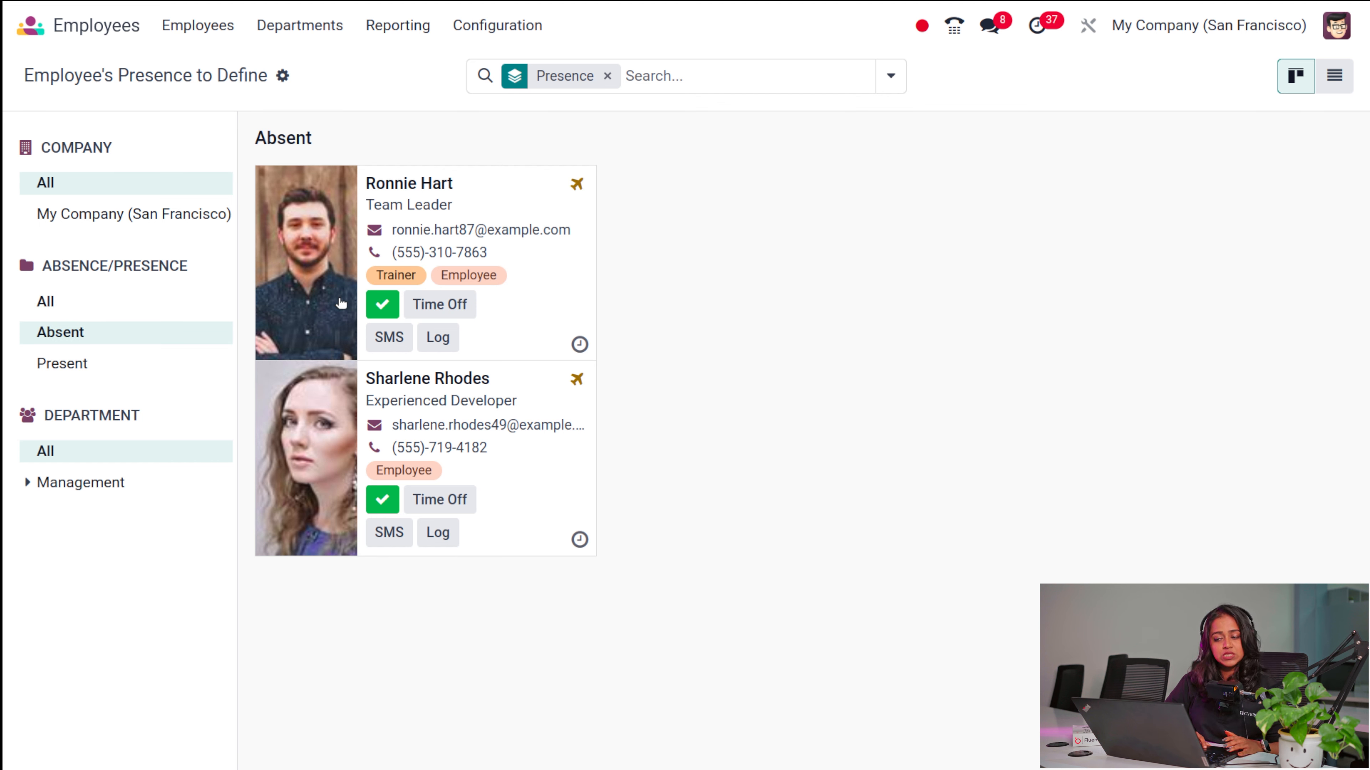
pyautogui.click(129, 359)
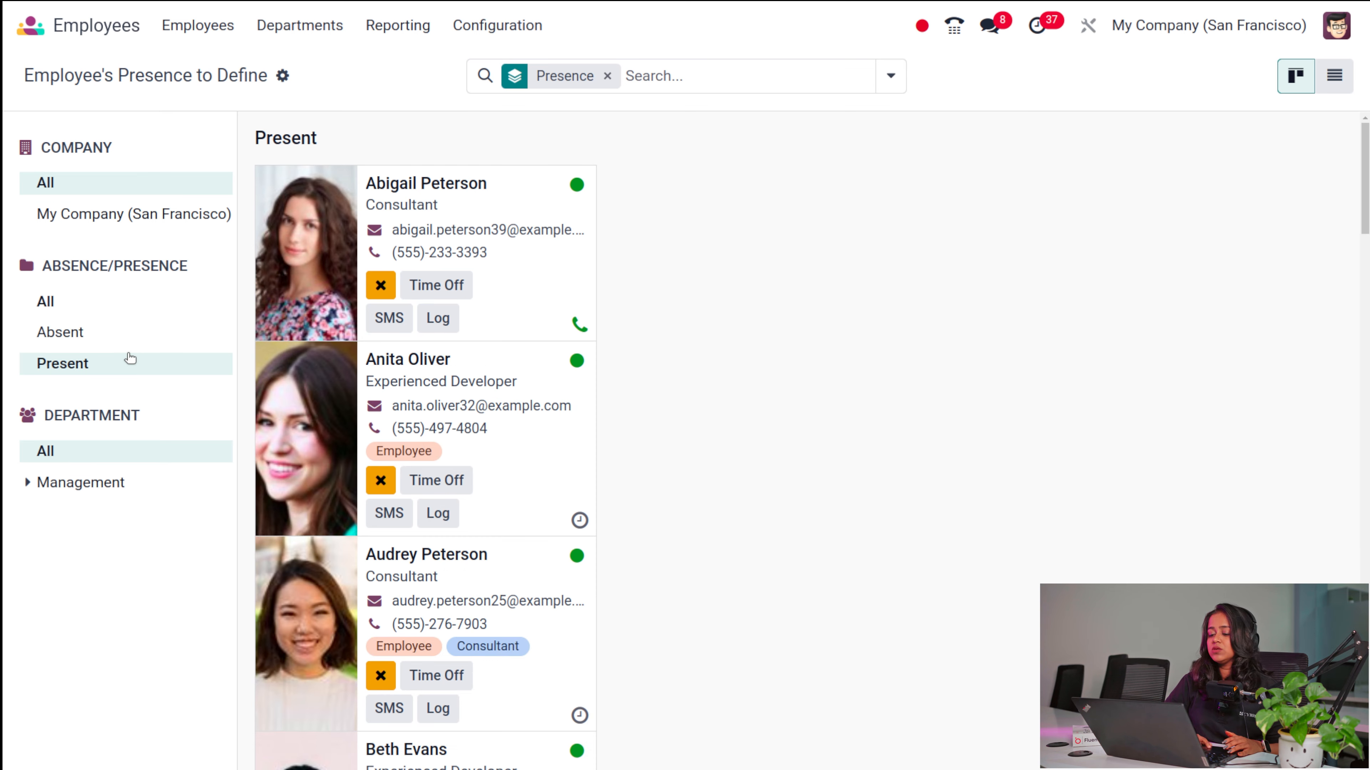
pyautogui.scroll(-15, 420, 626)
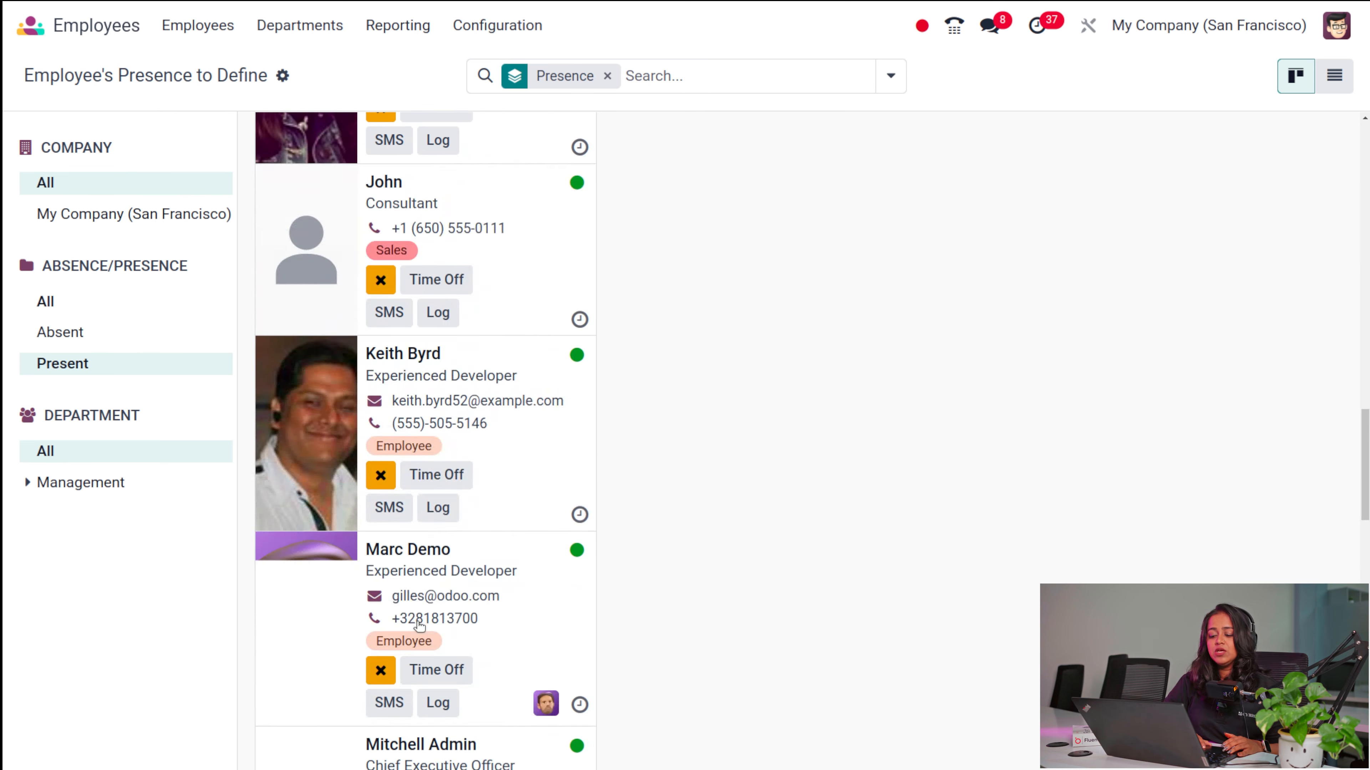
pyautogui.scroll(-10, 420, 626)
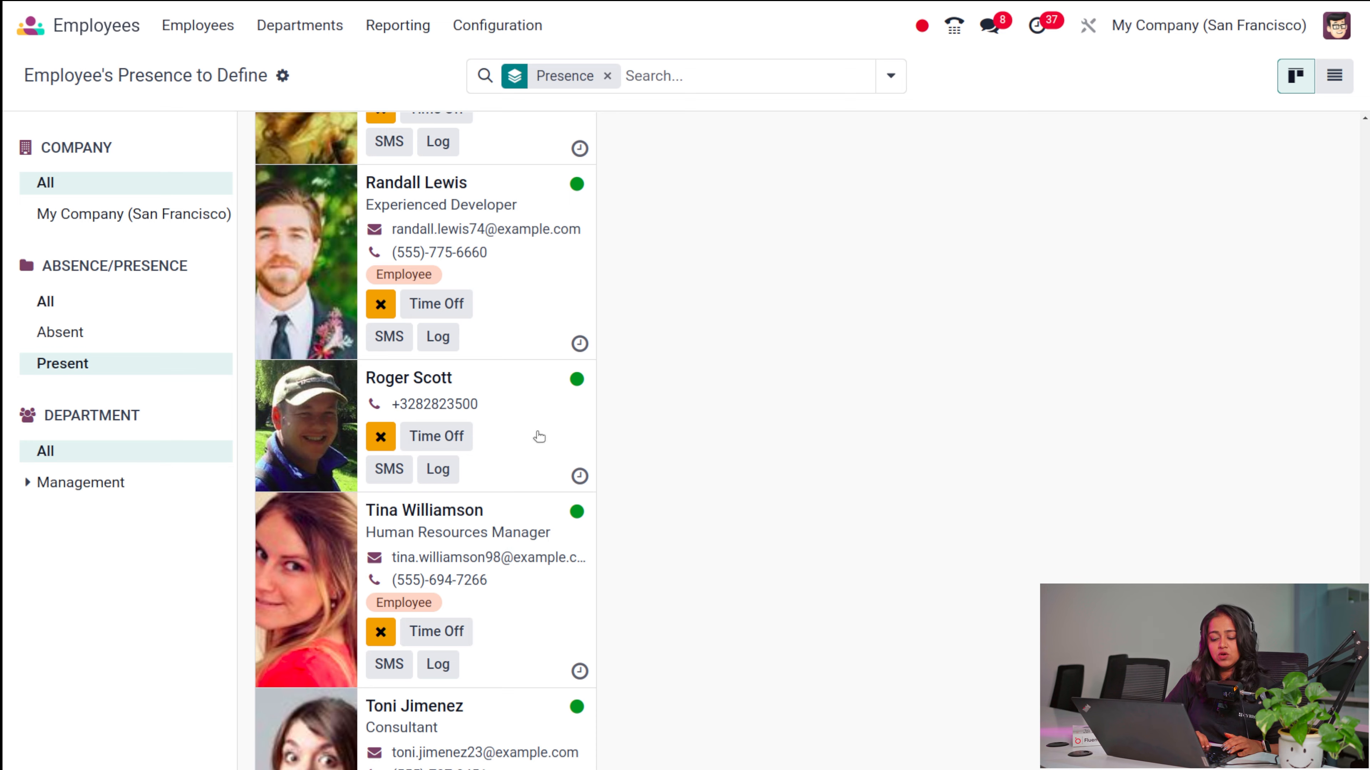
pyautogui.scroll(-4, 539, 437)
pyautogui.scroll(20, 539, 437)
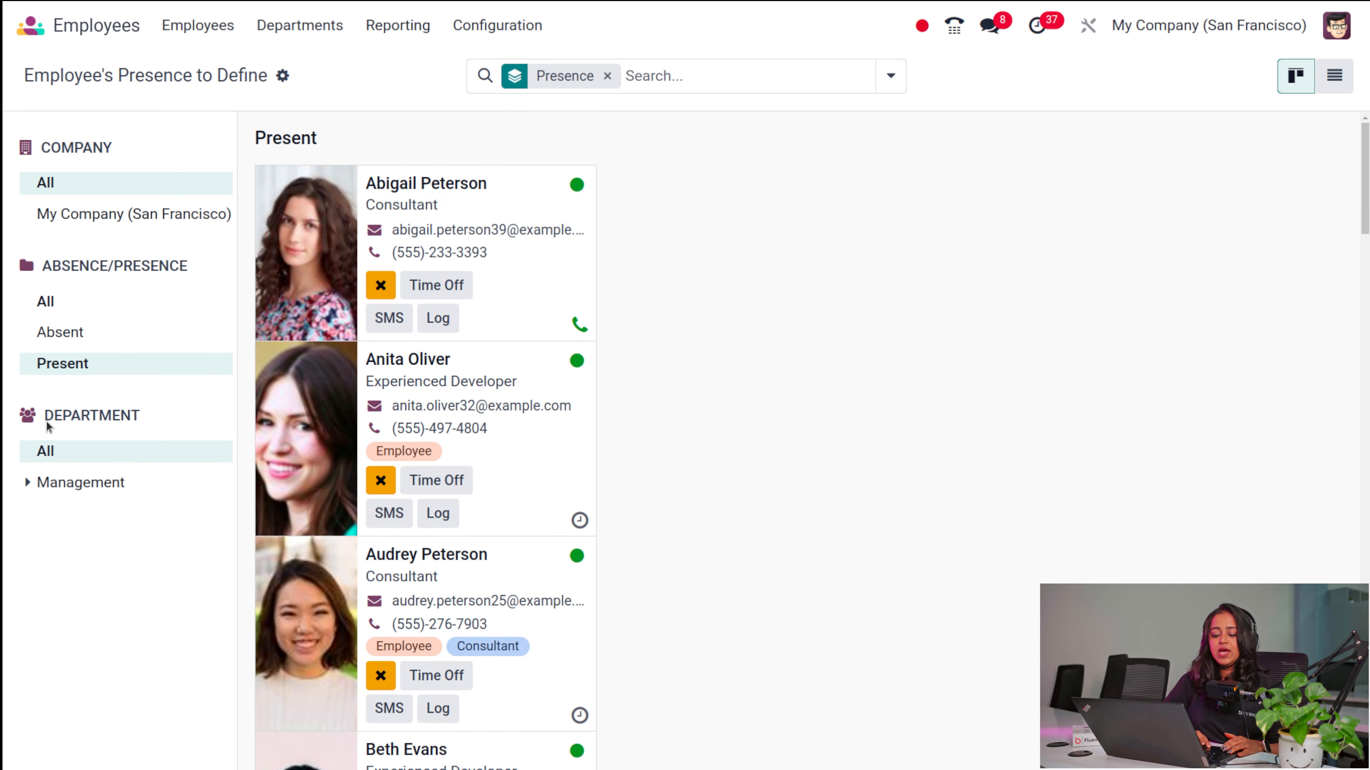
# Limit the presence report to the Management department and display it as a list
pyautogui.click(100, 480)
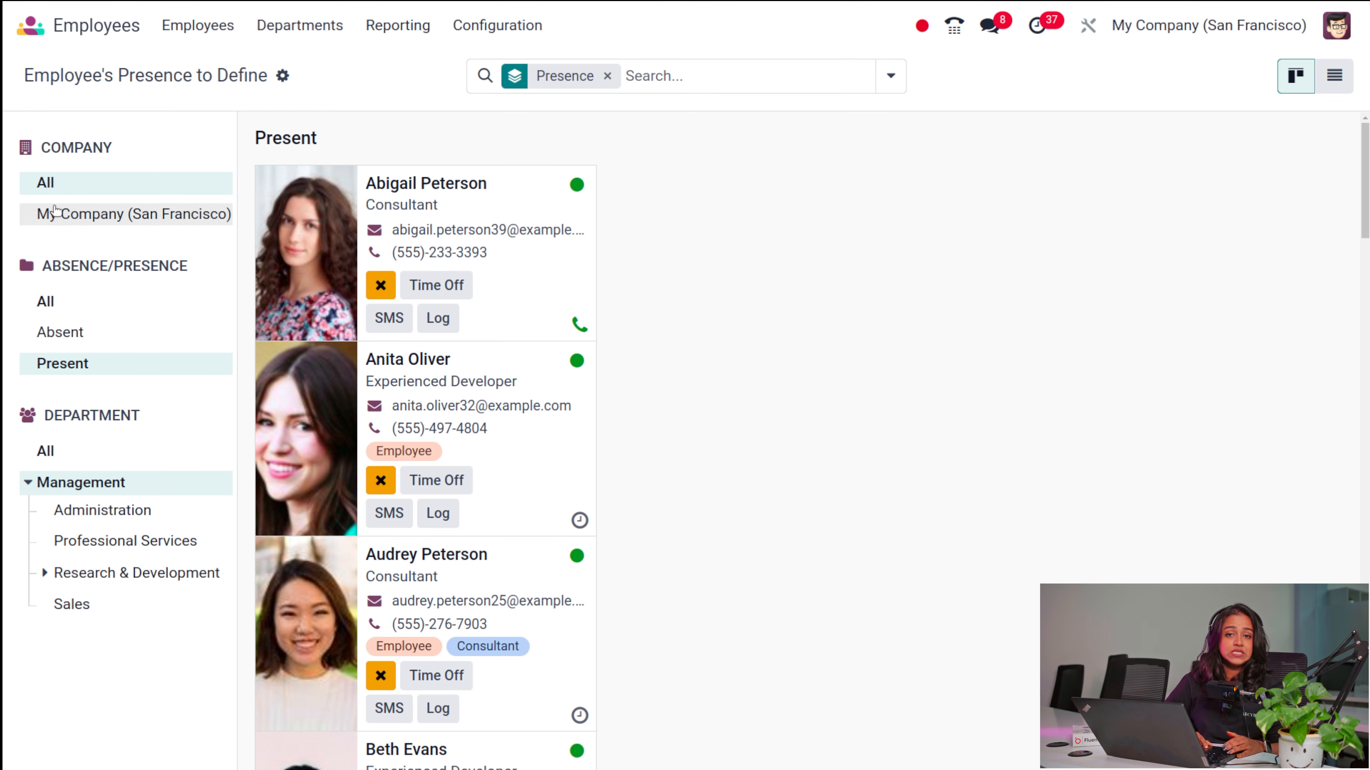
pyautogui.click(393, 24)
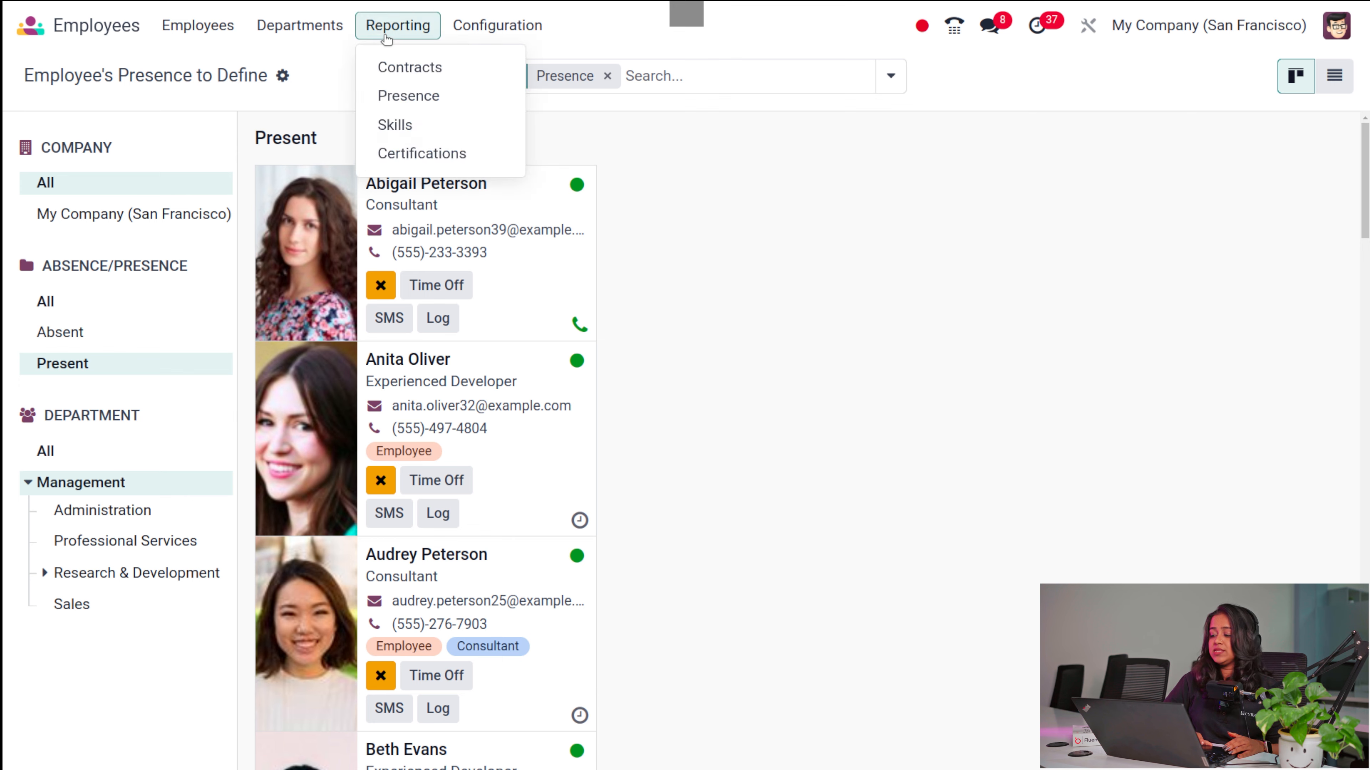
pyautogui.click(860, 216)
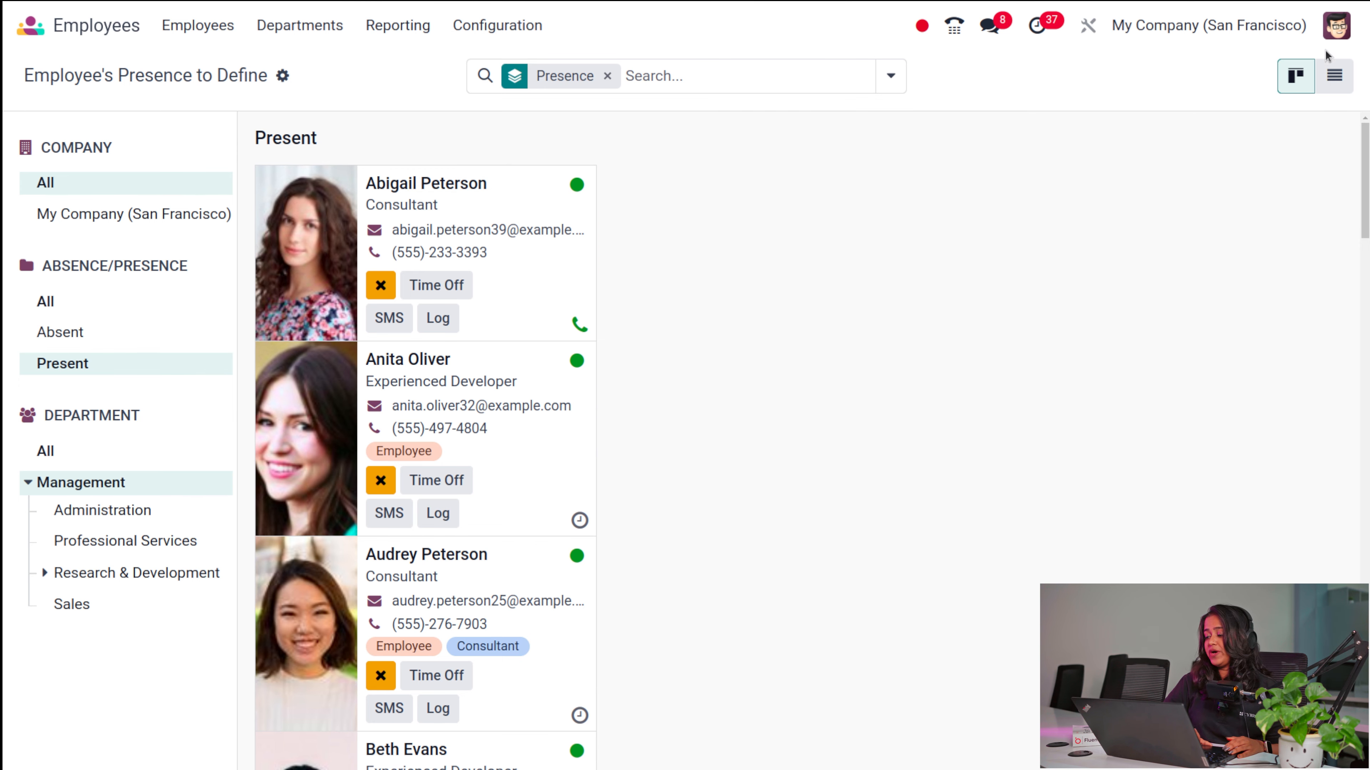
pyautogui.click(1330, 66)
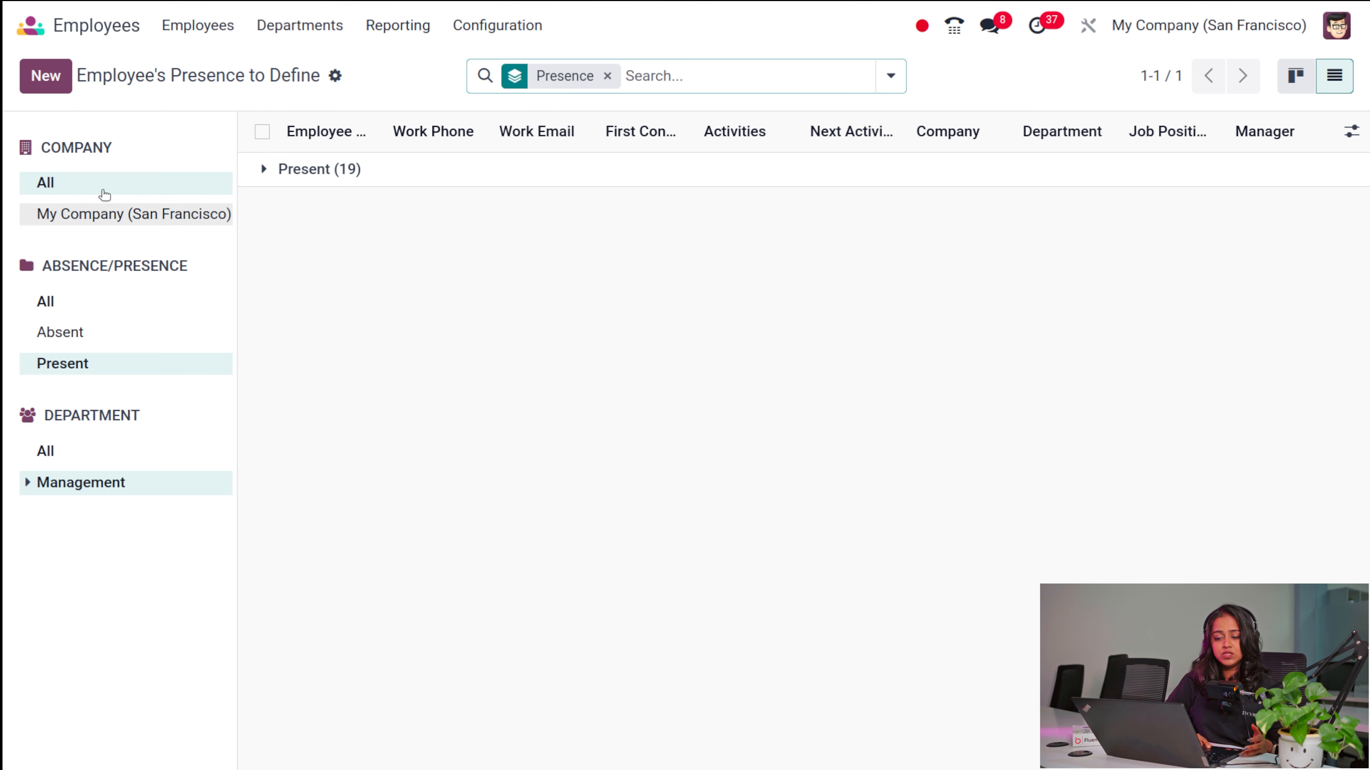
# Open a blank employee form from the presence list, look over its fields, and return without entering anything
pyautogui.click(51, 78)
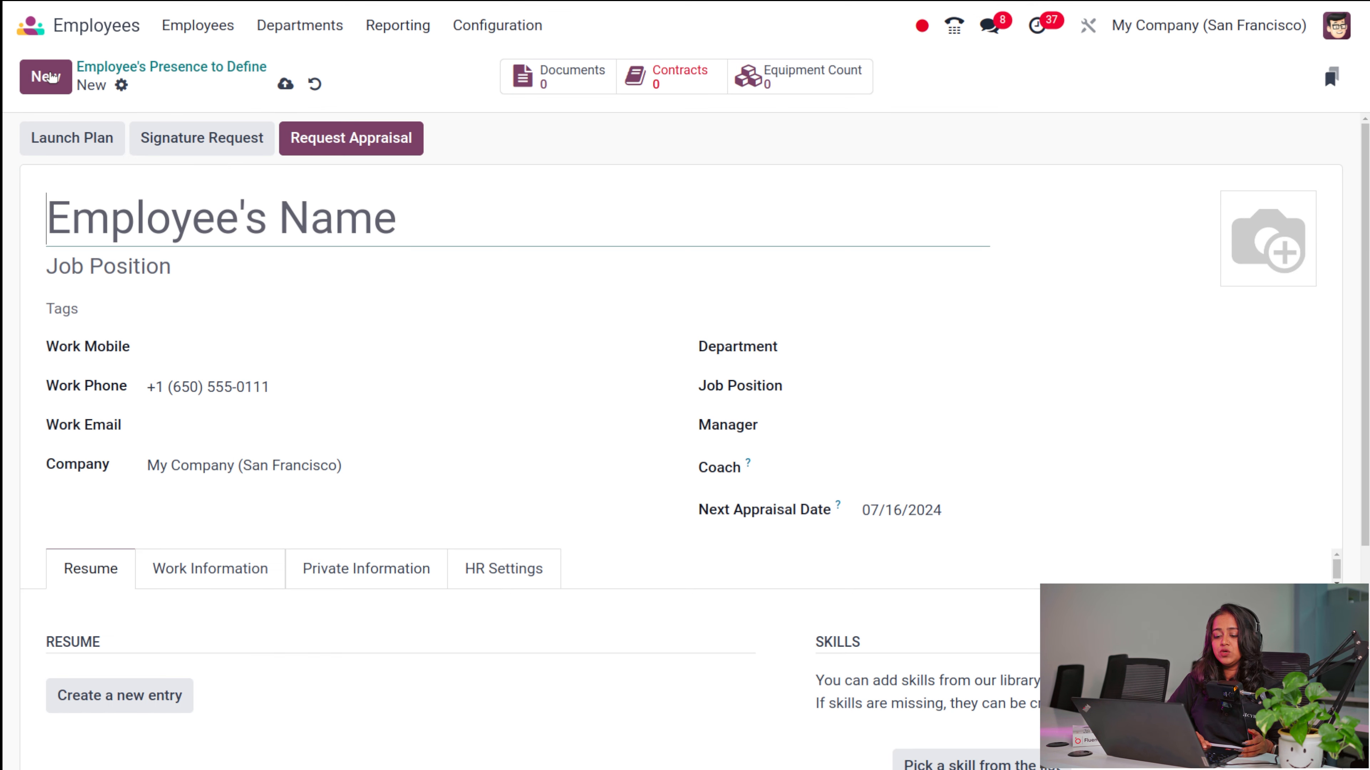
pyautogui.scroll(-5, 318, 493)
pyautogui.scroll(5, 318, 497)
pyautogui.scroll(-5, 318, 495)
pyautogui.scroll(5, 318, 496)
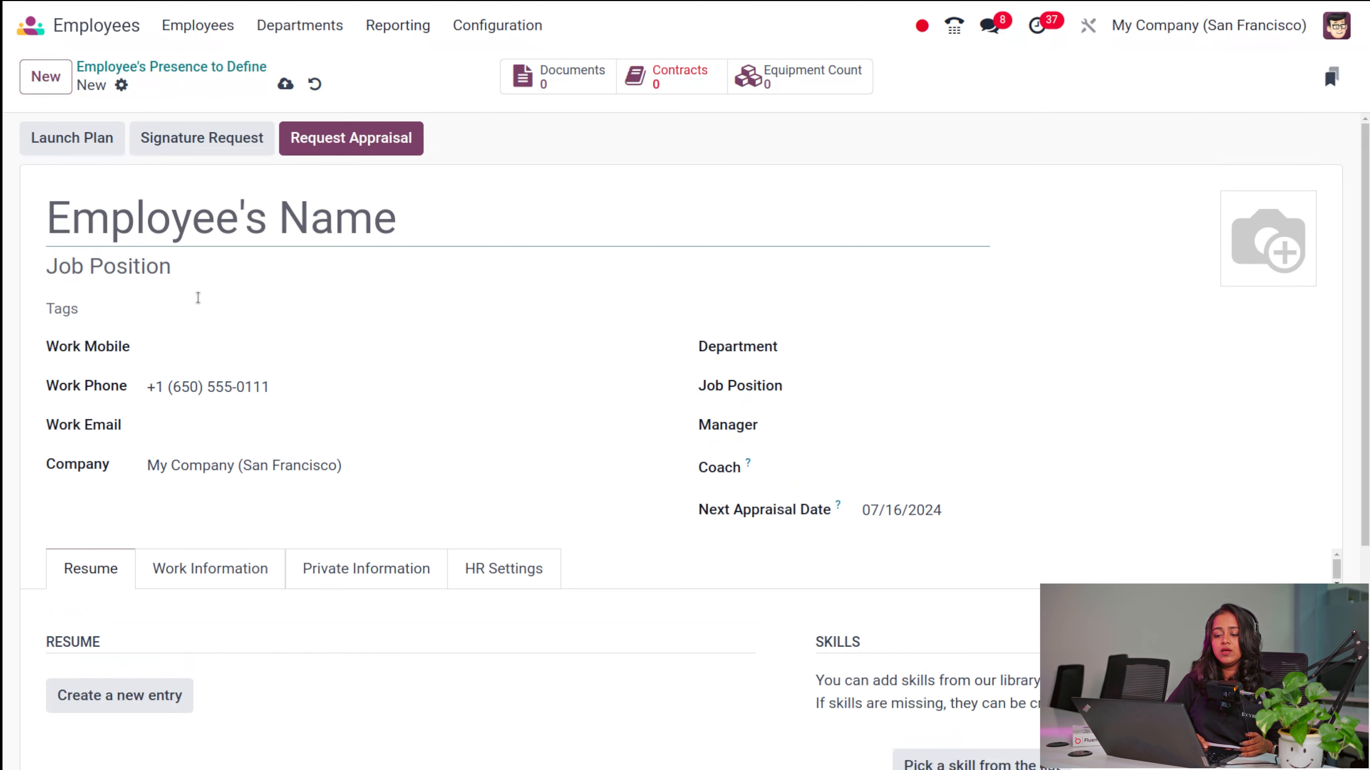
pyautogui.click(173, 64)
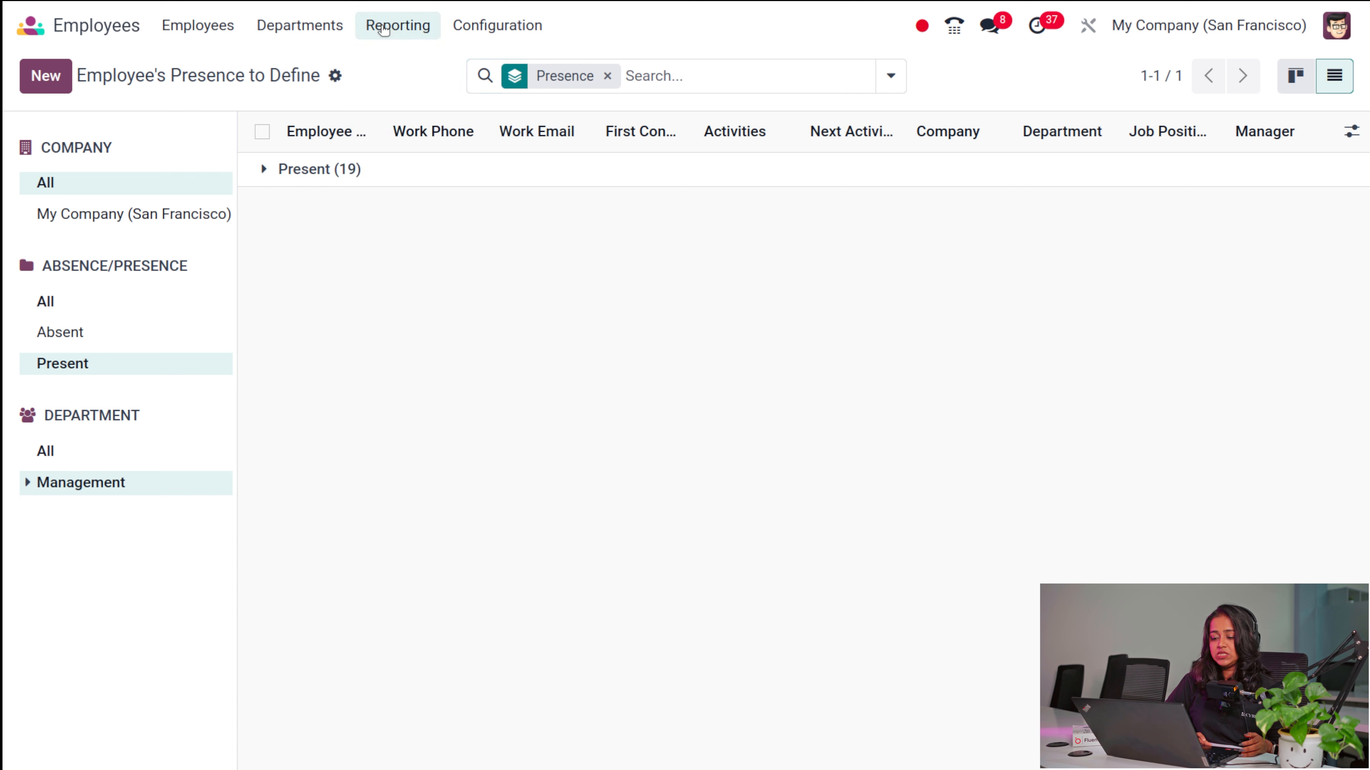
# Open the Skills report and unfold the first employee's group to examine skill types, skills and levels
pyautogui.click(386, 27)
pyautogui.click(388, 132)
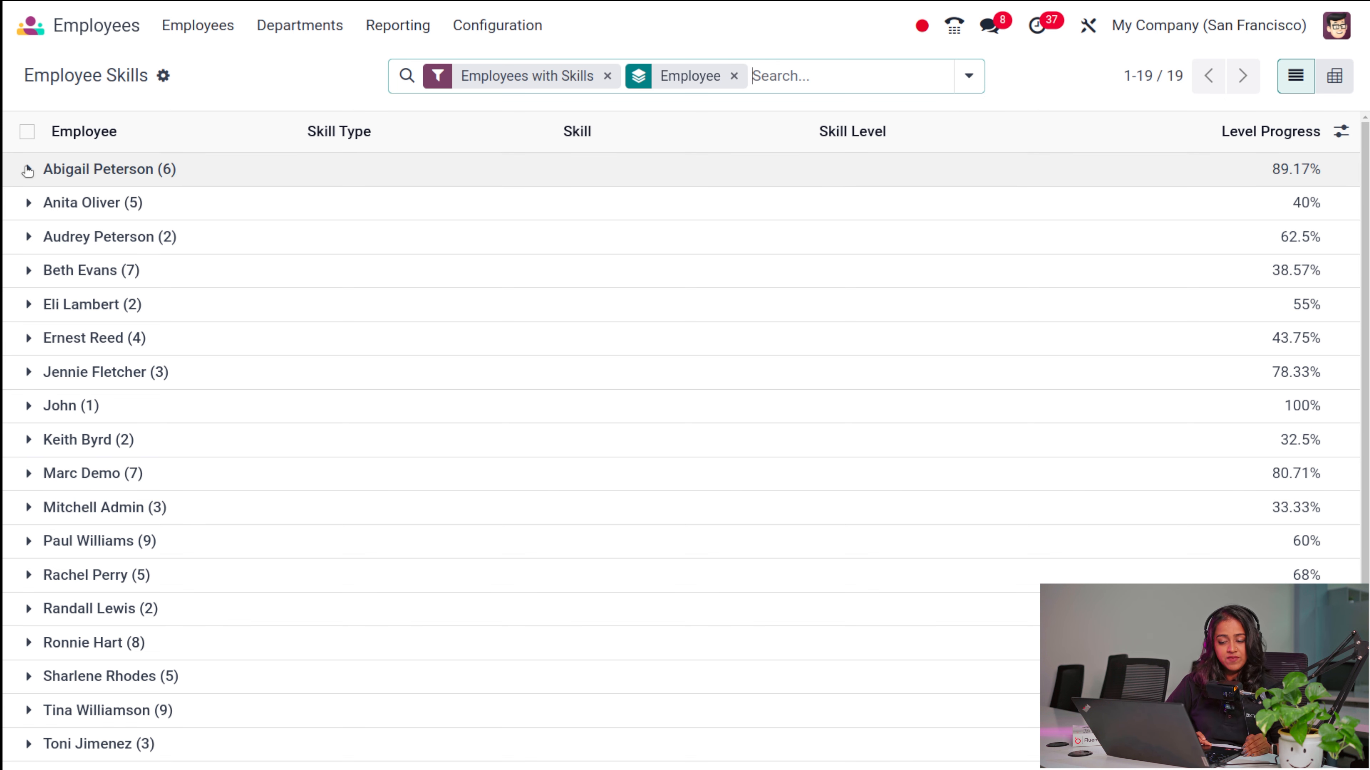
pyautogui.click(27, 171)
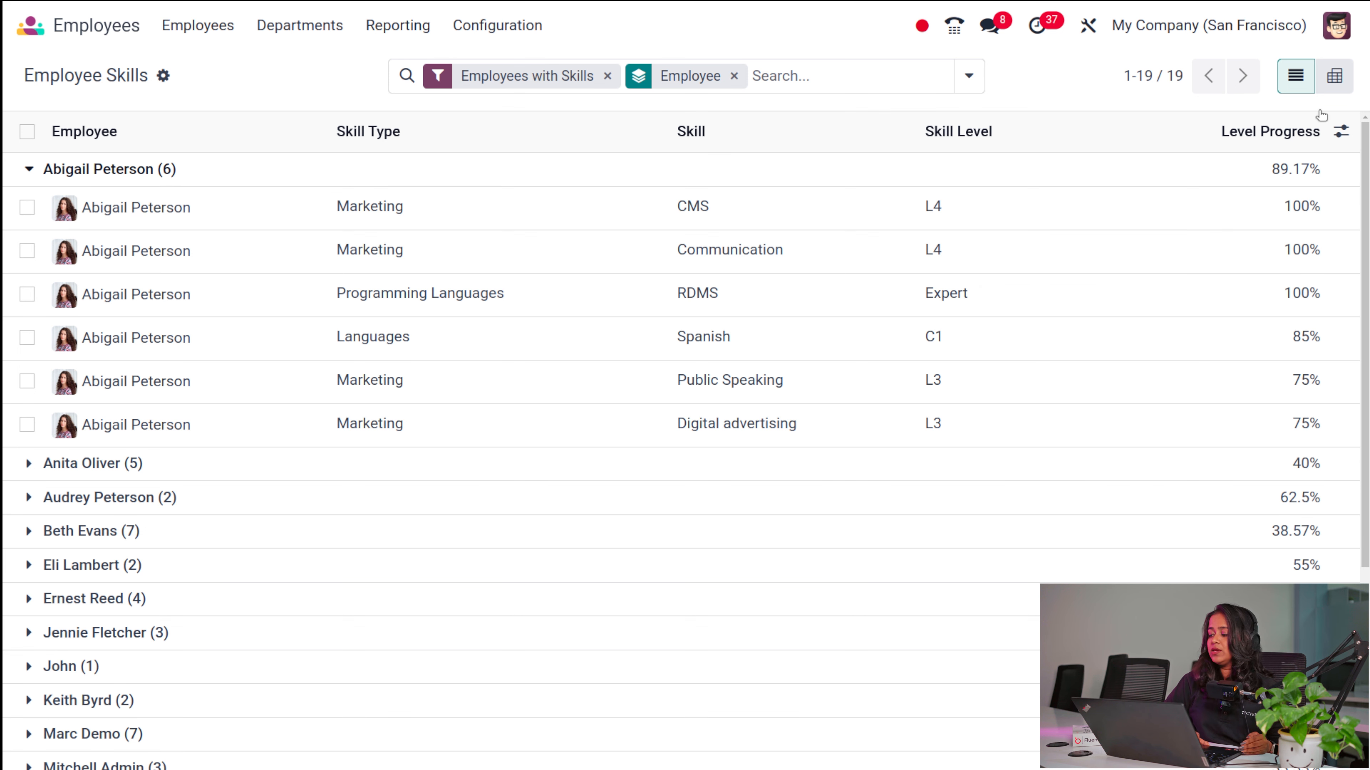
# Show the employee skills as a pivot table and examine the level progress across all skill columns
pyautogui.click(1335, 77)
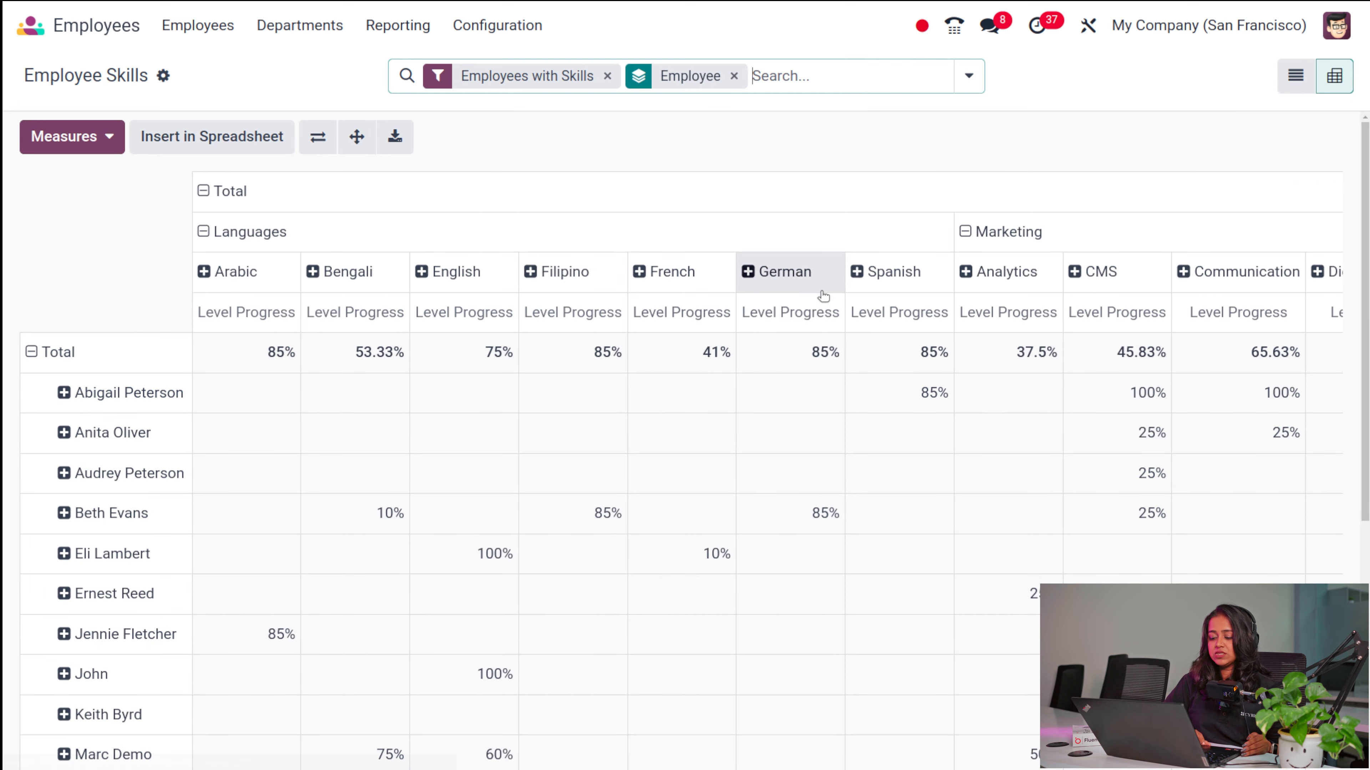
pyautogui.scroll(-5, 777, 591)
pyautogui.scroll(5, 778, 591)
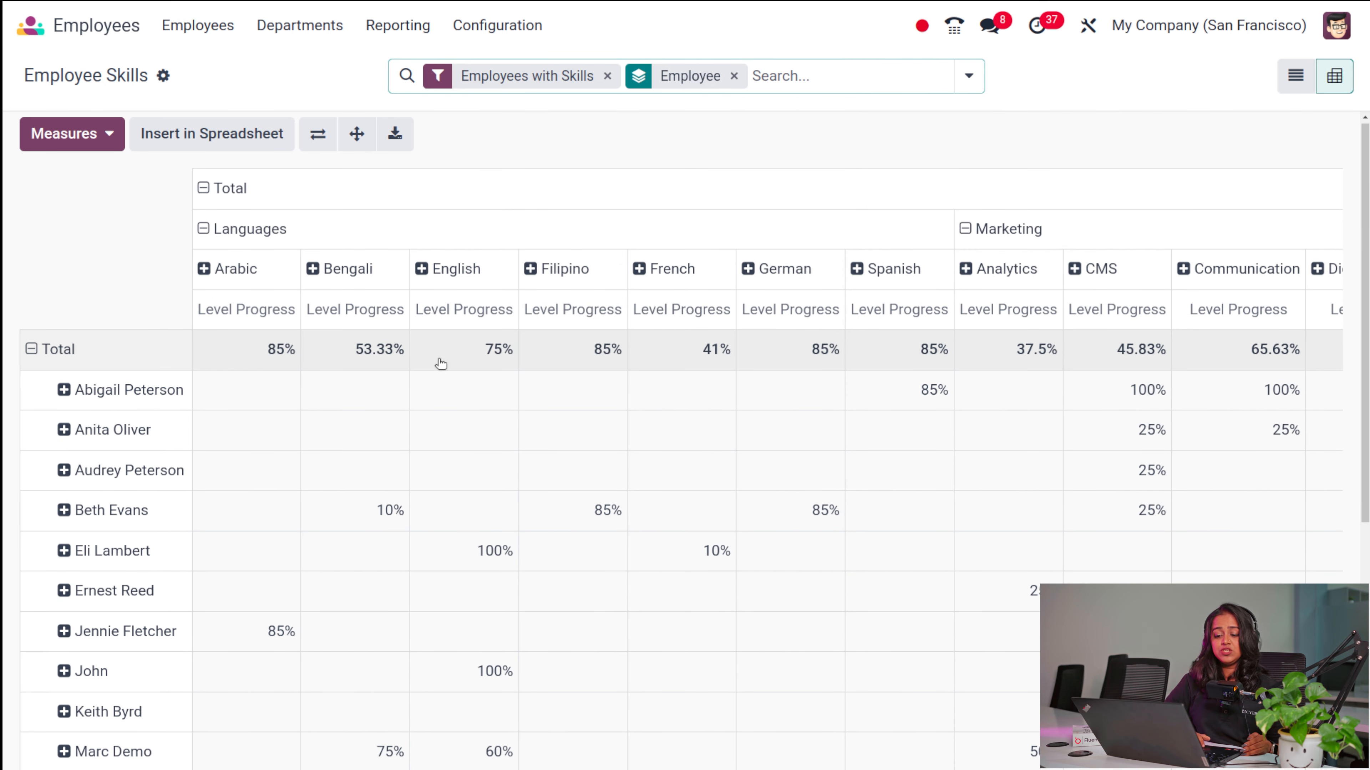
pyautogui.hscroll(10, 1046, 297)
pyautogui.hscroll(5, 1061, 292)
pyautogui.hscroll(-15, 1061, 291)
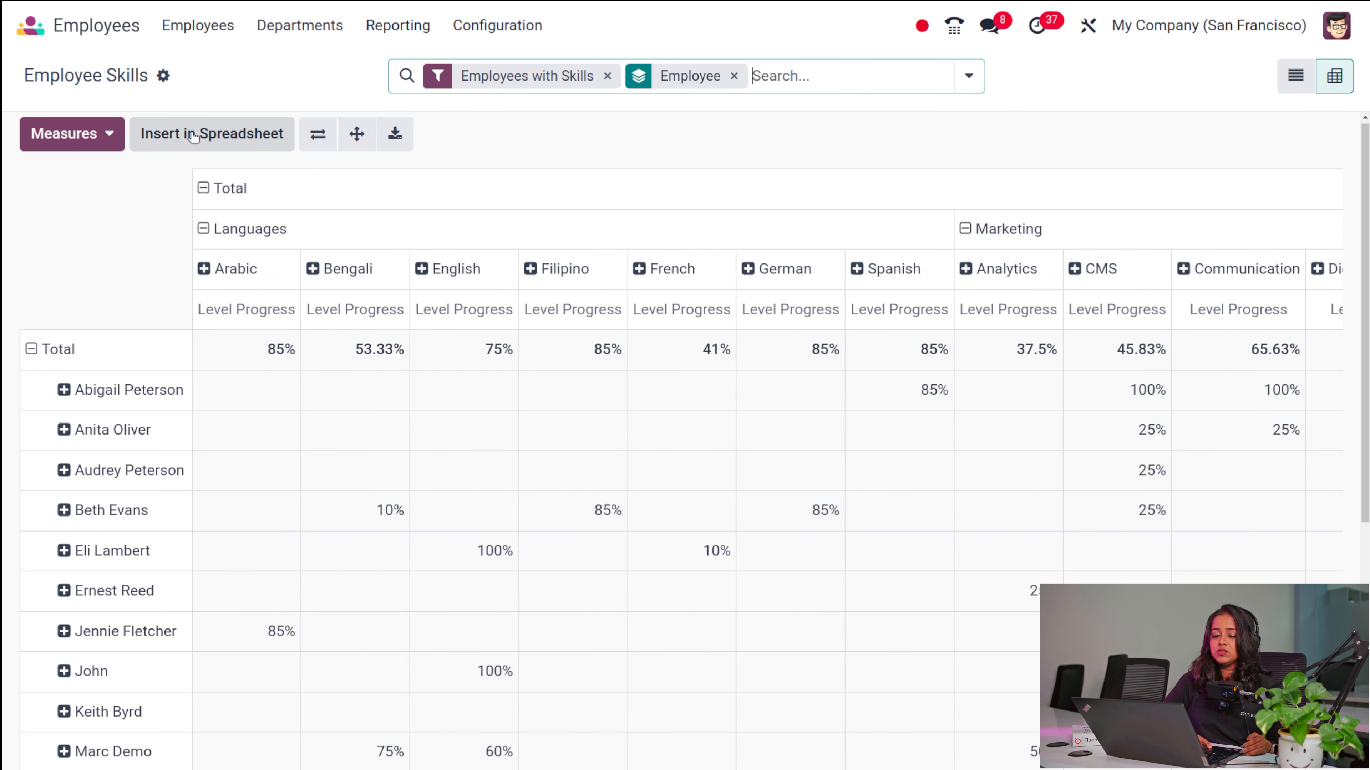
# Open the Certifications report to check employee certifications and their validity dates, and show the list of available reports again
pyautogui.click(398, 22)
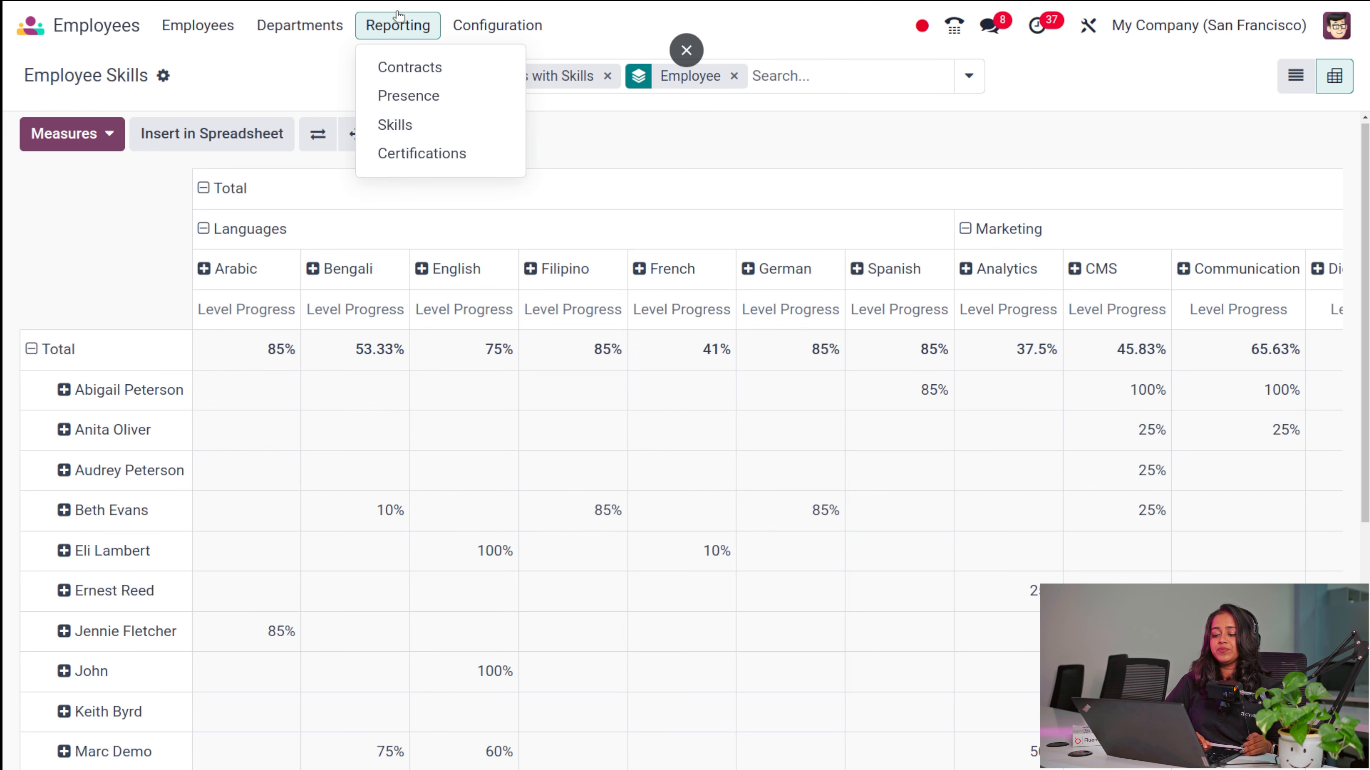
pyautogui.click(392, 152)
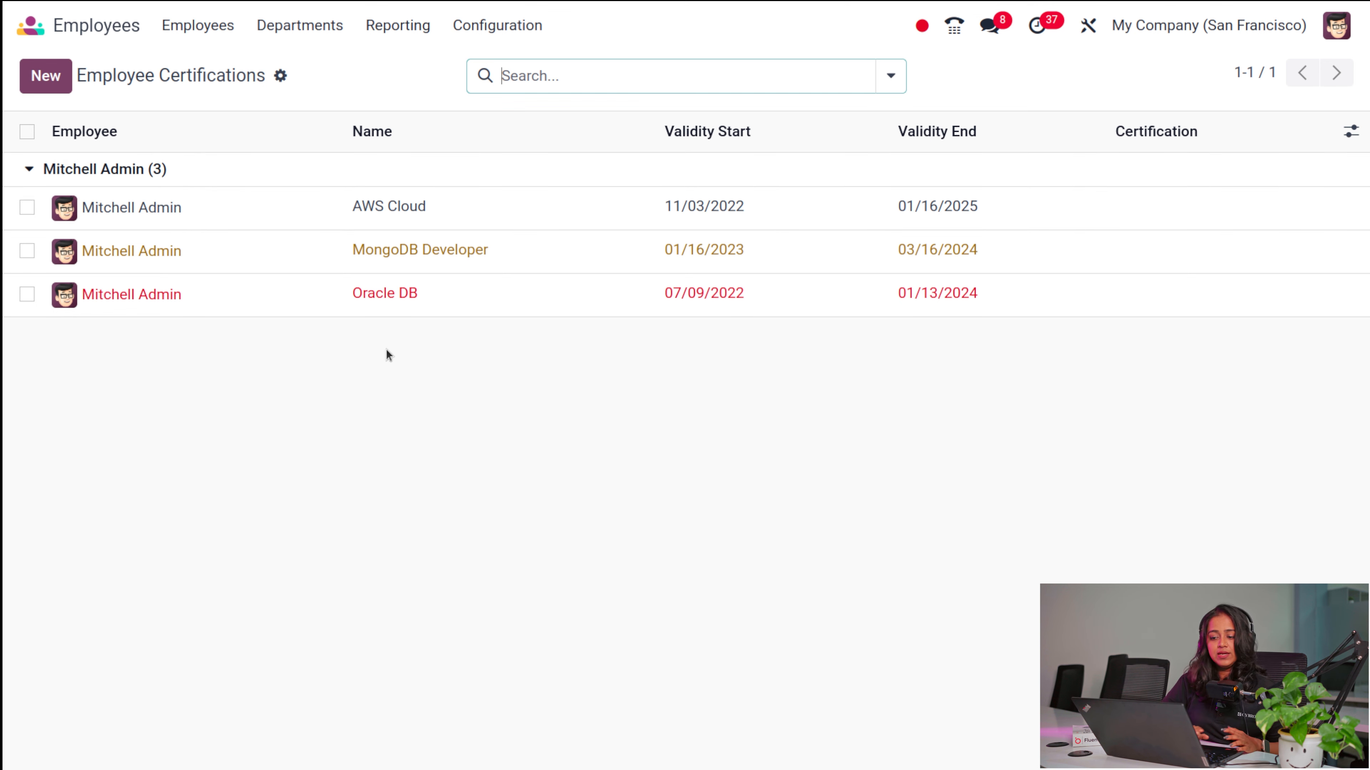
pyautogui.click(402, 28)
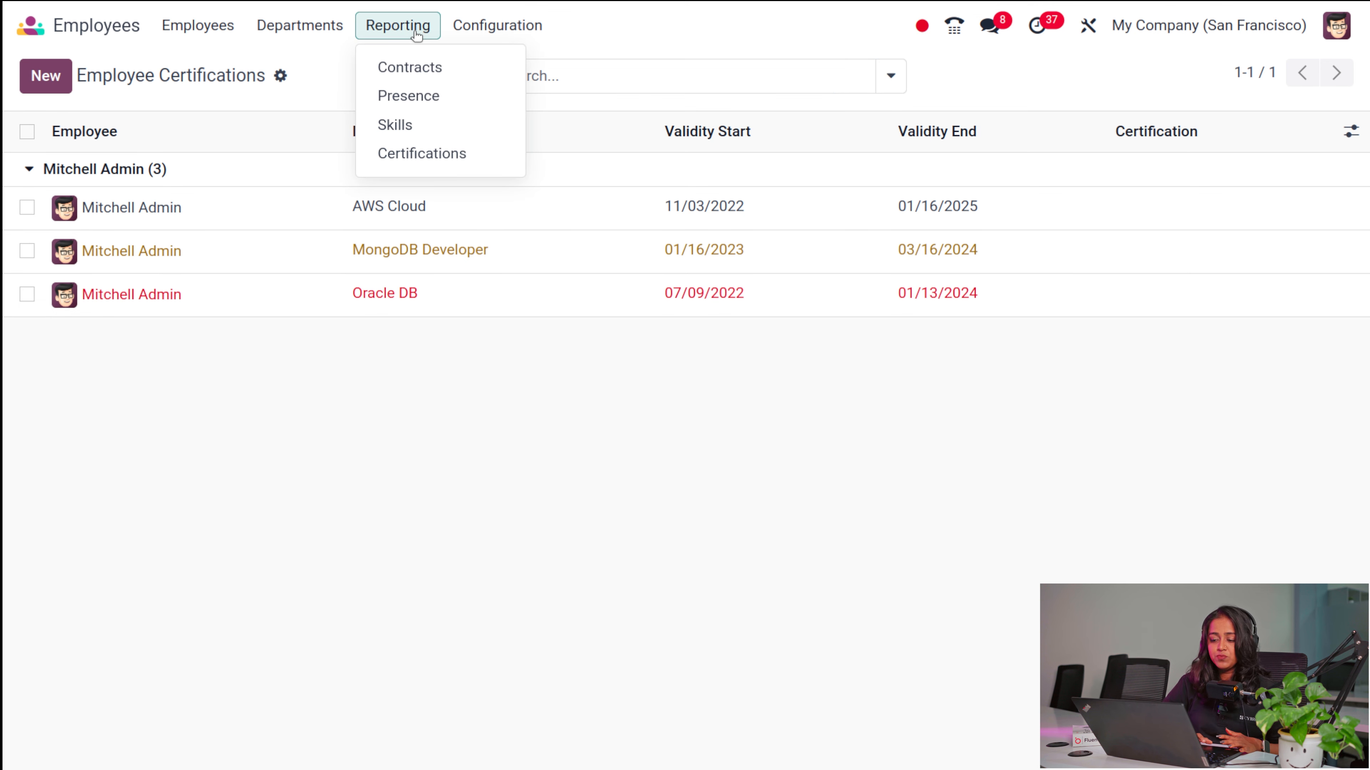
# Add a department named "New dept" to the configured departments list, assign an existing employee as its manager, and save it
pyautogui.click(498, 27)
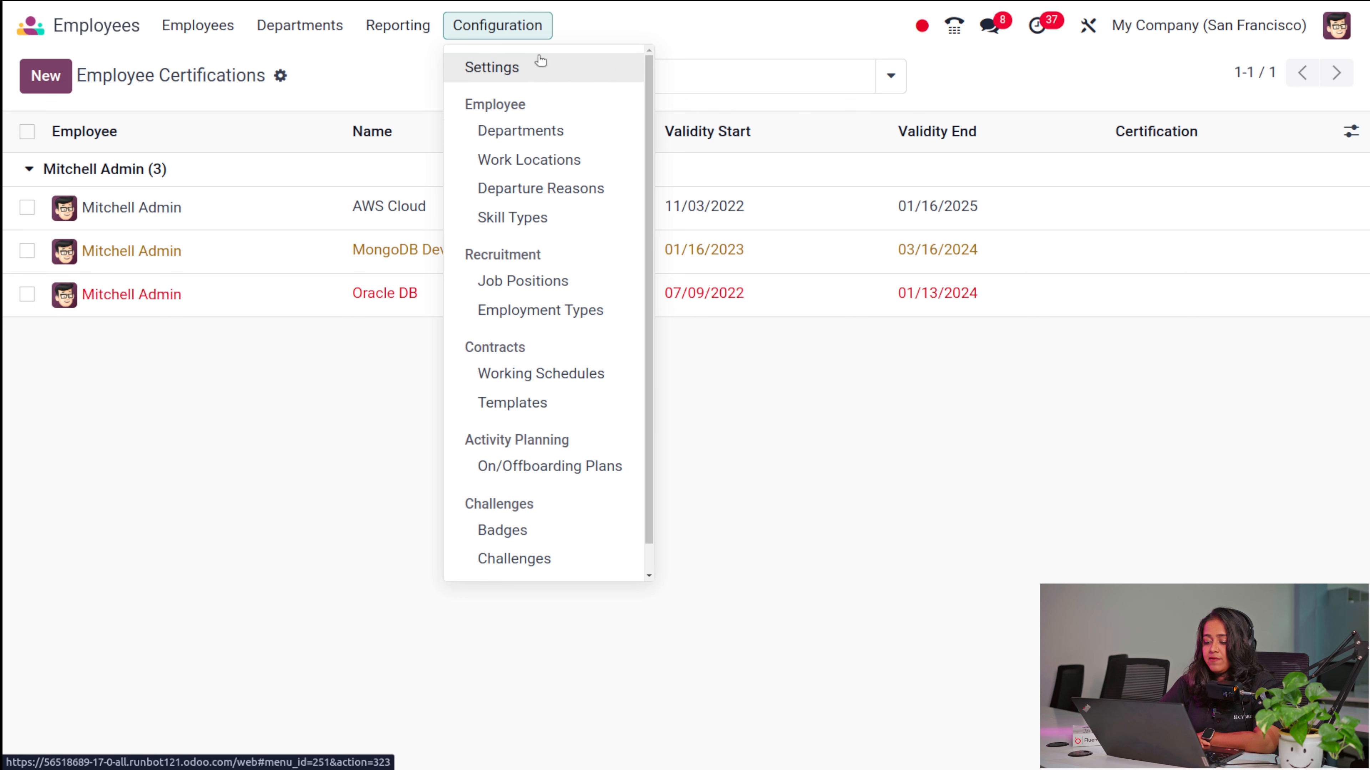
pyautogui.click(522, 129)
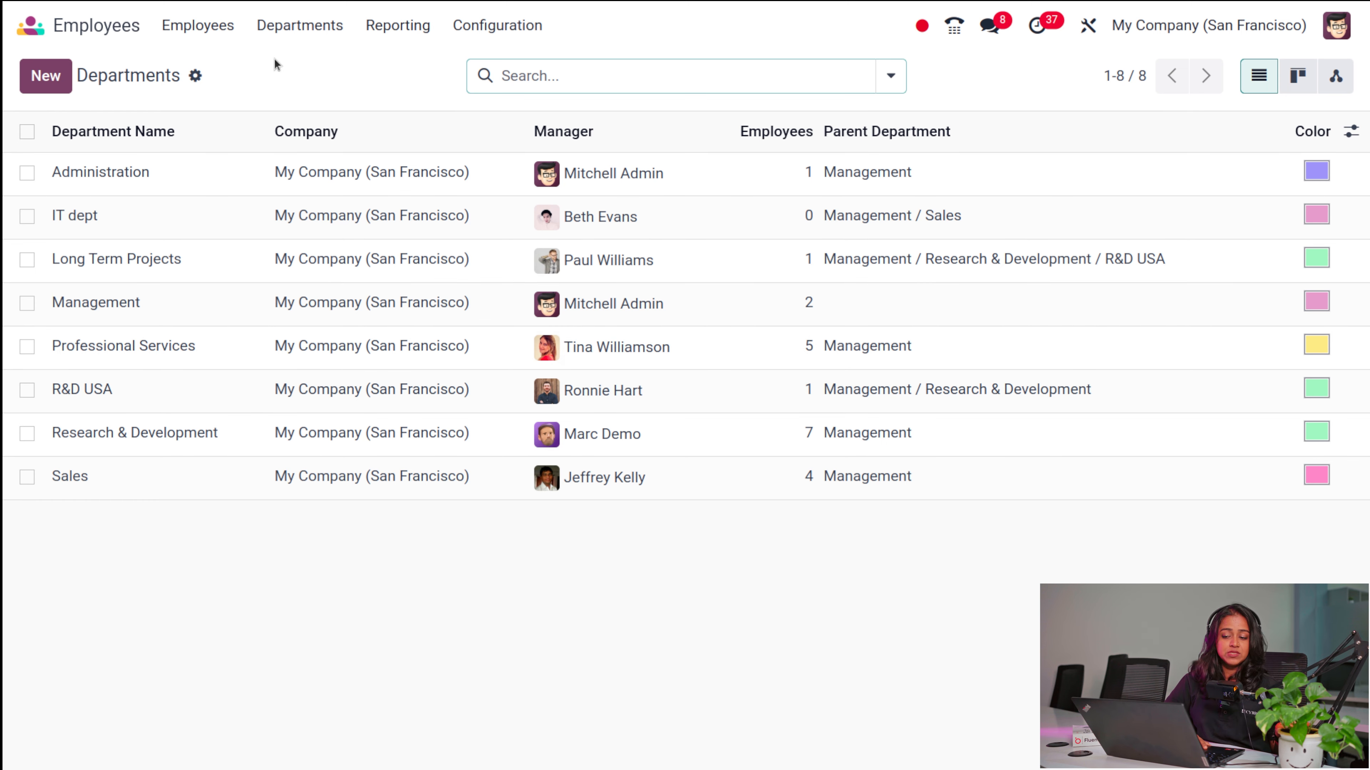
pyautogui.click(33, 79)
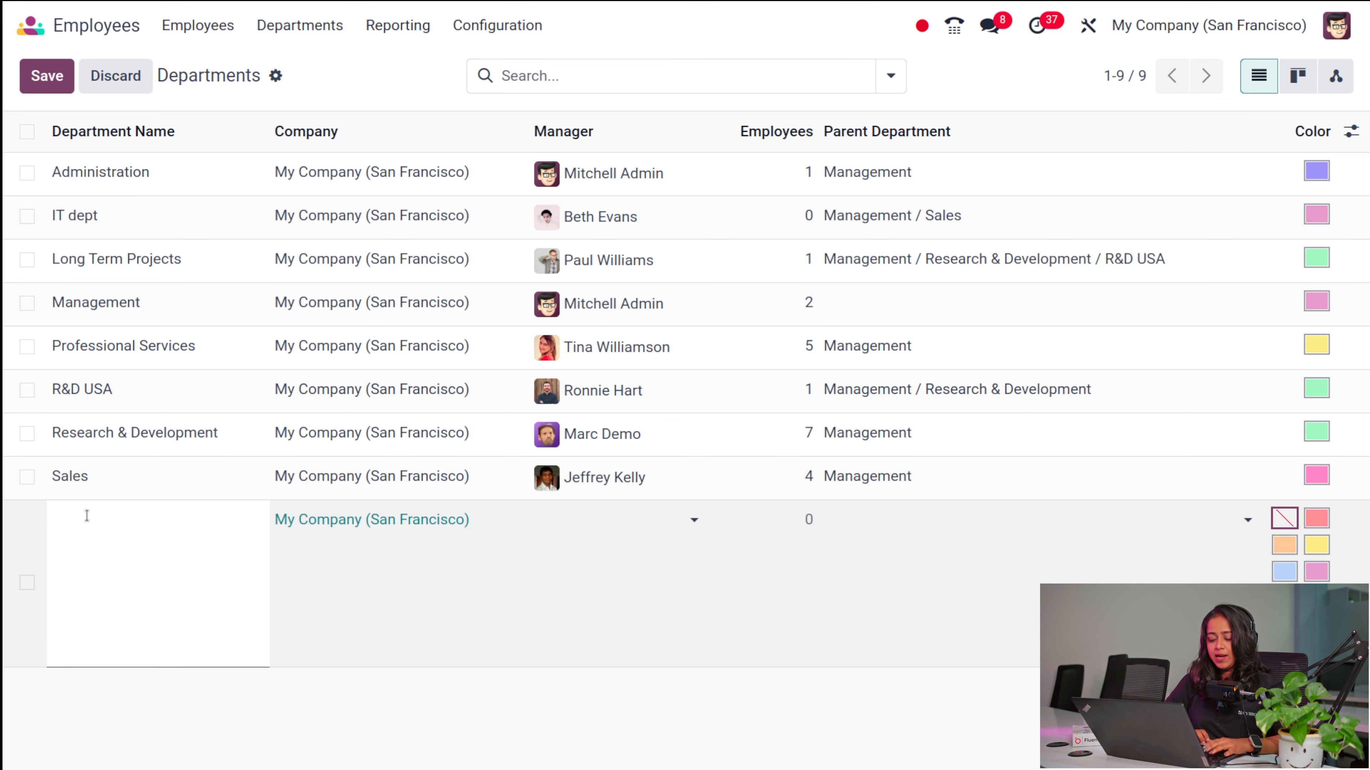
pyautogui.write('New dept')
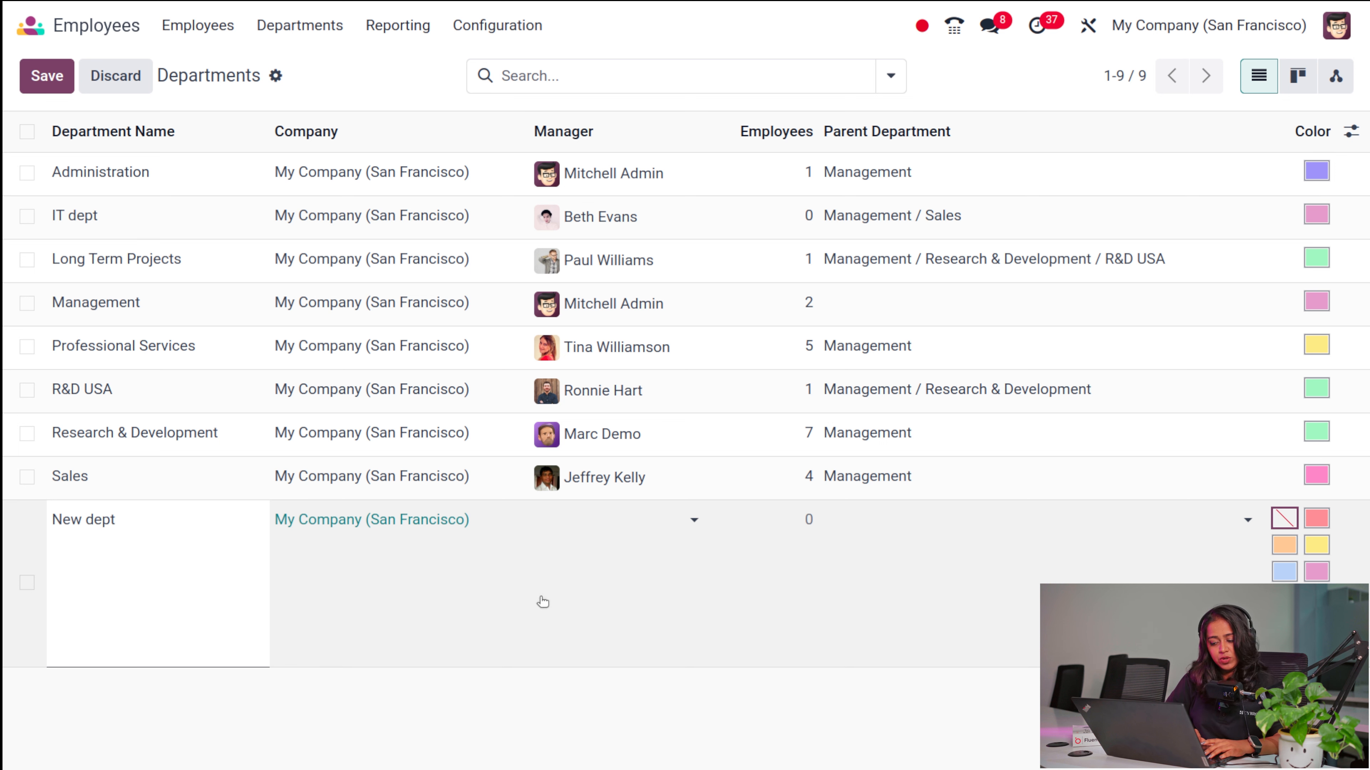
pyautogui.click(644, 524)
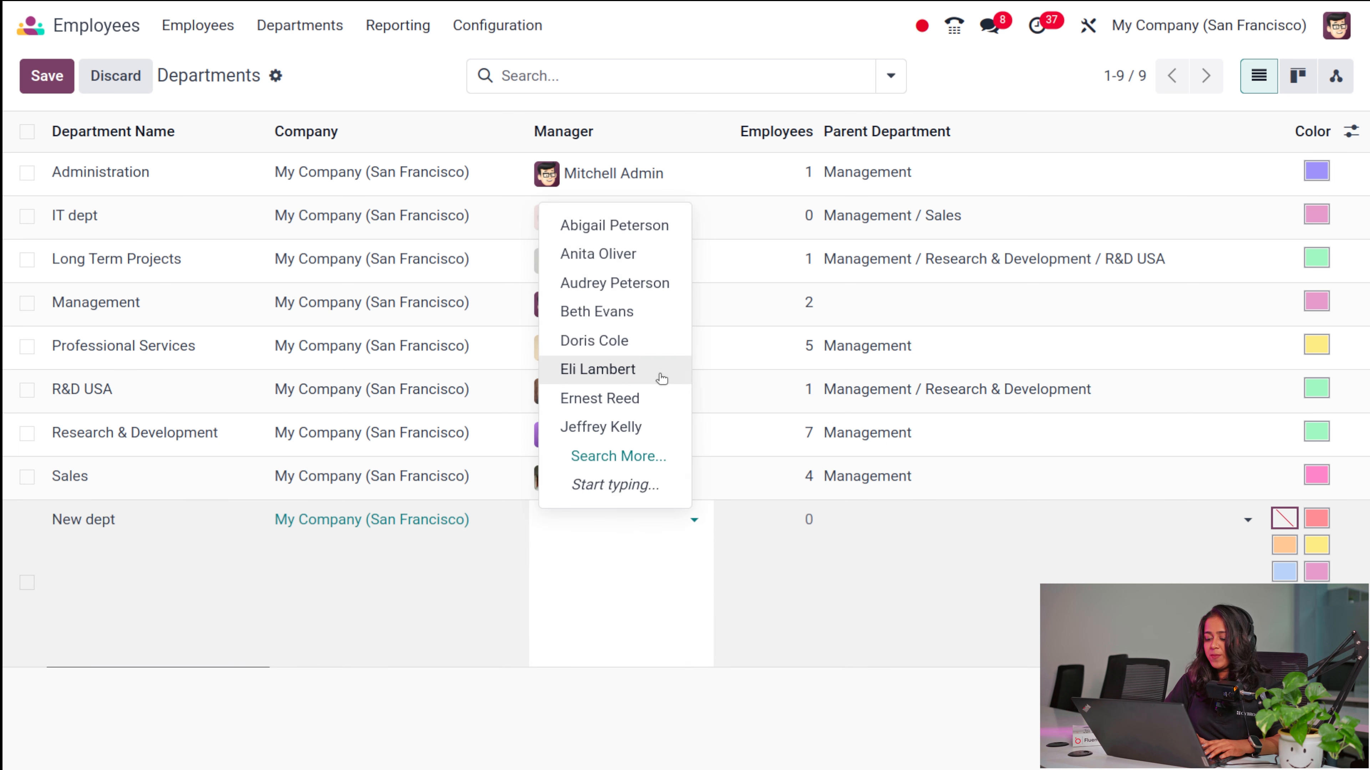
pyautogui.click(623, 312)
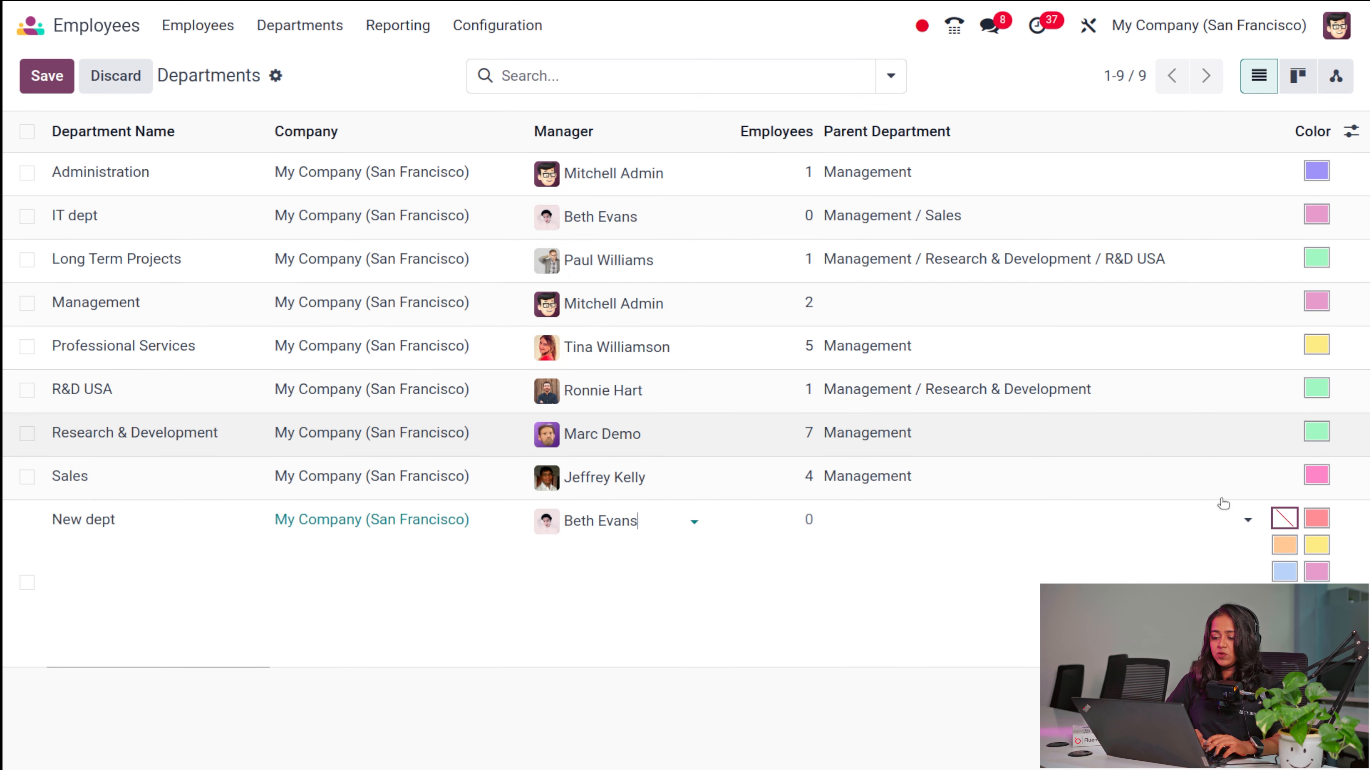
pyautogui.click(29, 765)
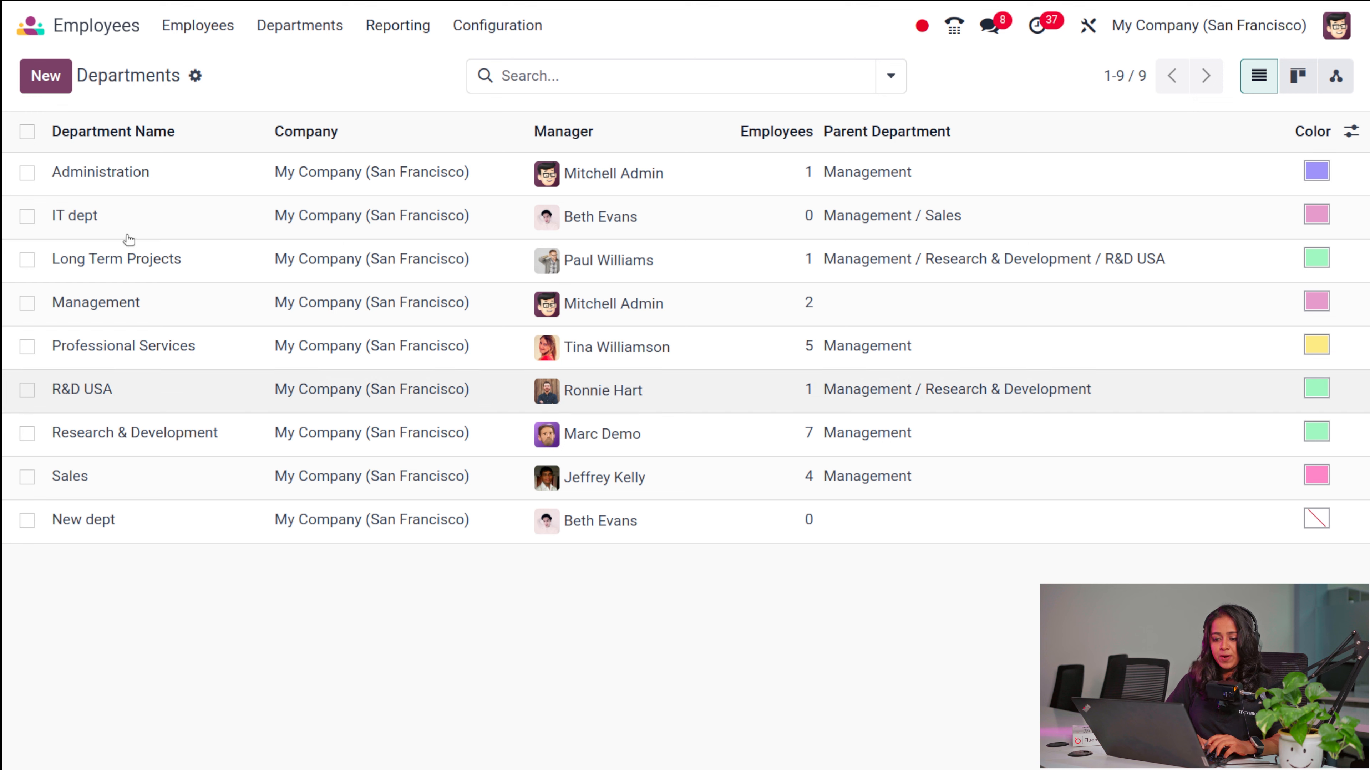
# Create the work location "New loc" with an Azure Interior contact as work address and the map pin cover image, save it, and return to the list
pyautogui.click(482, 33)
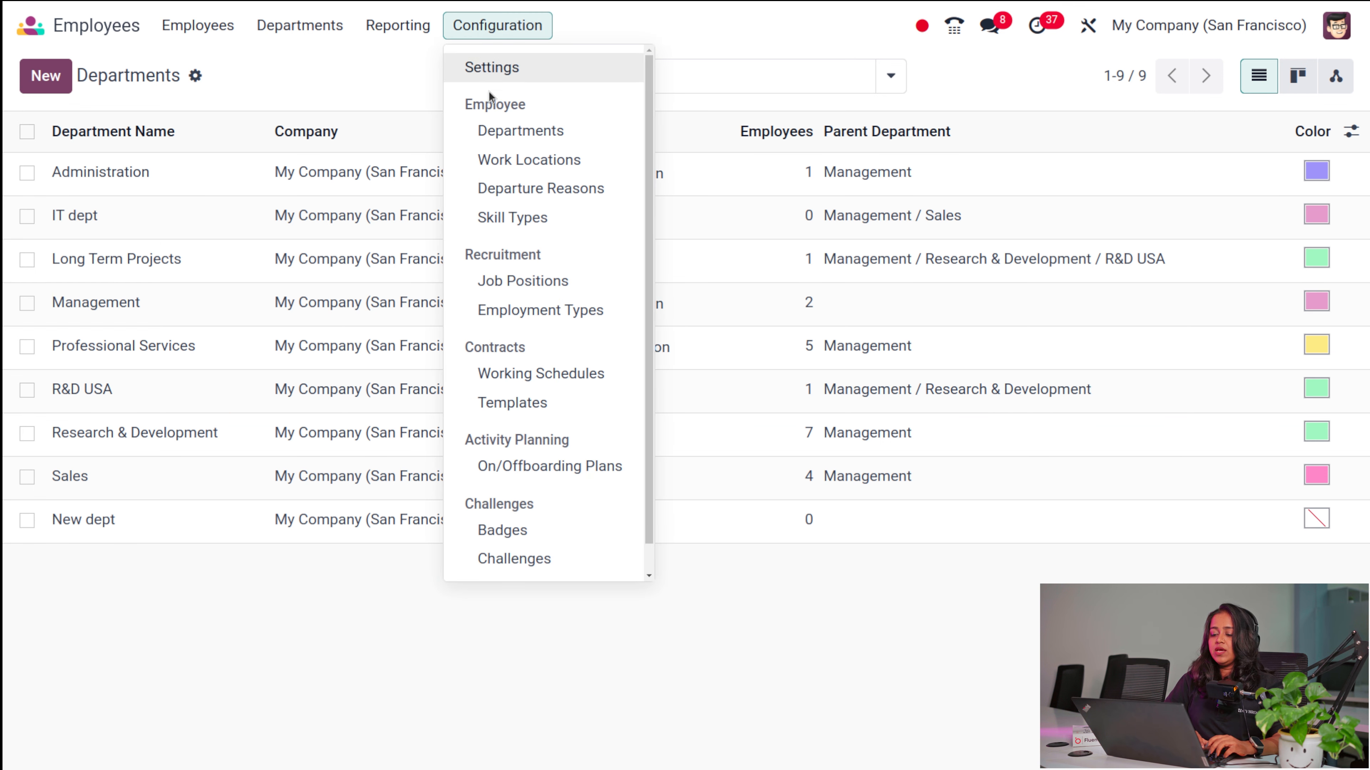
pyautogui.click(496, 168)
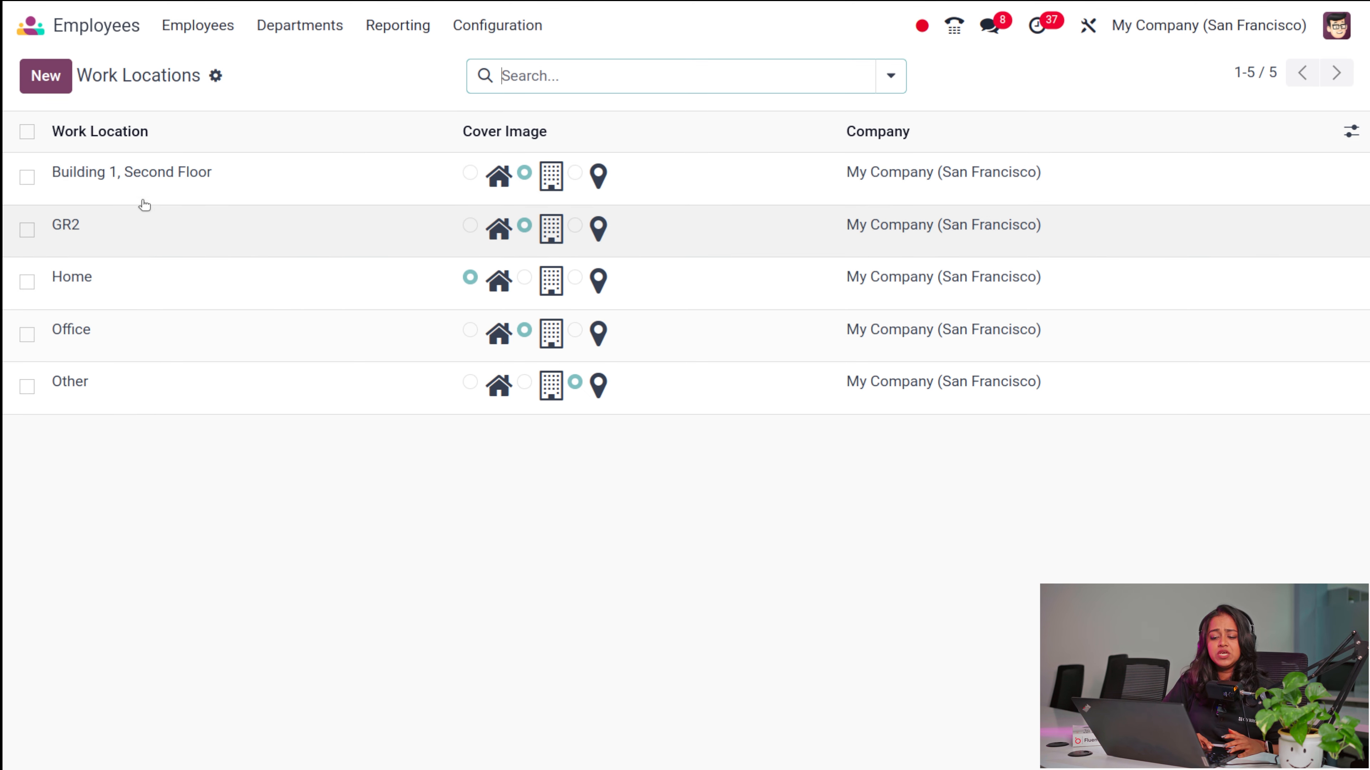
pyautogui.click(62, 81)
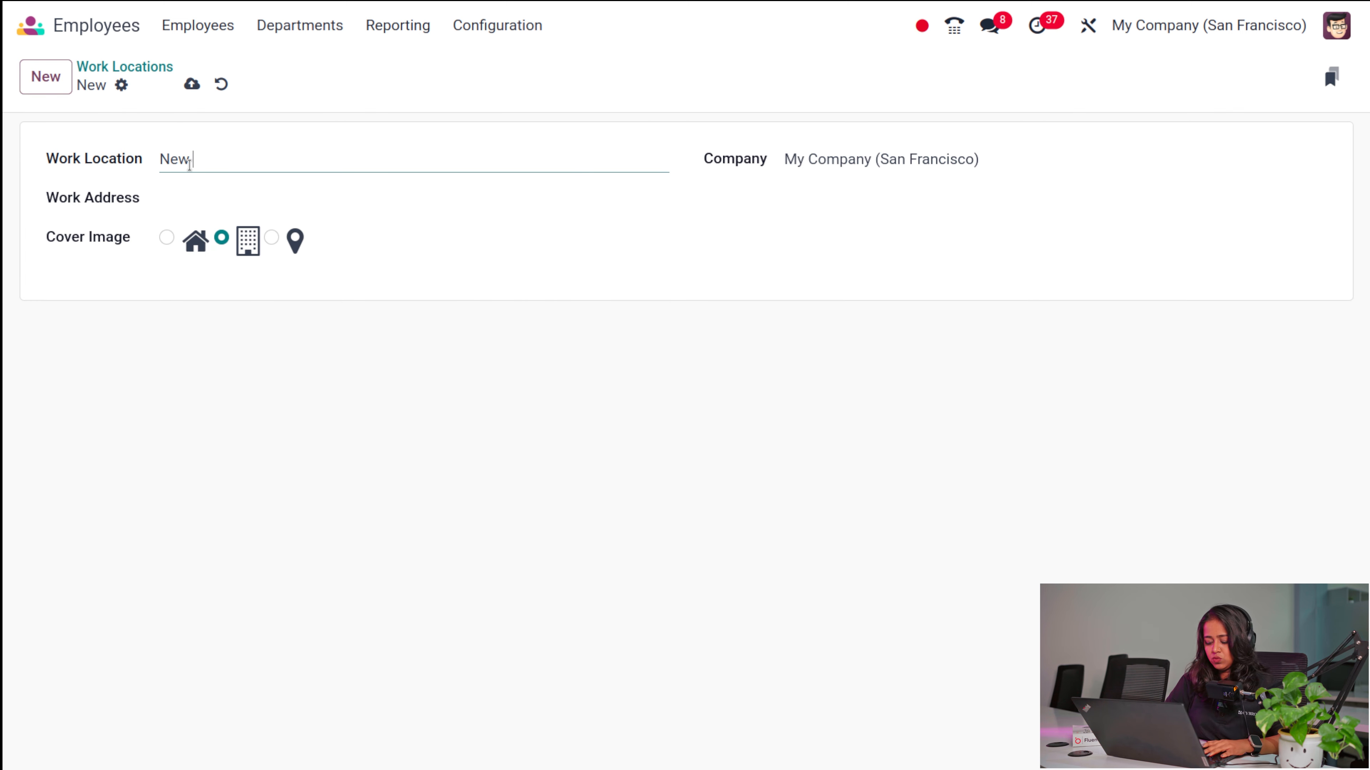
pyautogui.click(218, 192)
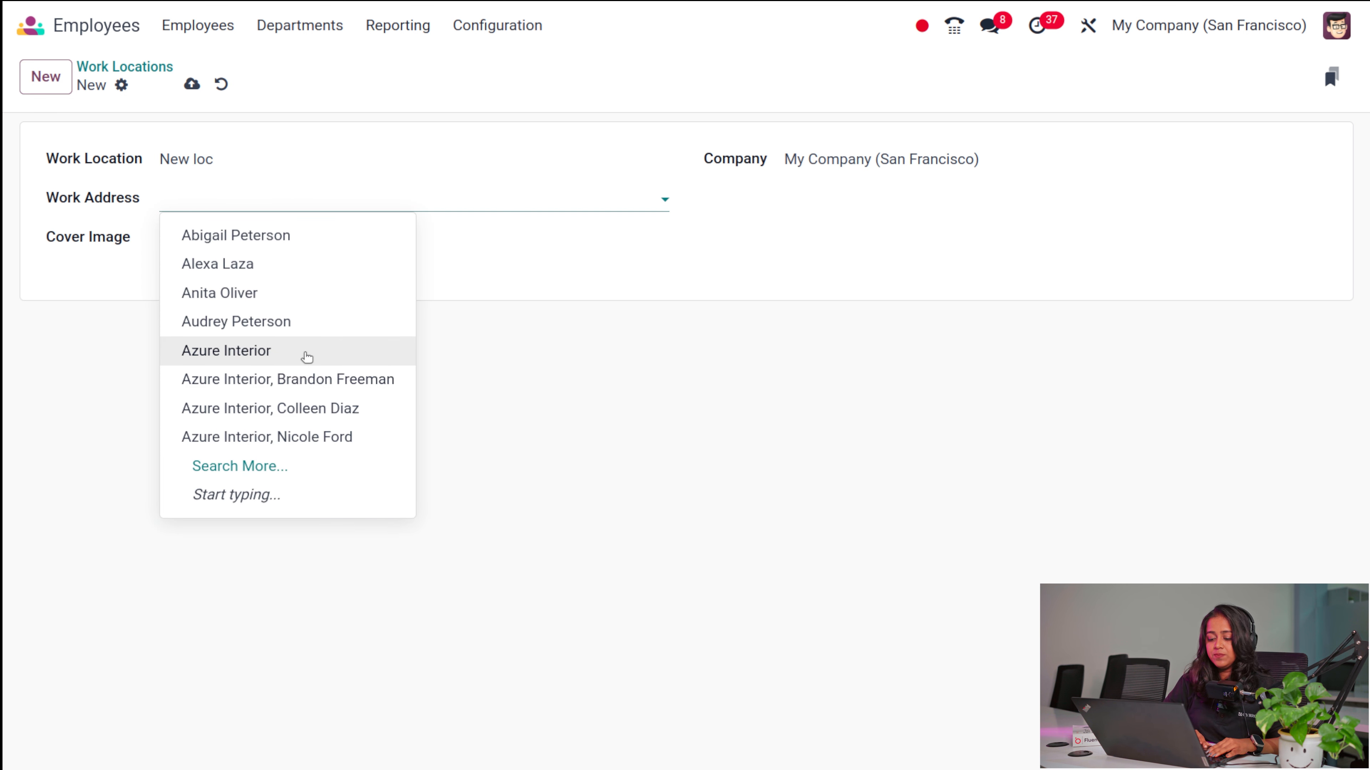
pyautogui.click(305, 380)
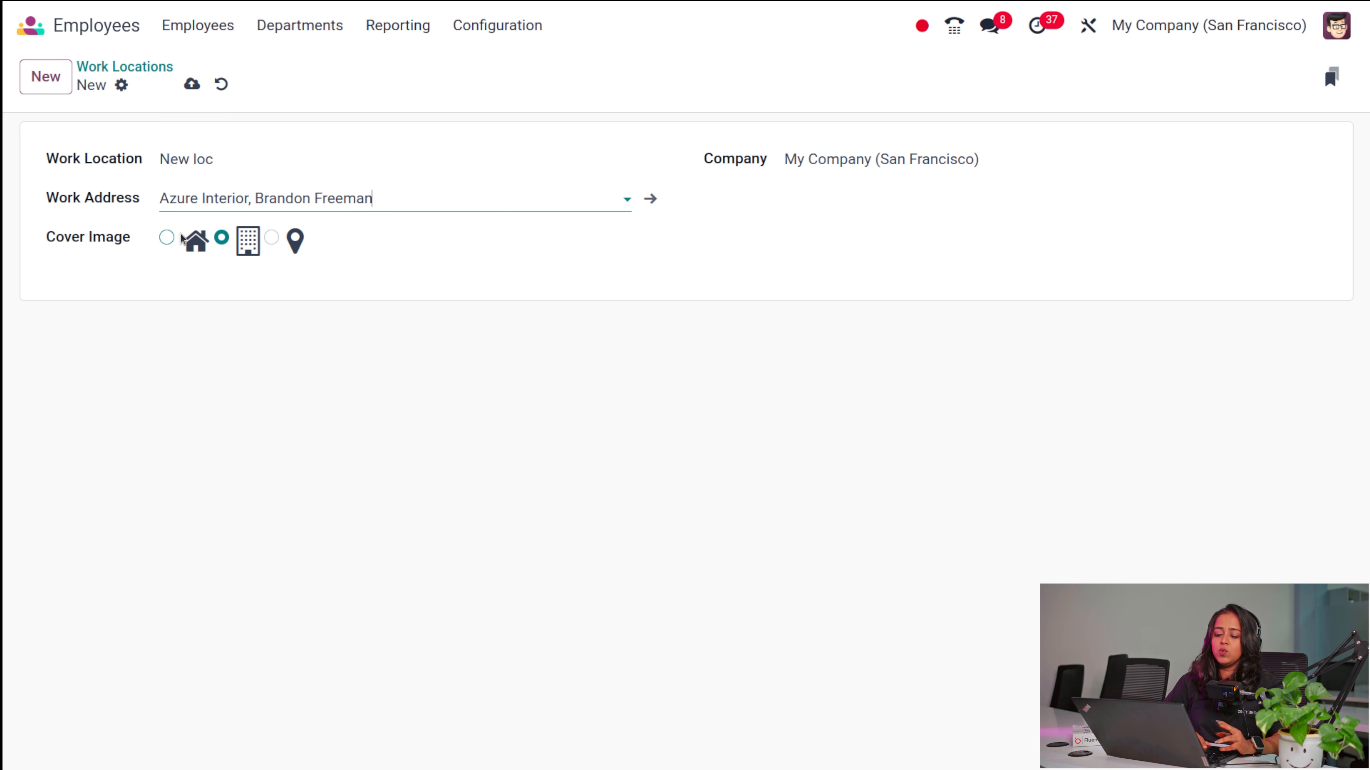
pyautogui.click(274, 239)
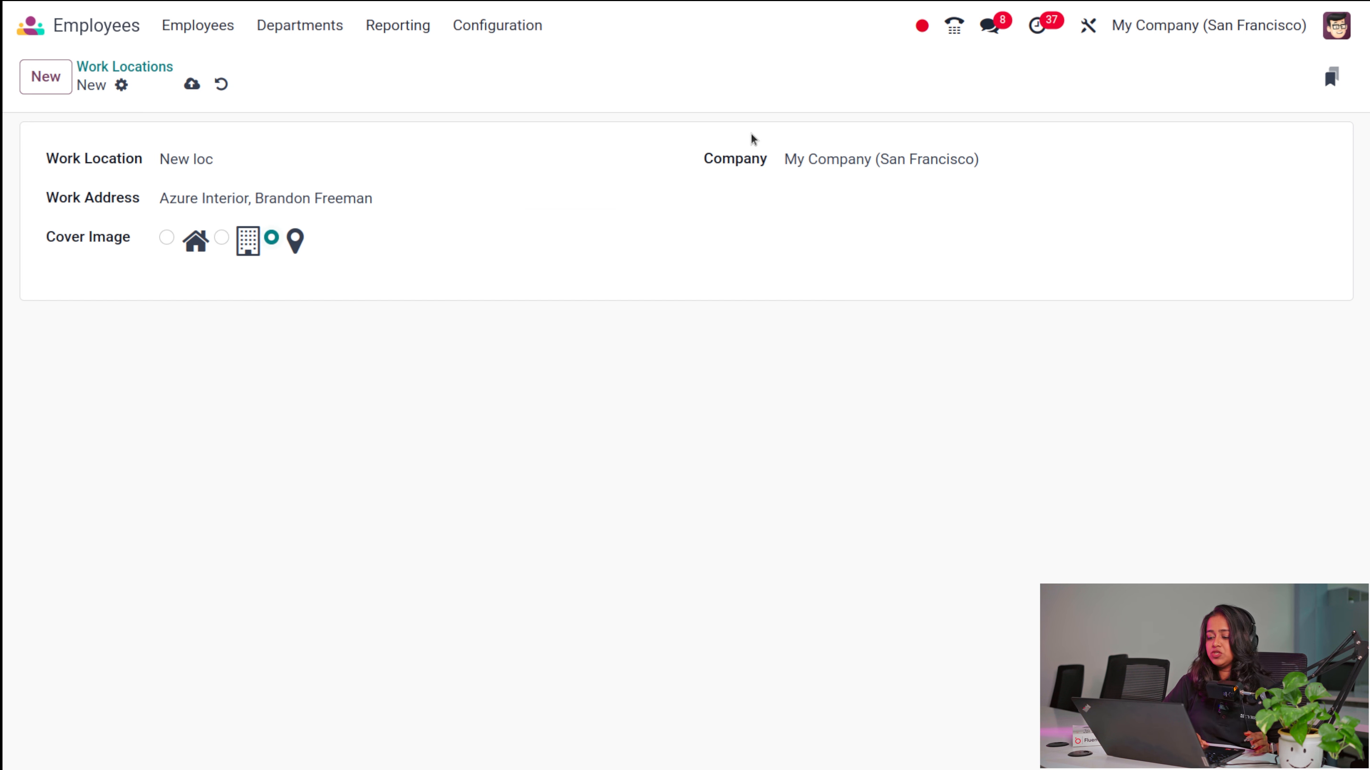
pyautogui.click(191, 85)
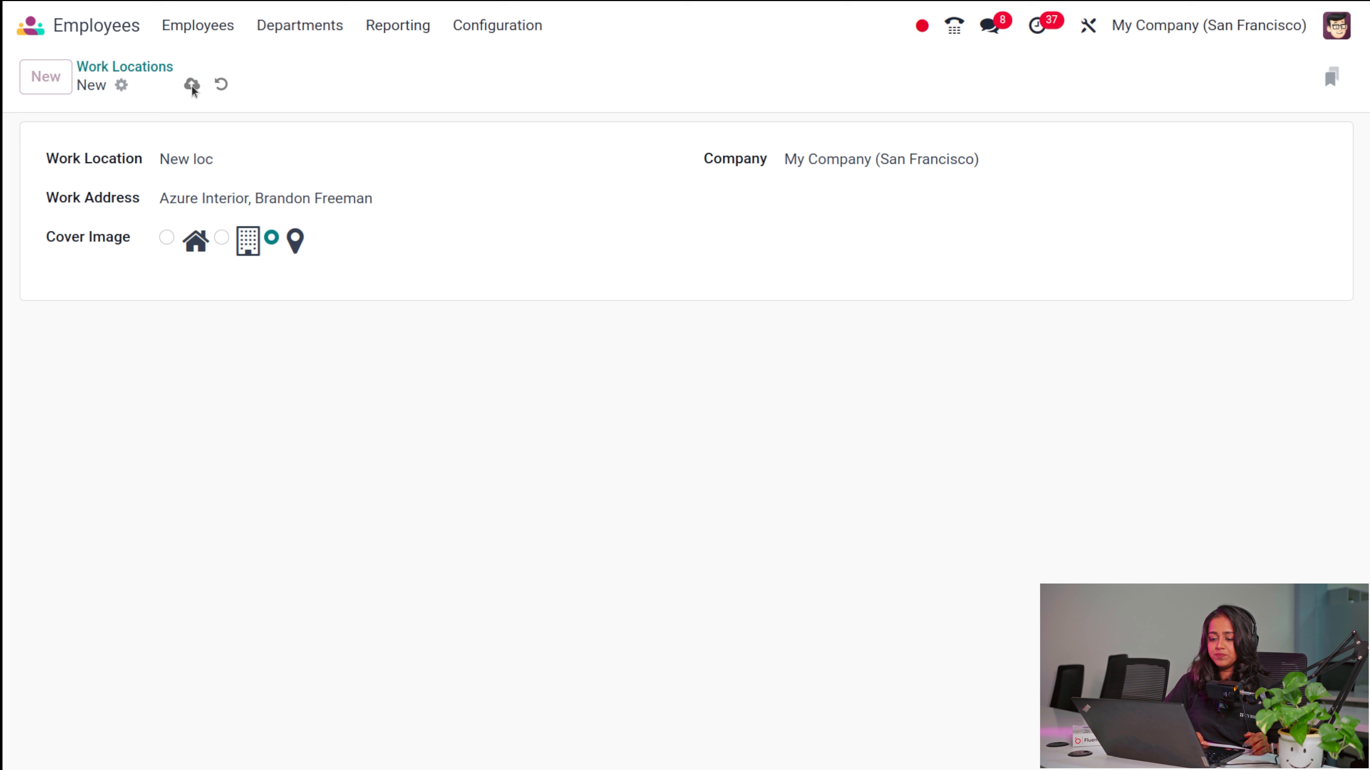
pyautogui.click(125, 67)
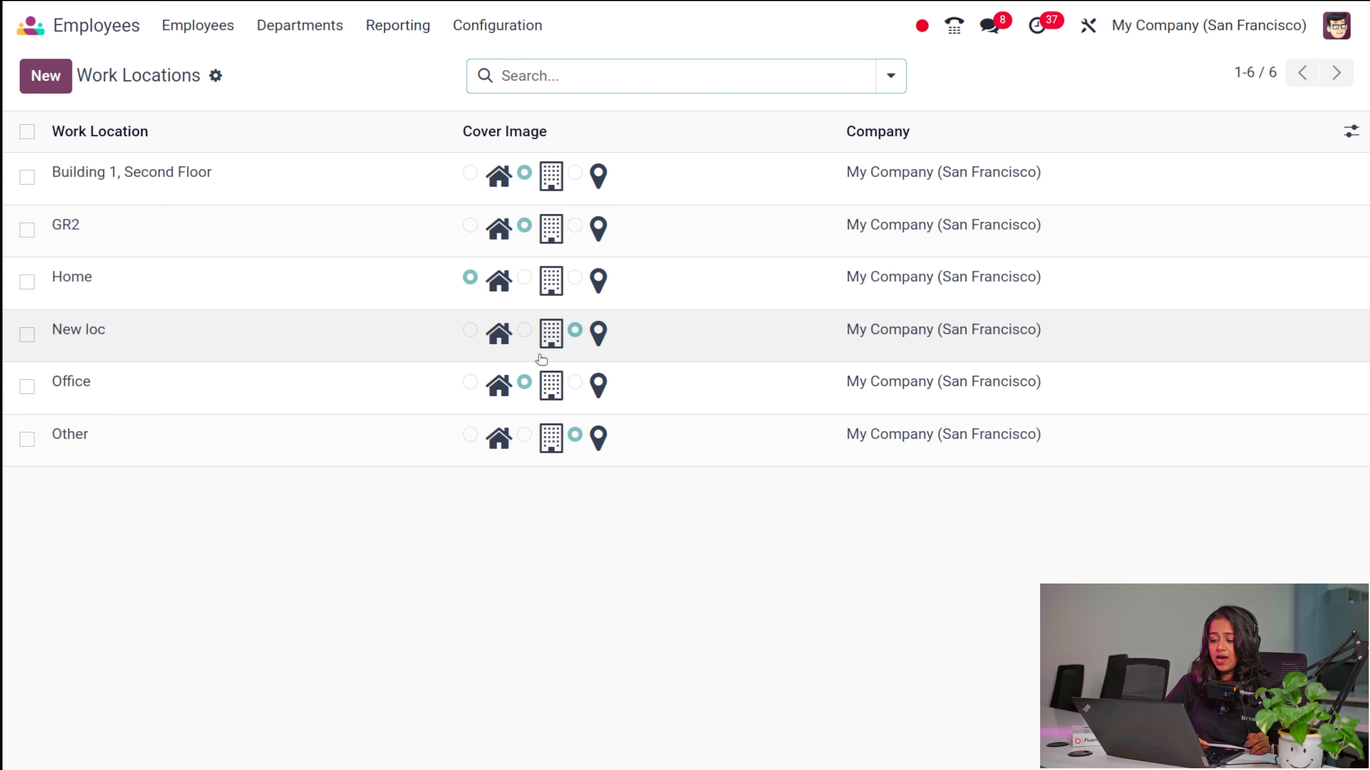
# Add "Health issues" to the departure reasons and save it
pyautogui.click(482, 30)
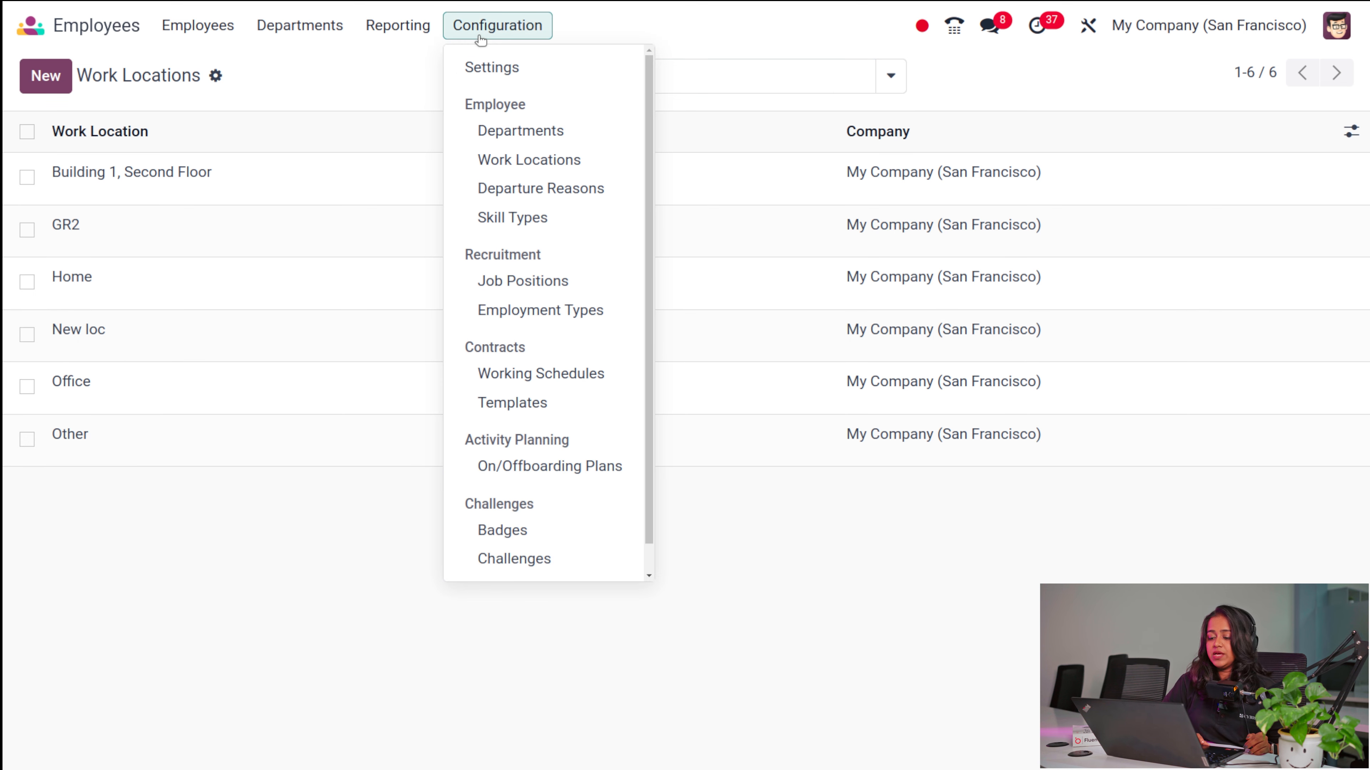
pyautogui.click(490, 194)
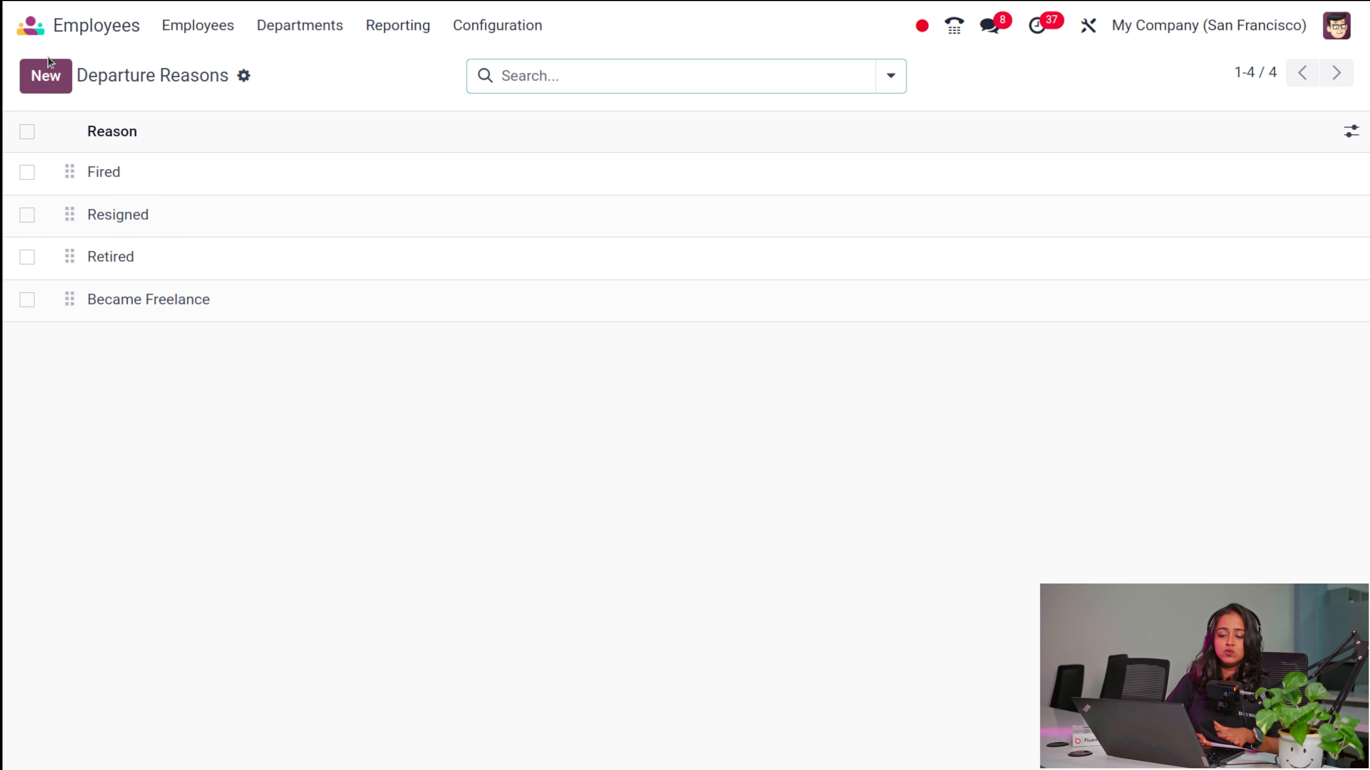
pyautogui.click(47, 75)
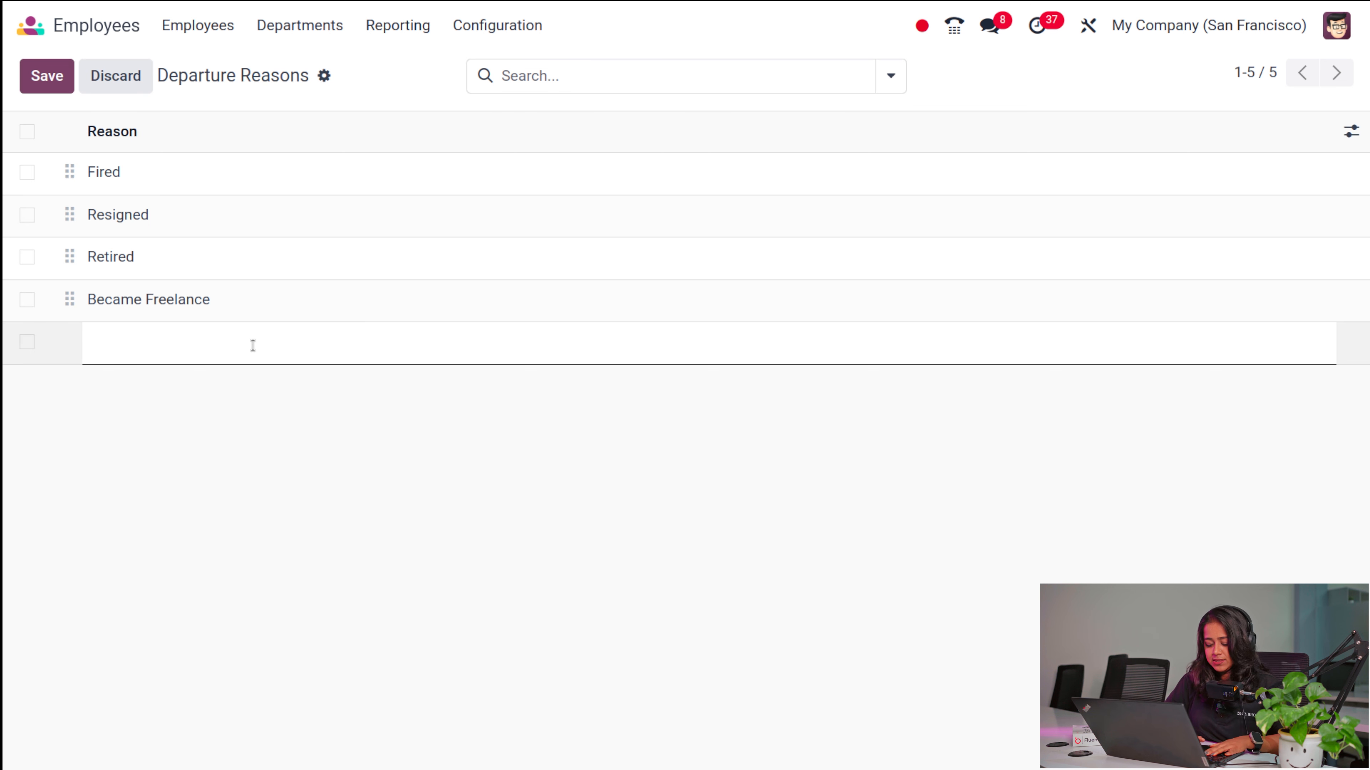
pyautogui.write('pero')
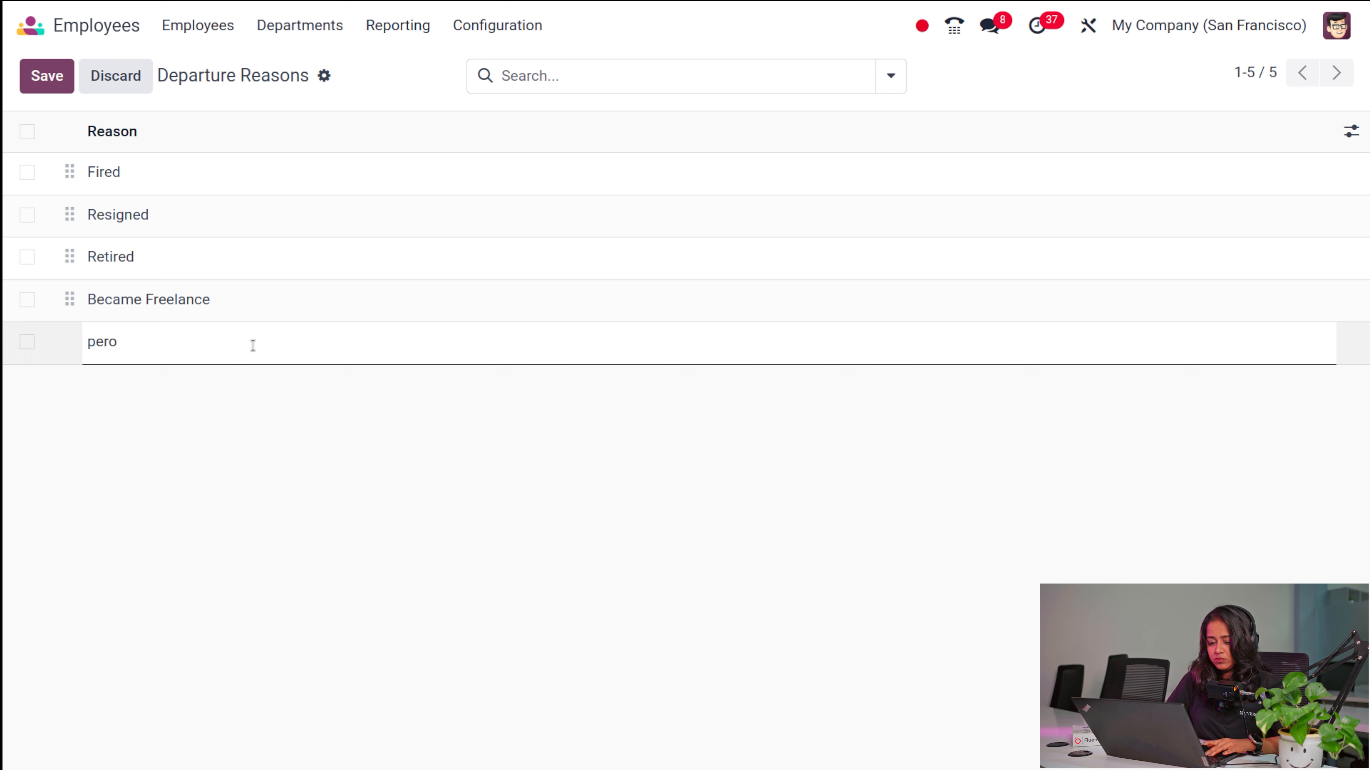
pyautogui.write('alth issues')
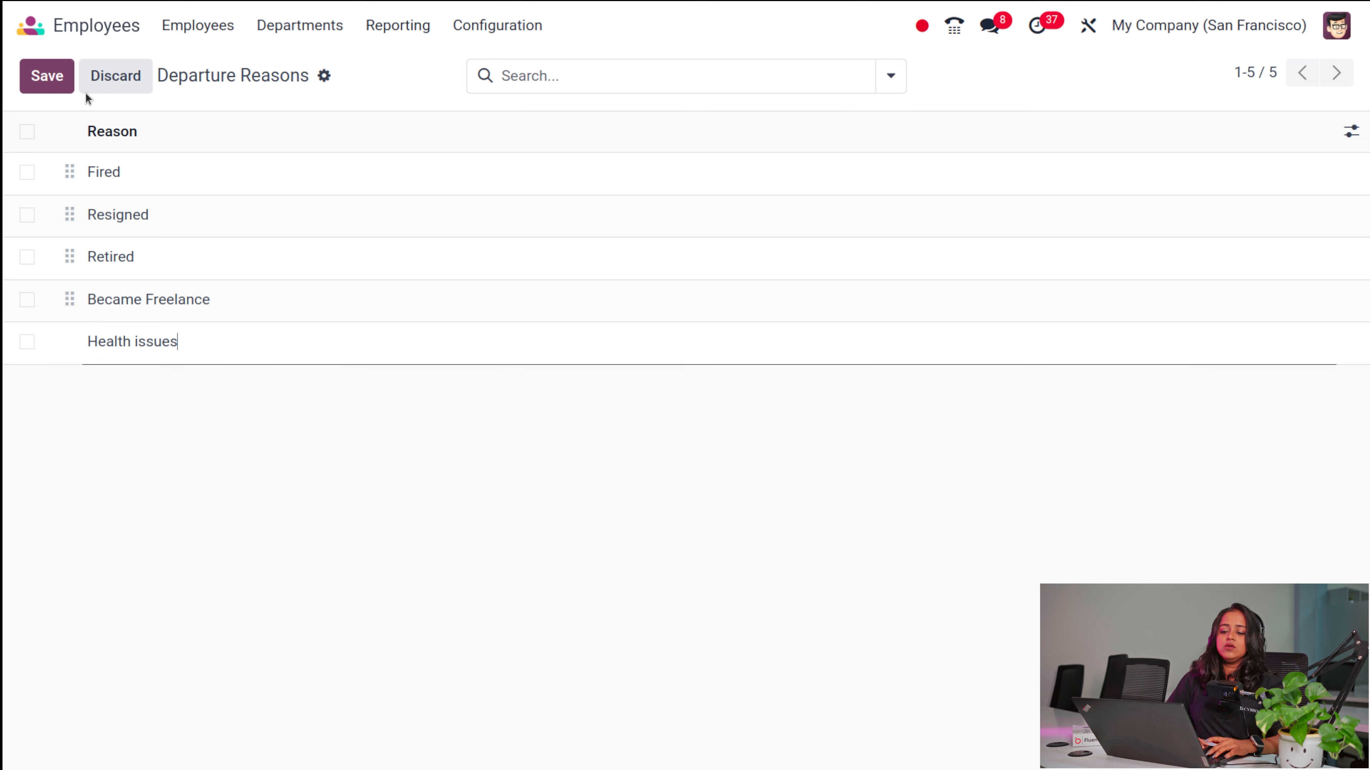
pyautogui.click(54, 78)
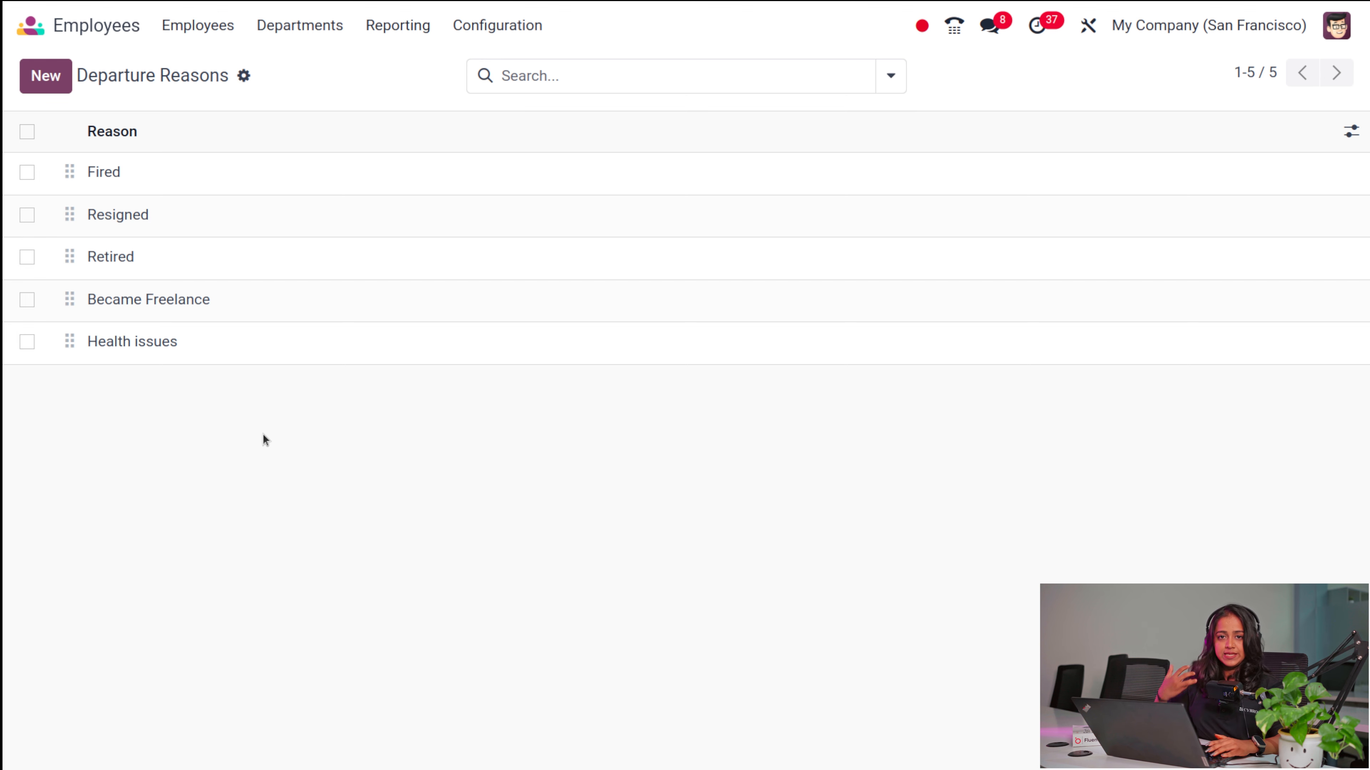
# Open the Languages skill type from the skill types configuration and examine its skills, levels, progress and default level
pyautogui.click(462, 24)
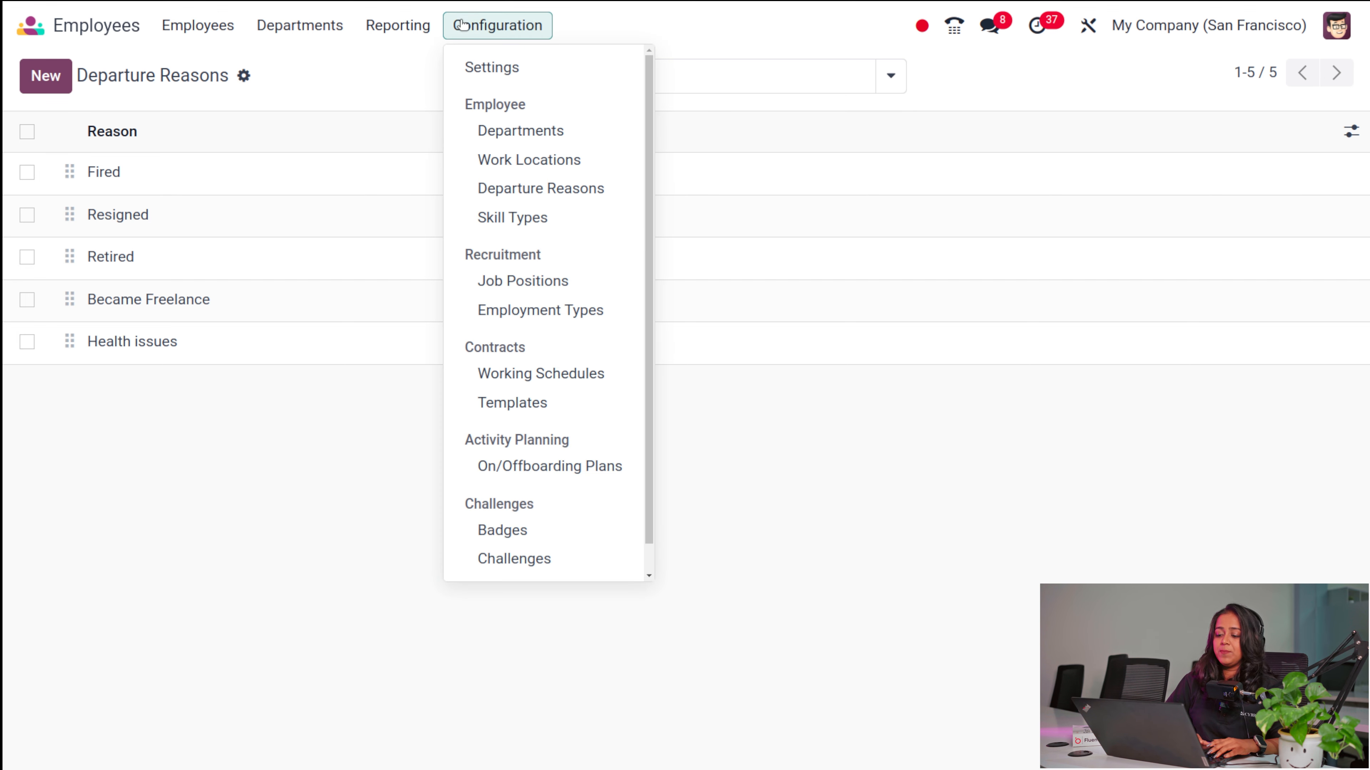
pyautogui.click(494, 214)
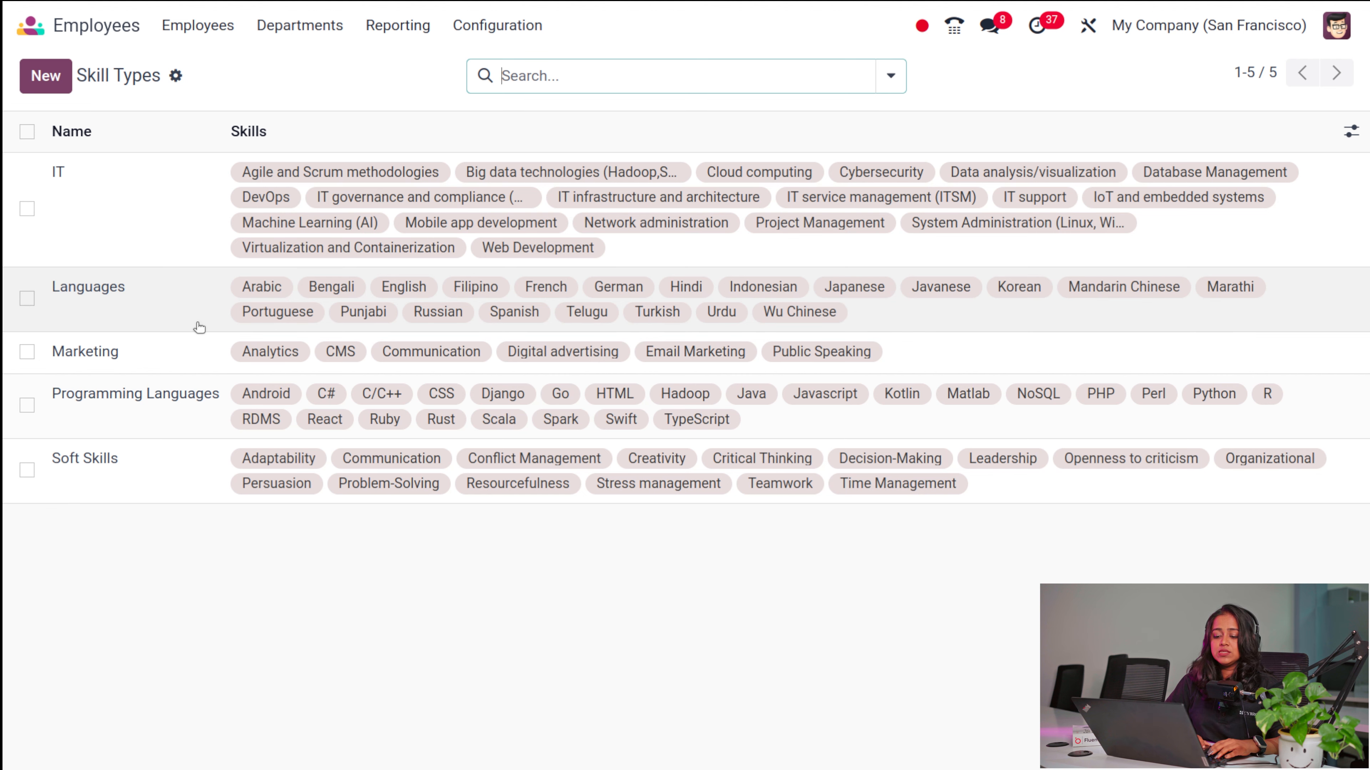
pyautogui.click(199, 326)
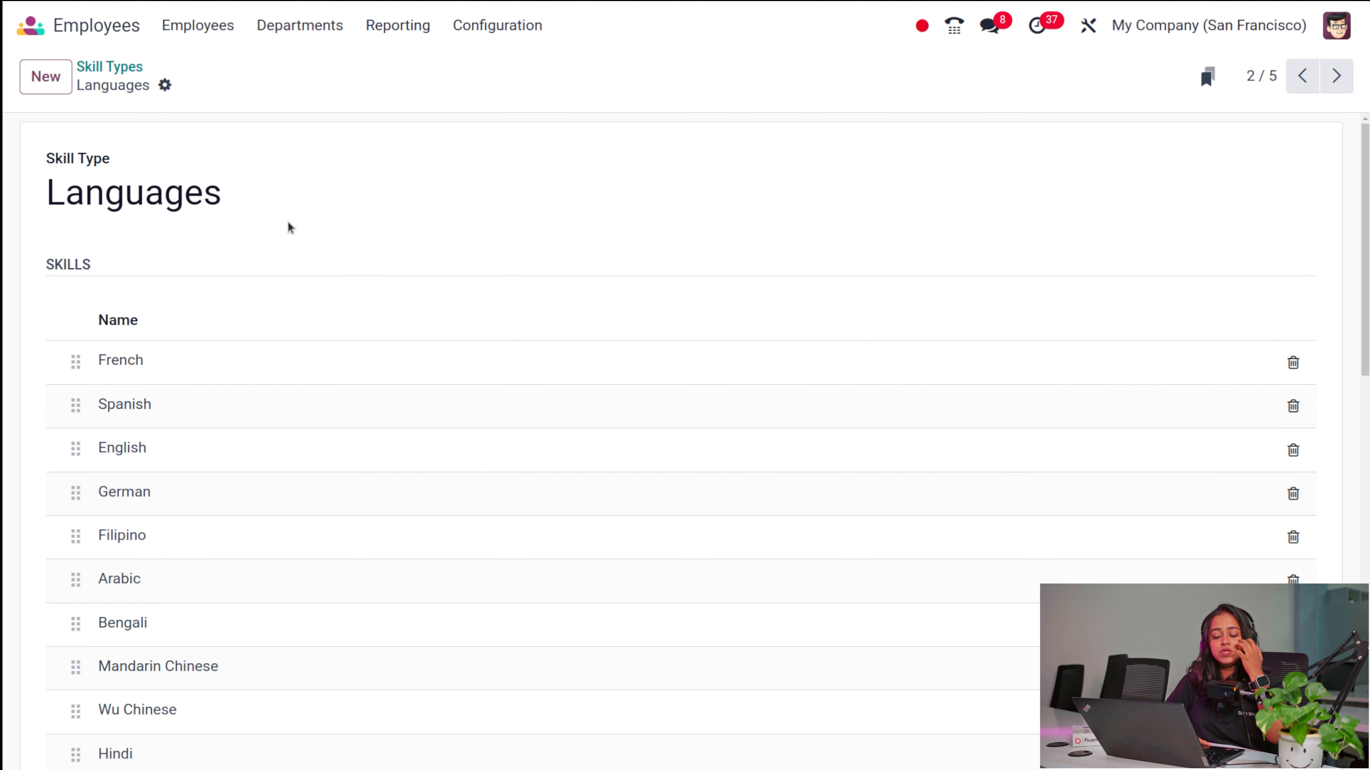
pyautogui.scroll(-5, 131, 443)
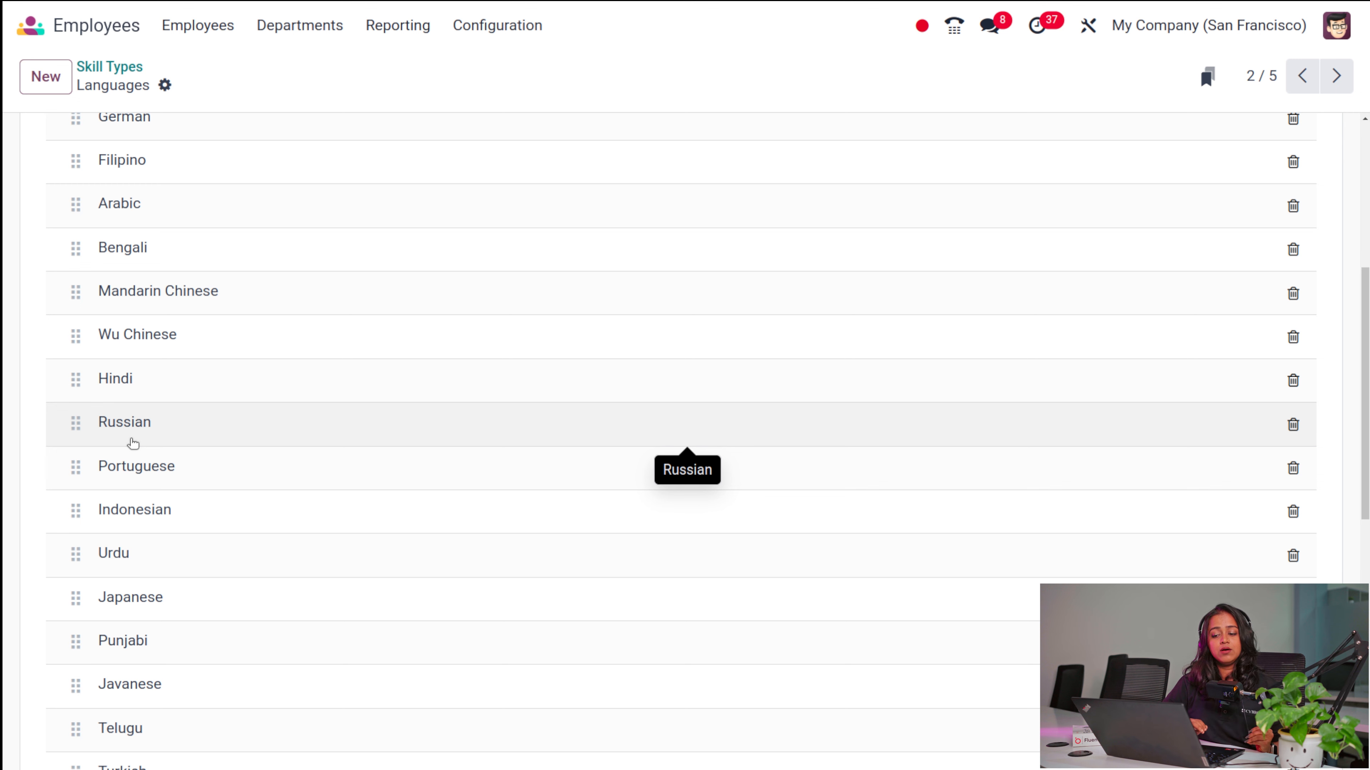
pyautogui.scroll(-4, 133, 443)
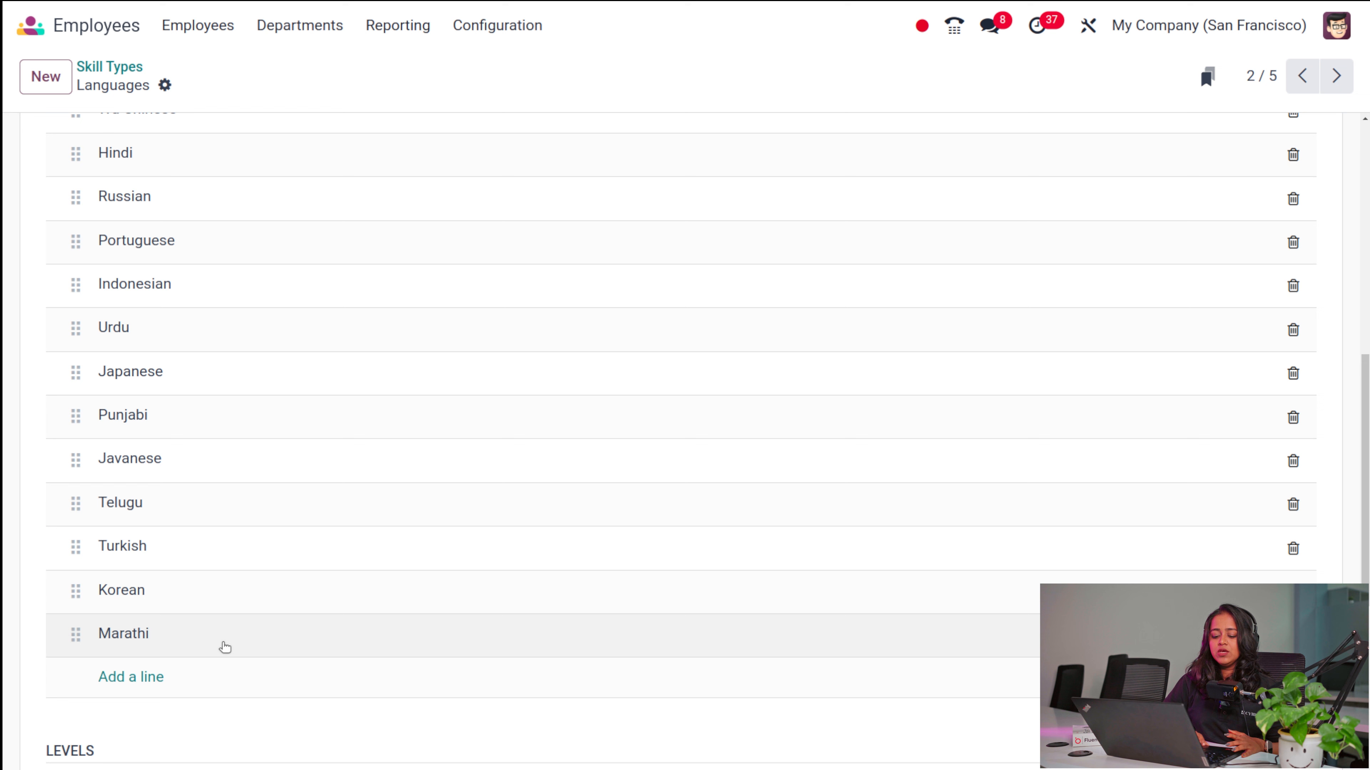
pyautogui.scroll(-3, 154, 681)
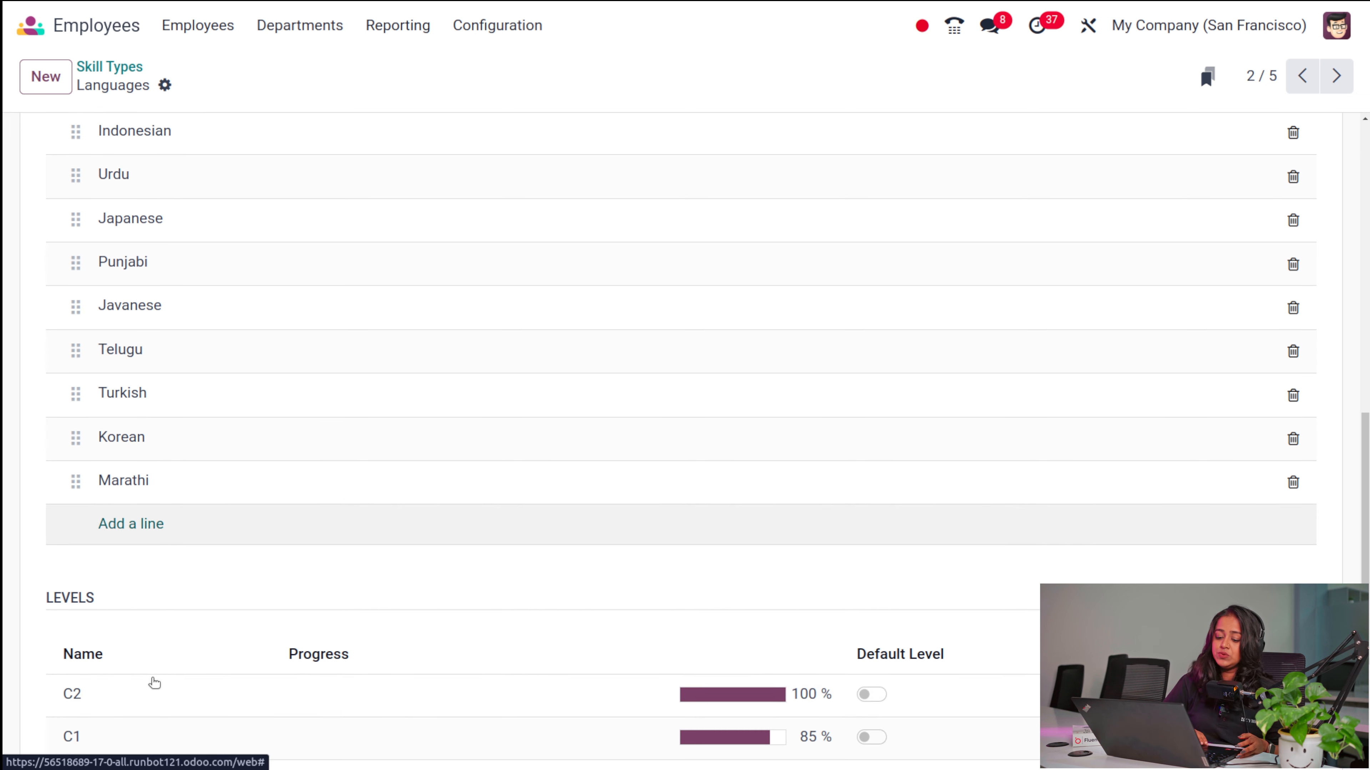
pyautogui.scroll(-4, 115, 527)
pyautogui.scroll(-1, 117, 530)
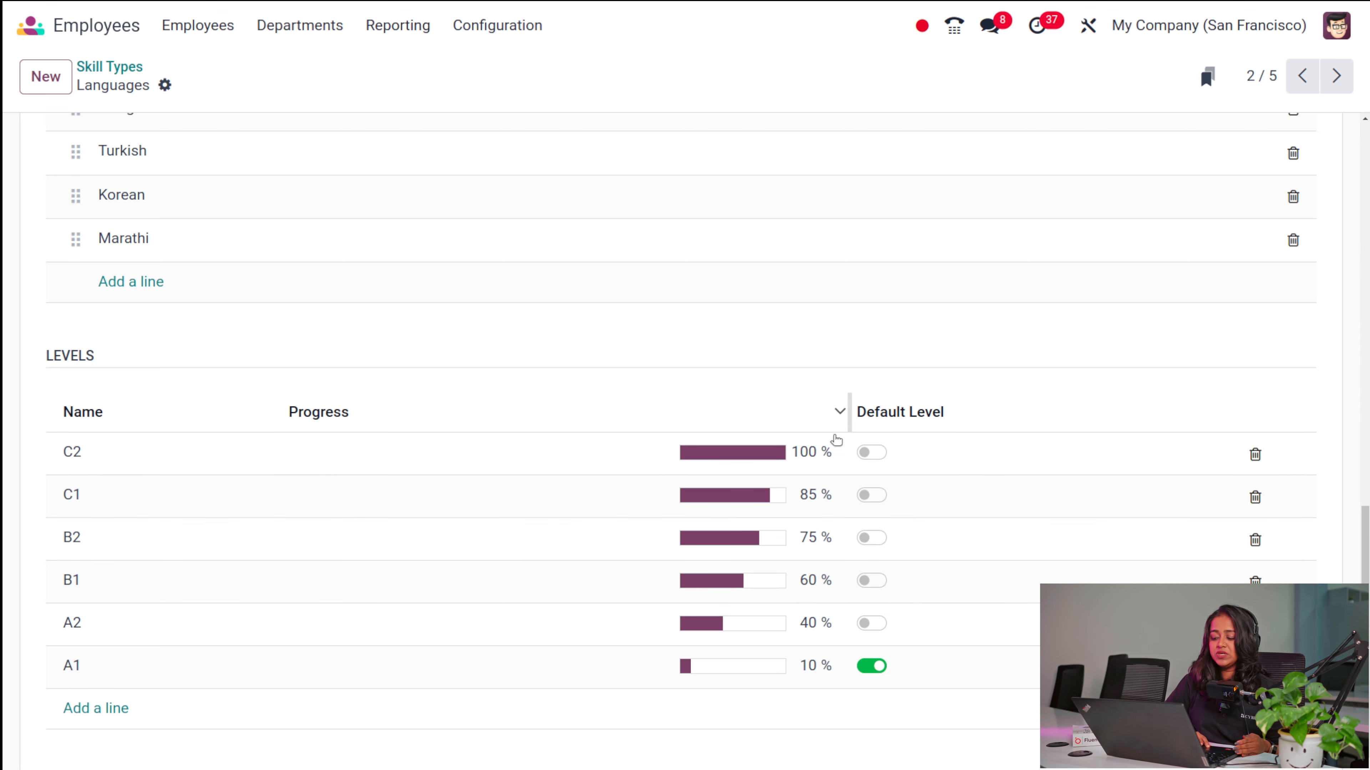
pyautogui.scroll(10, 720, 376)
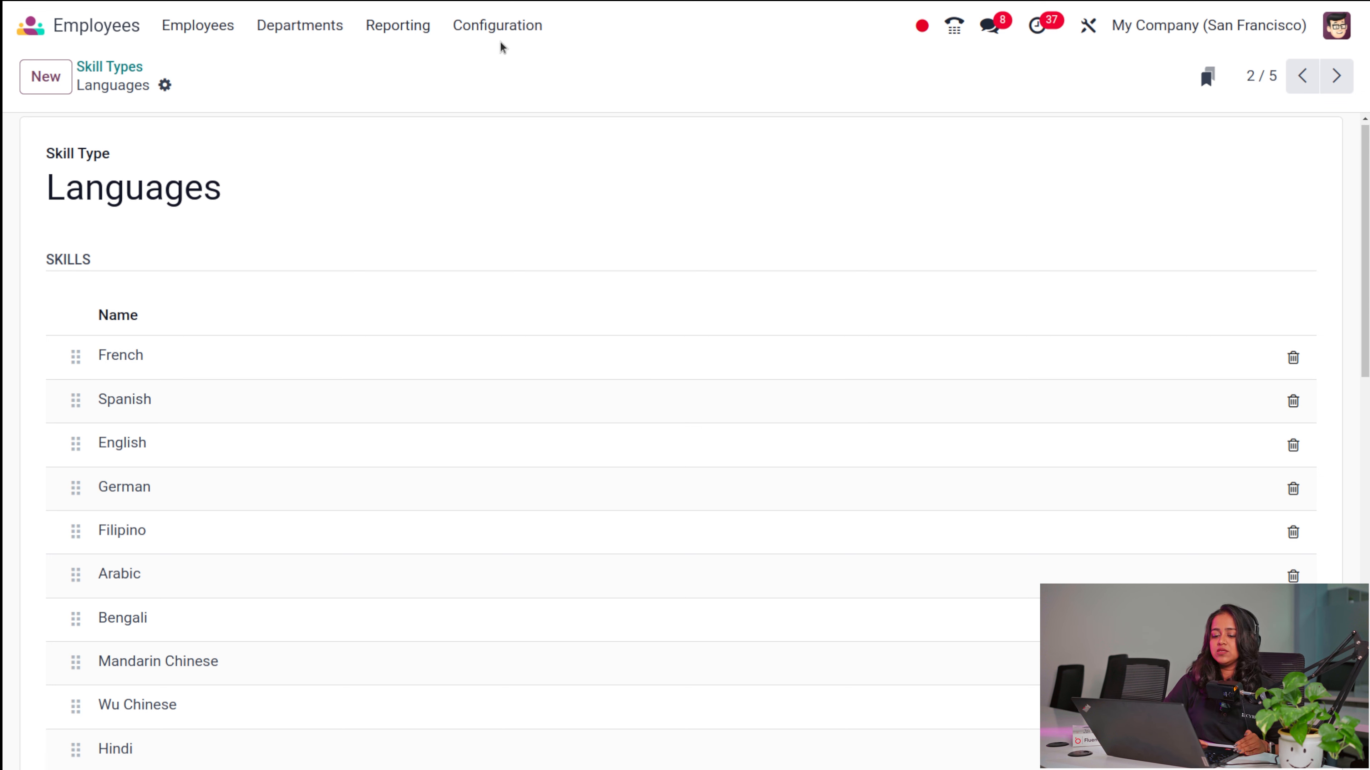
# Create a job position named "Sales manager" in the configured job positions and assign it to the Management / Sales department
pyautogui.click(518, 36)
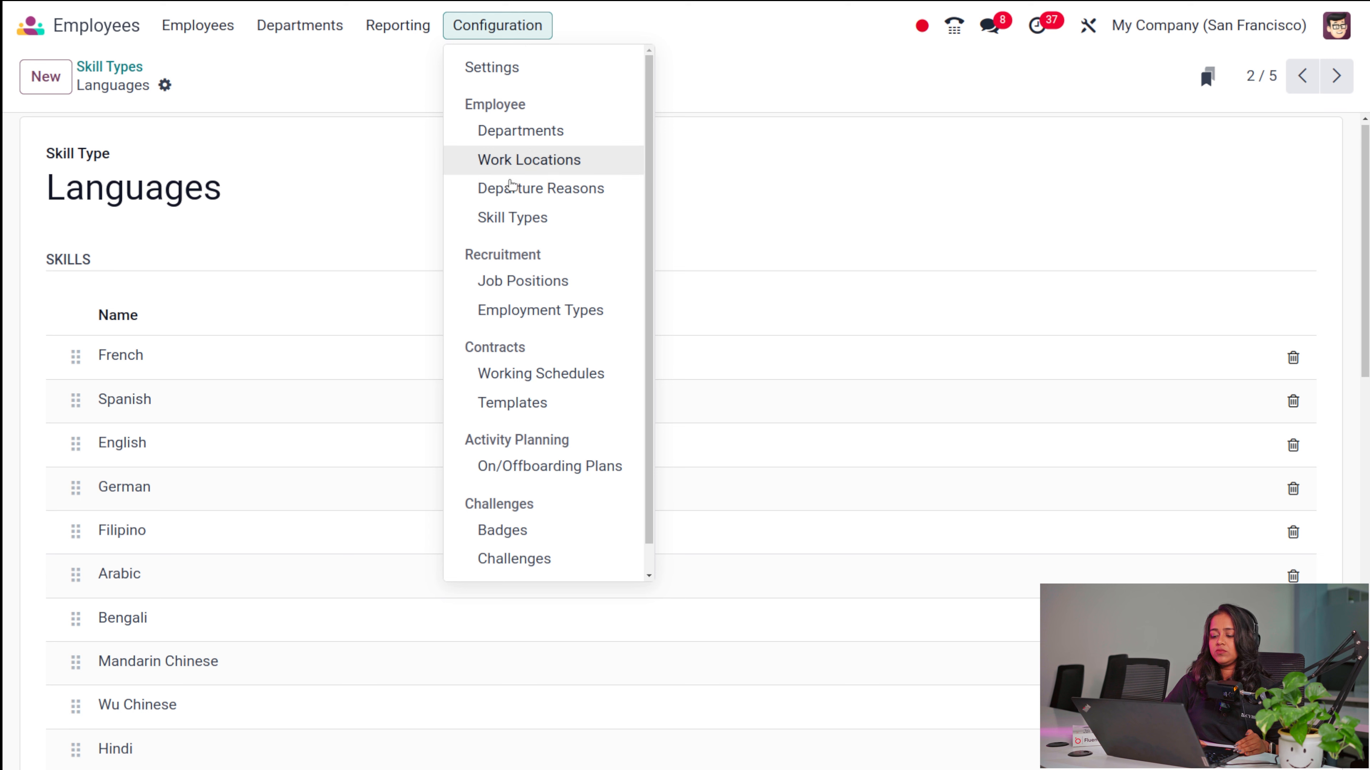
pyautogui.click(503, 280)
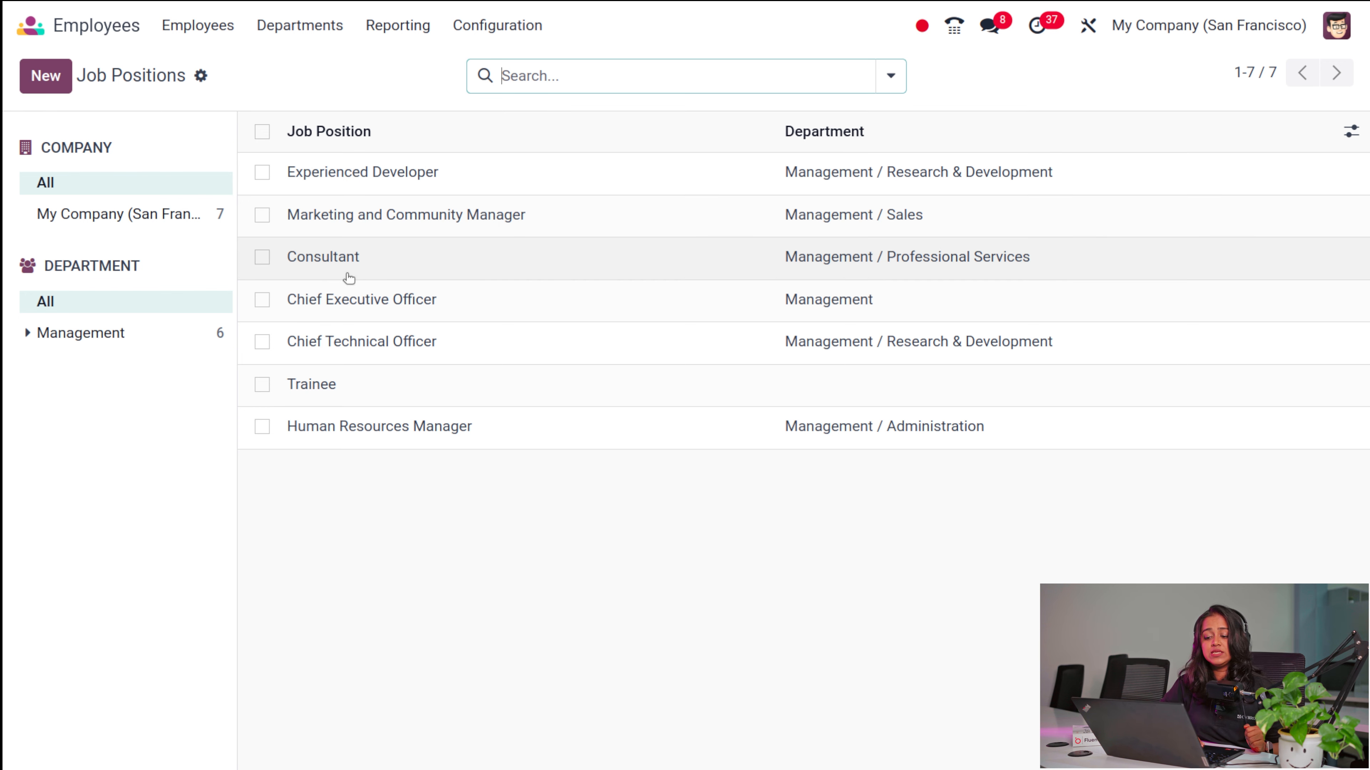
pyautogui.click(49, 77)
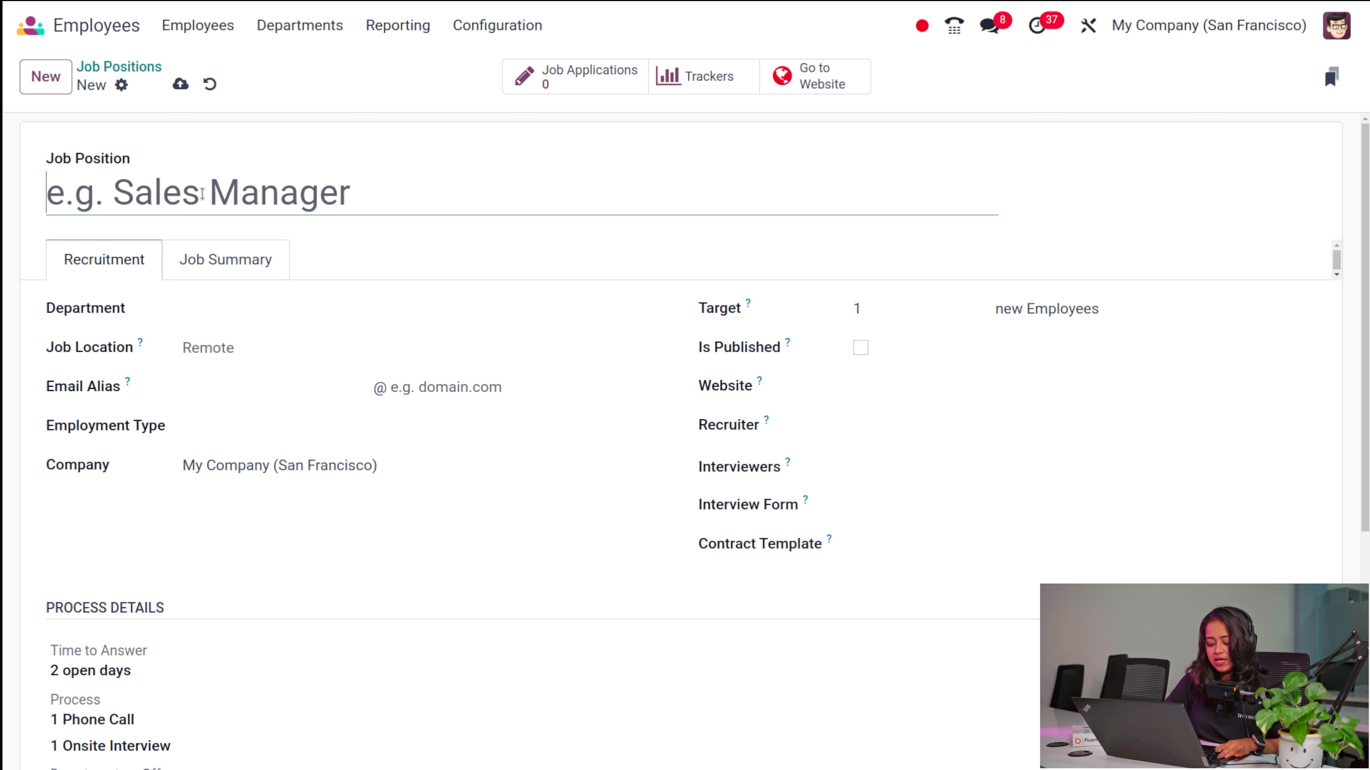
pyautogui.write('Sales ')
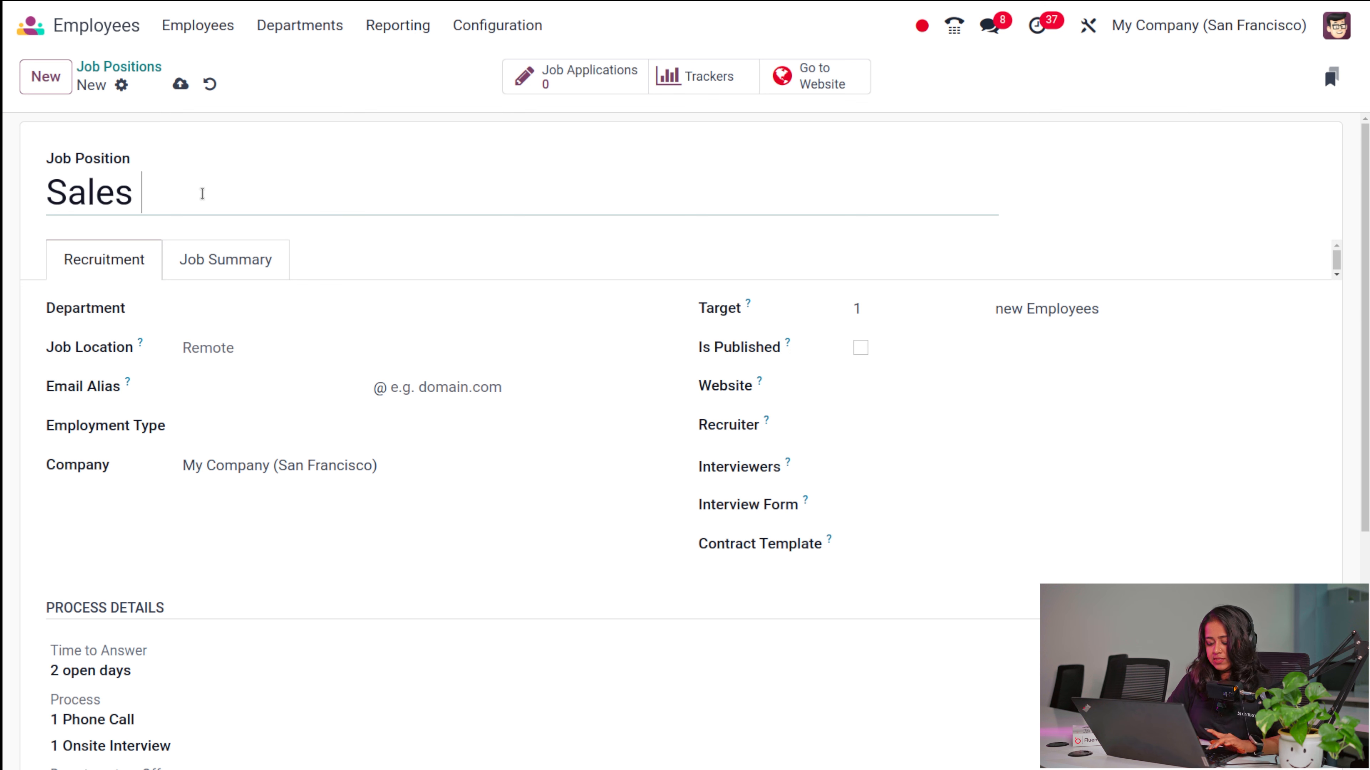
pyautogui.write('manager')
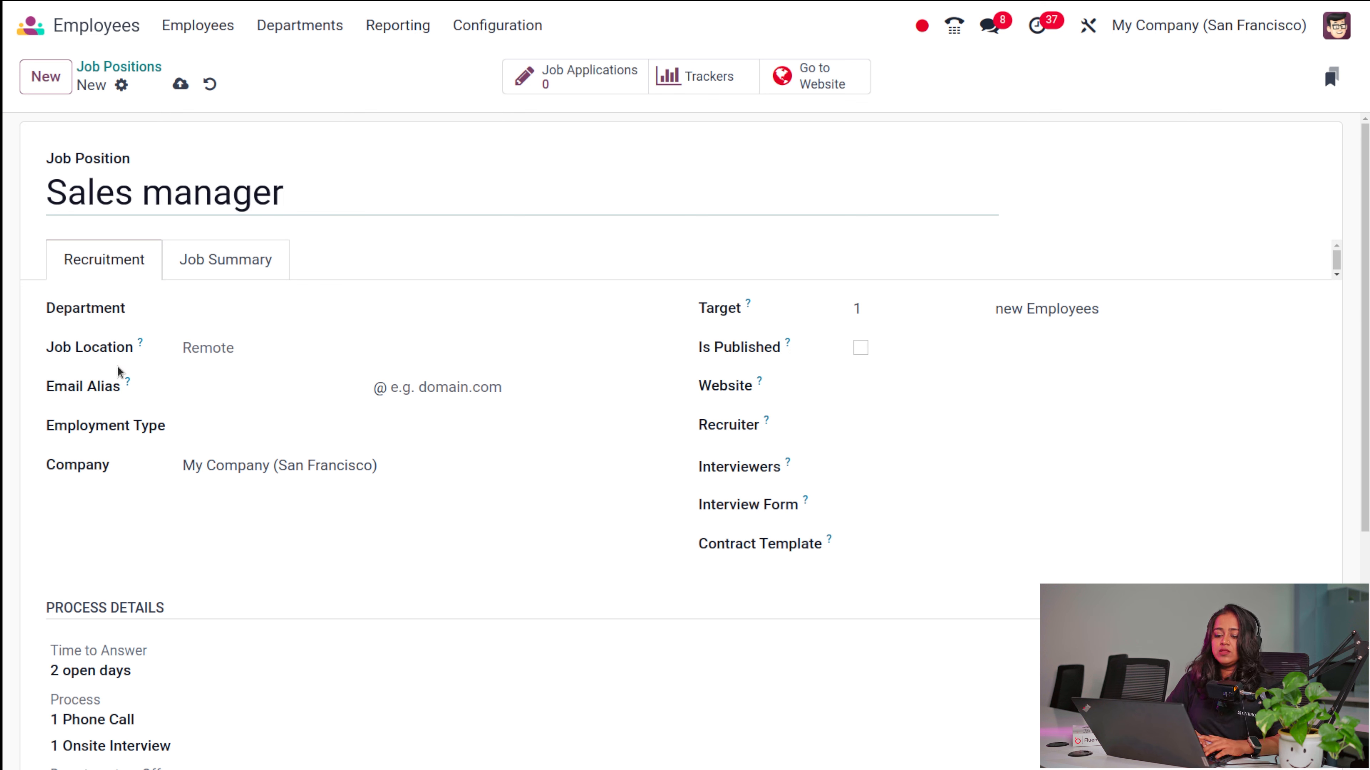
pyautogui.click(242, 309)
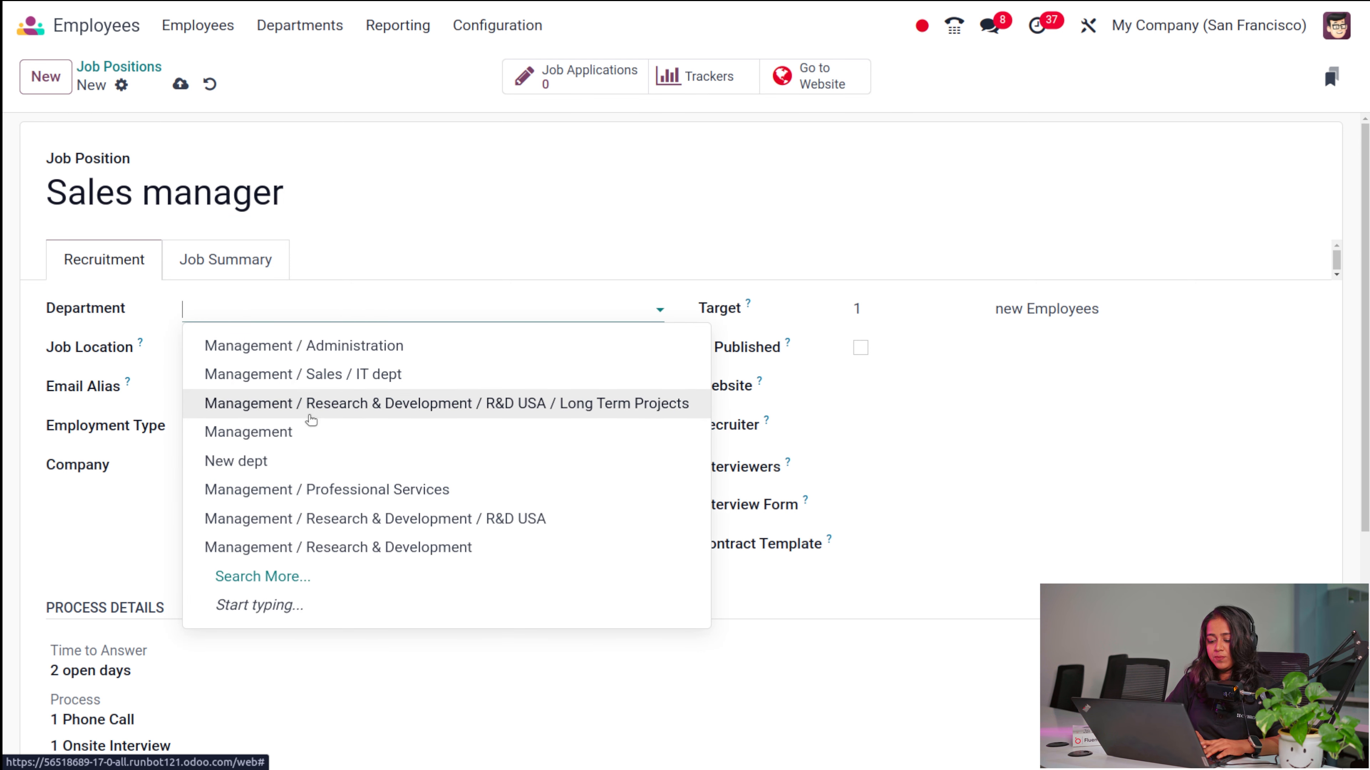
pyautogui.write('sa')
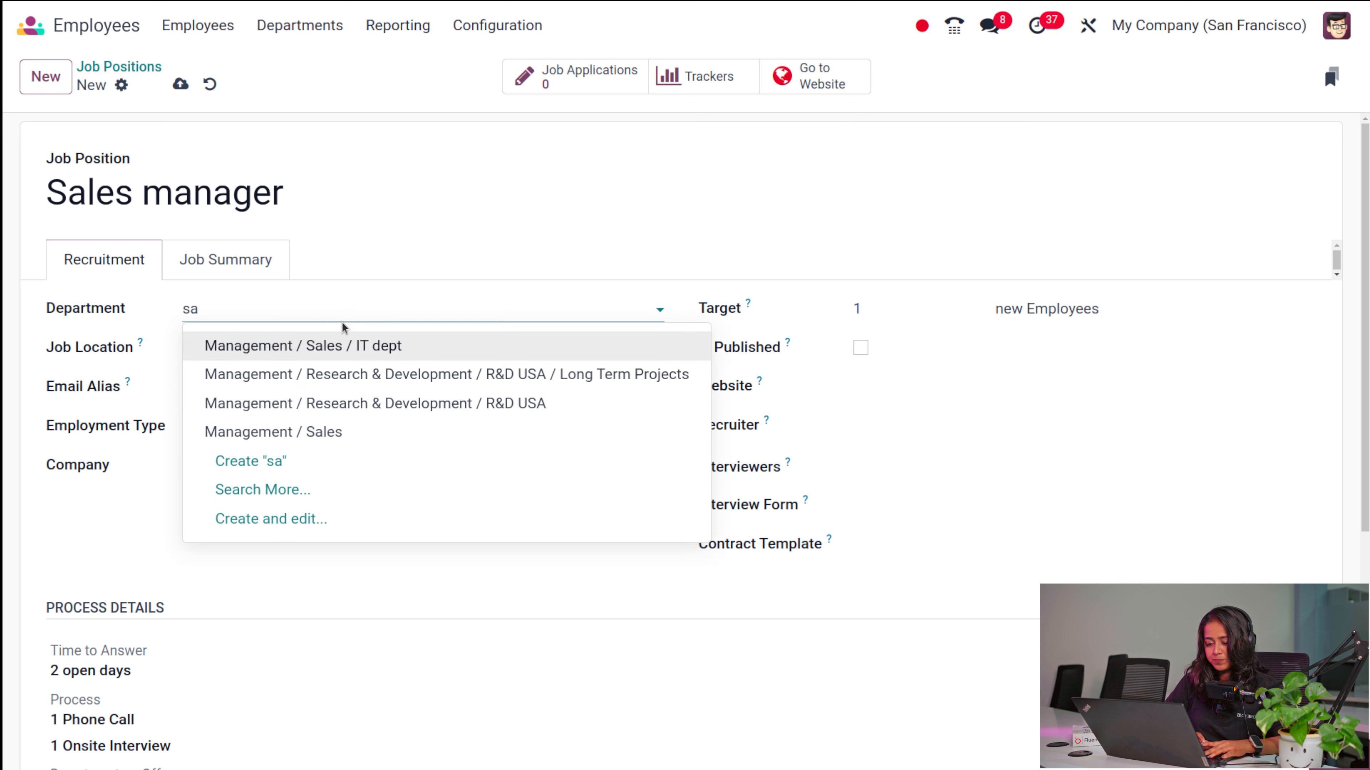
pyautogui.click(342, 432)
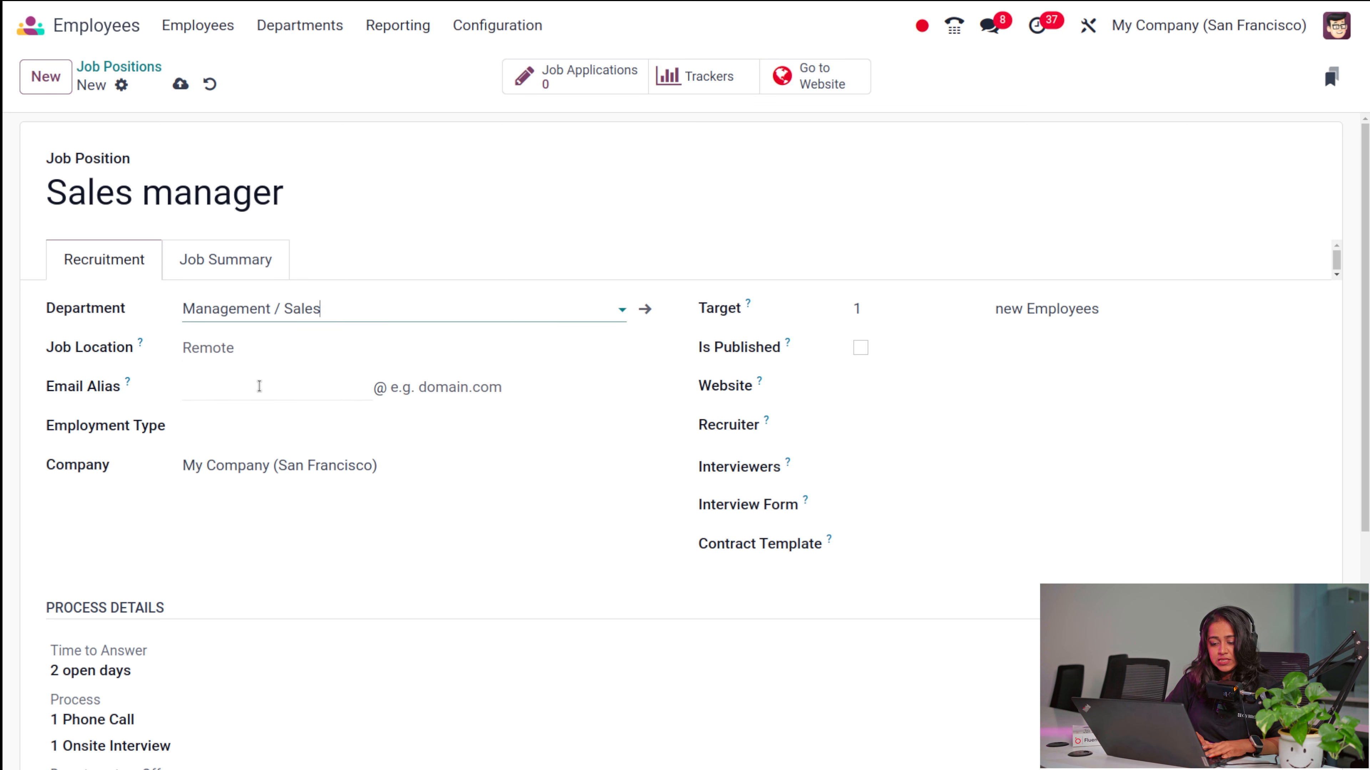
# Set the job location to My Company (San Francisco) and the employment type to Permanent for the Sales manager position
pyautogui.click(217, 356)
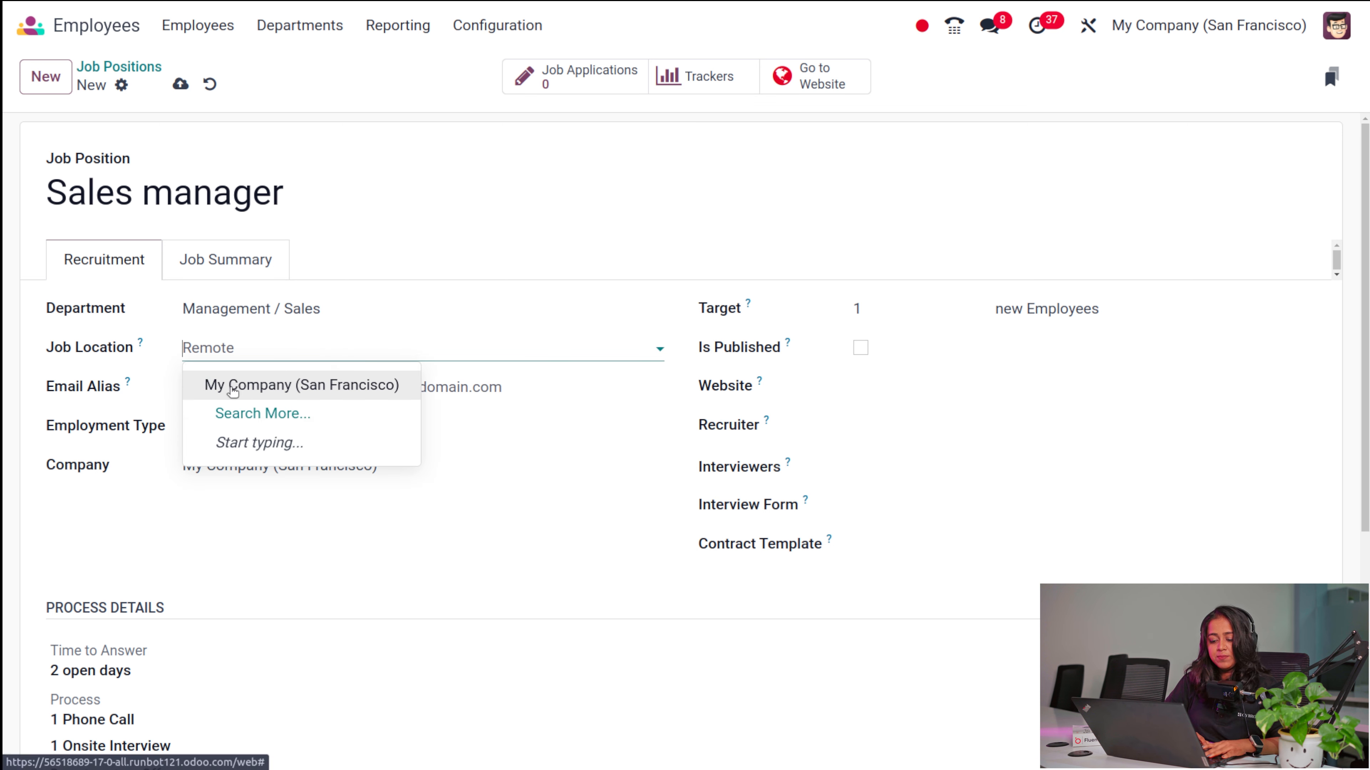
pyautogui.click(266, 386)
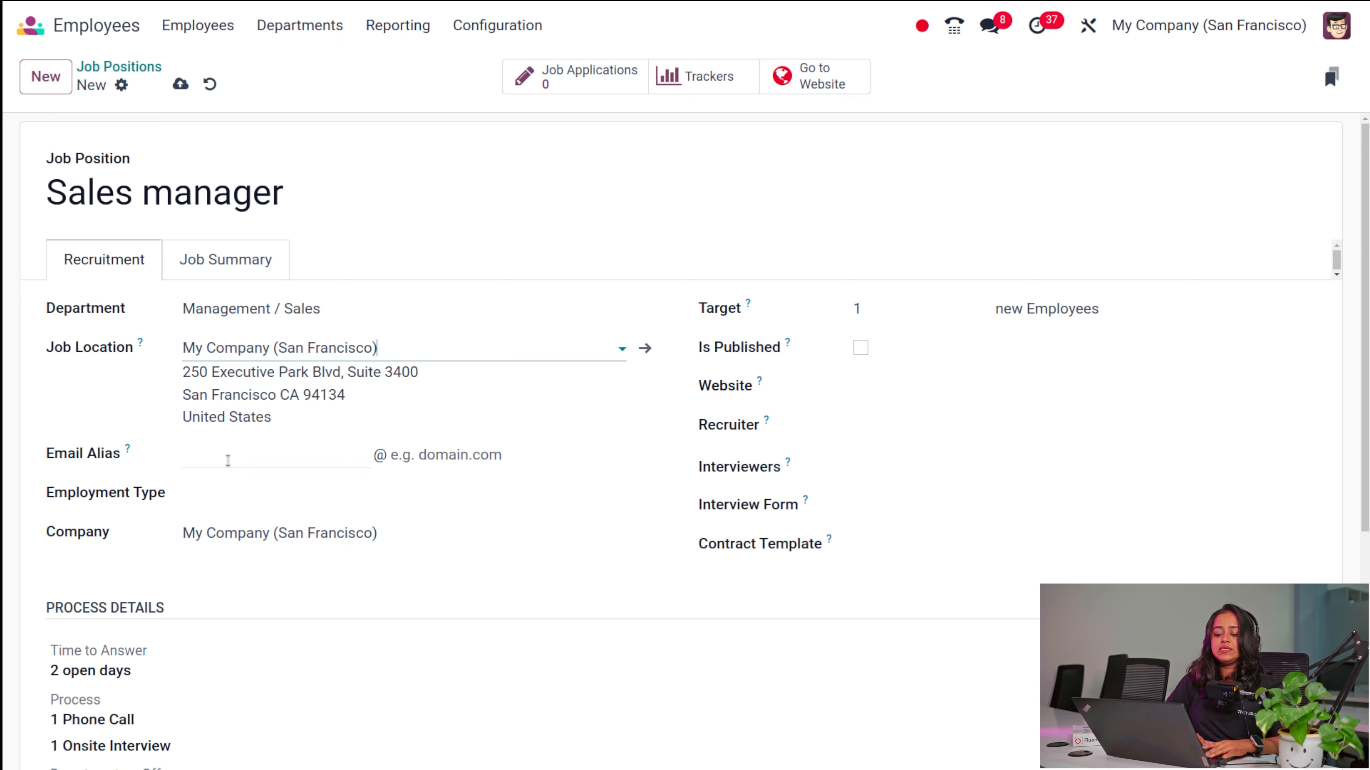
pyautogui.click(248, 499)
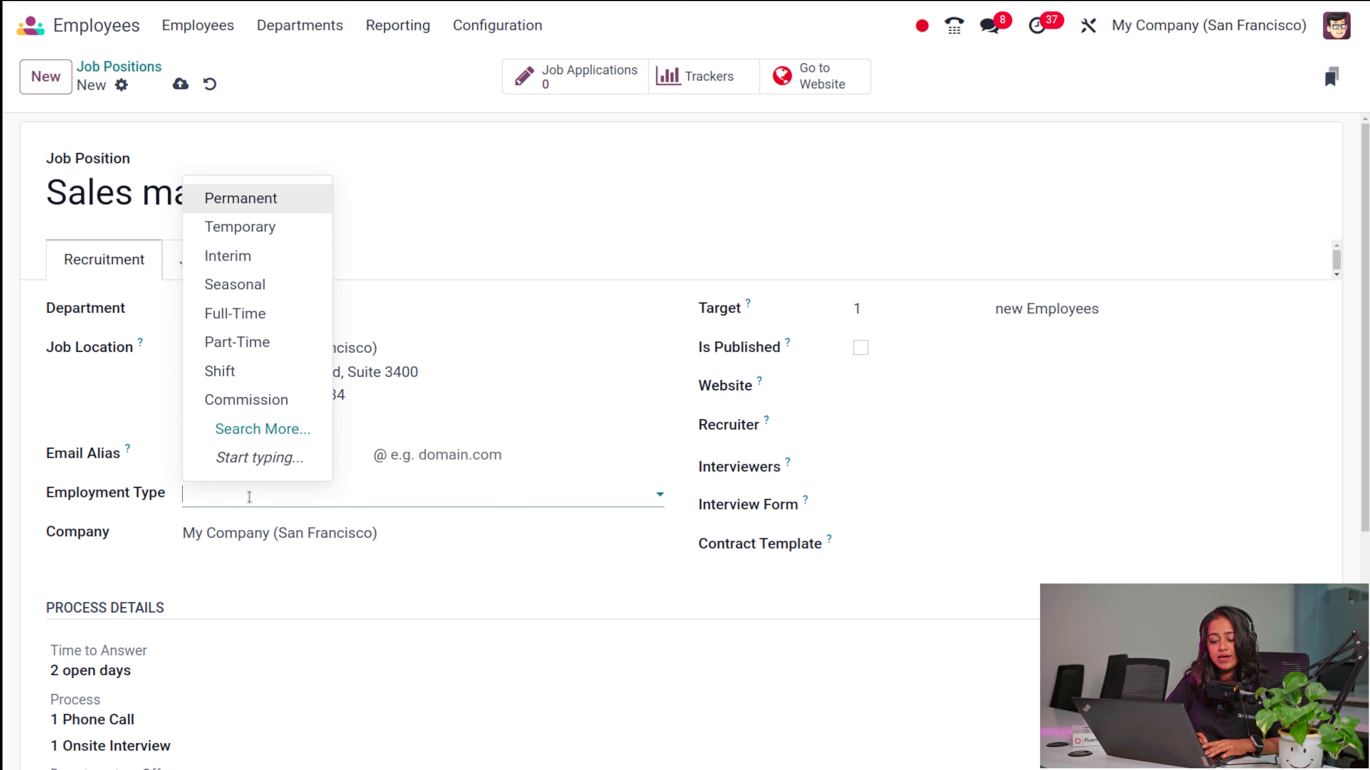
pyautogui.click(271, 198)
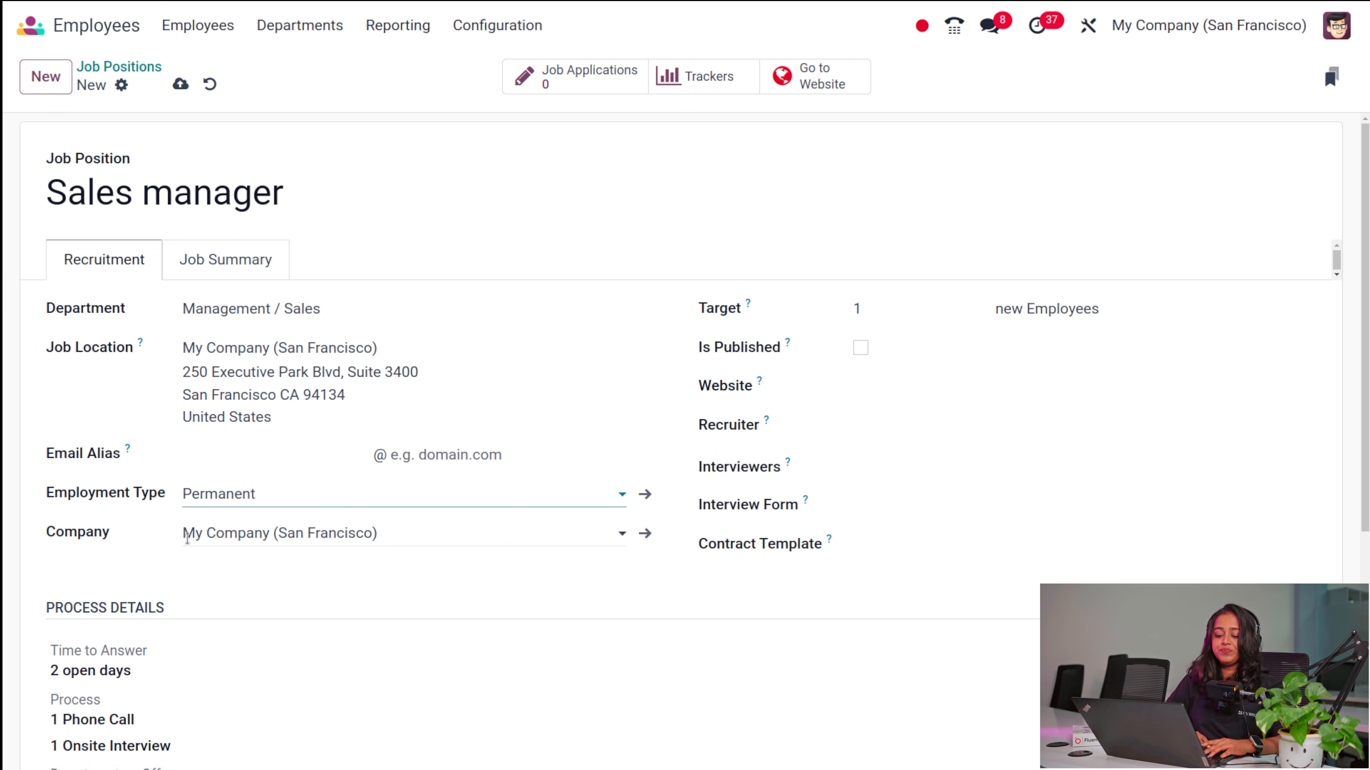
pyautogui.scroll(-3, 289, 617)
pyautogui.scroll(2, 289, 618)
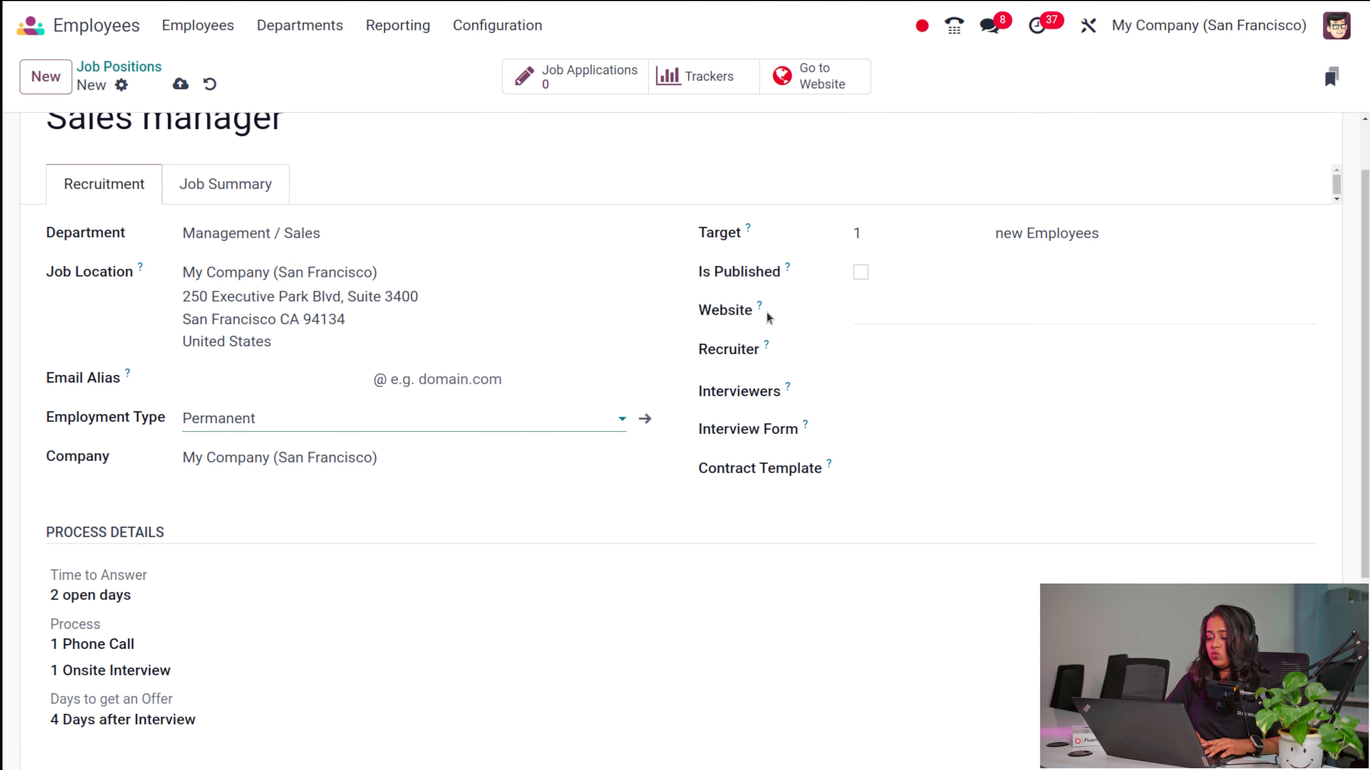
# Set the recruitment target to 5 new employees, mark the position as published, and read the target field's explanation
pyautogui.click(902, 227)
pyautogui.press('BackSpace')
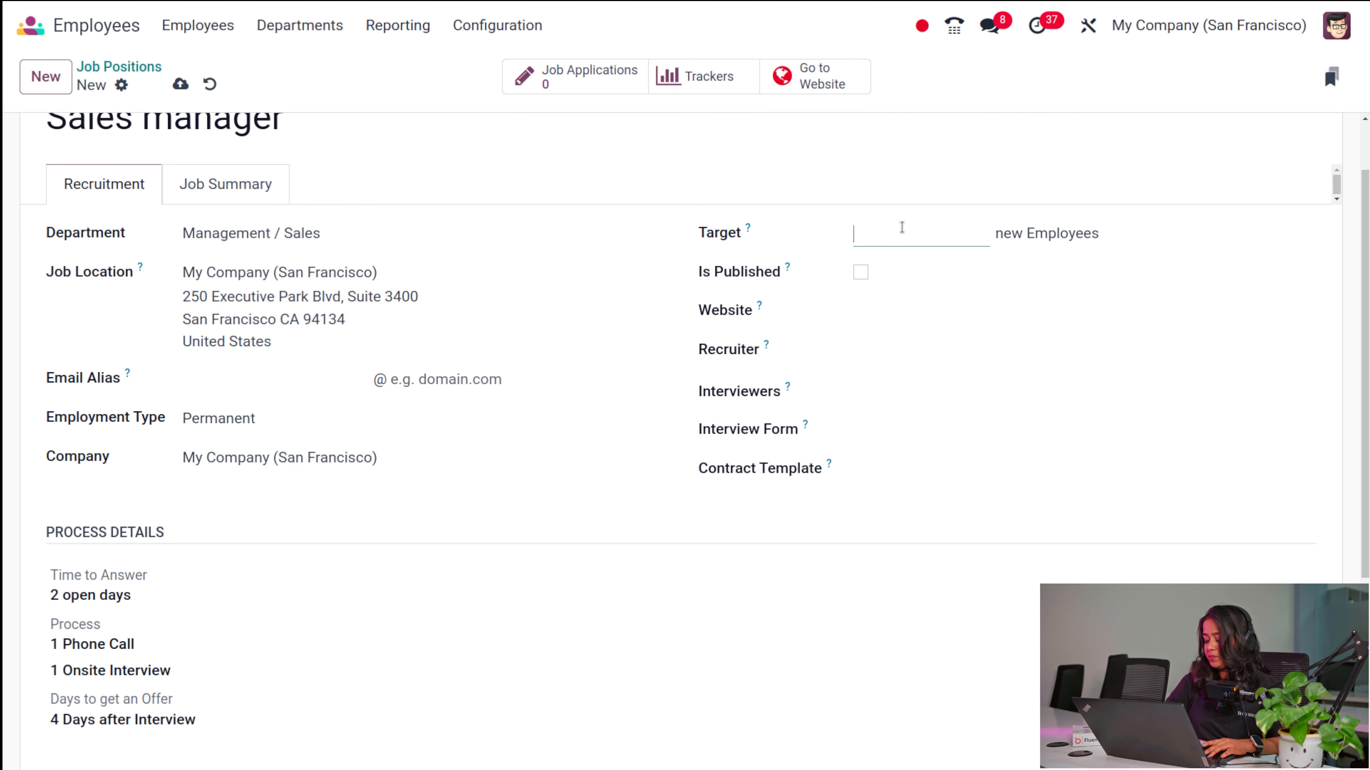
pyautogui.click(861, 273)
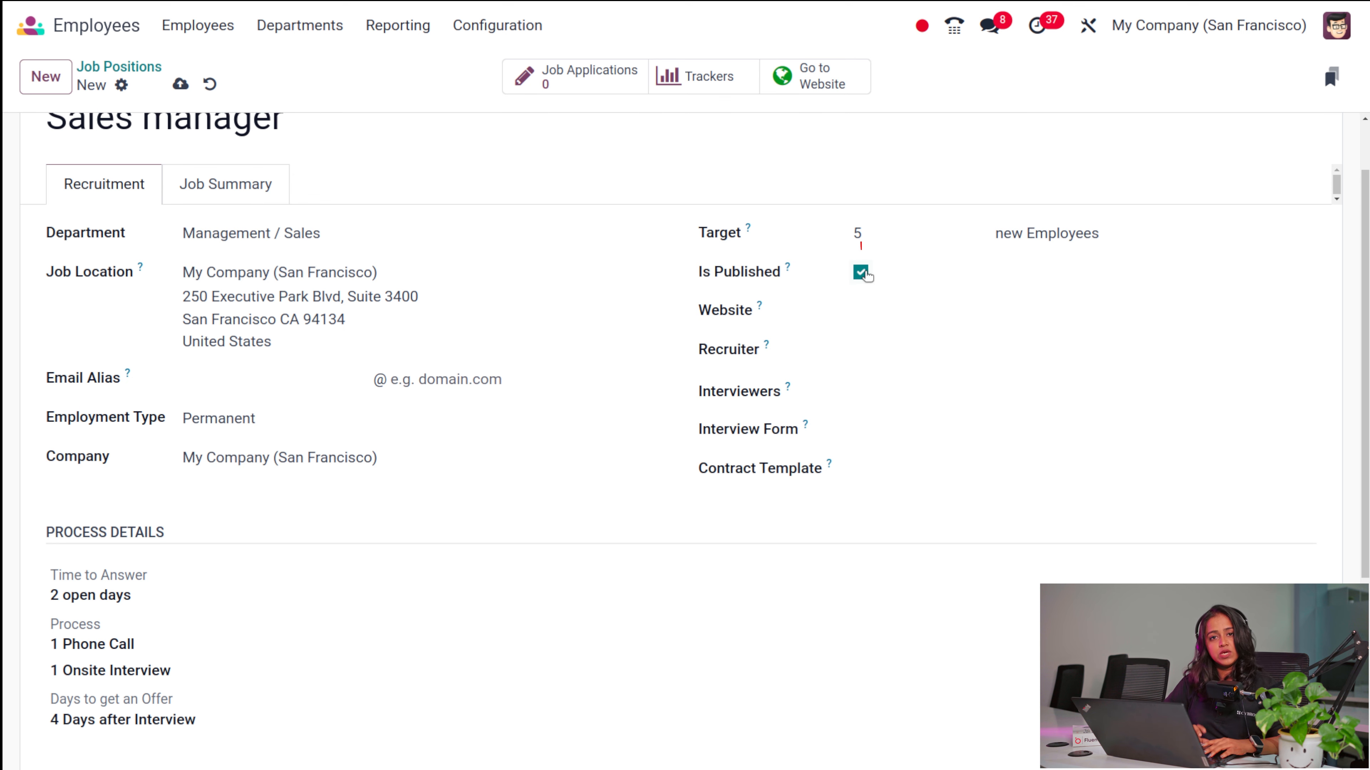
pyautogui.scroll(2, 866, 275)
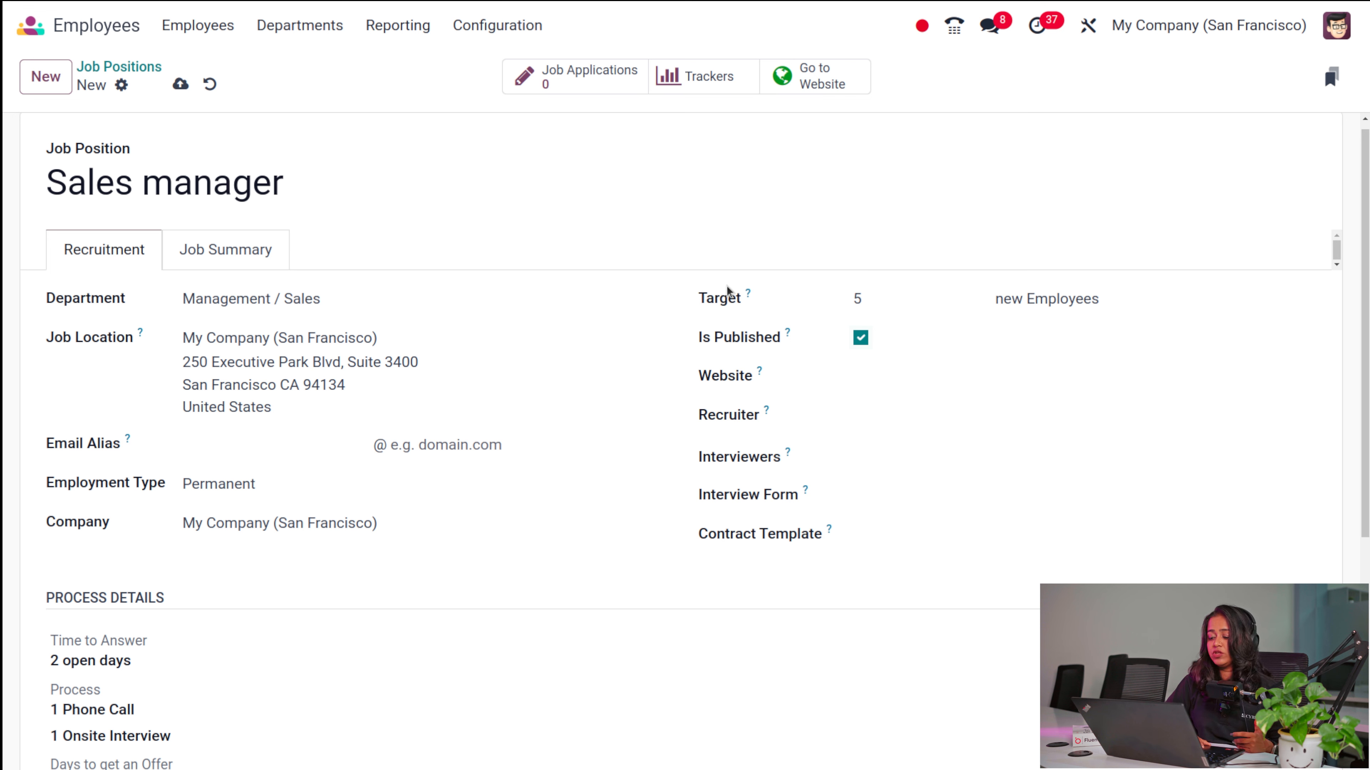
pyautogui.moveTo(755, 295)
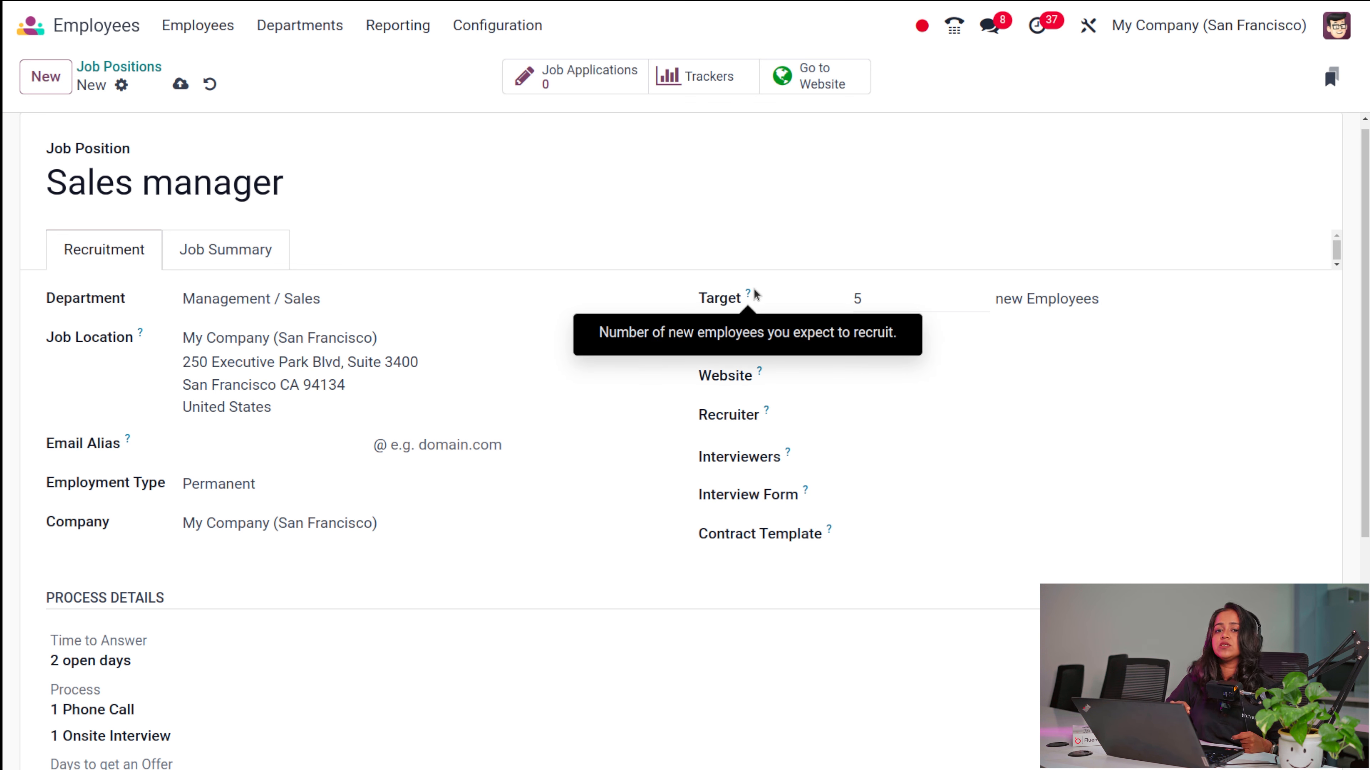
pyautogui.click(861, 331)
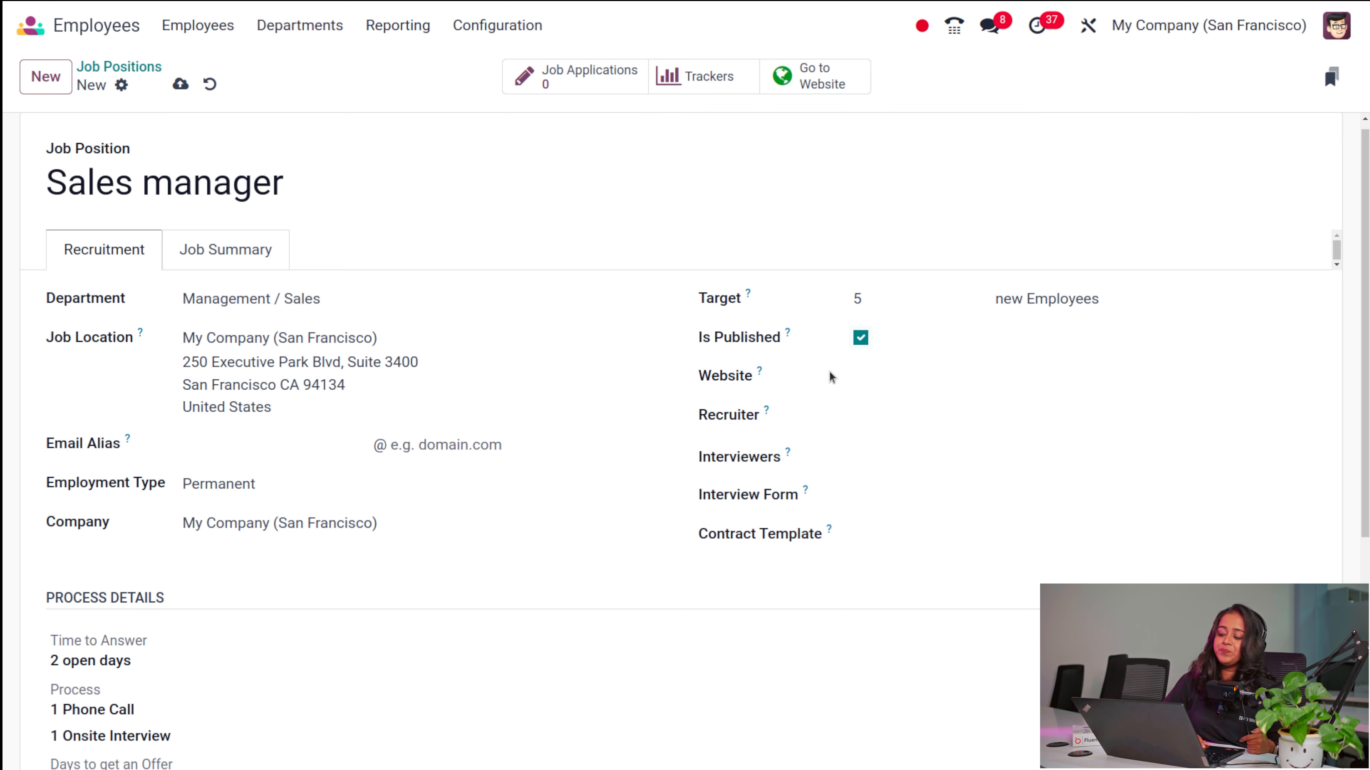
# Check the website choices without picking one, then assign the first listed user as recruiter and the second as interviewer
pyautogui.click(895, 380)
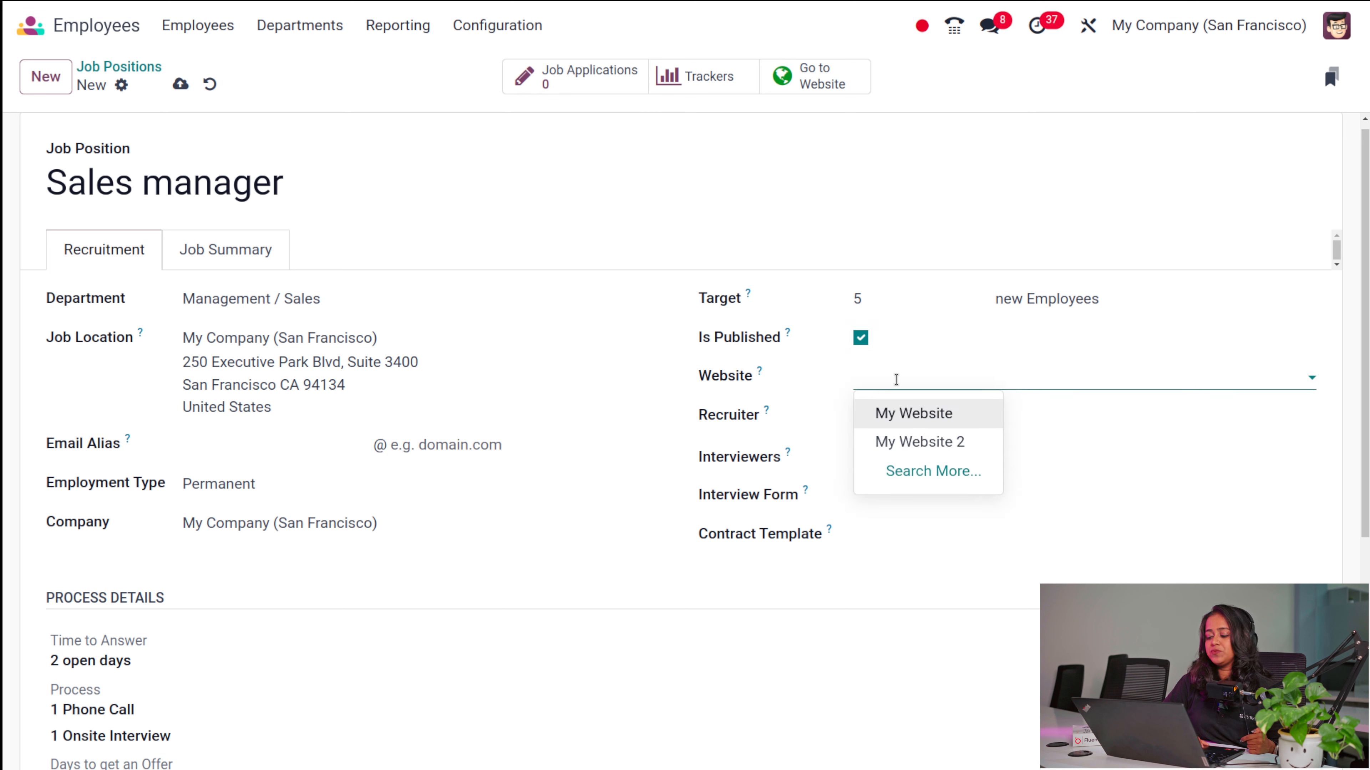
pyautogui.click(942, 316)
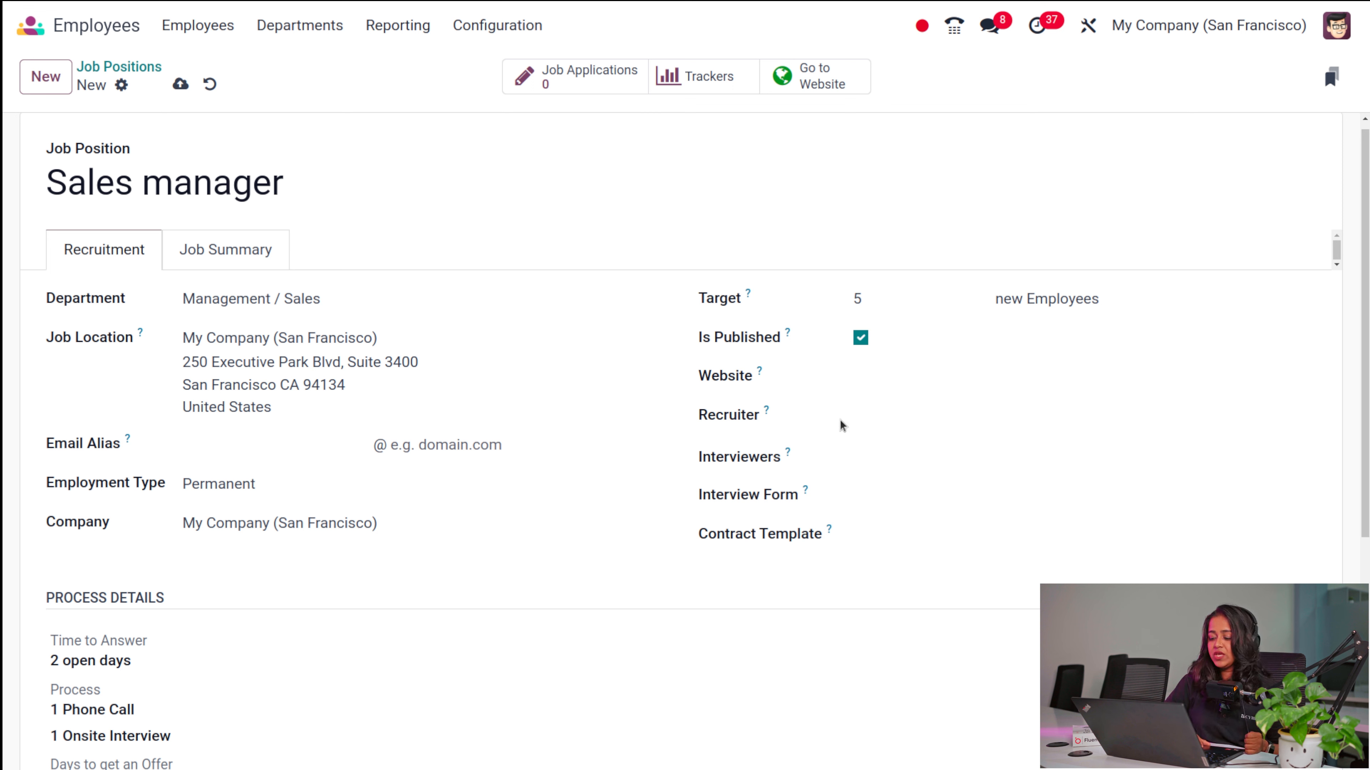
pyautogui.click(905, 416)
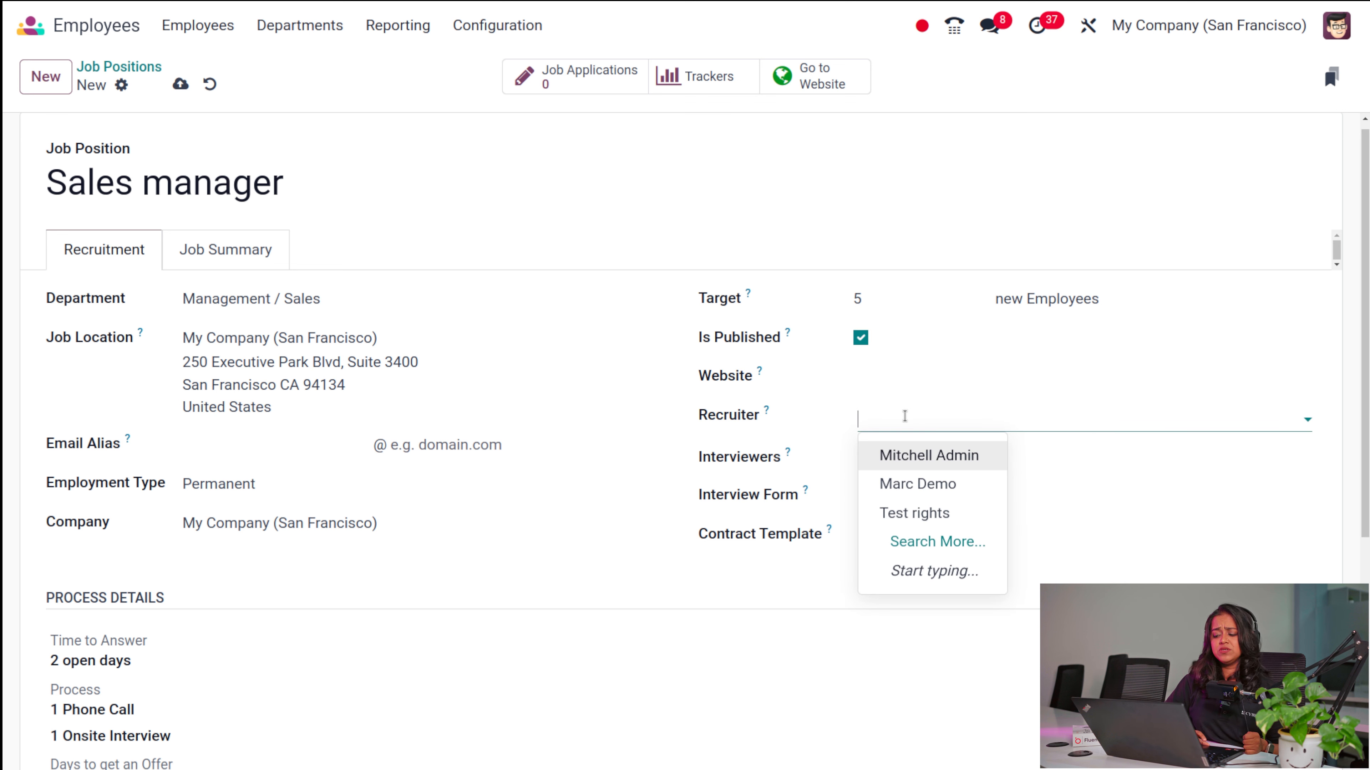
pyautogui.click(917, 456)
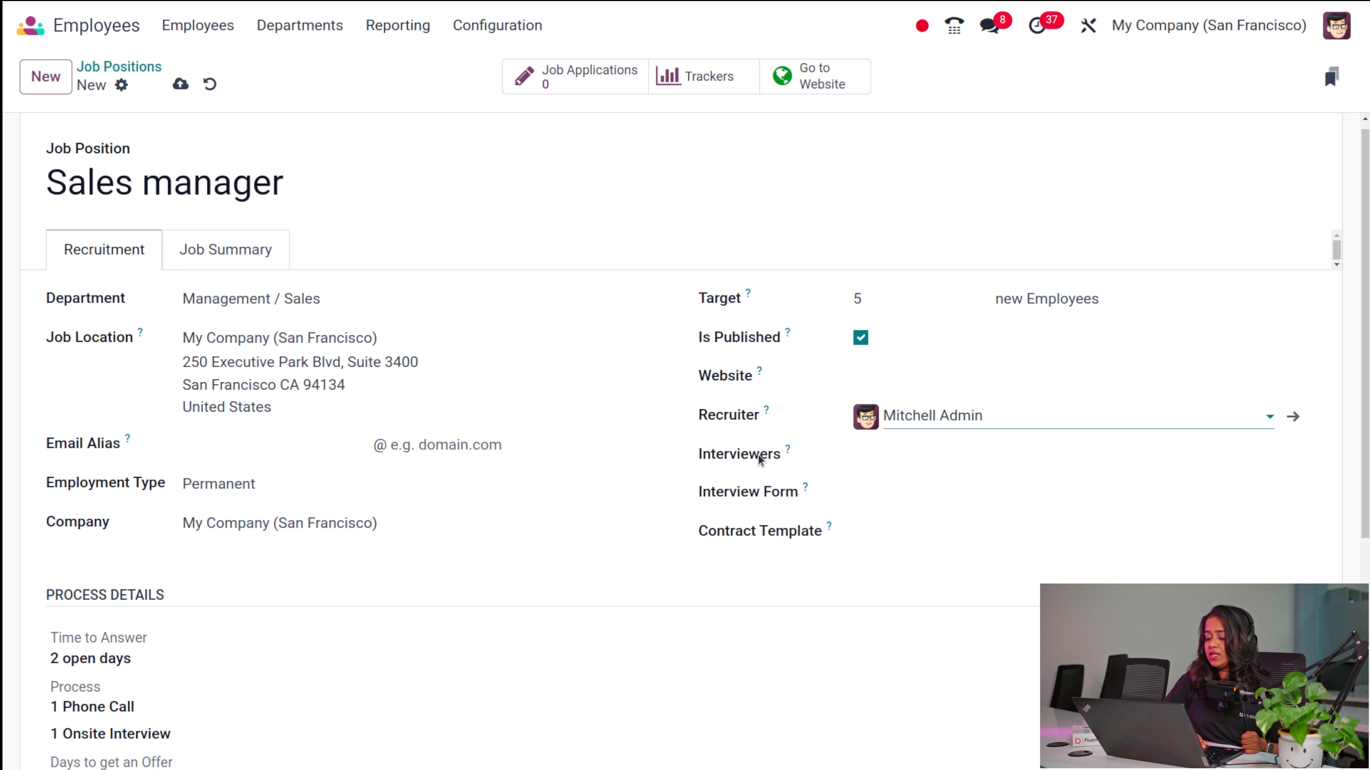
pyautogui.click(900, 455)
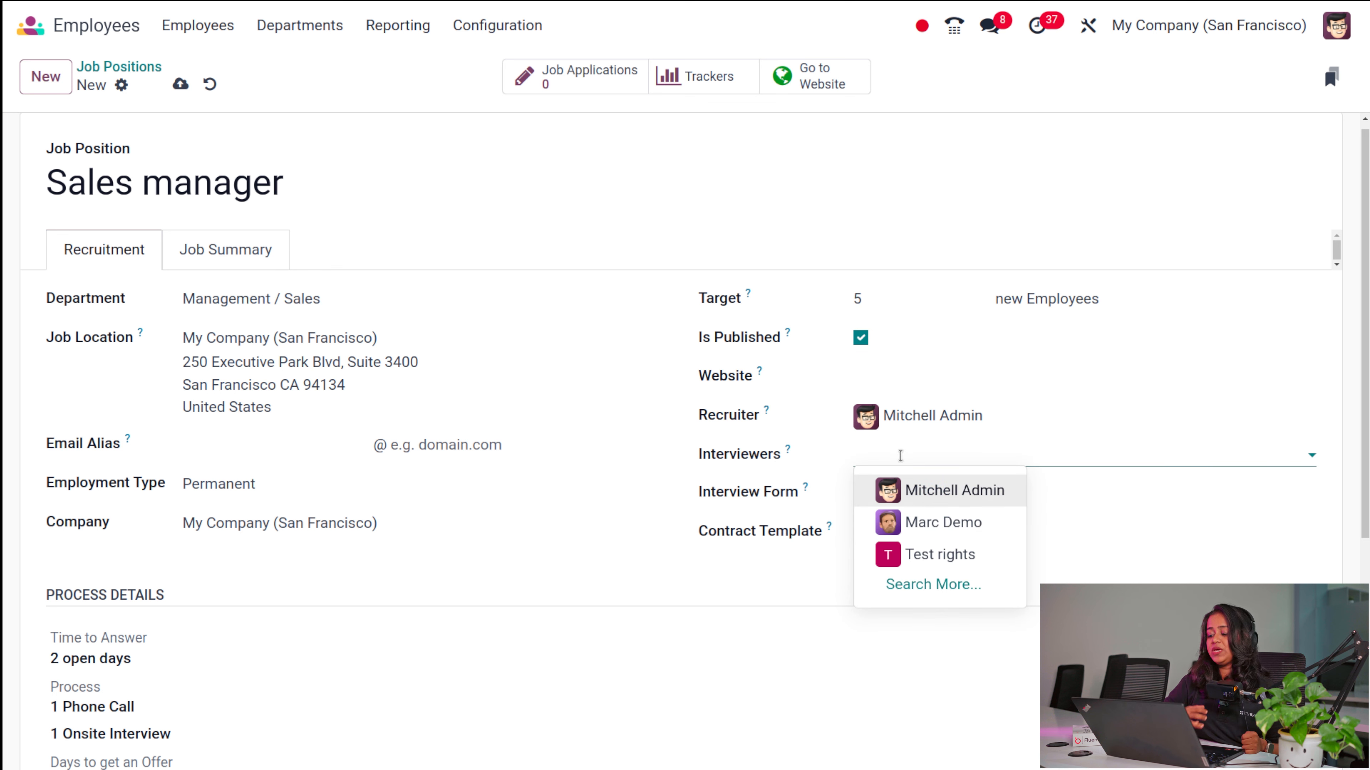
pyautogui.click(933, 521)
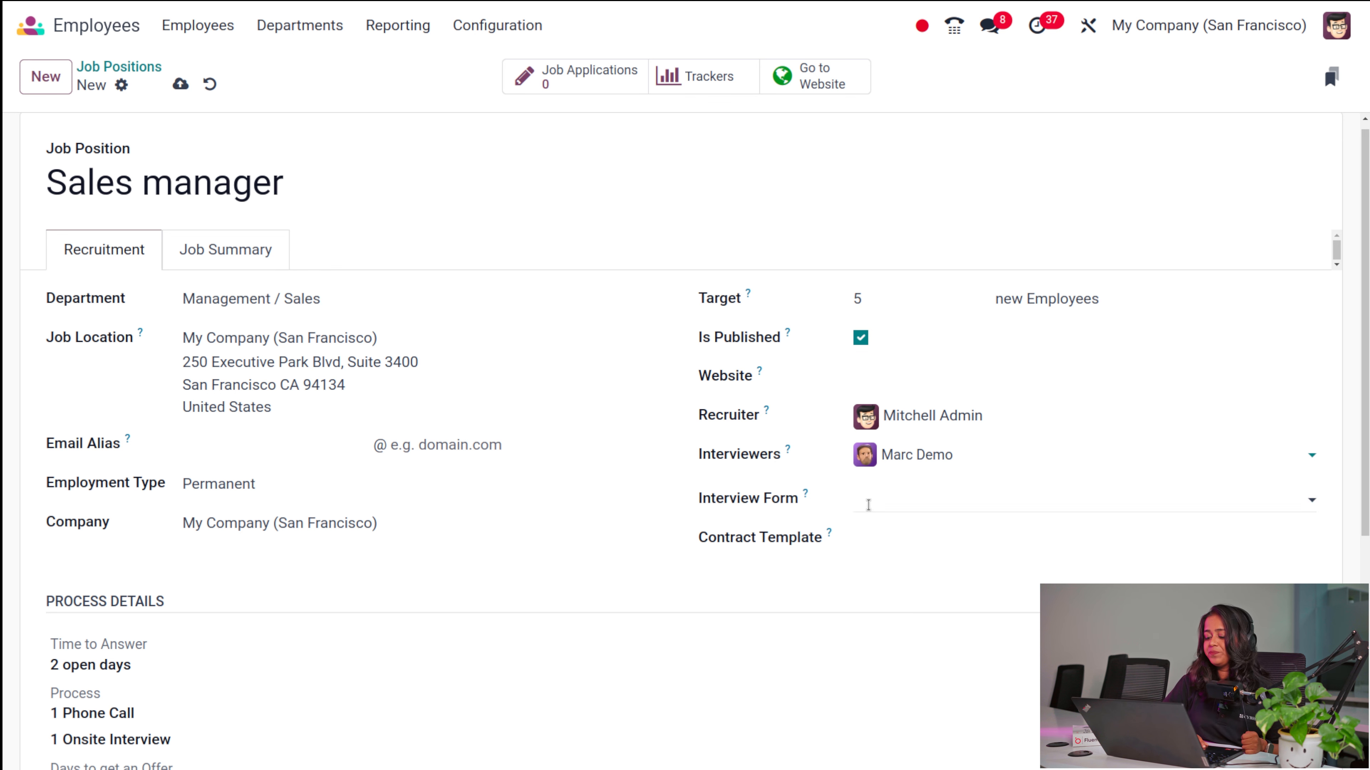
# Review the available interview forms and contract templates without choosing any, and look over the position's process details
pyautogui.click(879, 499)
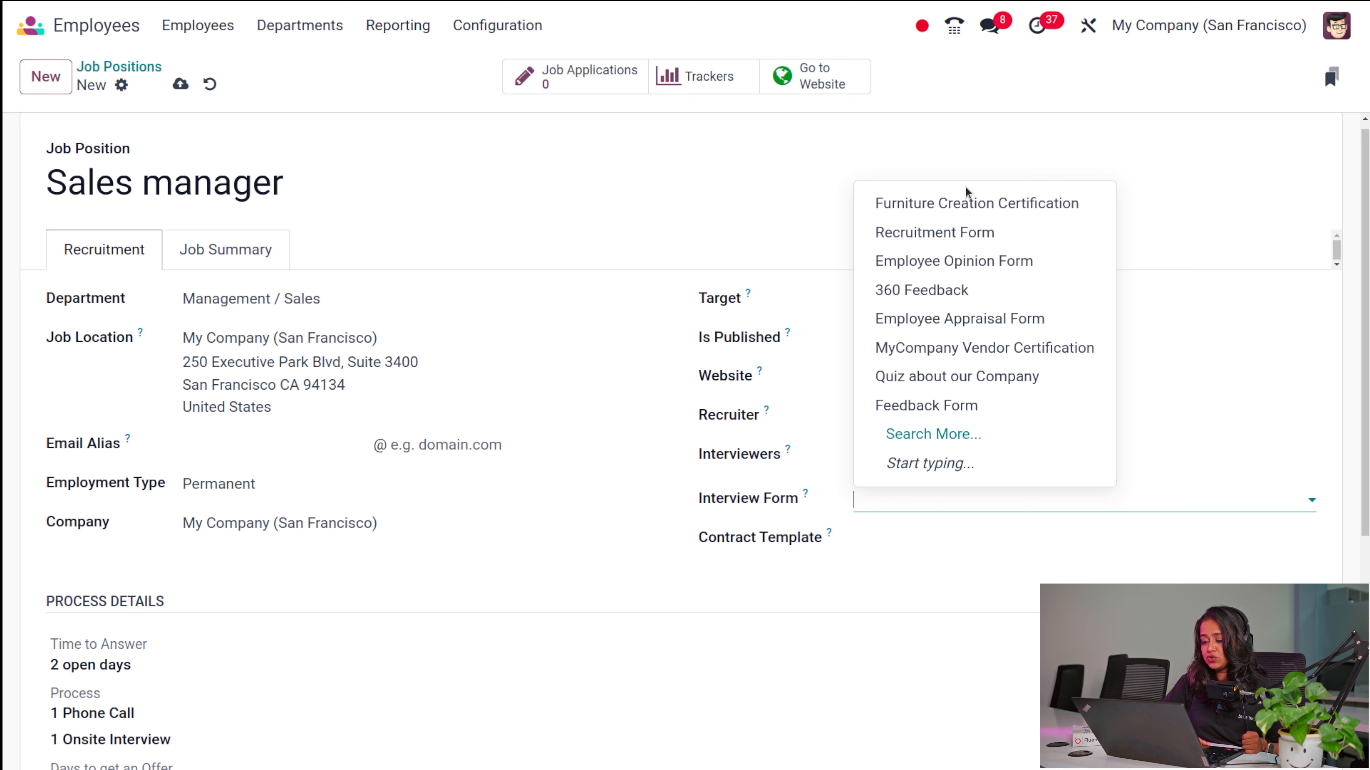
pyautogui.click(952, 561)
pyautogui.click(898, 539)
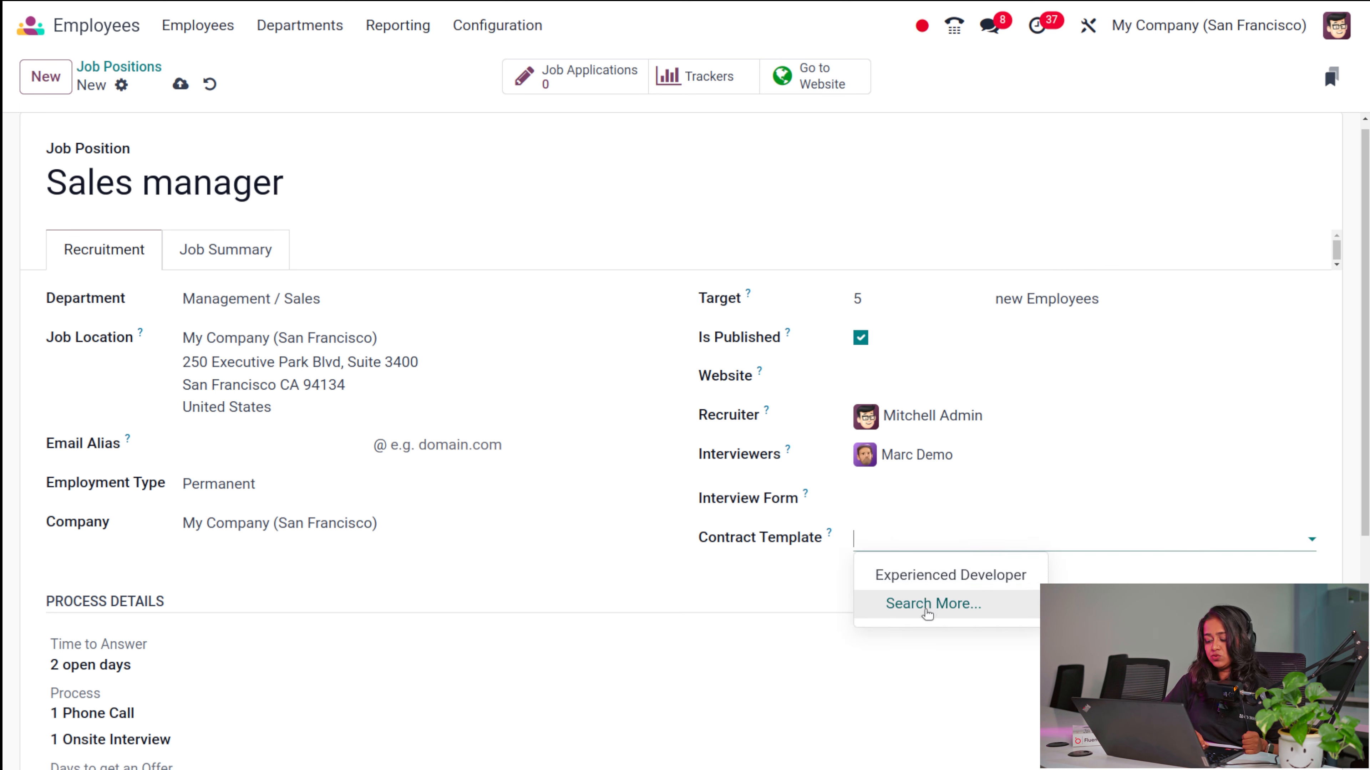
pyautogui.click(743, 559)
pyautogui.scroll(-5, 743, 553)
pyautogui.scroll(5, 743, 553)
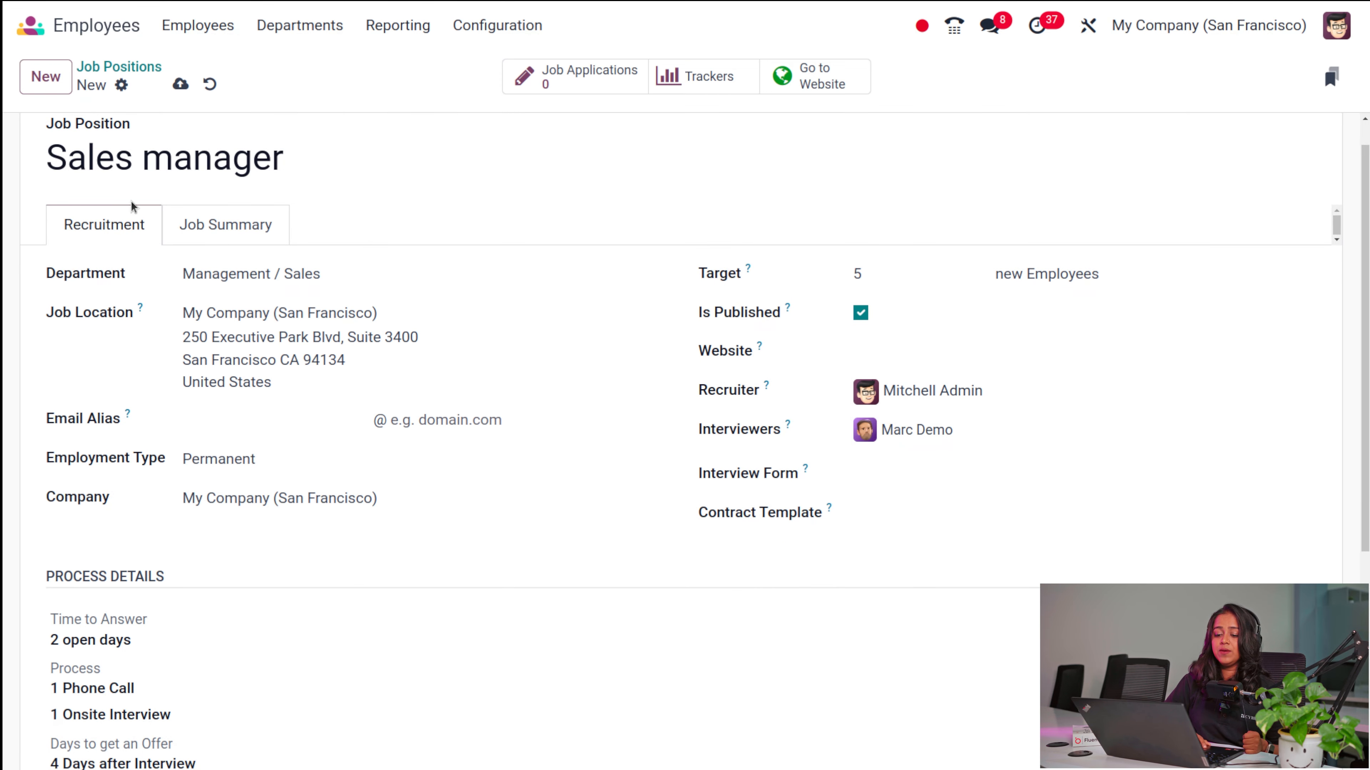
# Review the Sales manager job summary, save the position, and return to the job positions list
pyautogui.click(227, 223)
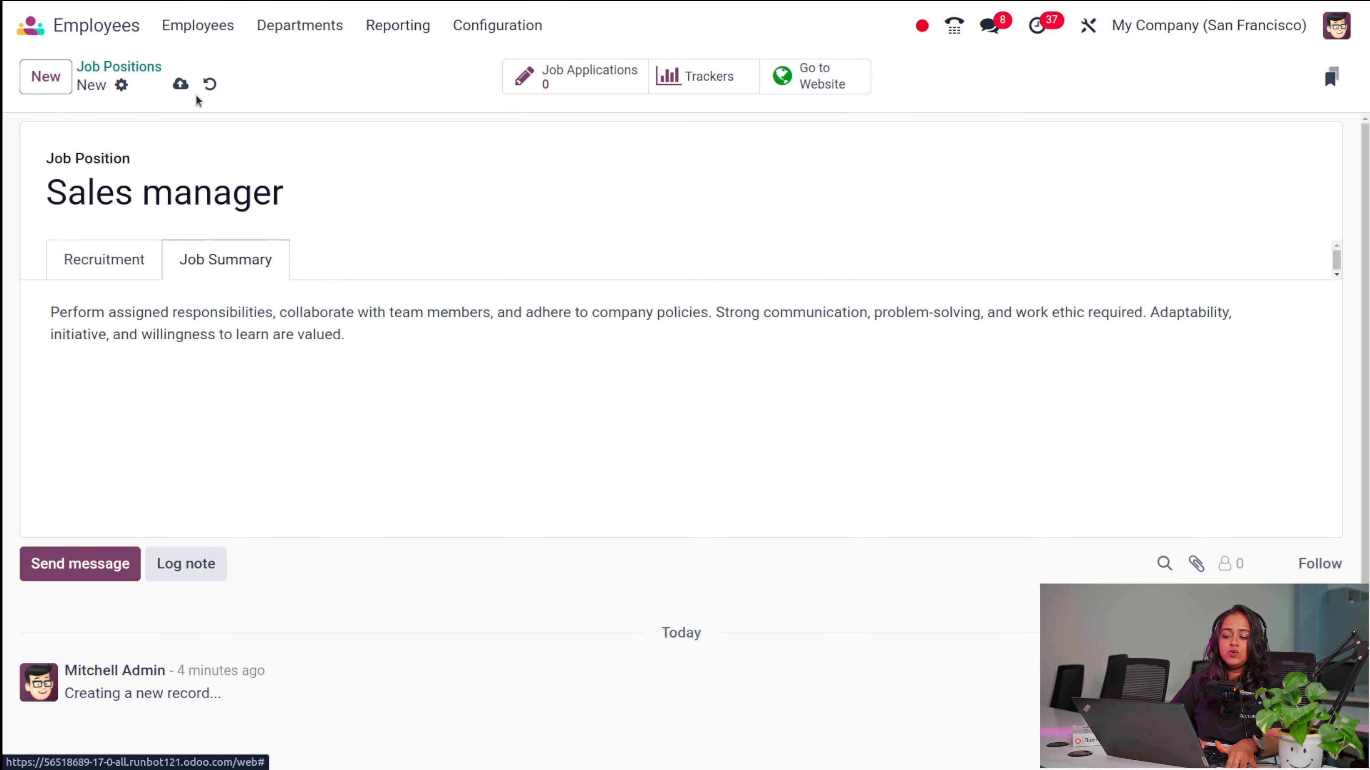
pyautogui.click(183, 92)
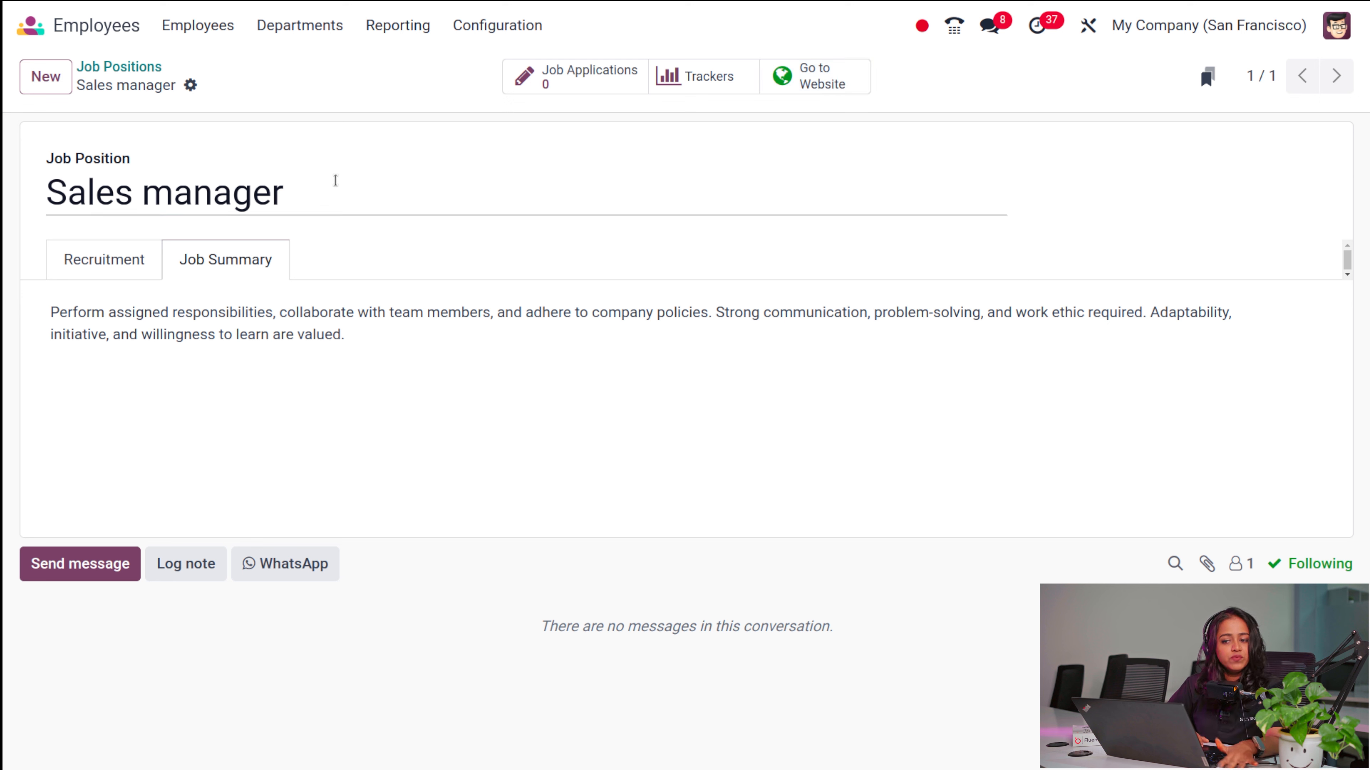
pyautogui.click(145, 72)
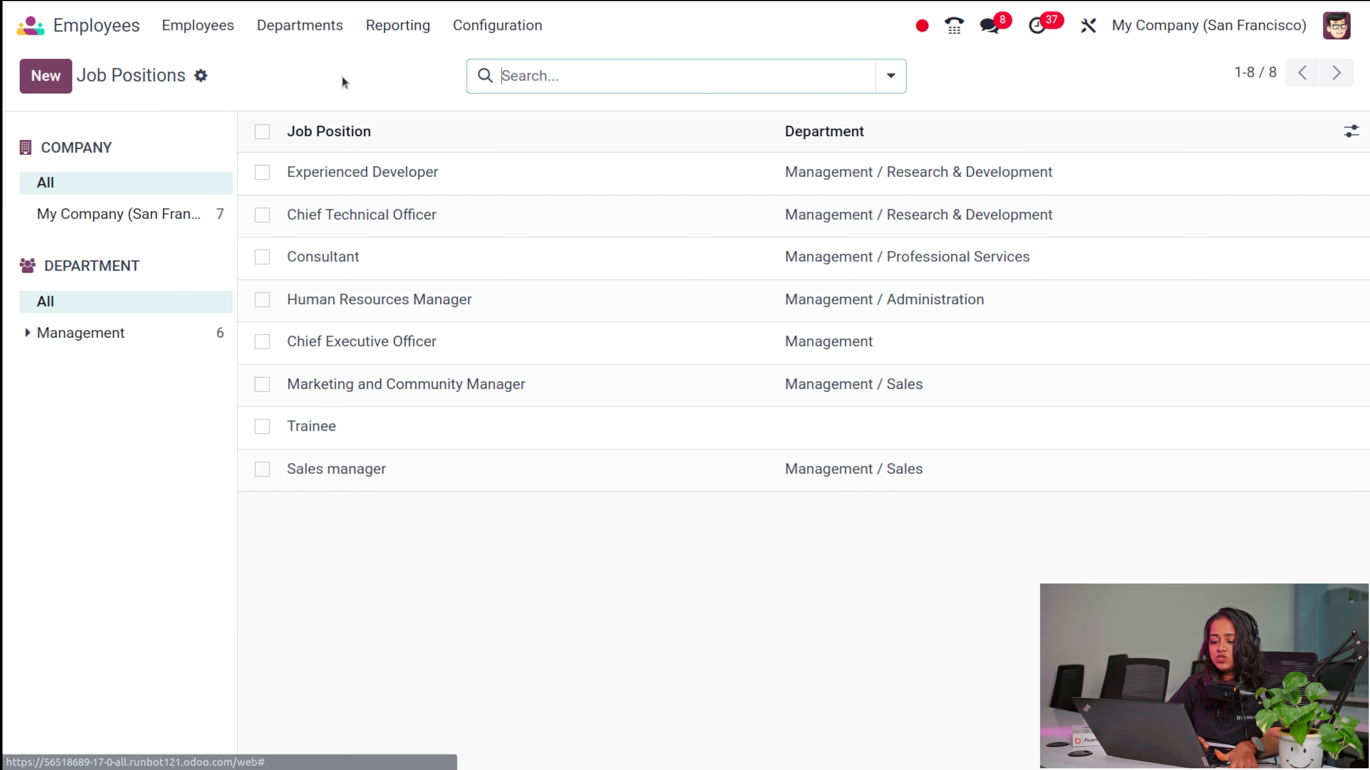
# Examine the employment types list, start a new employment type entry, and discard it
pyautogui.click(478, 32)
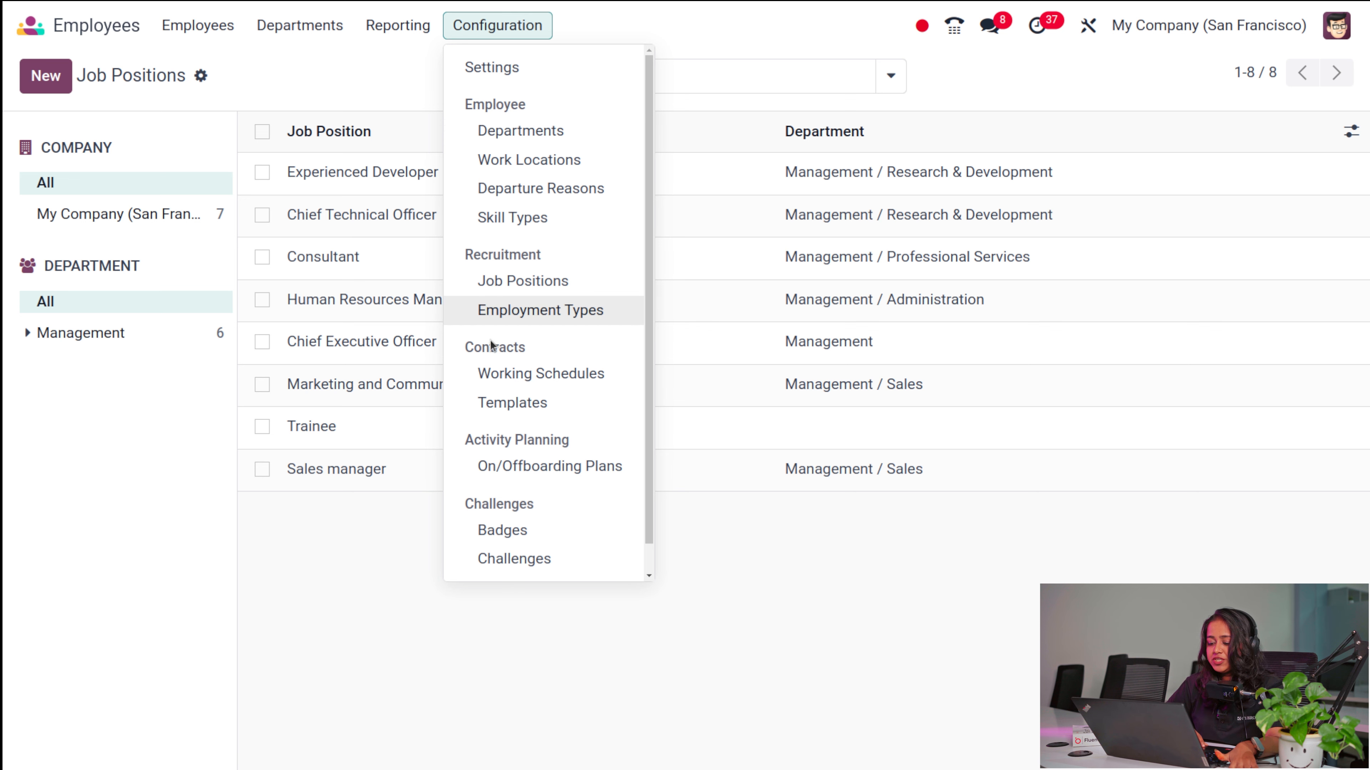
pyautogui.click(534, 316)
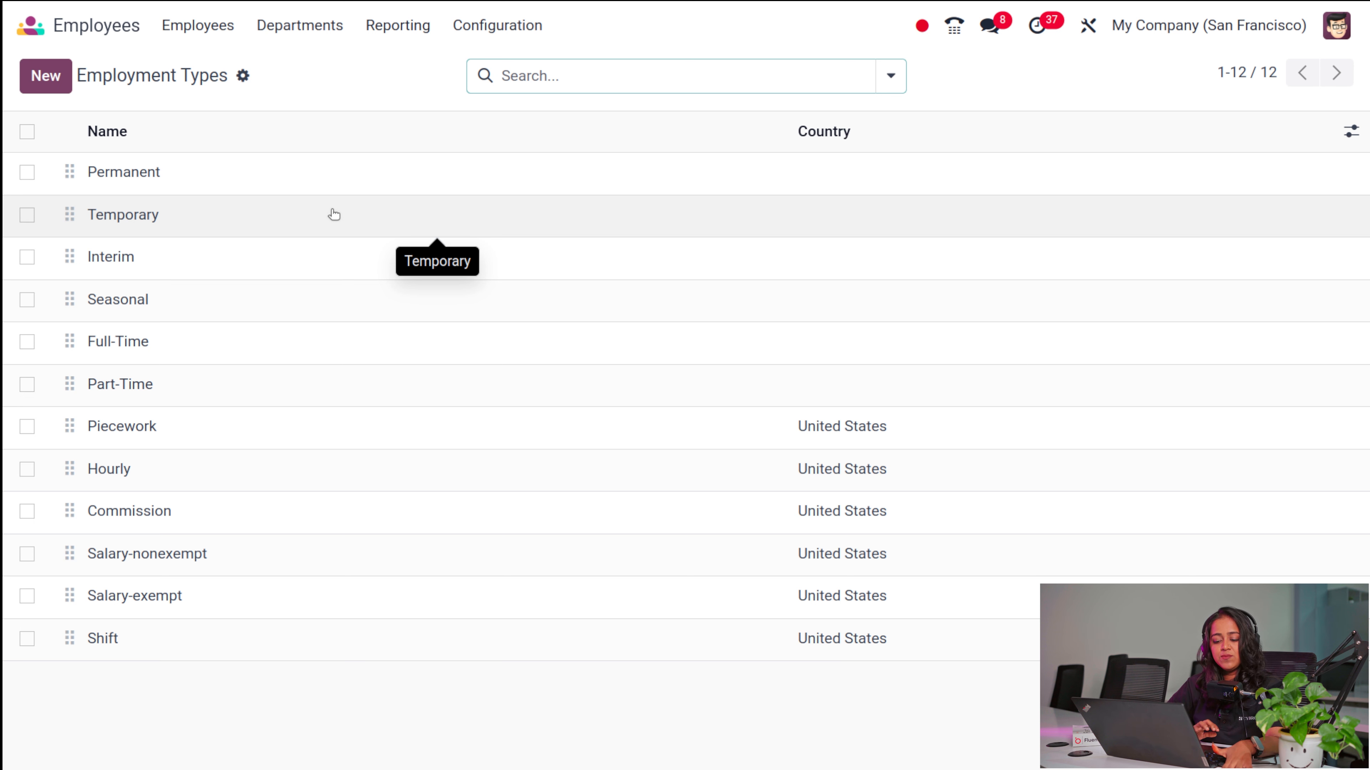
pyautogui.click(53, 78)
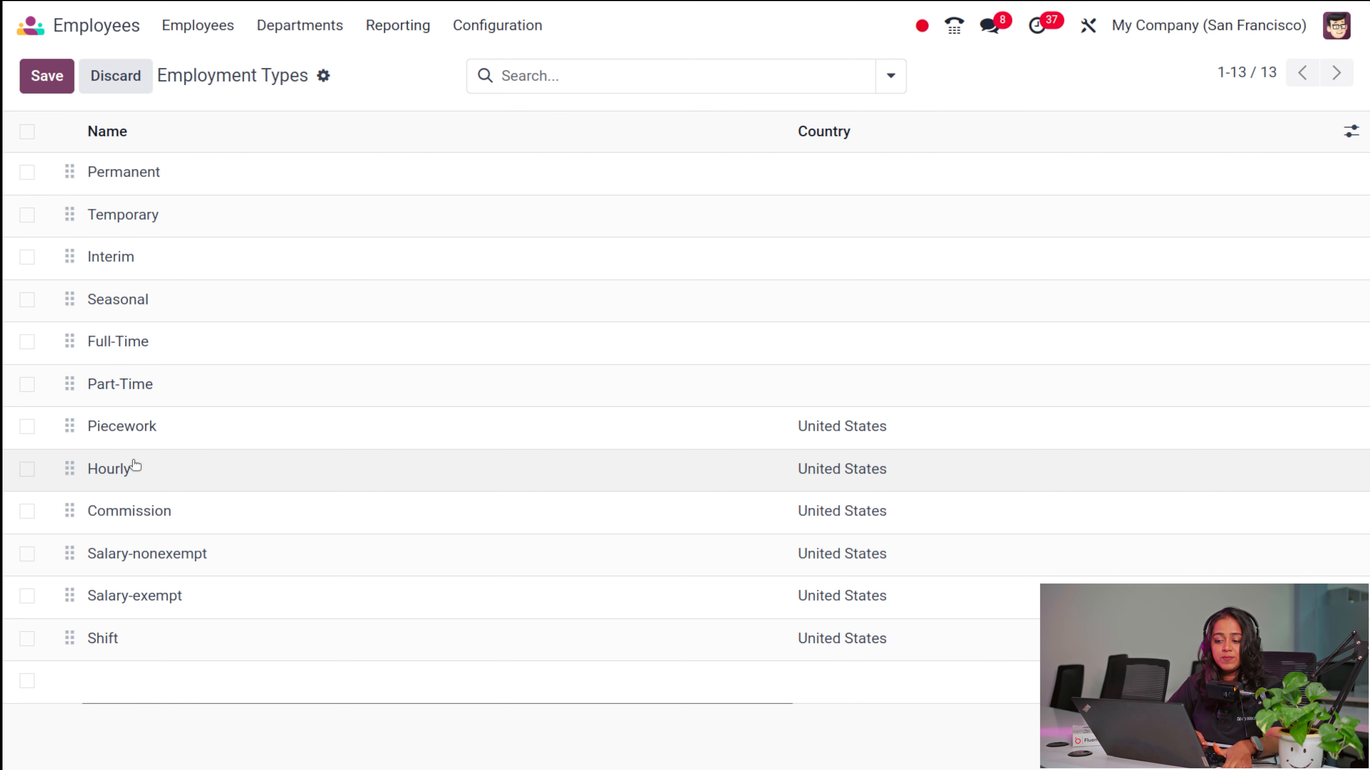
pyautogui.click(112, 86)
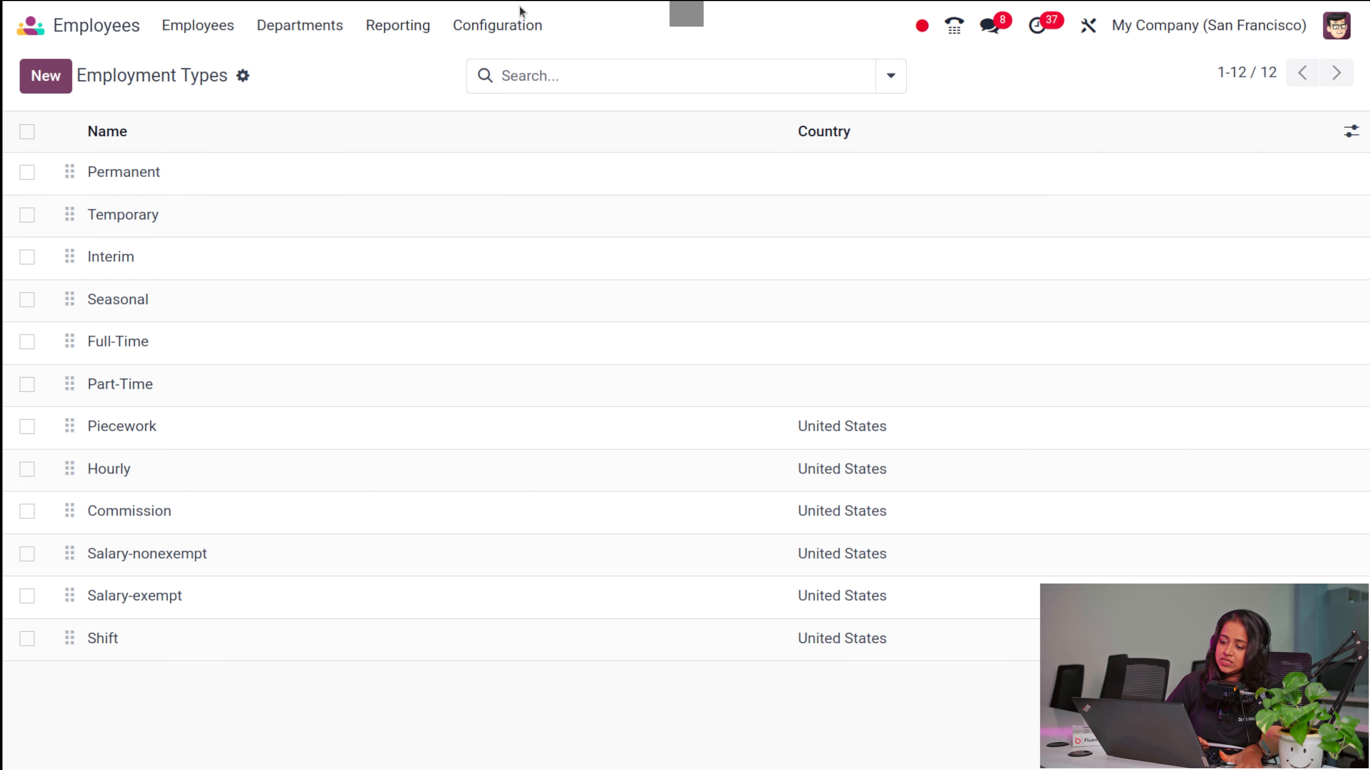
# Open the working schedules, start a new schedule to review its details and default working hours, and return to the schedules list
pyautogui.click(485, 33)
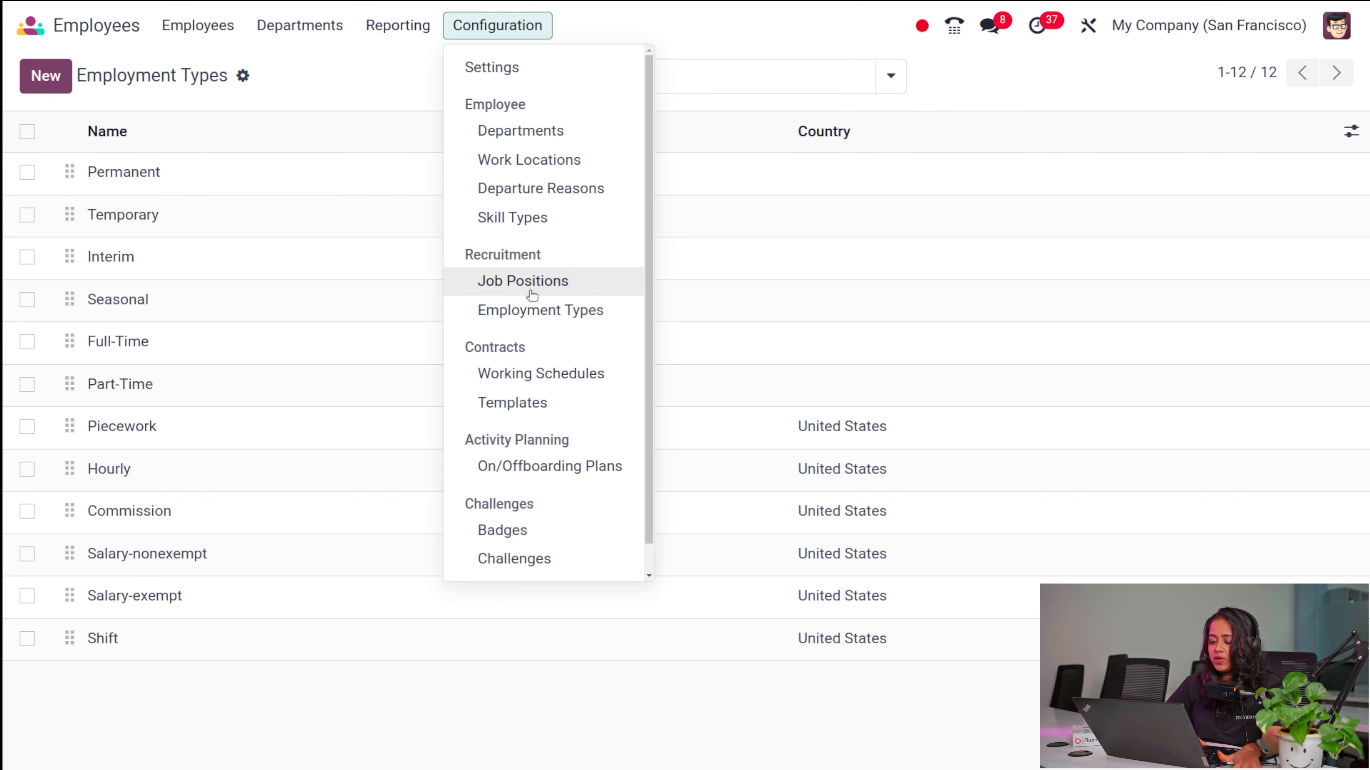
pyautogui.click(510, 374)
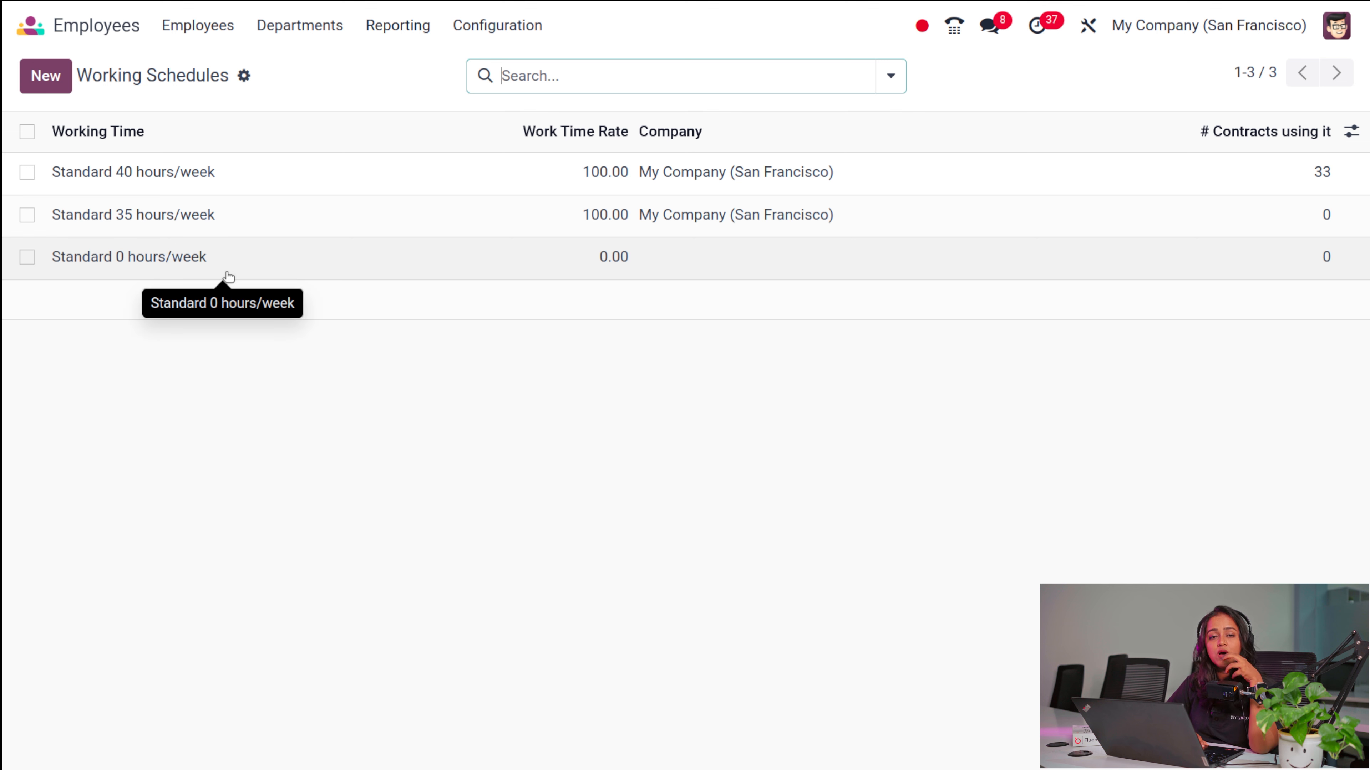
pyautogui.click(52, 78)
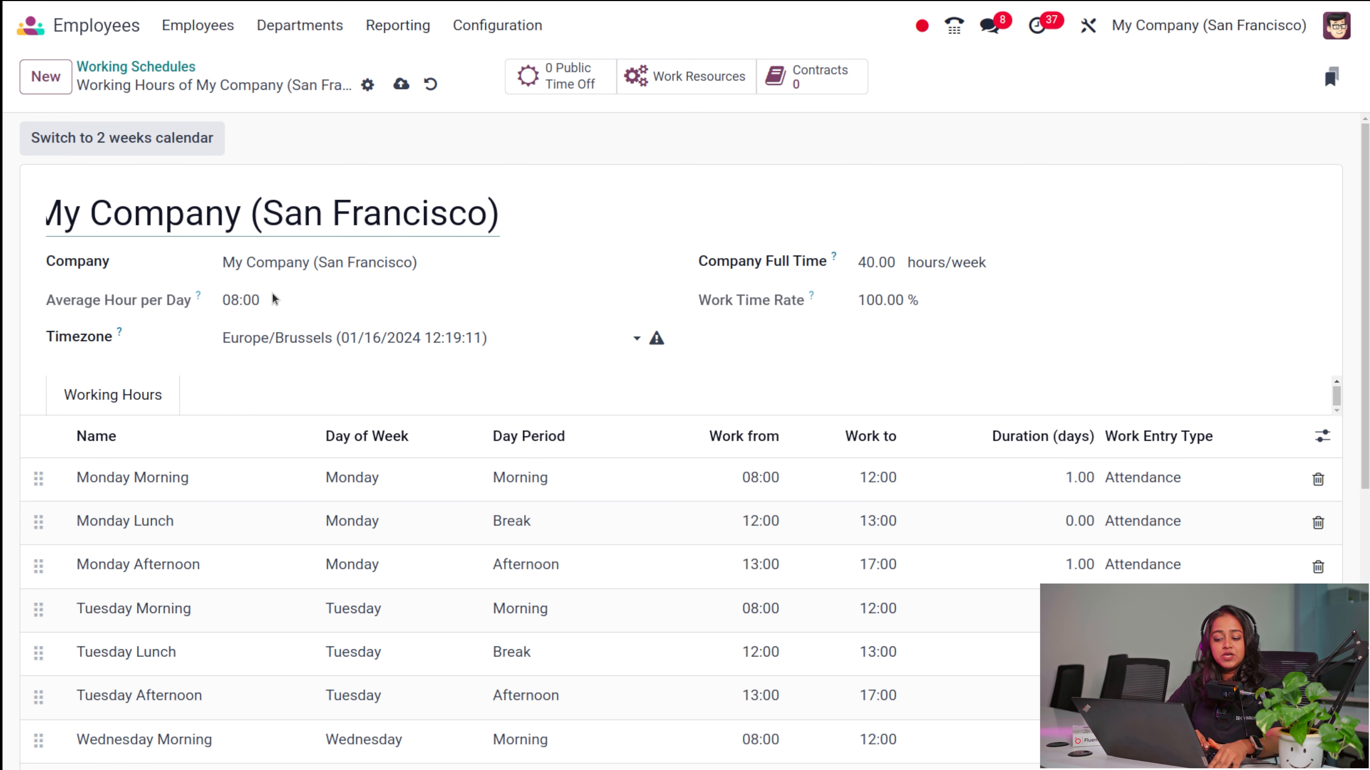
pyautogui.scroll(-8, 288, 624)
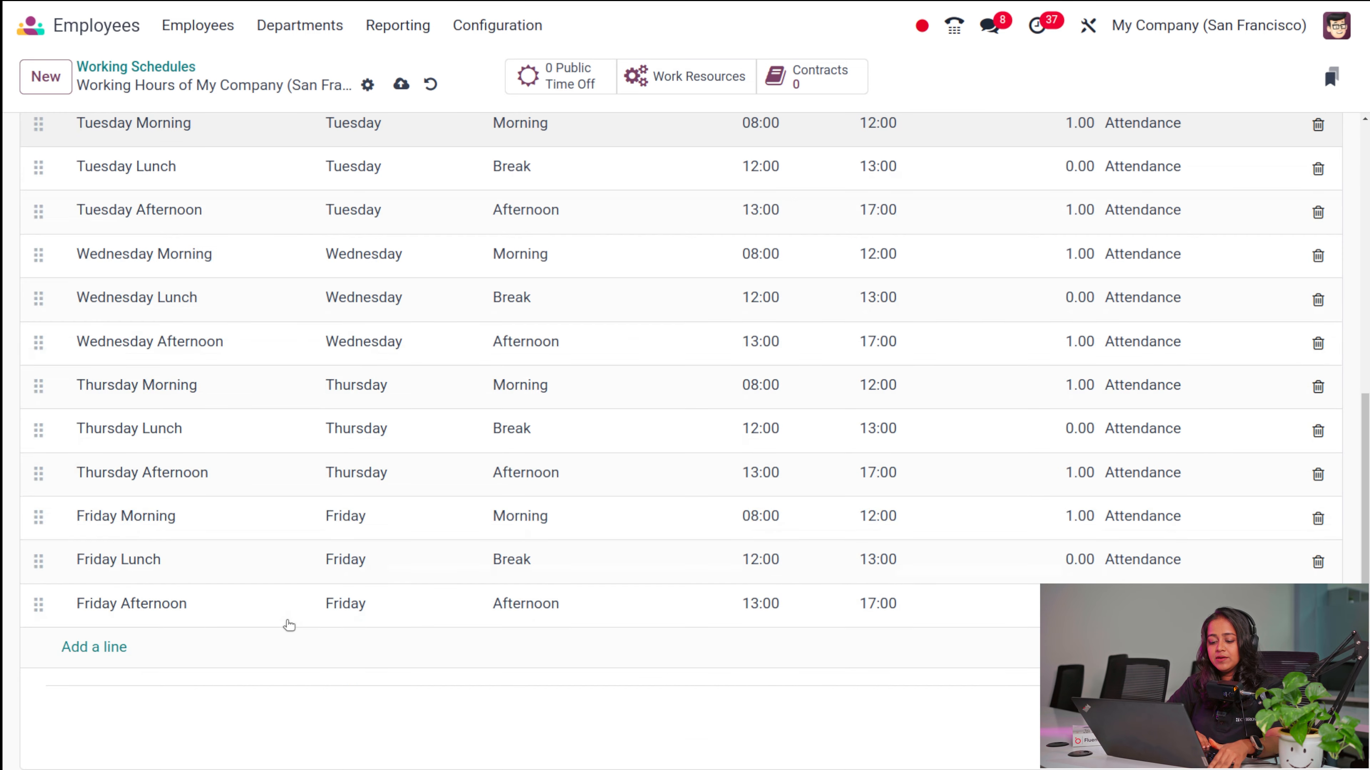
pyautogui.scroll(2, 288, 624)
pyautogui.scroll(6, 288, 624)
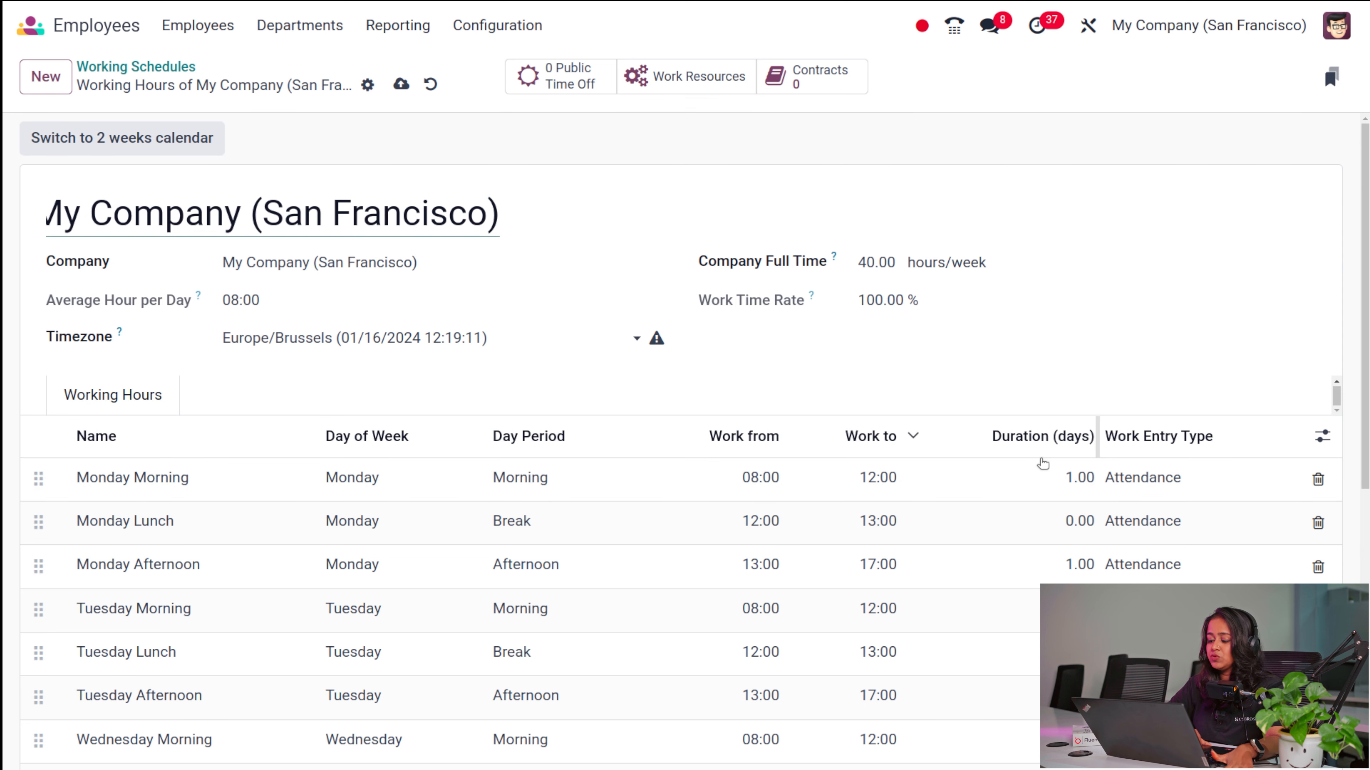
pyautogui.scroll(-2, 1065, 474)
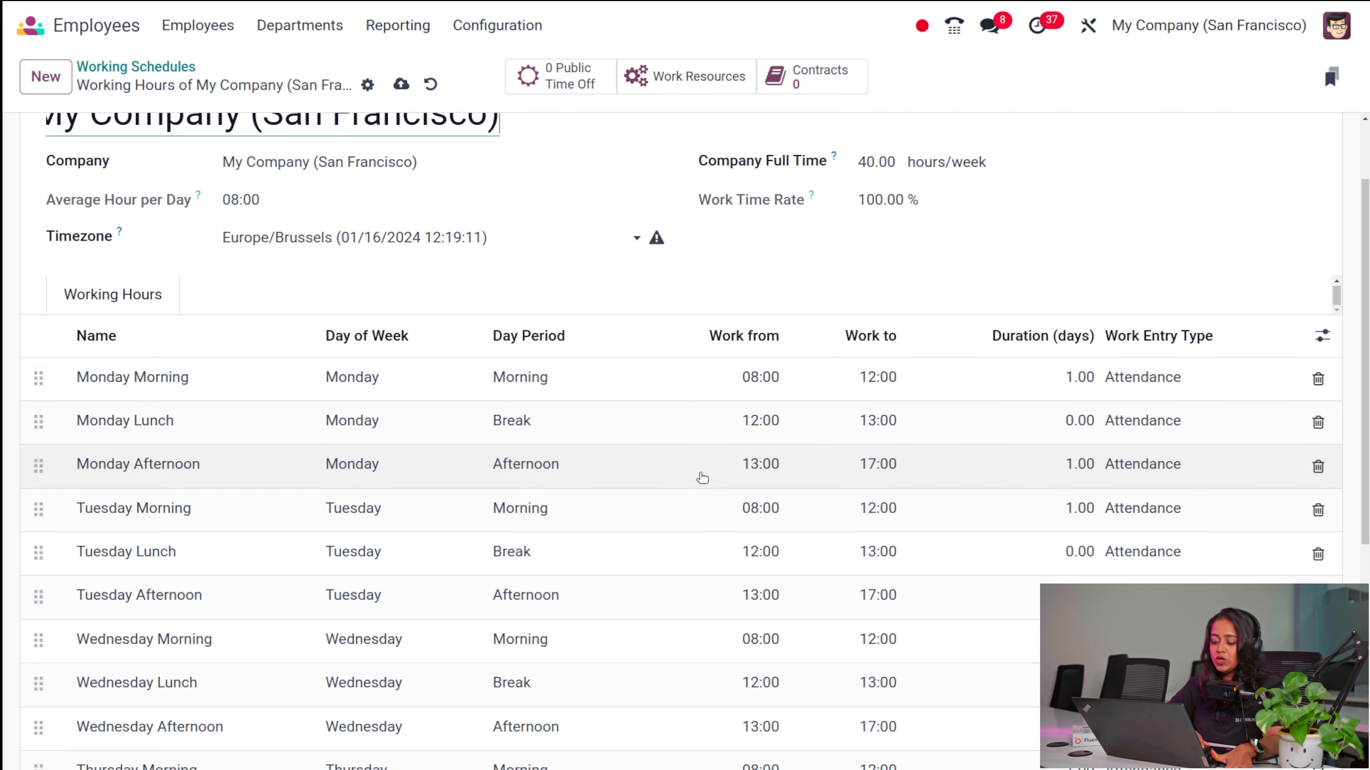
pyautogui.scroll(-7, 715, 518)
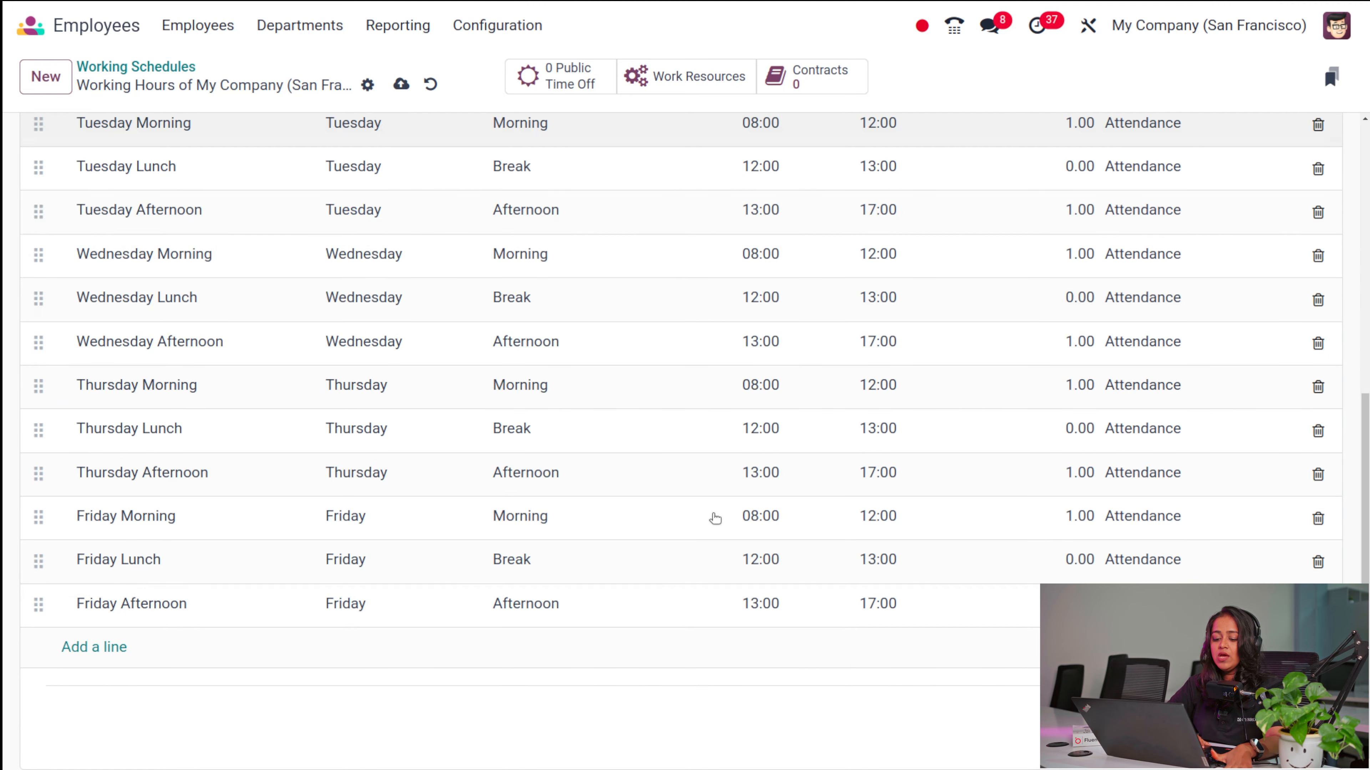
pyautogui.scroll(9, 544, 485)
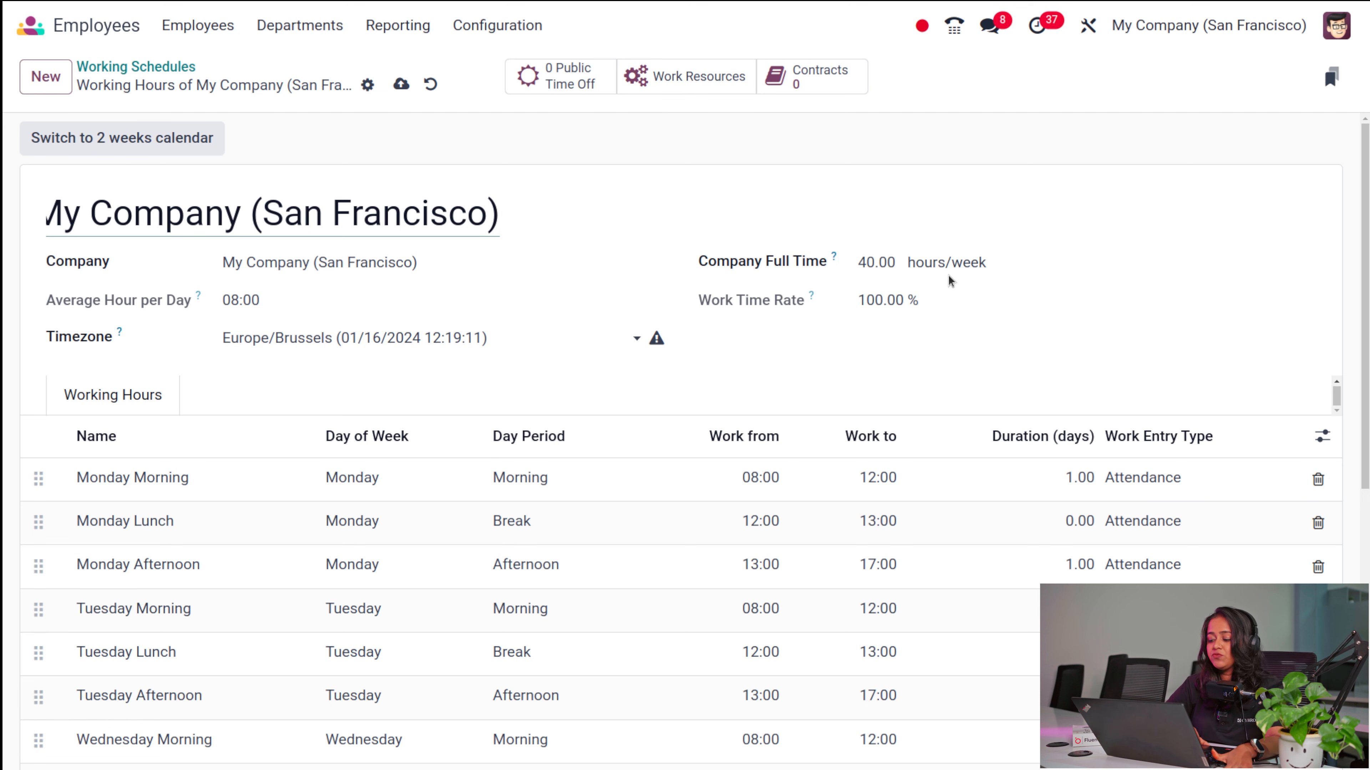
pyautogui.click(171, 70)
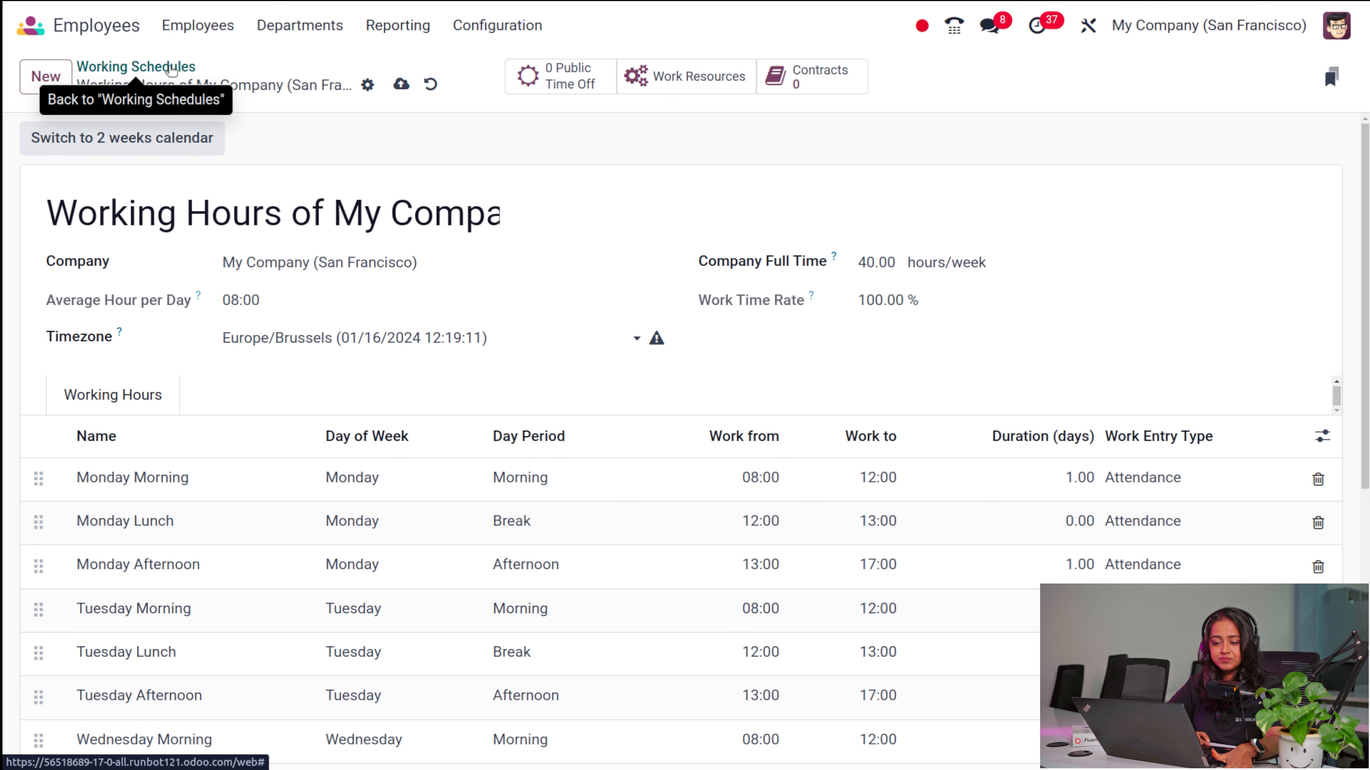
# Open the contract templates, start a new template, and look over its contract and salary fields
pyautogui.click(496, 25)
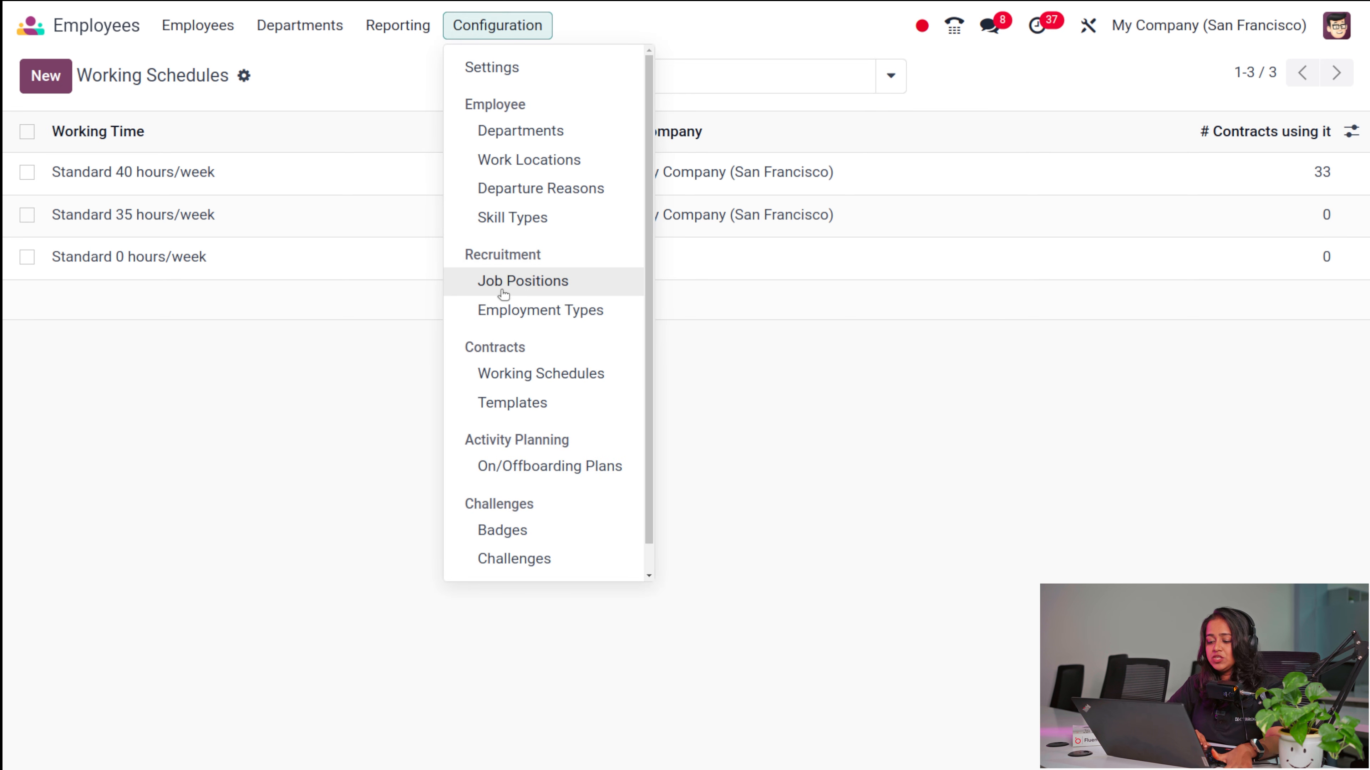
pyautogui.click(512, 403)
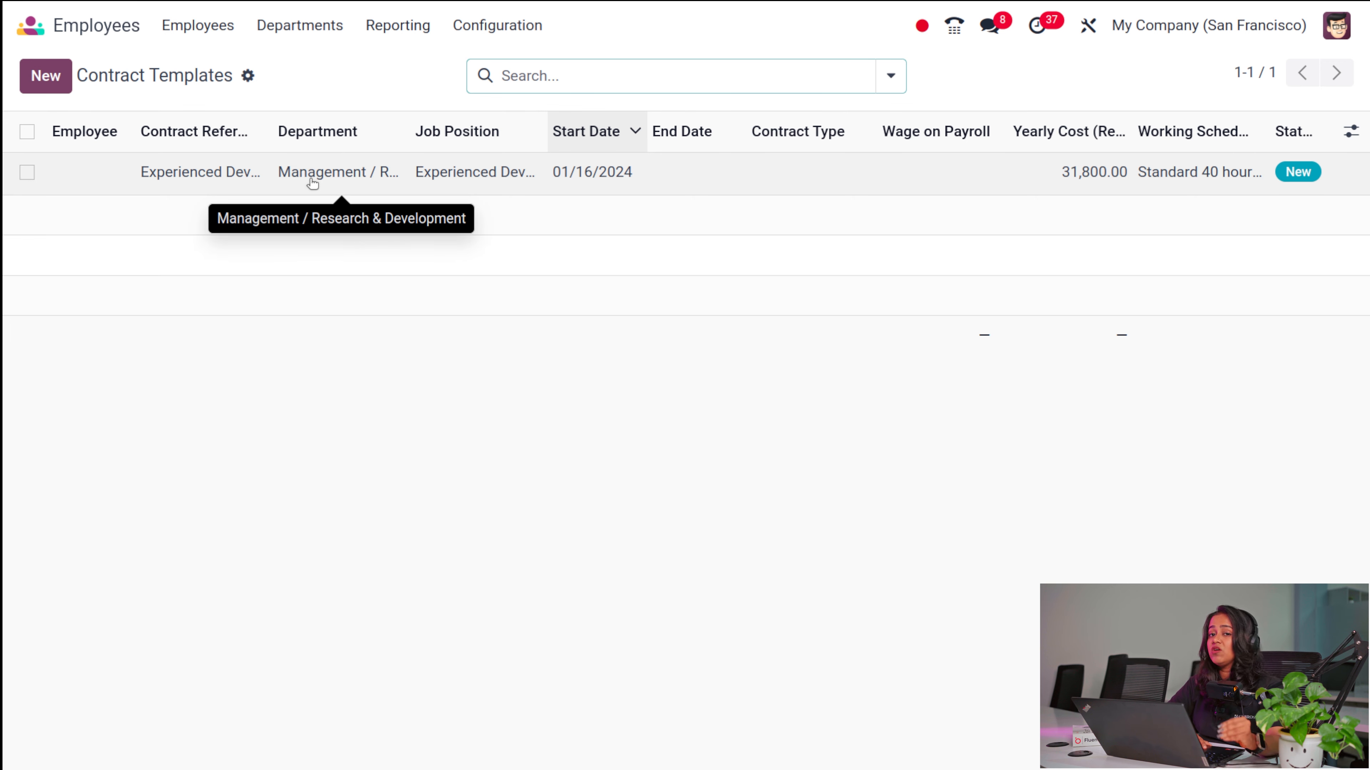
pyautogui.click(46, 81)
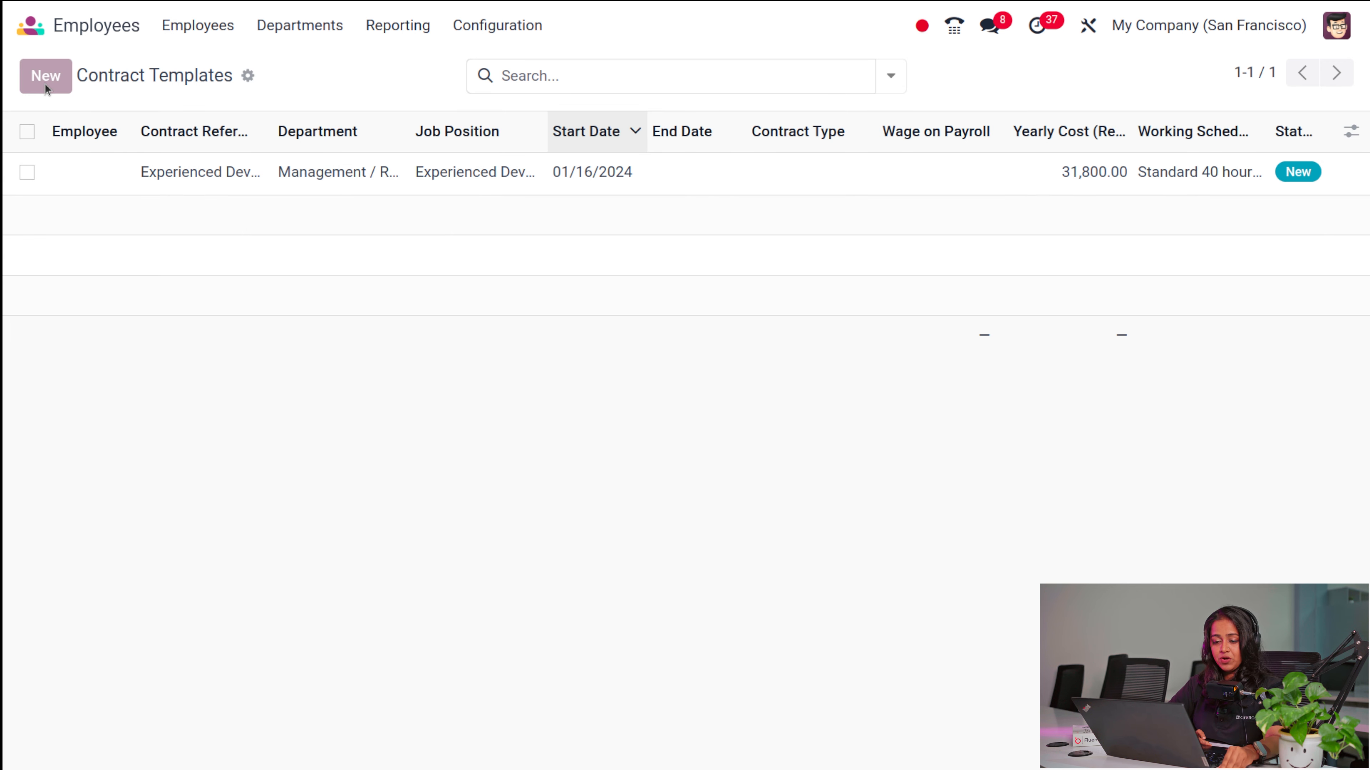
pyautogui.scroll(-10, 294, 475)
pyautogui.scroll(10, 294, 475)
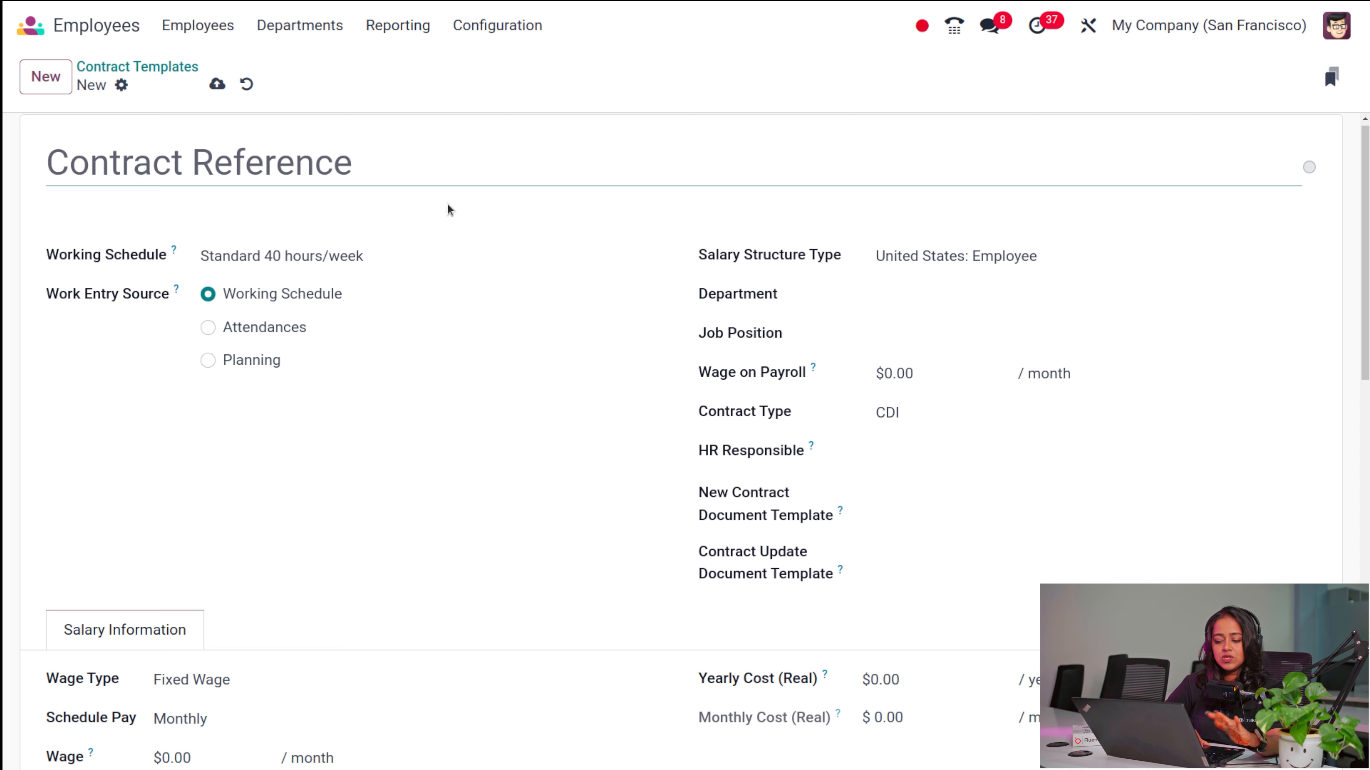
pyautogui.scroll(-4, 289, 370)
pyautogui.scroll(4, 290, 370)
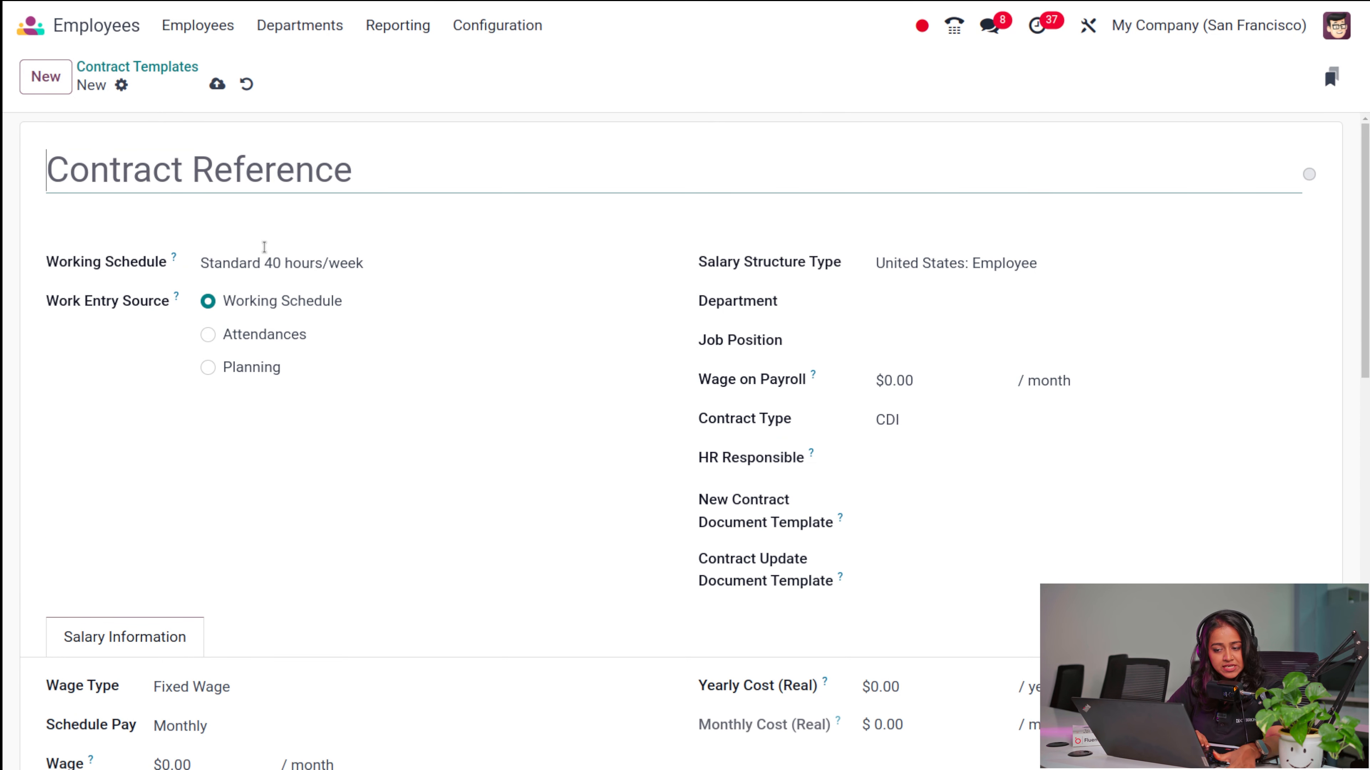
# Open the Offboarding plan from the on/offboarding plans and review its activities to generate
pyautogui.click(462, 28)
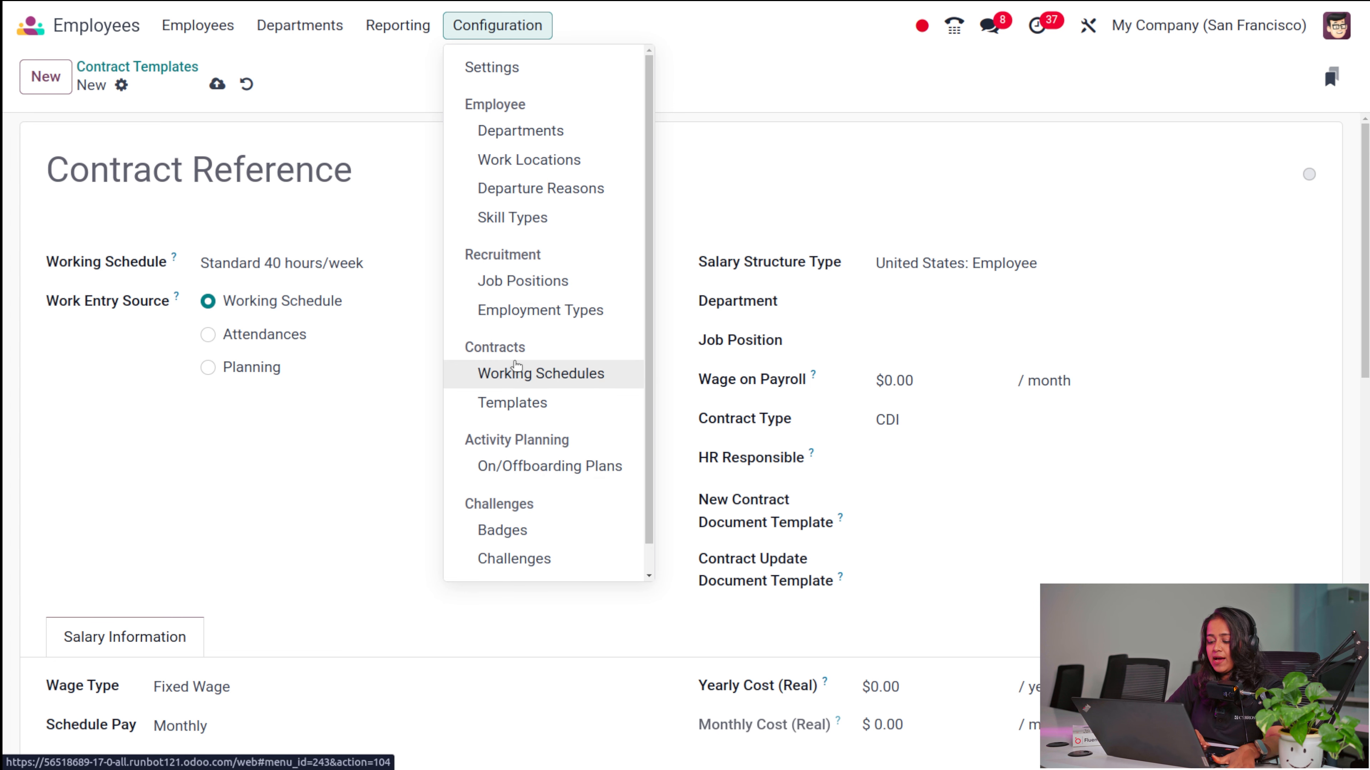
pyautogui.click(501, 466)
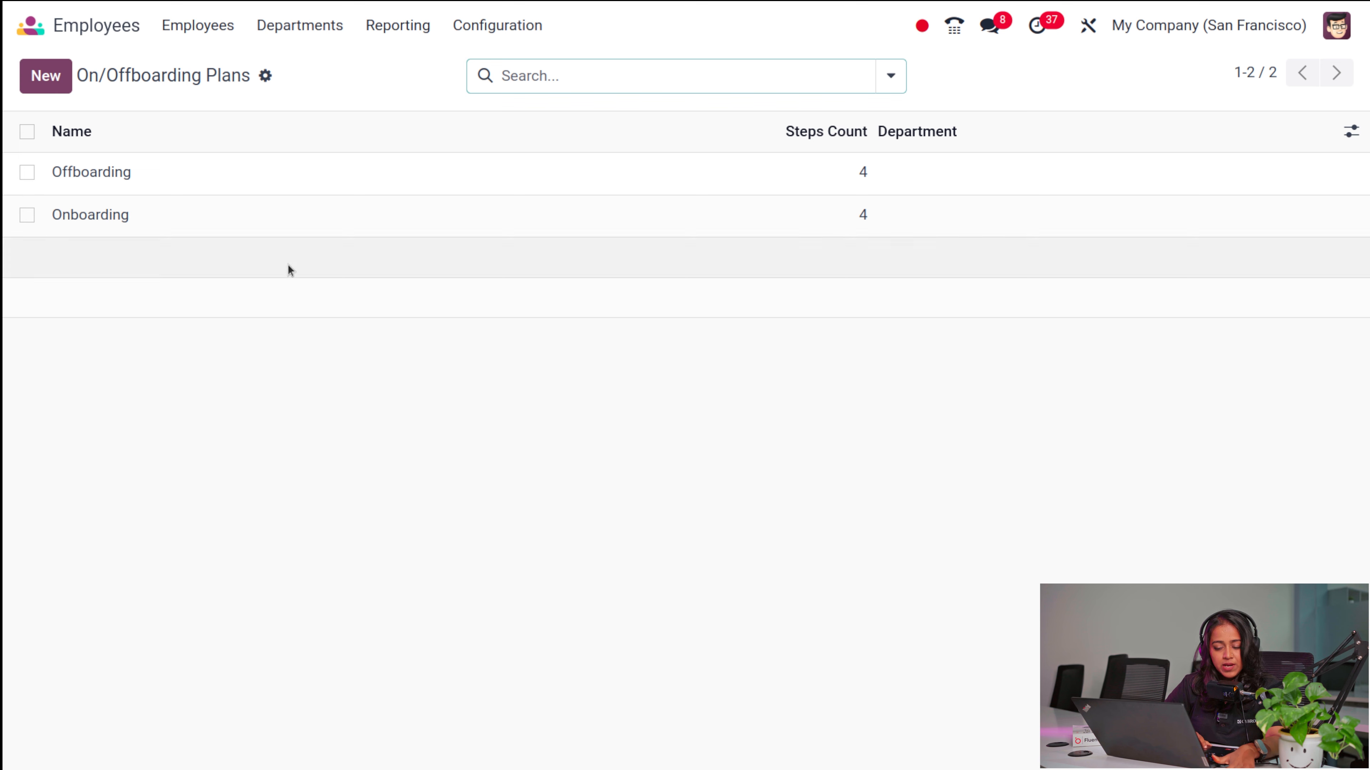
pyautogui.click(269, 184)
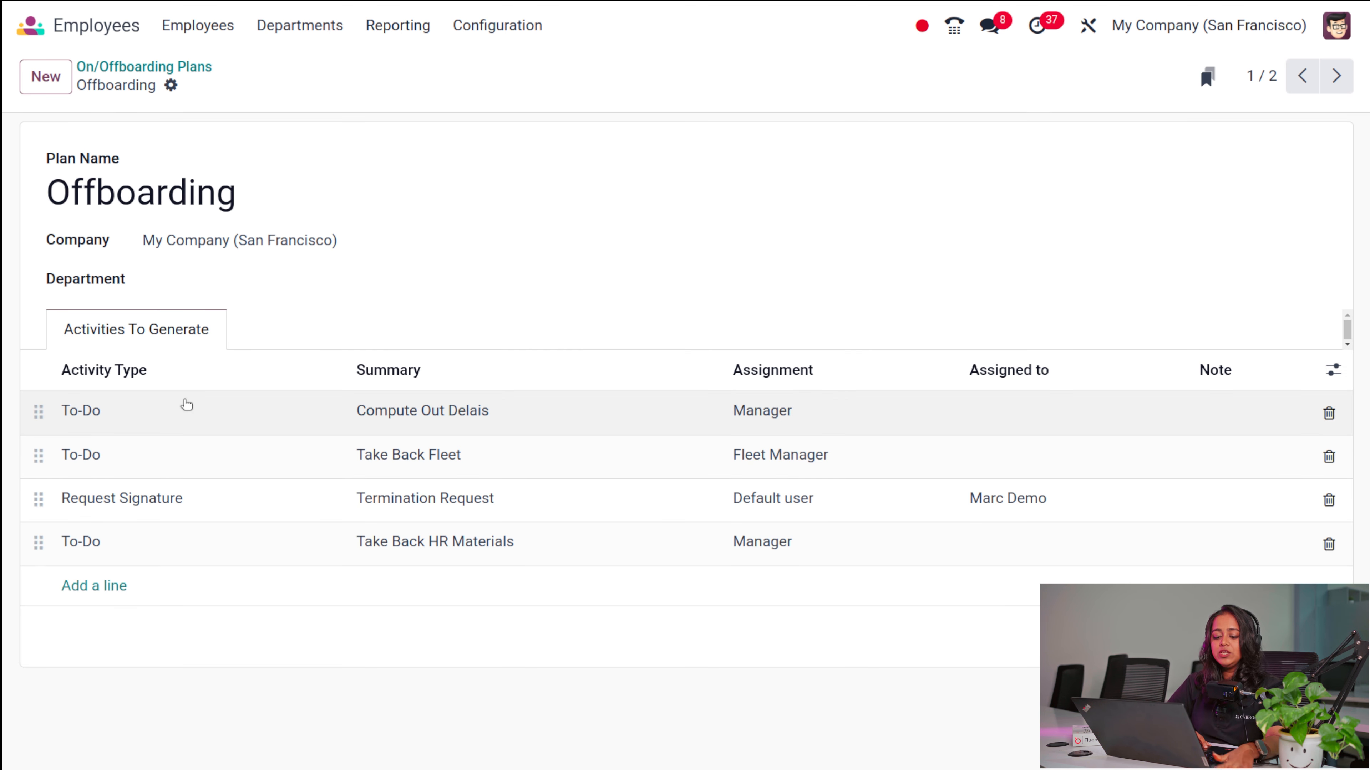
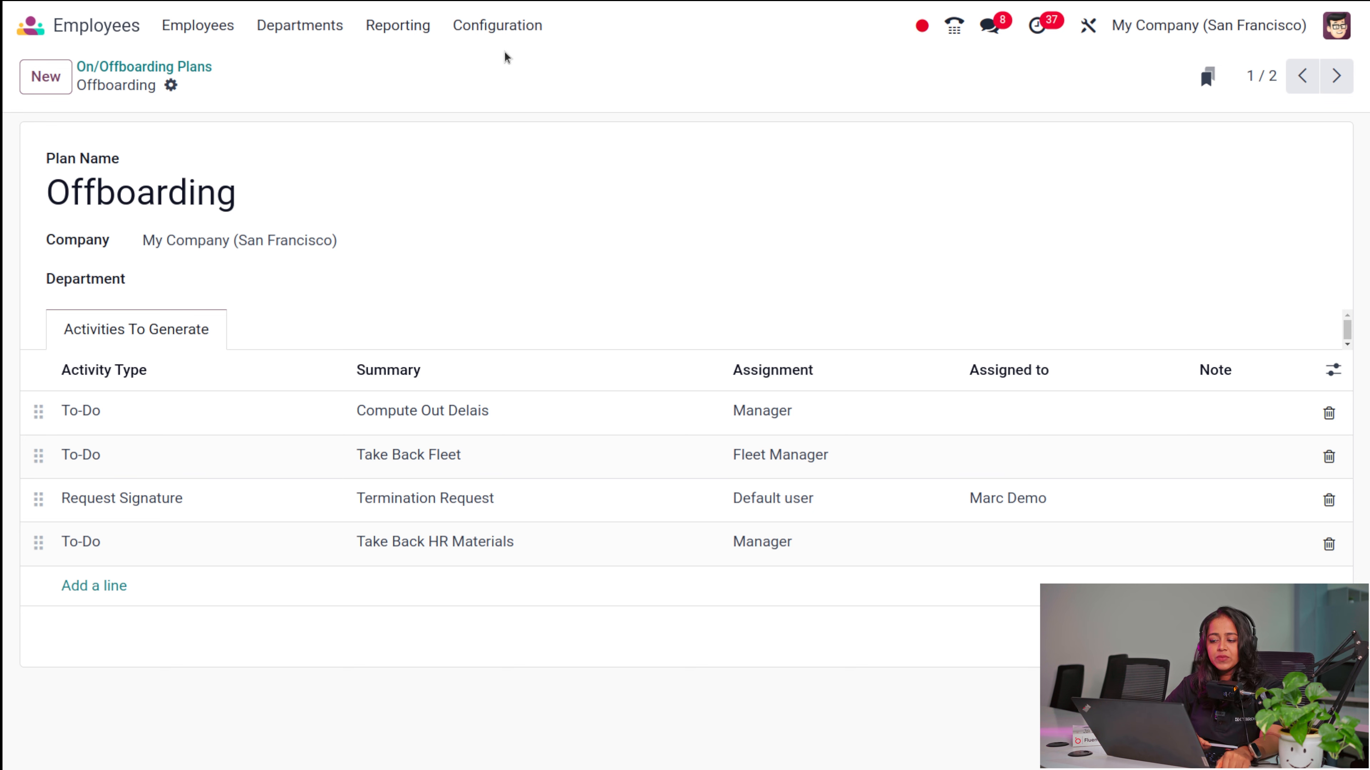
# Open the badges under the employee challenges configuration and browse the existing ones
pyautogui.click(508, 32)
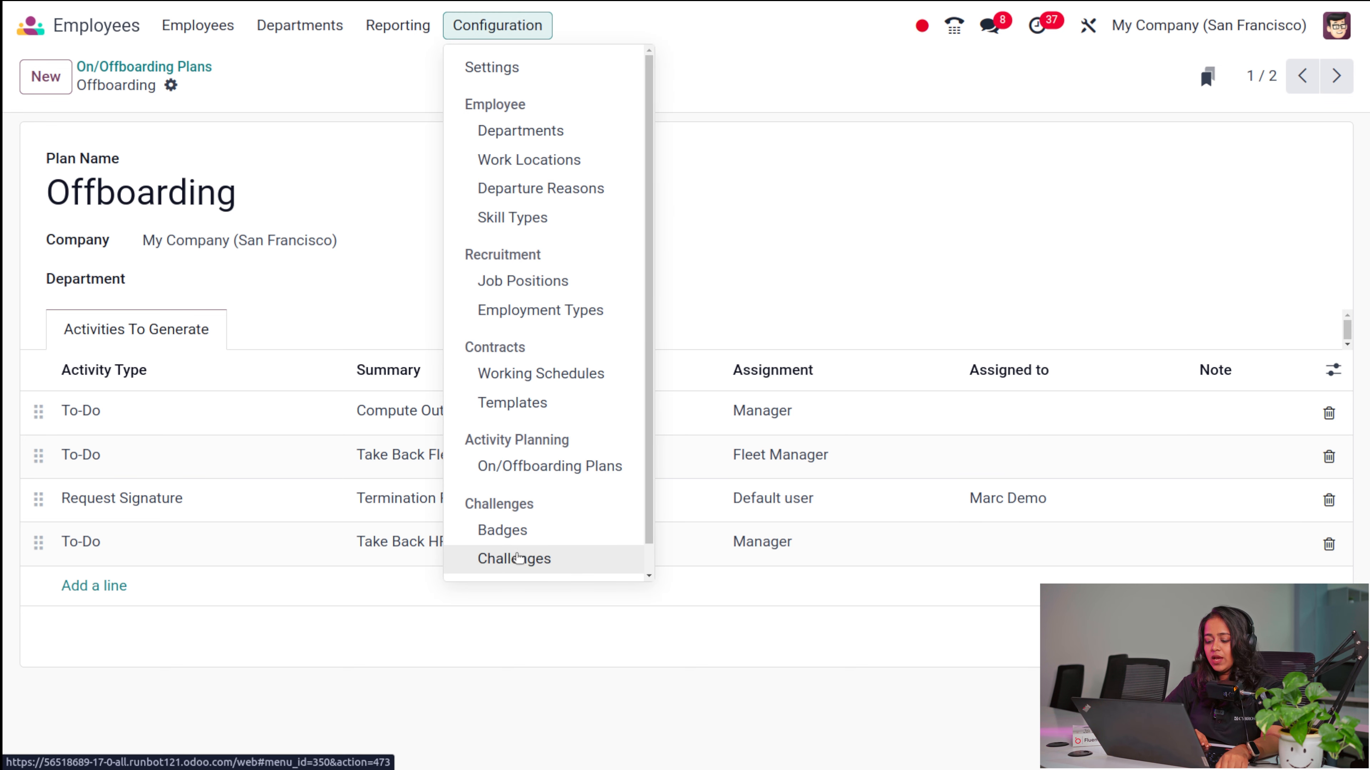
pyautogui.click(512, 531)
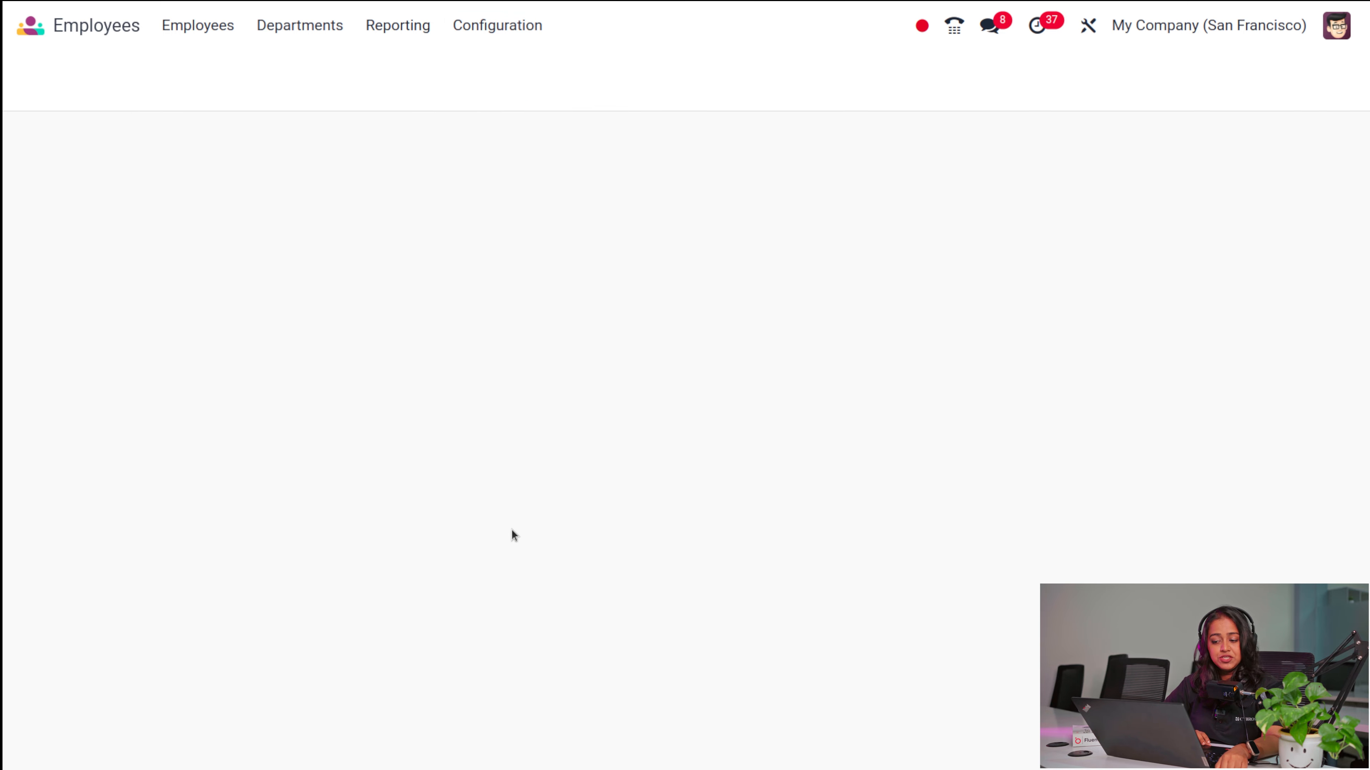
pyautogui.scroll(-10, 395, 633)
pyautogui.scroll(10, 396, 634)
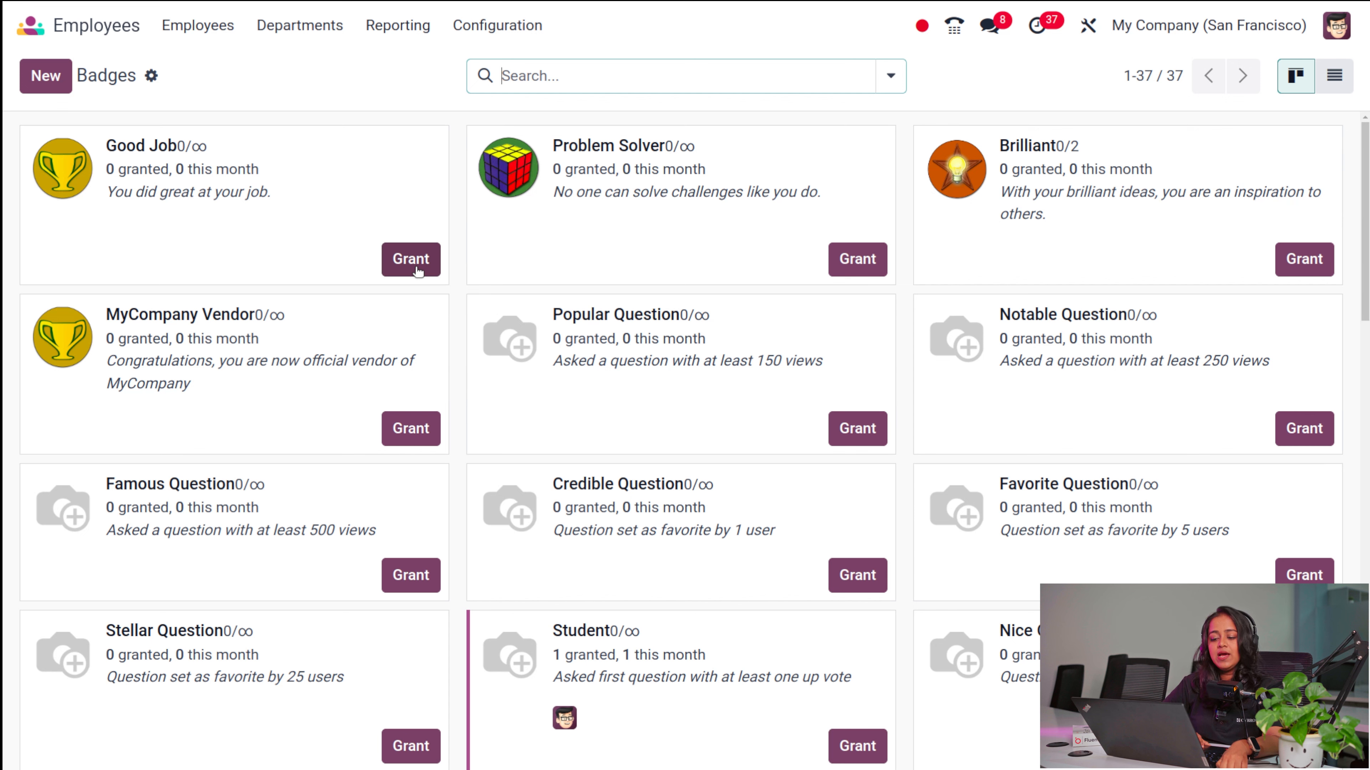
# Start a new badge and name it PROBLEM SOLVER, leaving the description empty
pyautogui.click(43, 90)
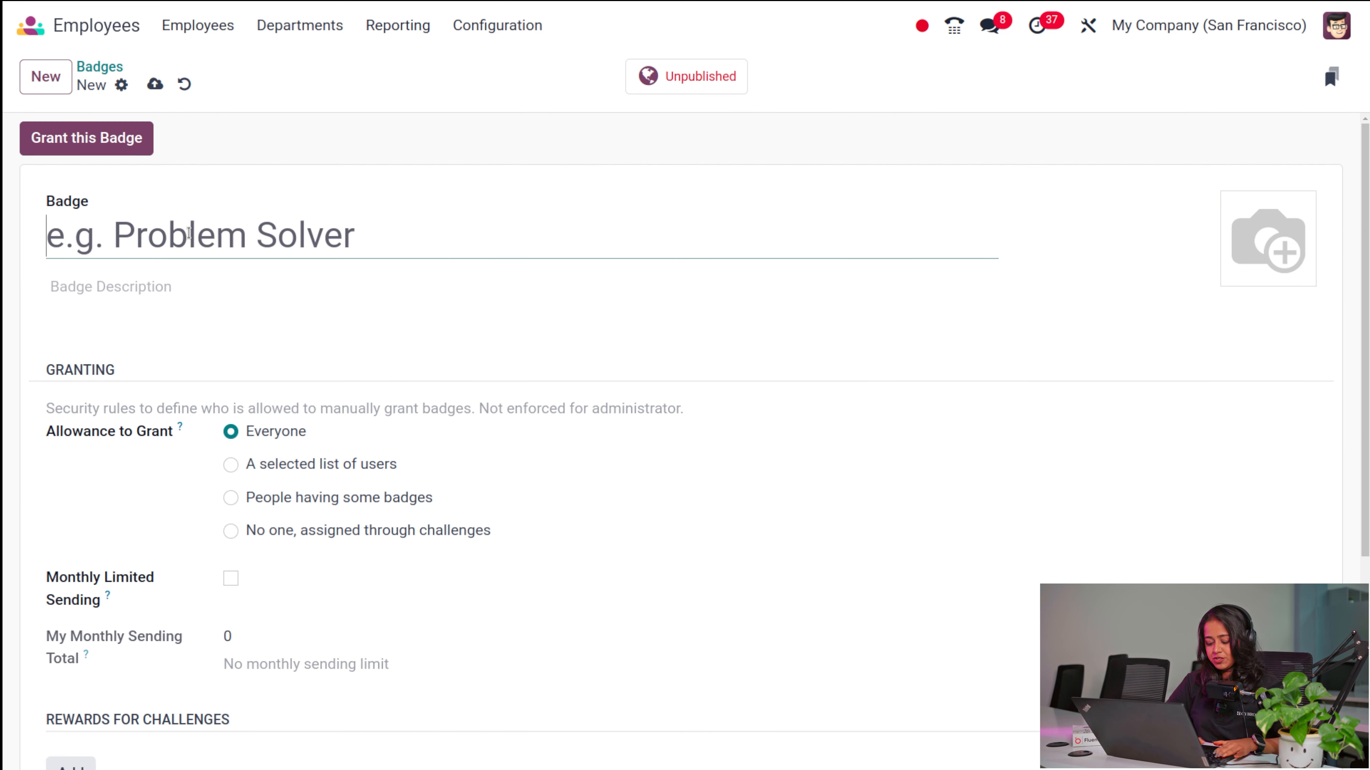
pyautogui.write('P')
pyautogui.write('ROBK')
pyautogui.press('BackSpace')
pyautogui.press('BackSpace')
pyautogui.press('BackSpace')
pyautogui.write('OBLEM SOLVER')
pyautogui.click(147, 304)
# Enable monthly limited sending for the badge and set its limitation number to 10
pyautogui.scroll(-1, 237, 460)
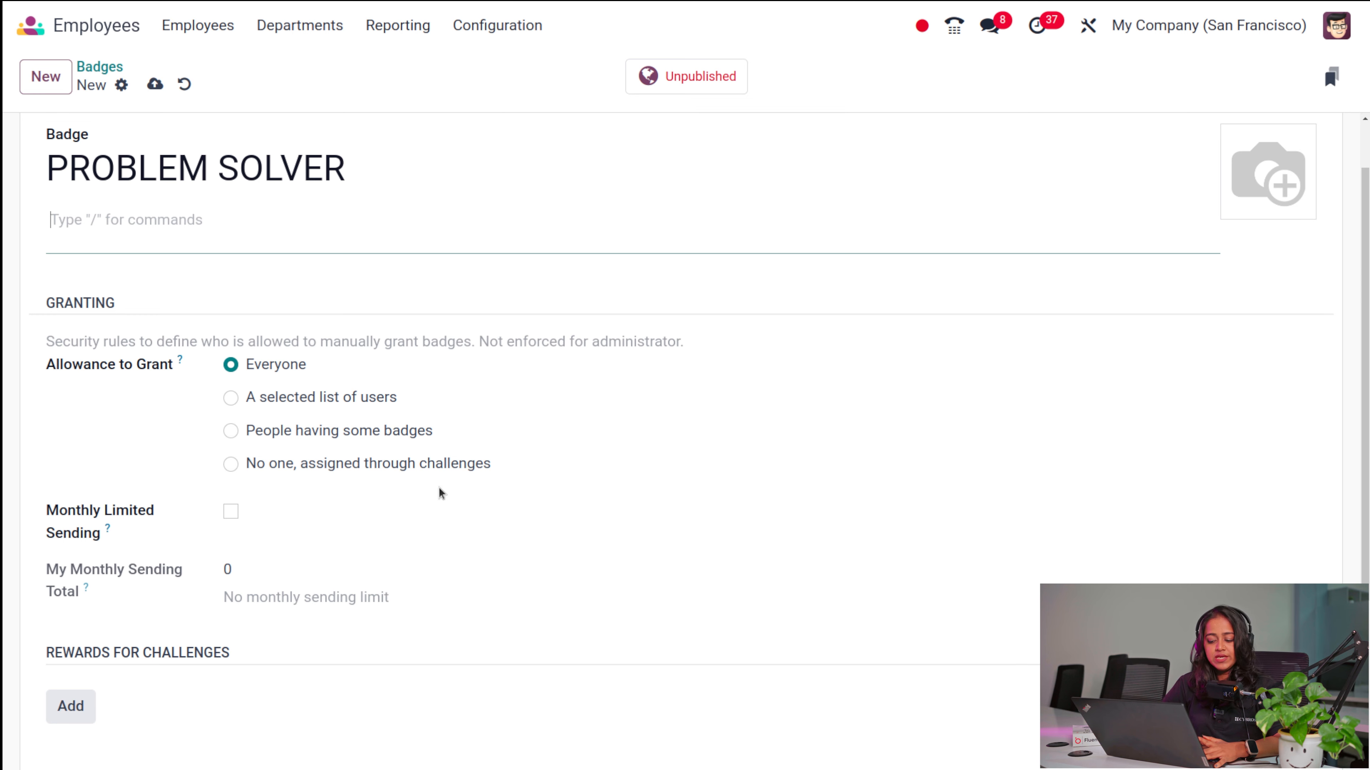
pyautogui.scroll(-1, 325, 525)
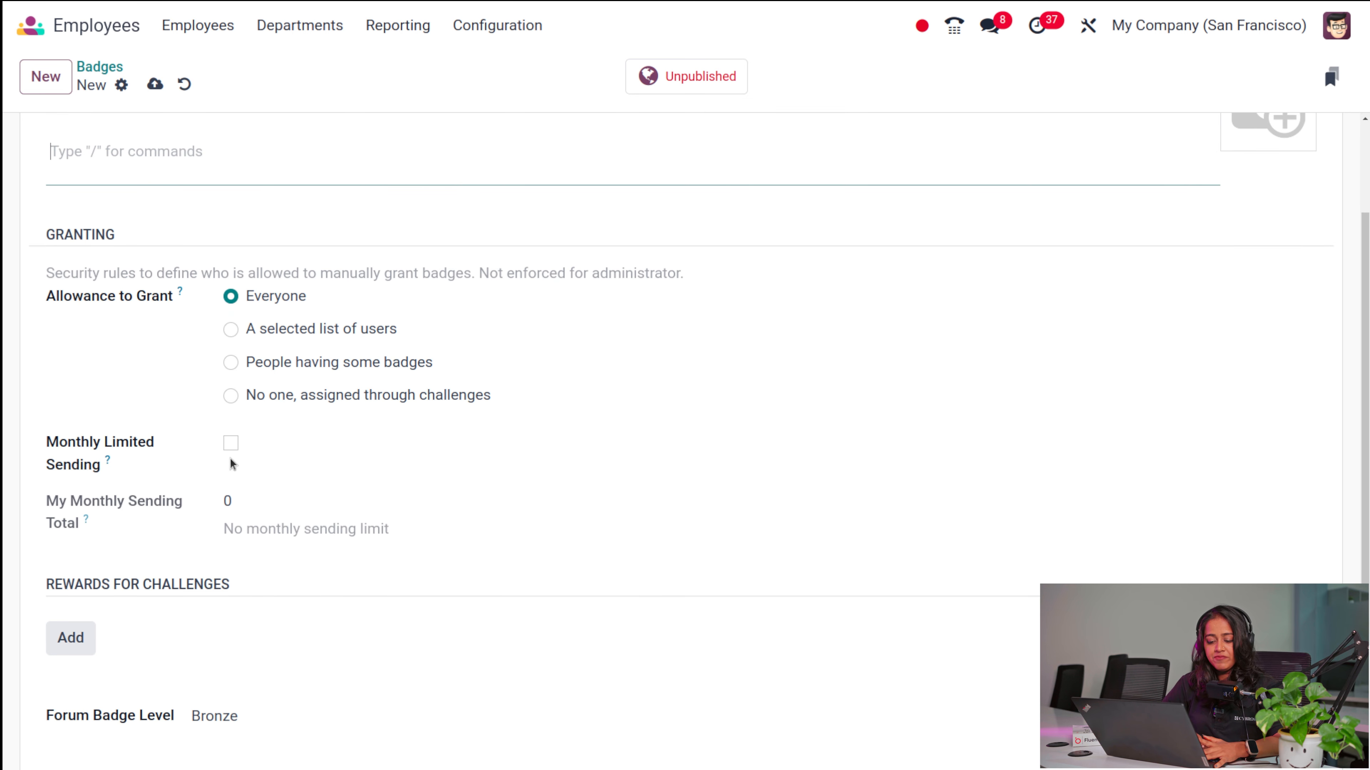
pyautogui.click(232, 444)
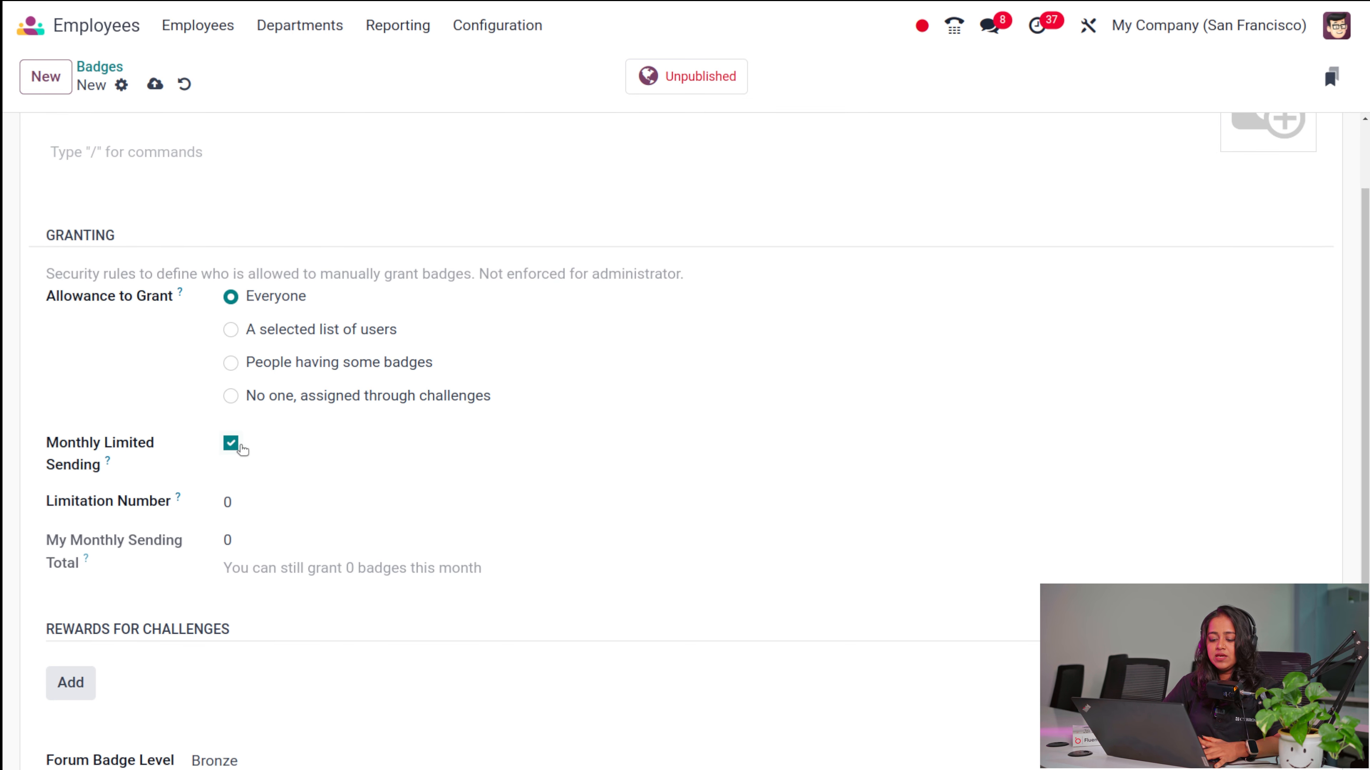
pyautogui.click(237, 504)
pyautogui.press('BackSpace')
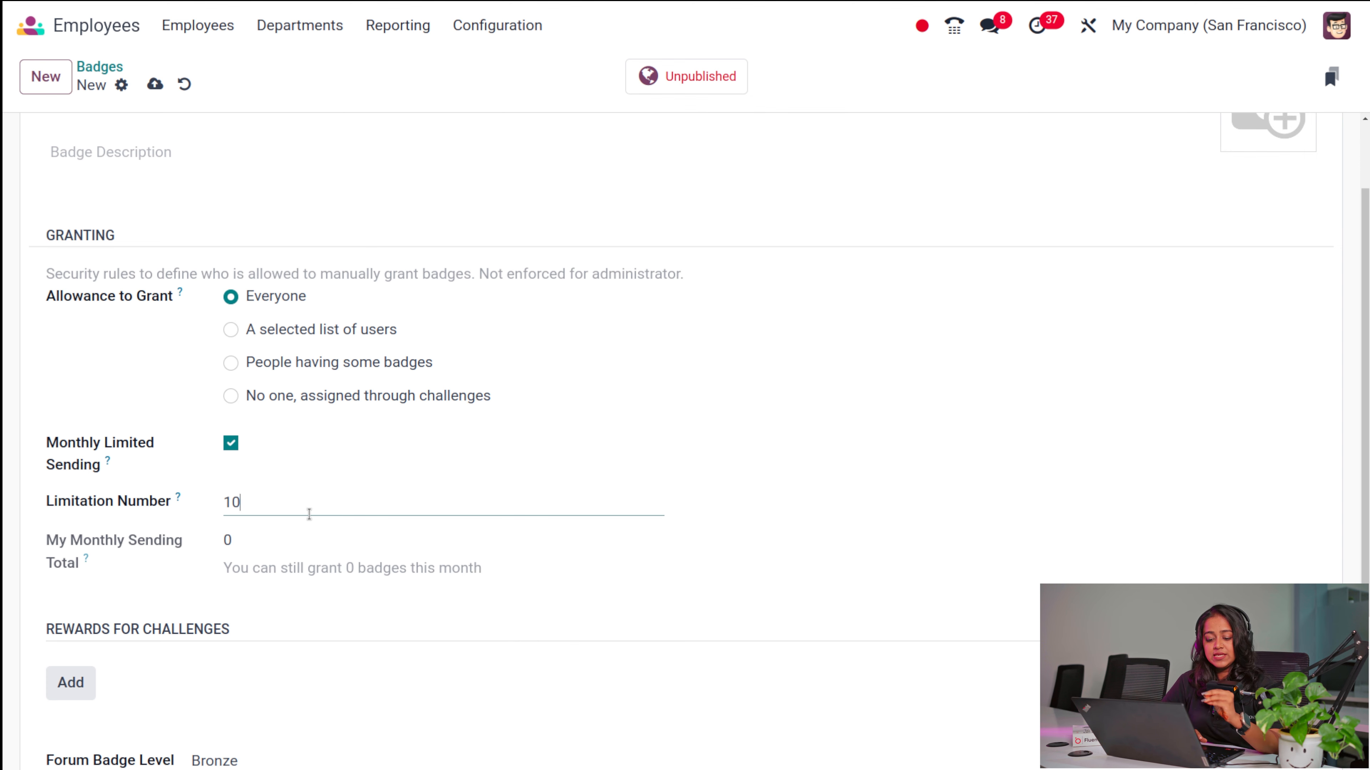
# Browse the challenges that can reward this badge and close the selection without adding any
pyautogui.scroll(-3, 216, 578)
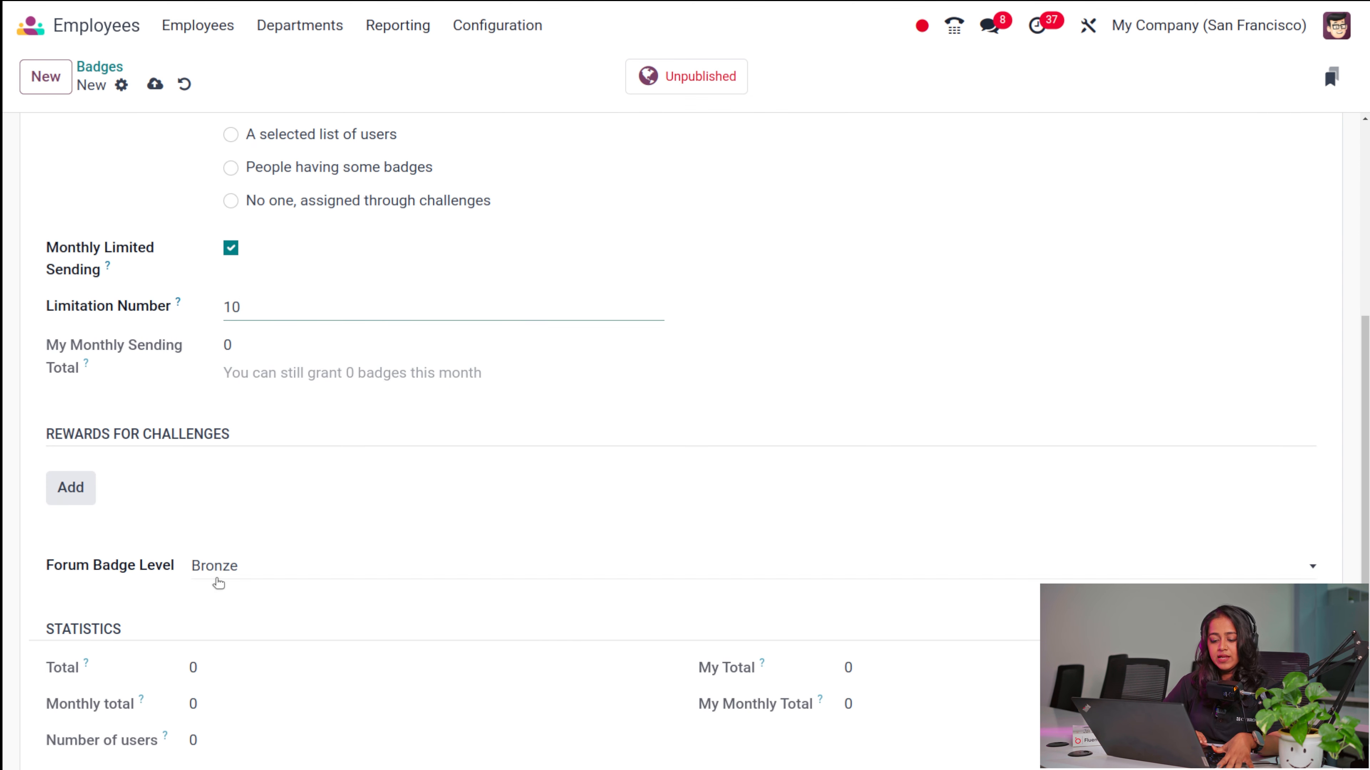
pyautogui.click(79, 480)
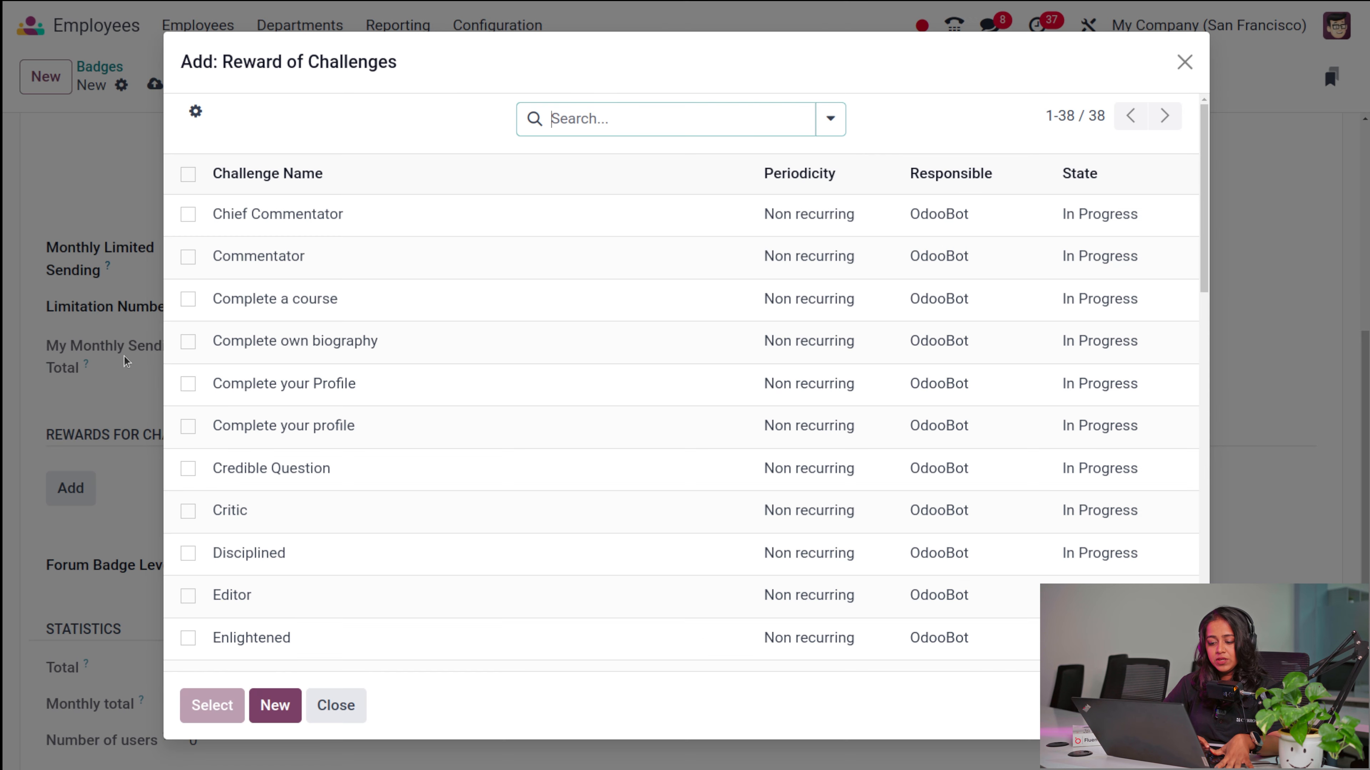
pyautogui.scroll(-2, 399, 580)
pyautogui.scroll(-5, 398, 594)
pyautogui.scroll(6, 398, 593)
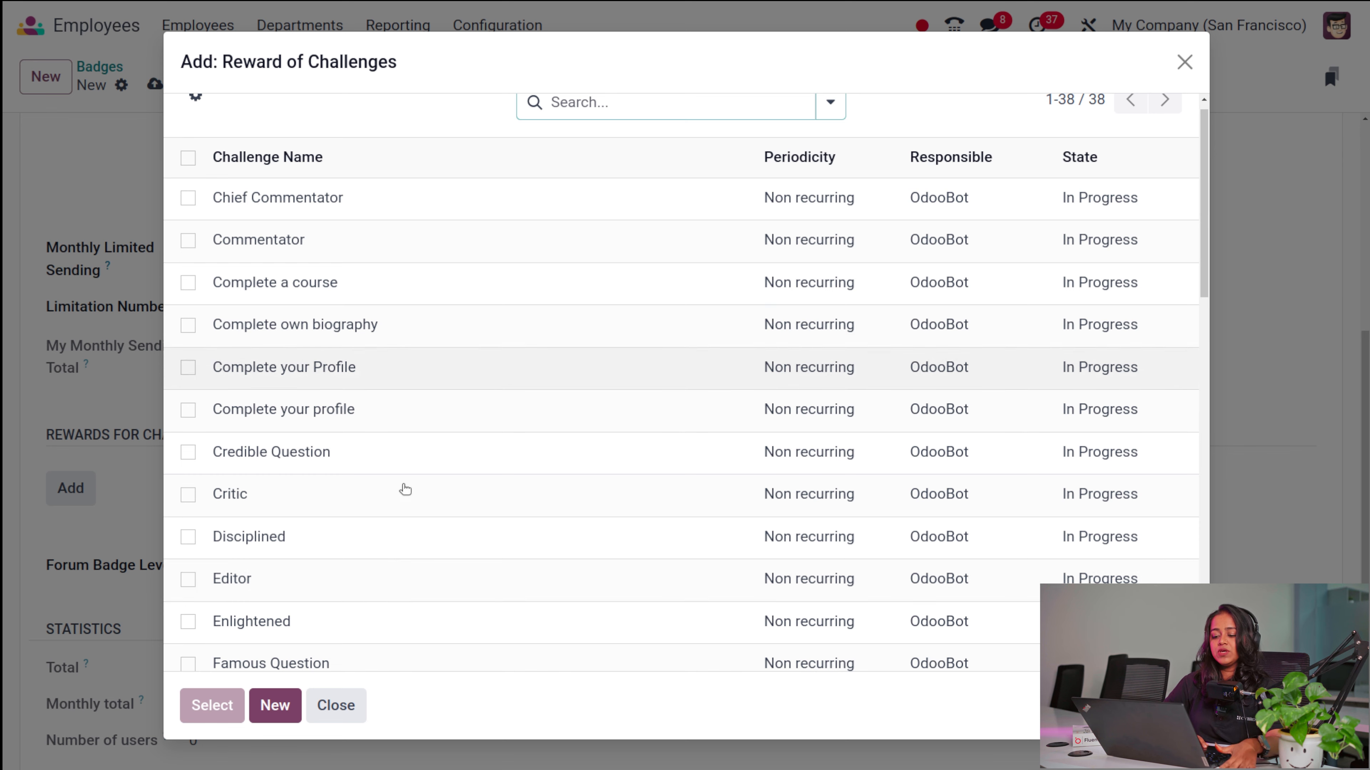
pyautogui.click(333, 717)
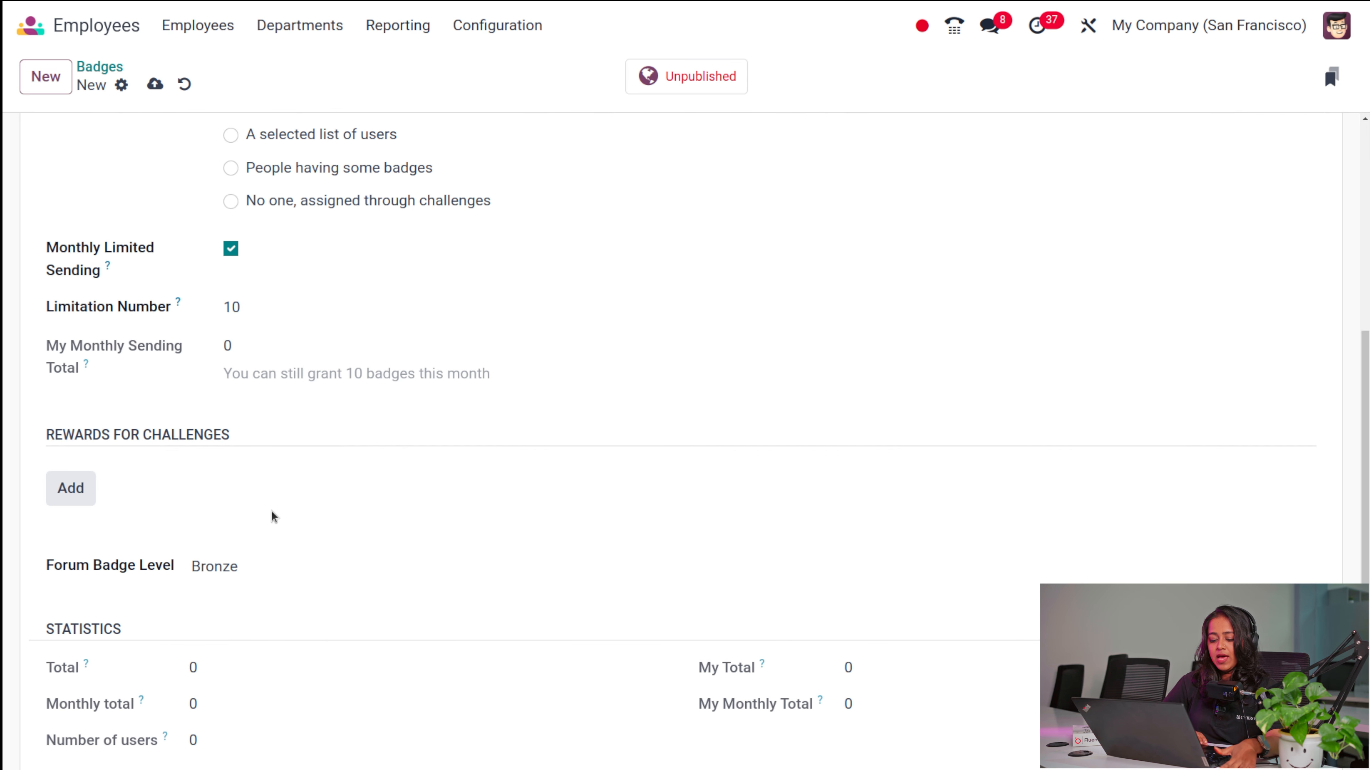
# Check the forum badge level choices, keeping Bronze
pyautogui.scroll(-1, 271, 510)
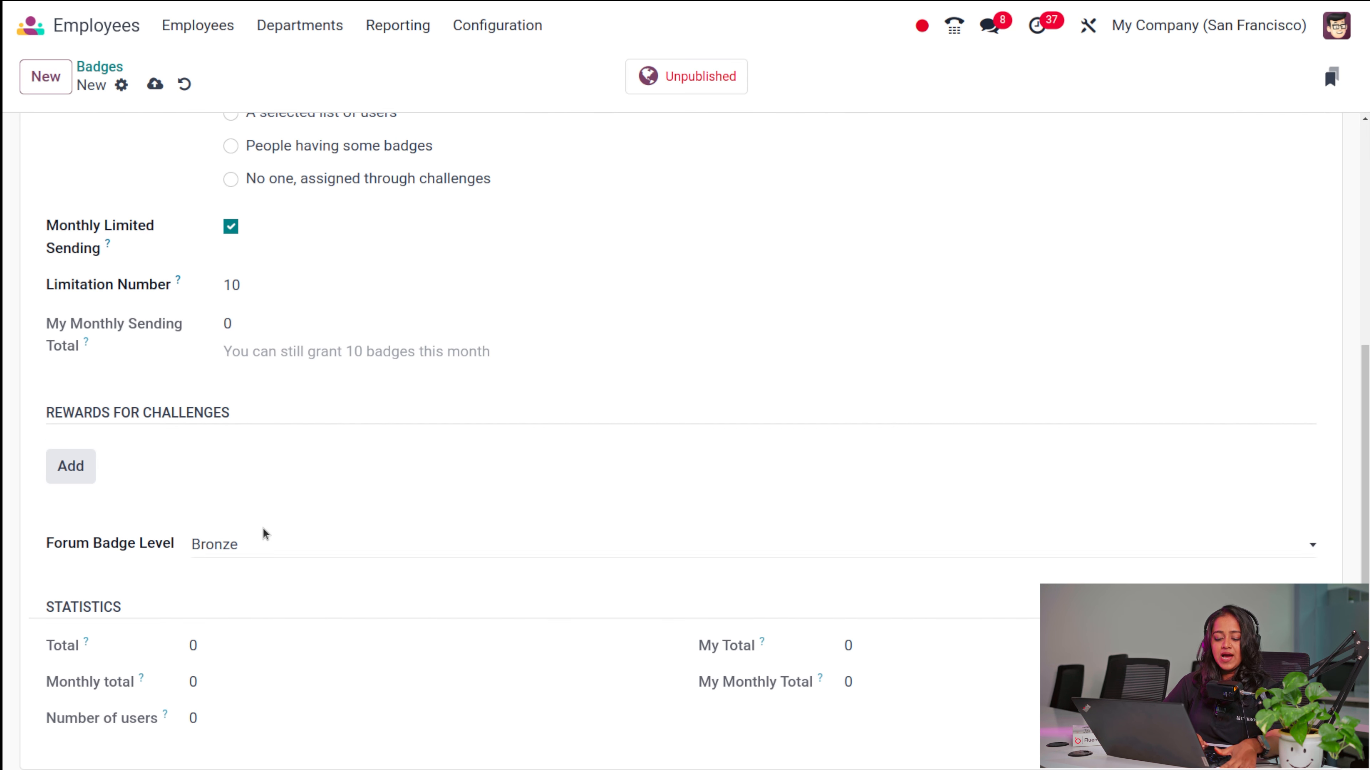
pyautogui.click(226, 544)
pyautogui.click(225, 540)
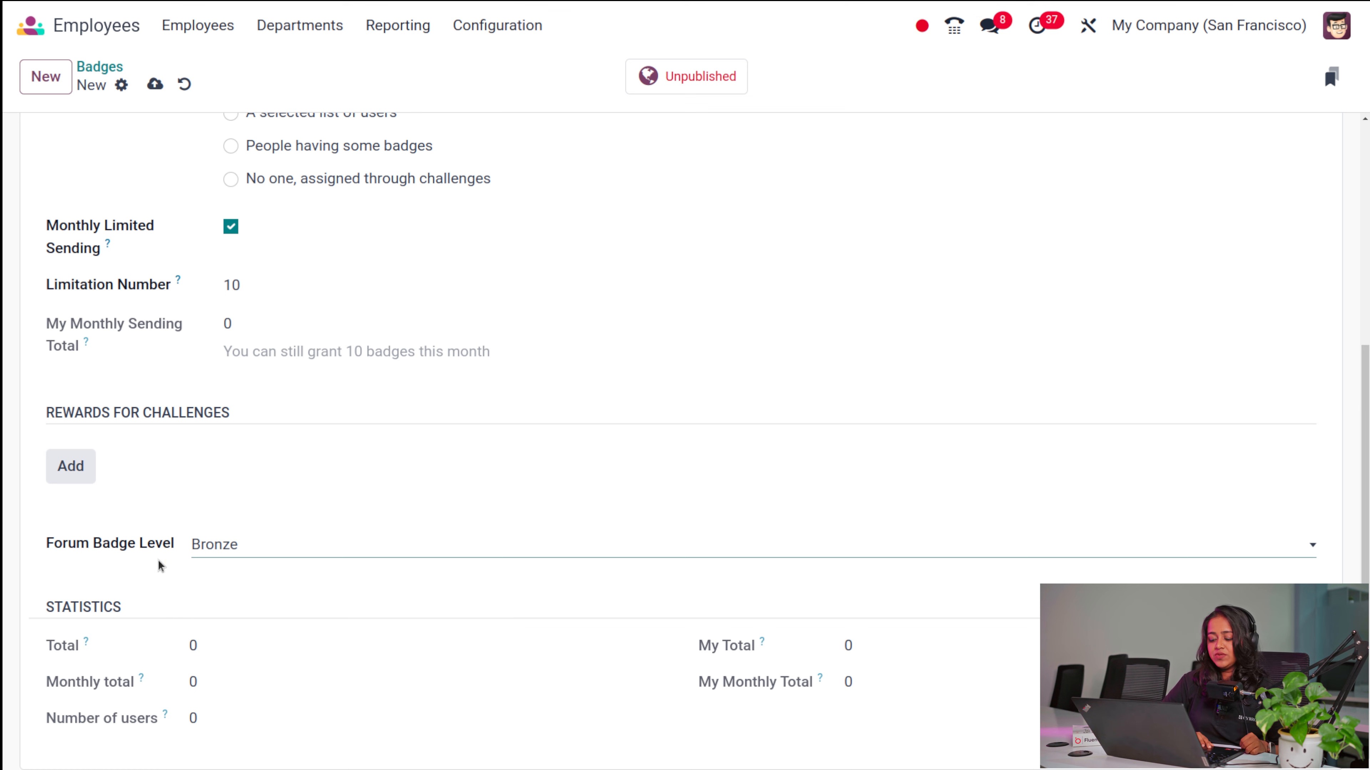
# Open the grant form for the PROBLEM SOLVER badge, check who can be rewarded and cancel without granting it
pyautogui.scroll(5, 560, 416)
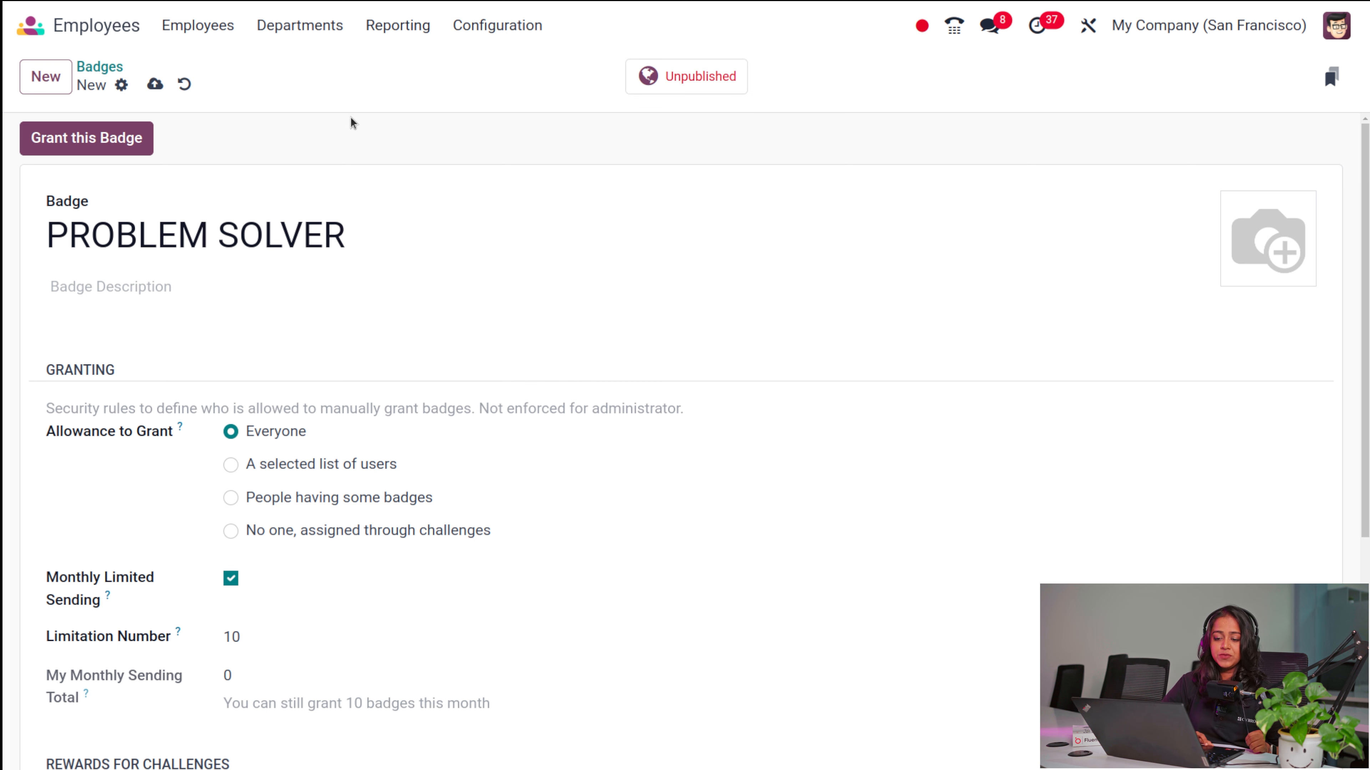
pyautogui.click(98, 142)
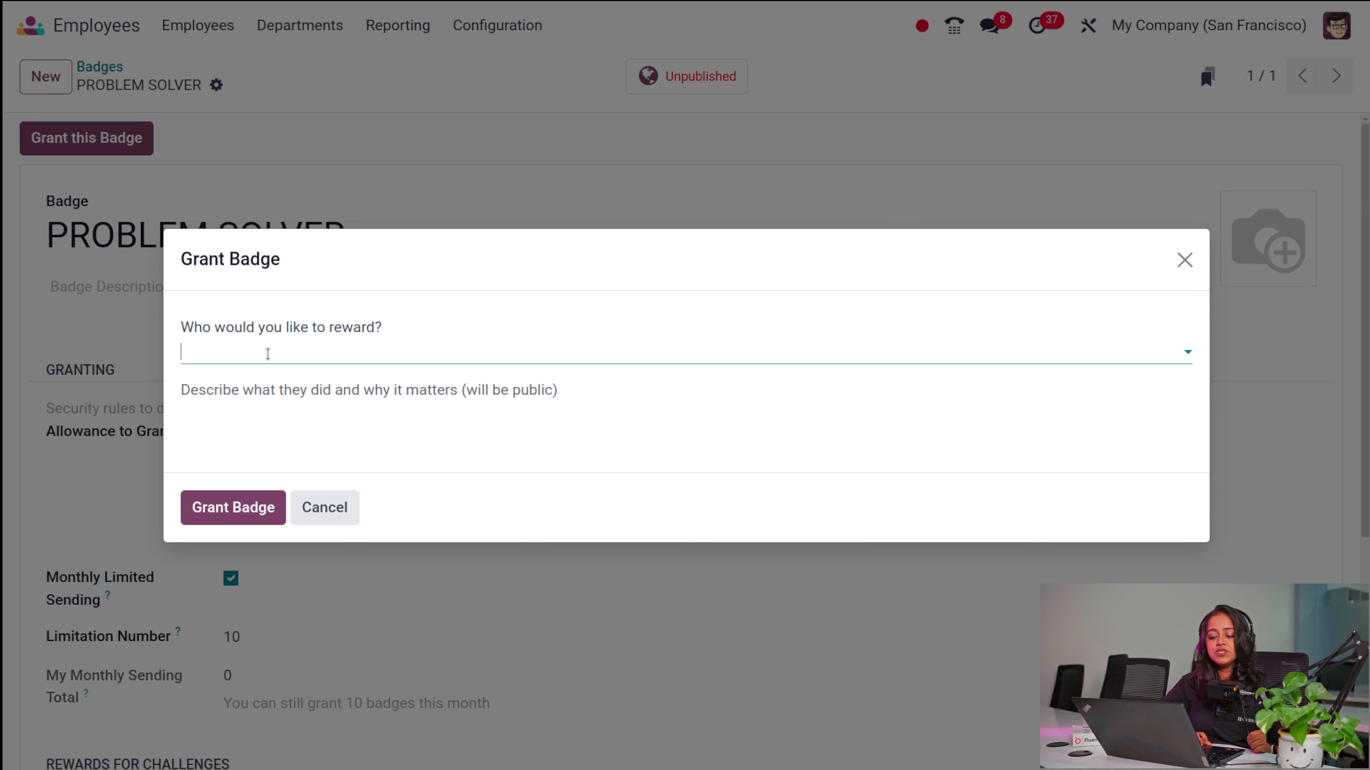
pyautogui.click(268, 354)
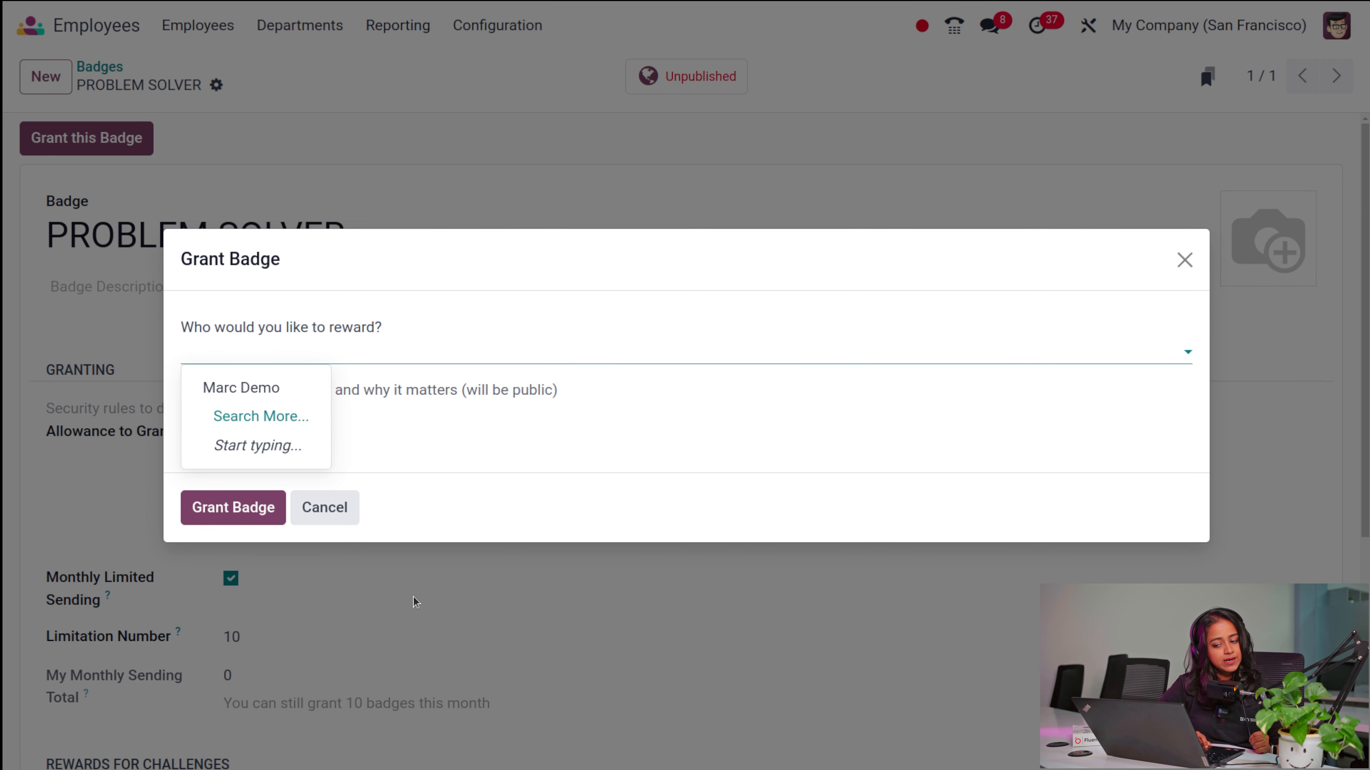
pyautogui.click(343, 487)
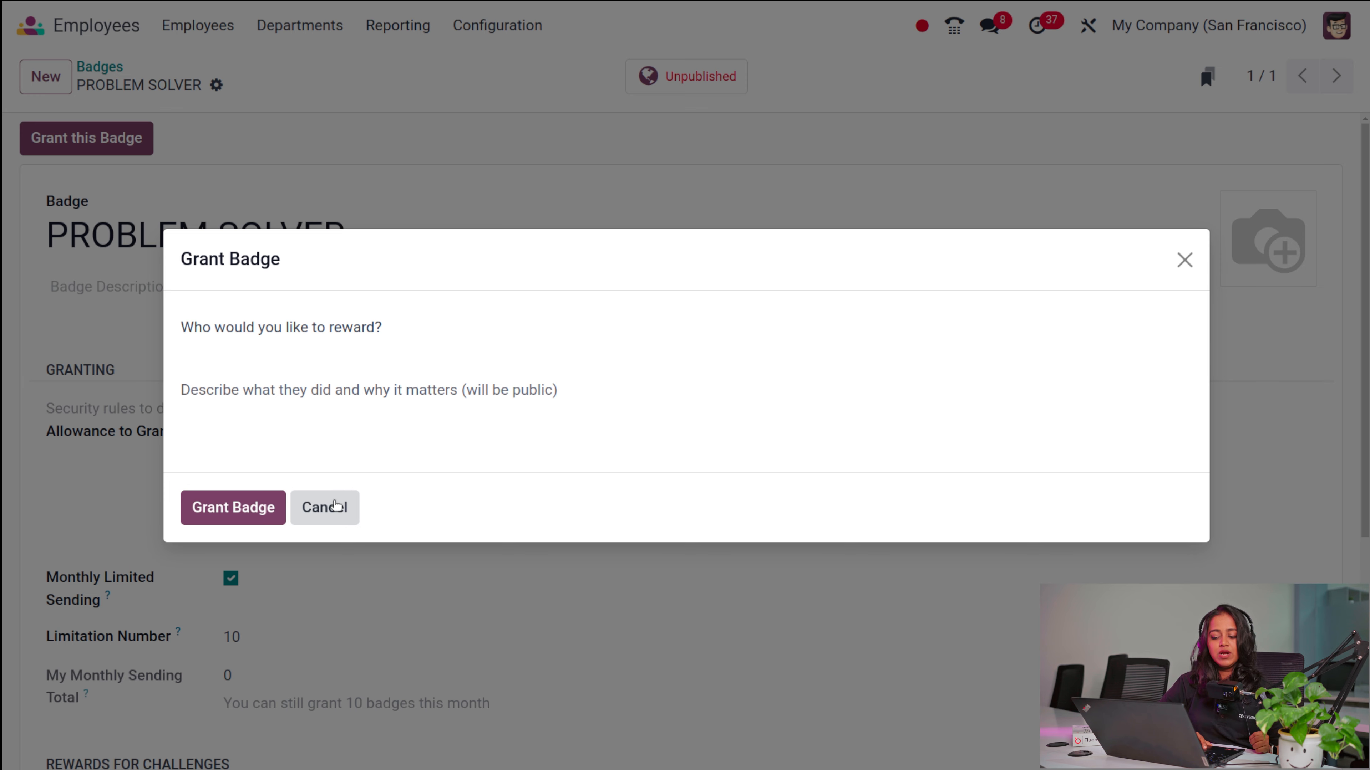
pyautogui.click(339, 502)
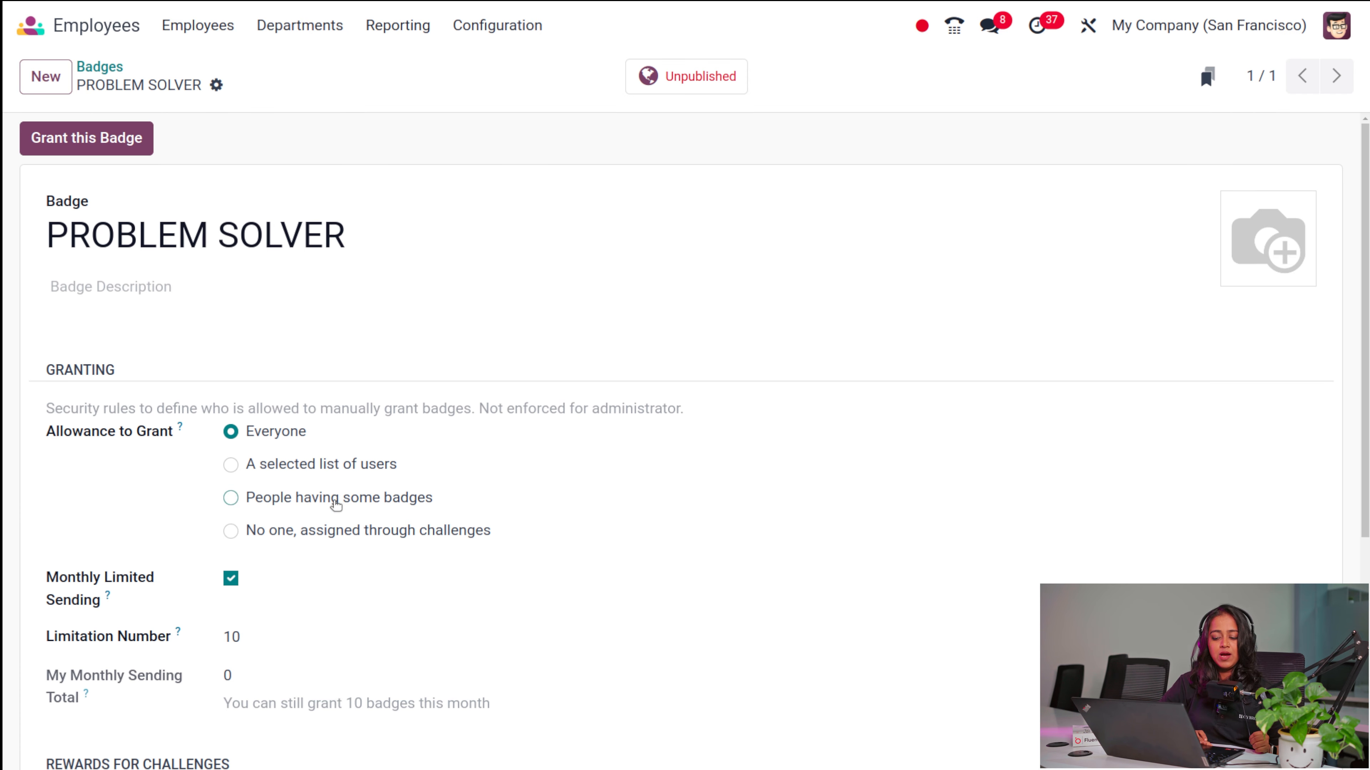
# Go to the challenges overview, view the participants of Monthly Sales Targets and return to the overview
pyautogui.click(110, 67)
pyautogui.click(467, 30)
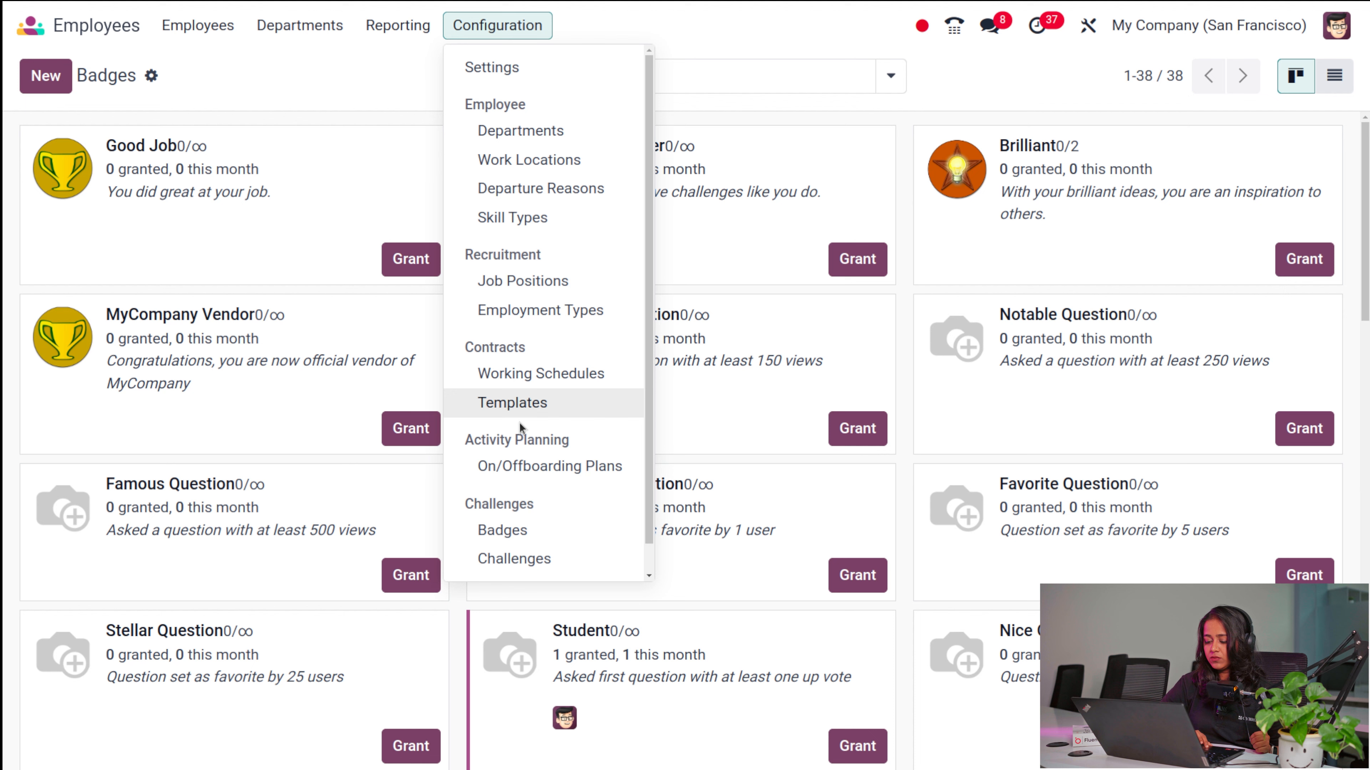
pyautogui.scroll(-1, 519, 567)
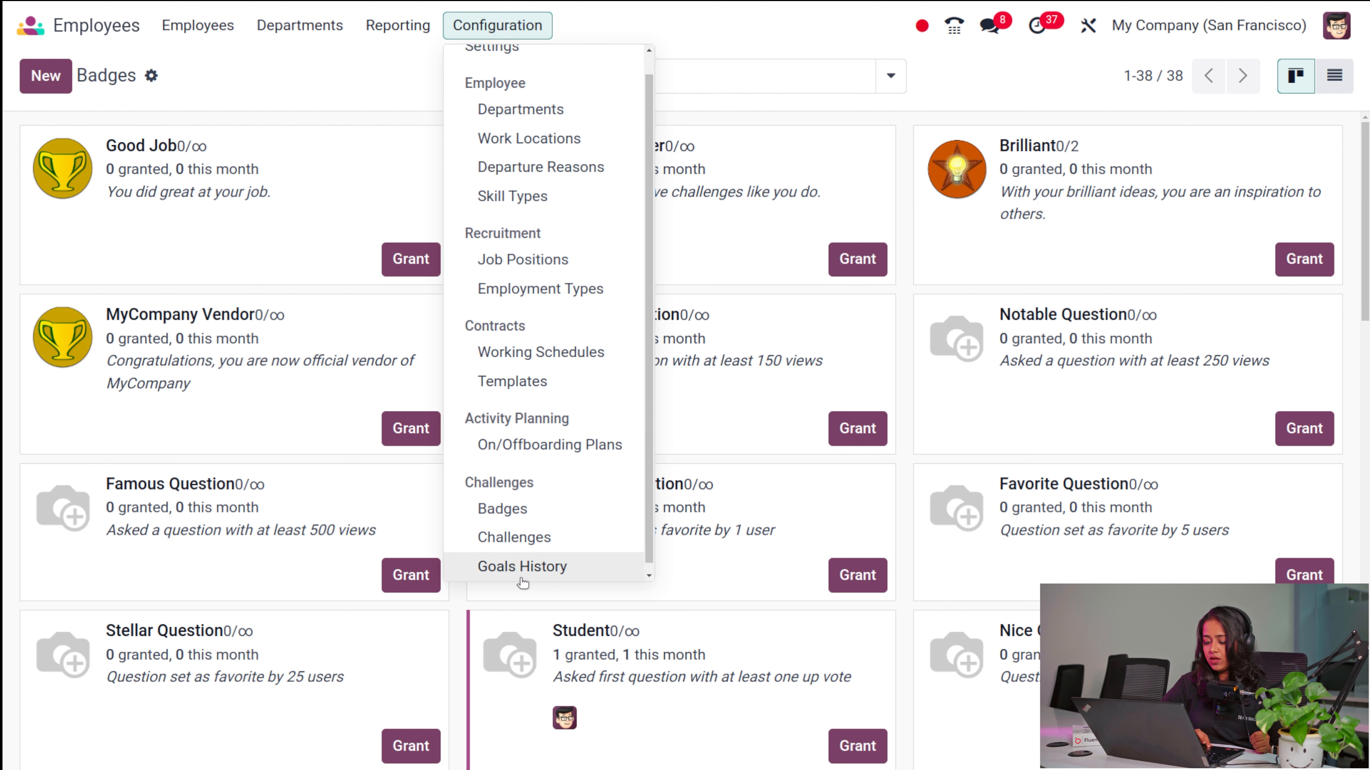
pyautogui.click(517, 540)
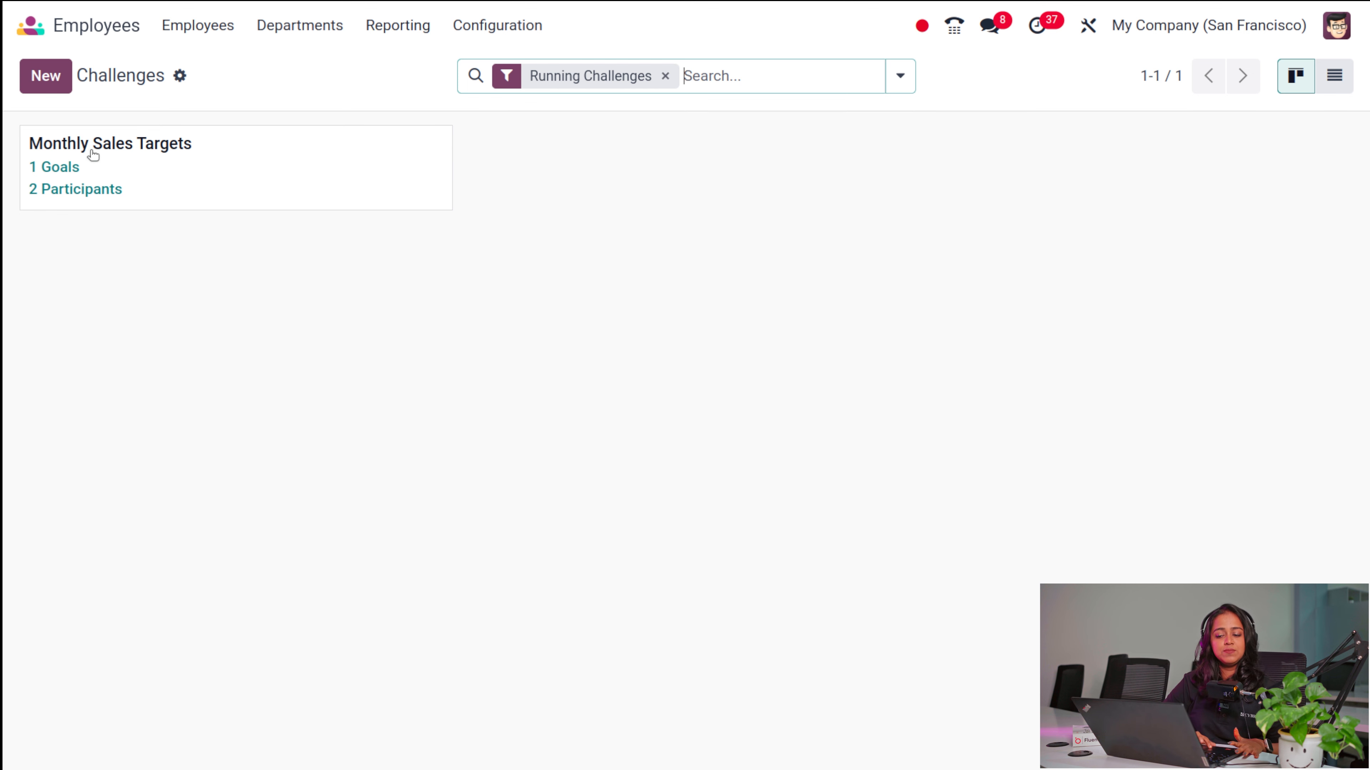
pyautogui.click(80, 190)
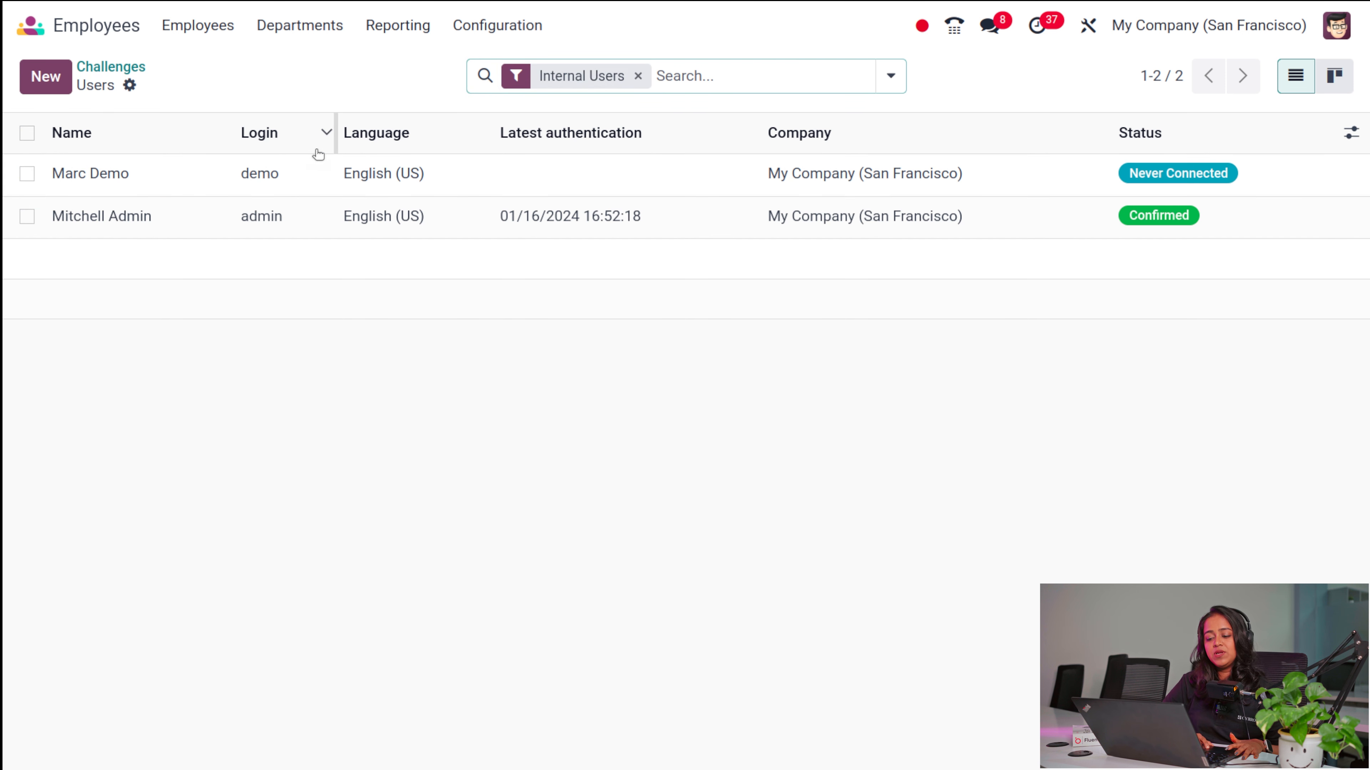
pyautogui.click(124, 65)
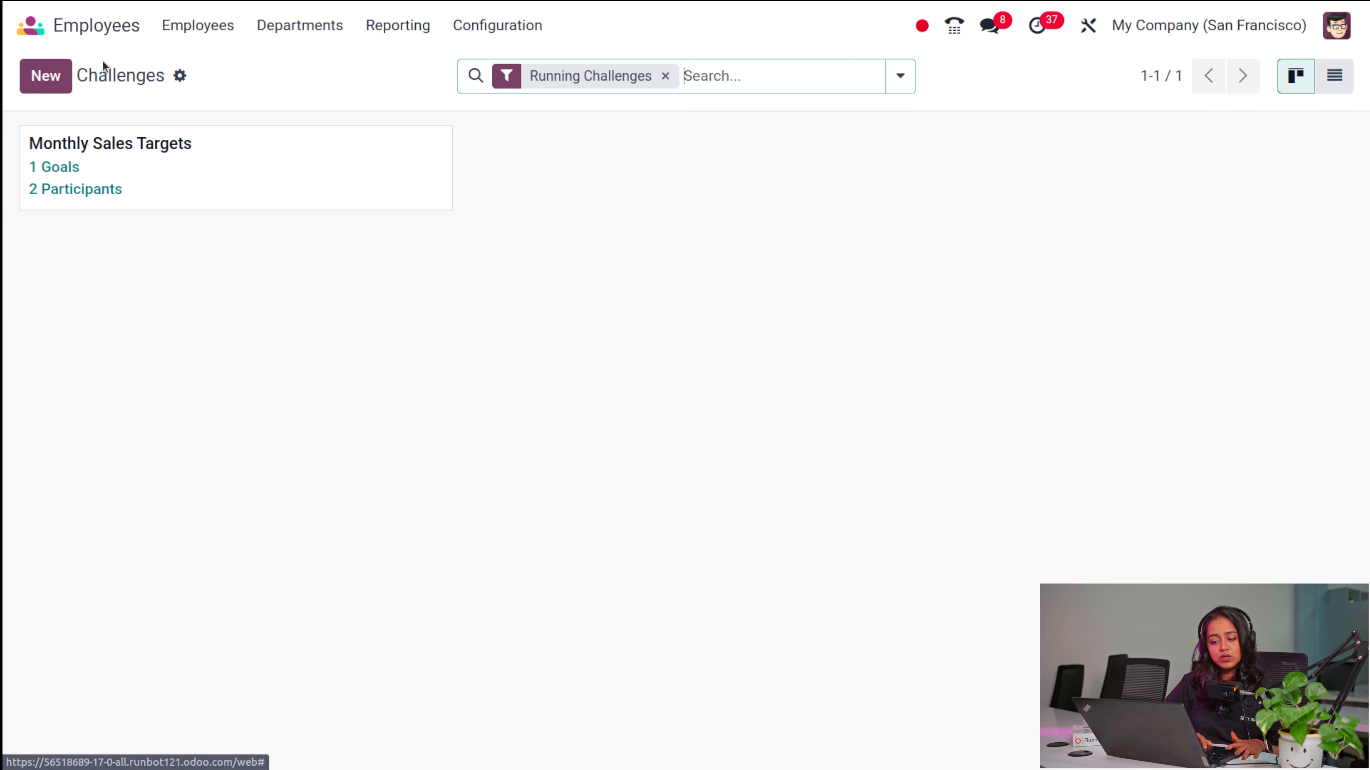
# Start a new challenge and name it "NEW challenge"
pyautogui.click(61, 72)
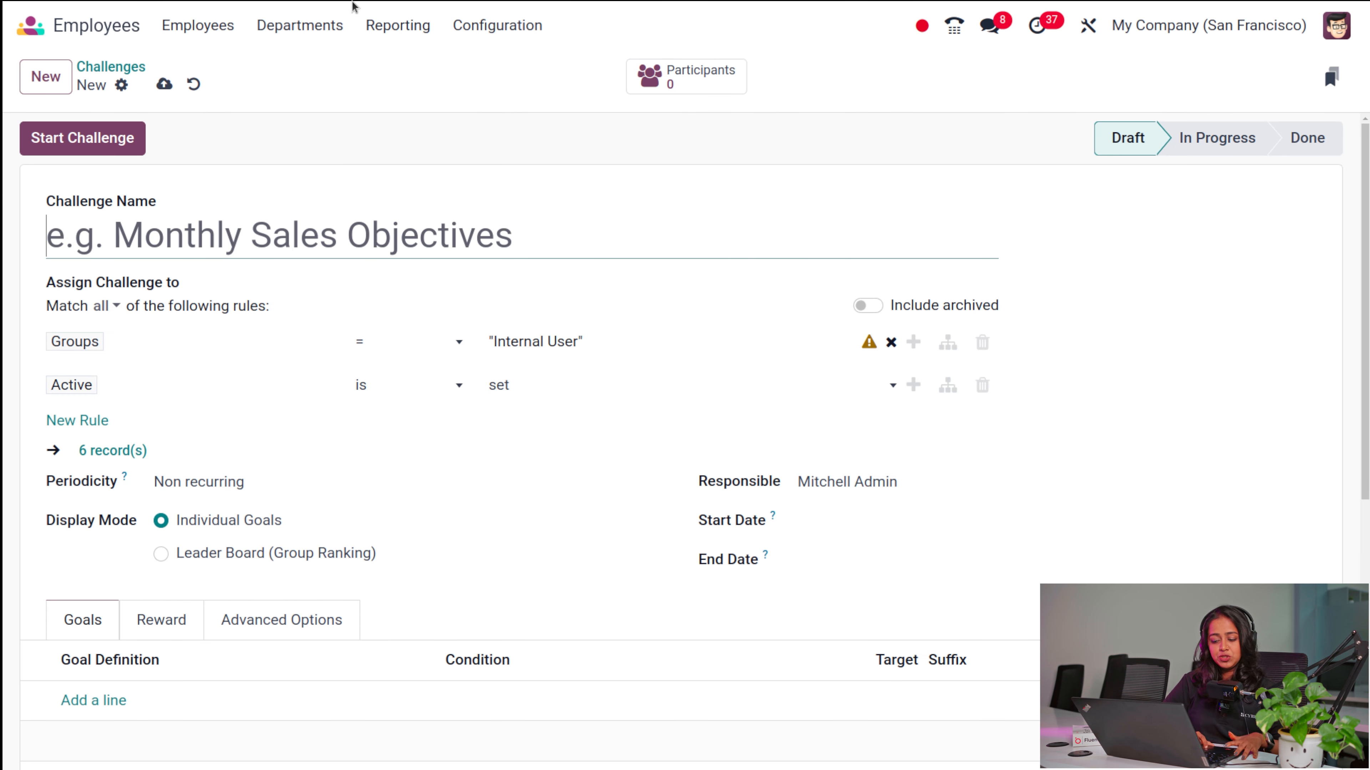
pyautogui.write('NEW ')
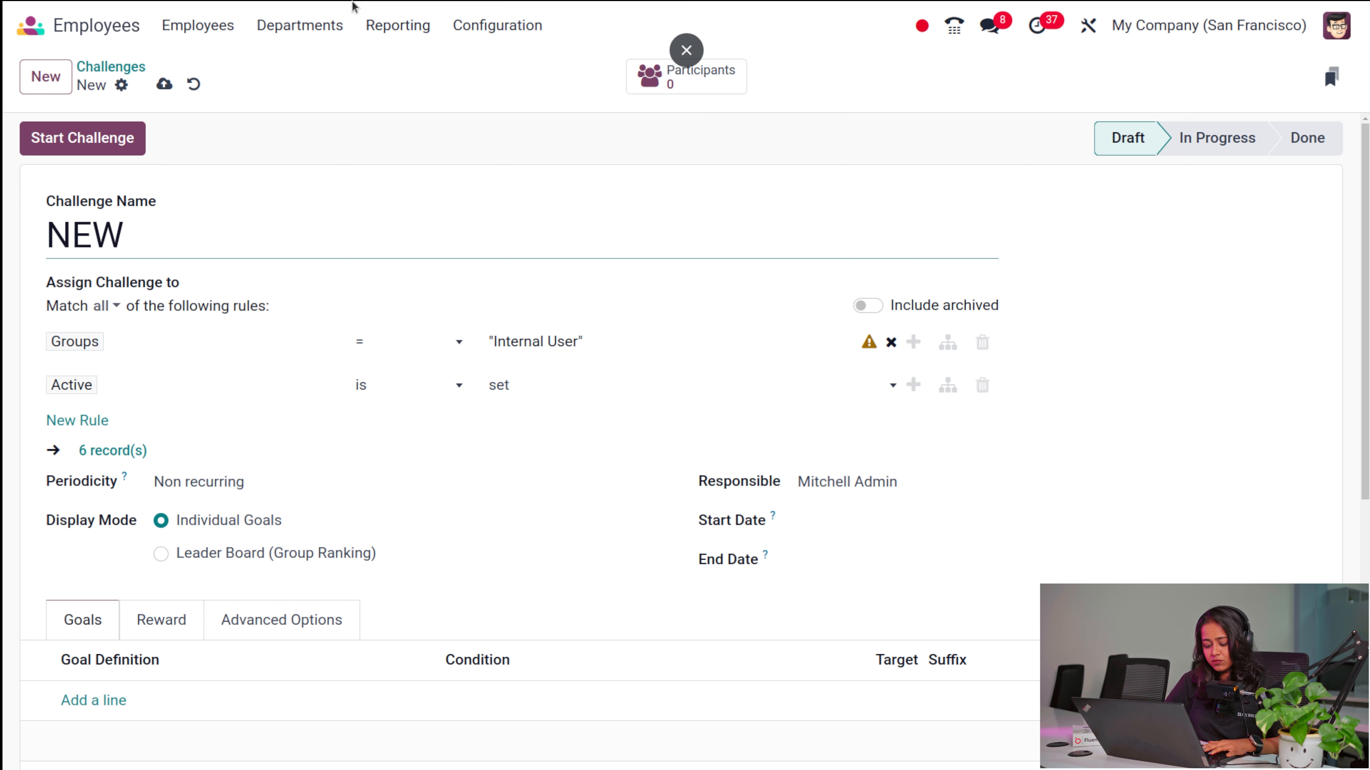
pyautogui.write('HA')
pyautogui.press('BackSpace')
pyautogui.press('BackSpace')
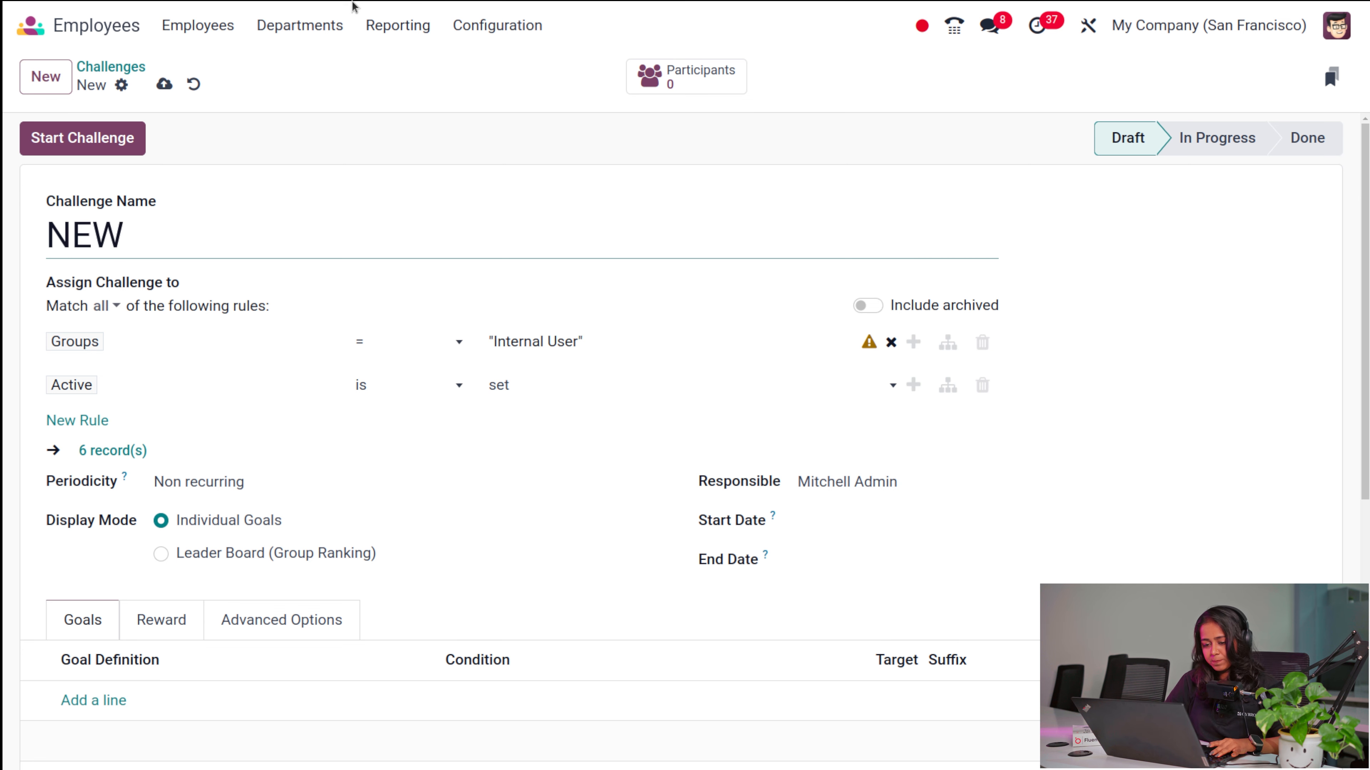
pyautogui.write('challenge')
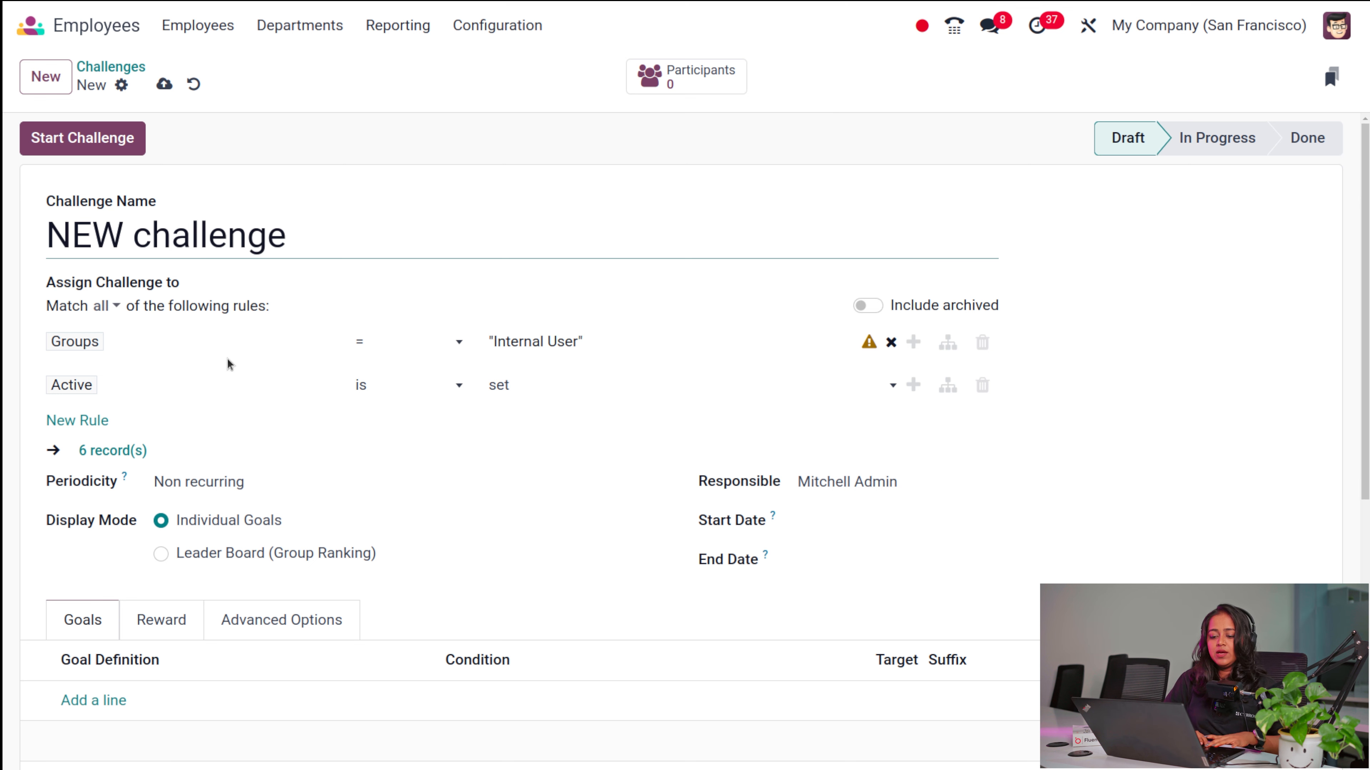
pyautogui.click(145, 316)
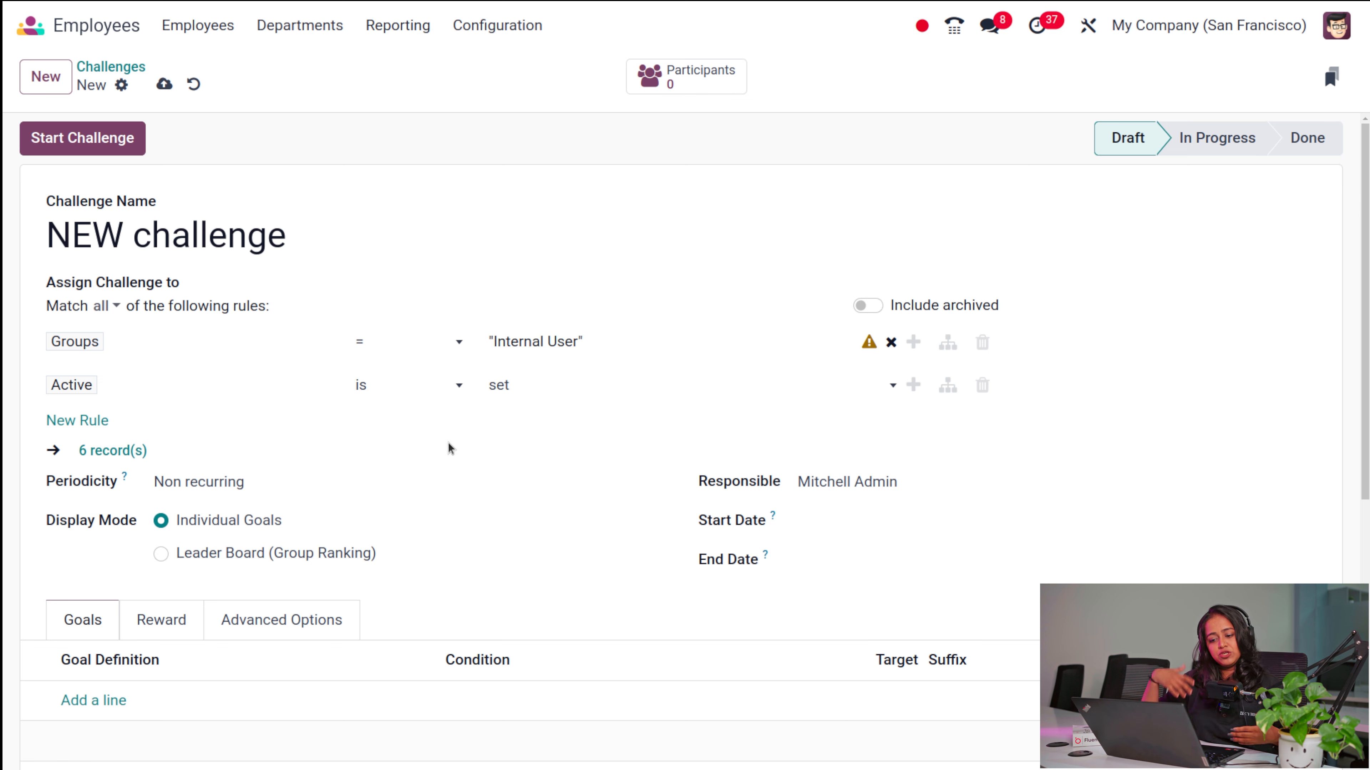
# Review the new challenge's form and check its periodicity choices, keeping Non recurring
pyautogui.scroll(-8, 449, 448)
pyautogui.scroll(4, 449, 449)
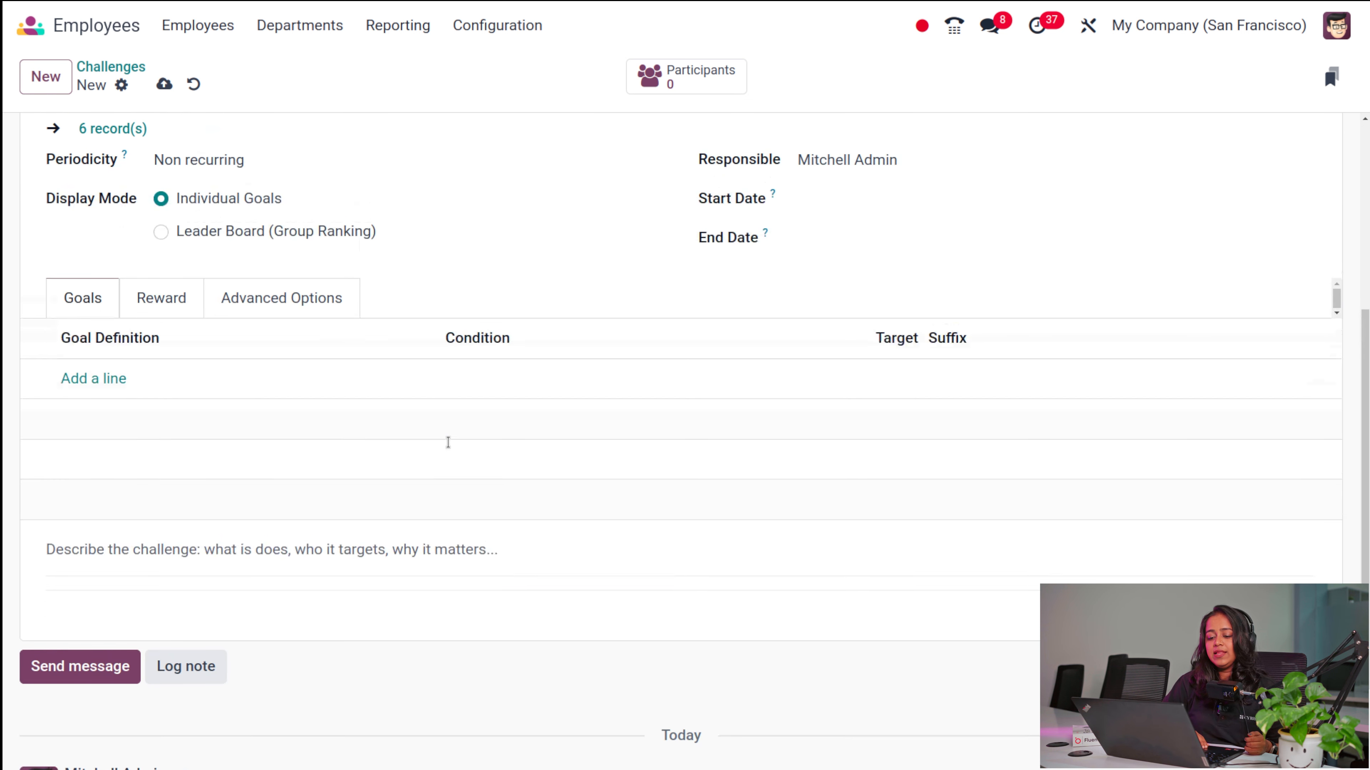
pyautogui.scroll(1, 449, 449)
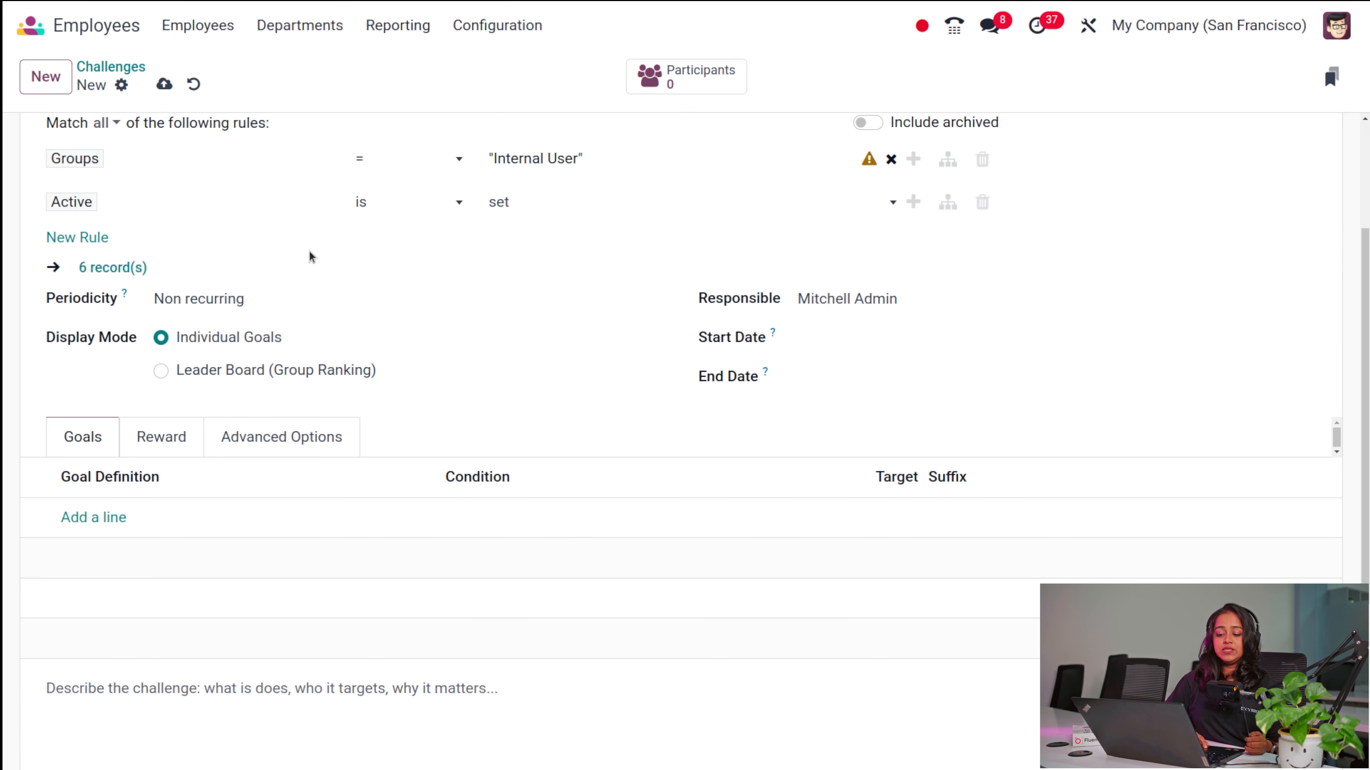
pyautogui.click(319, 305)
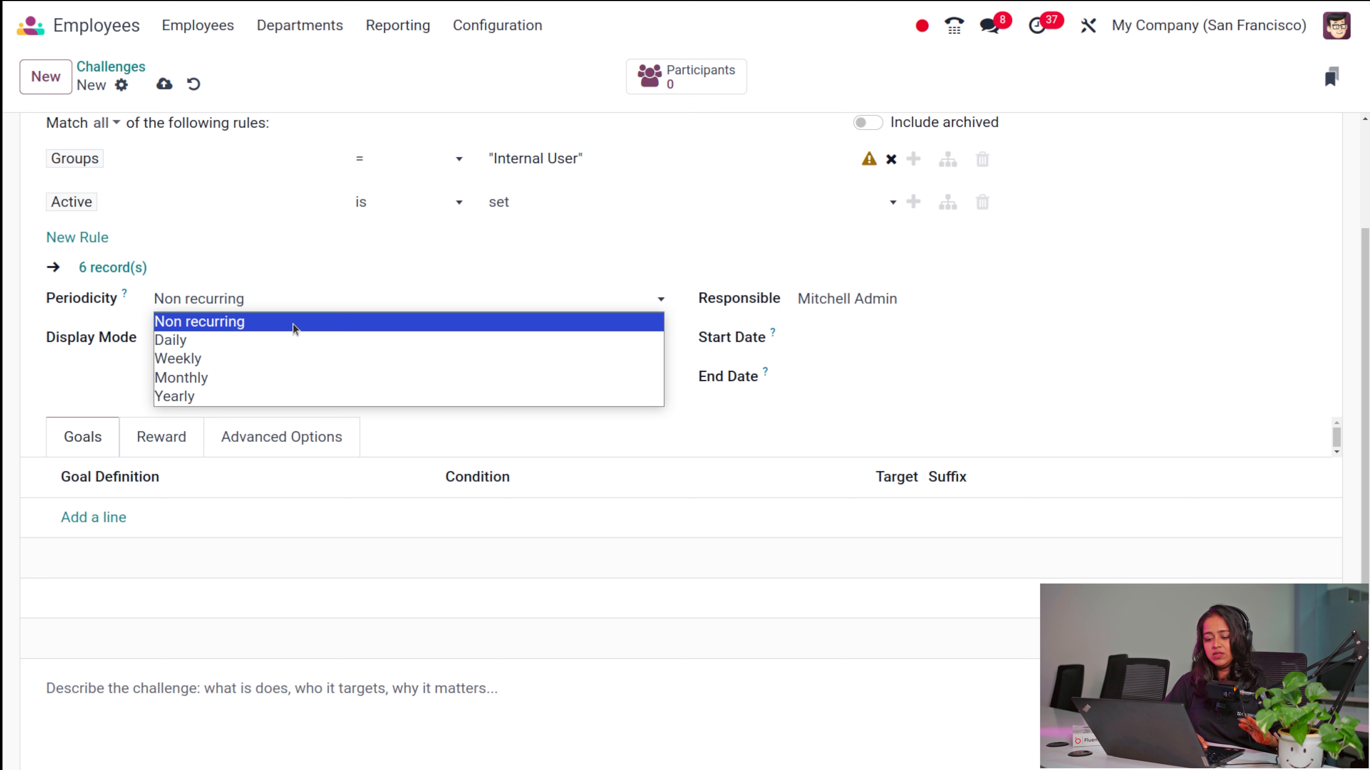
pyautogui.click(298, 302)
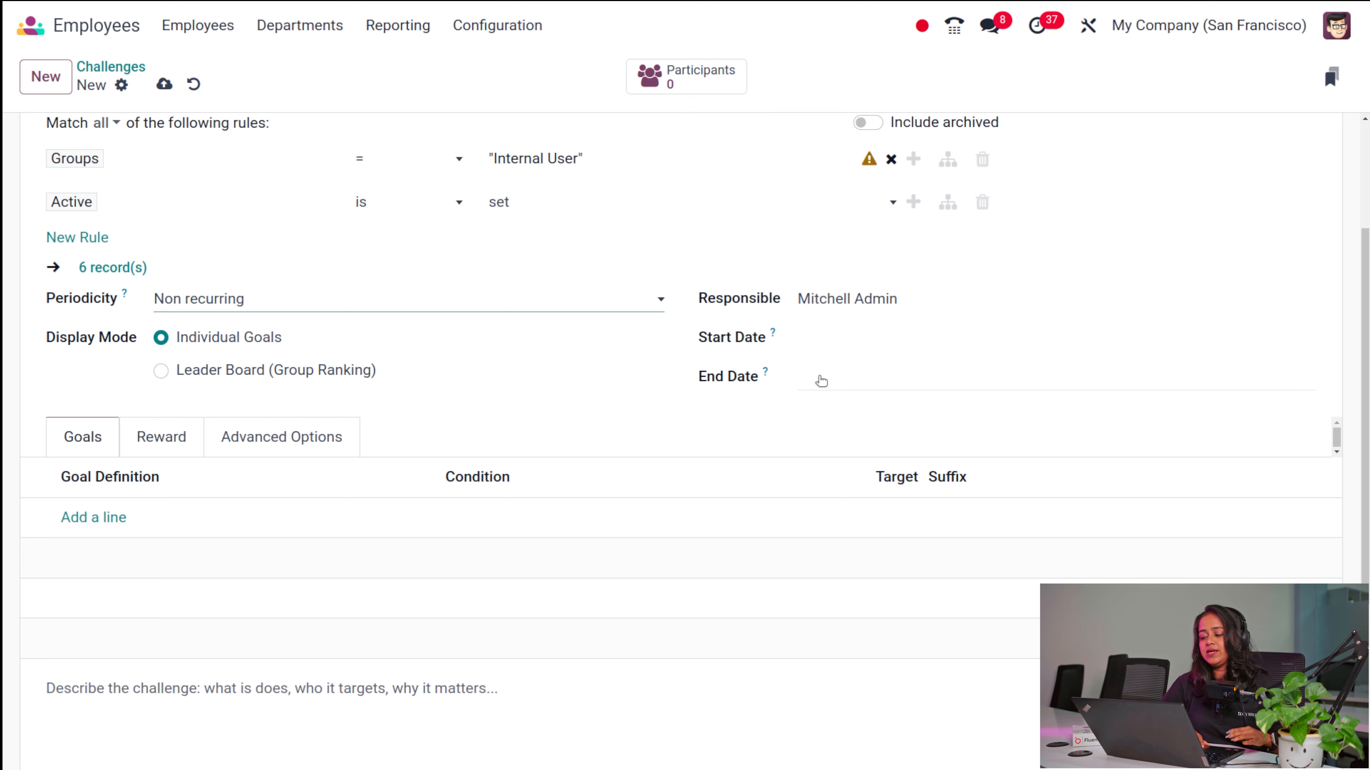
pyautogui.scroll(1, 728, 378)
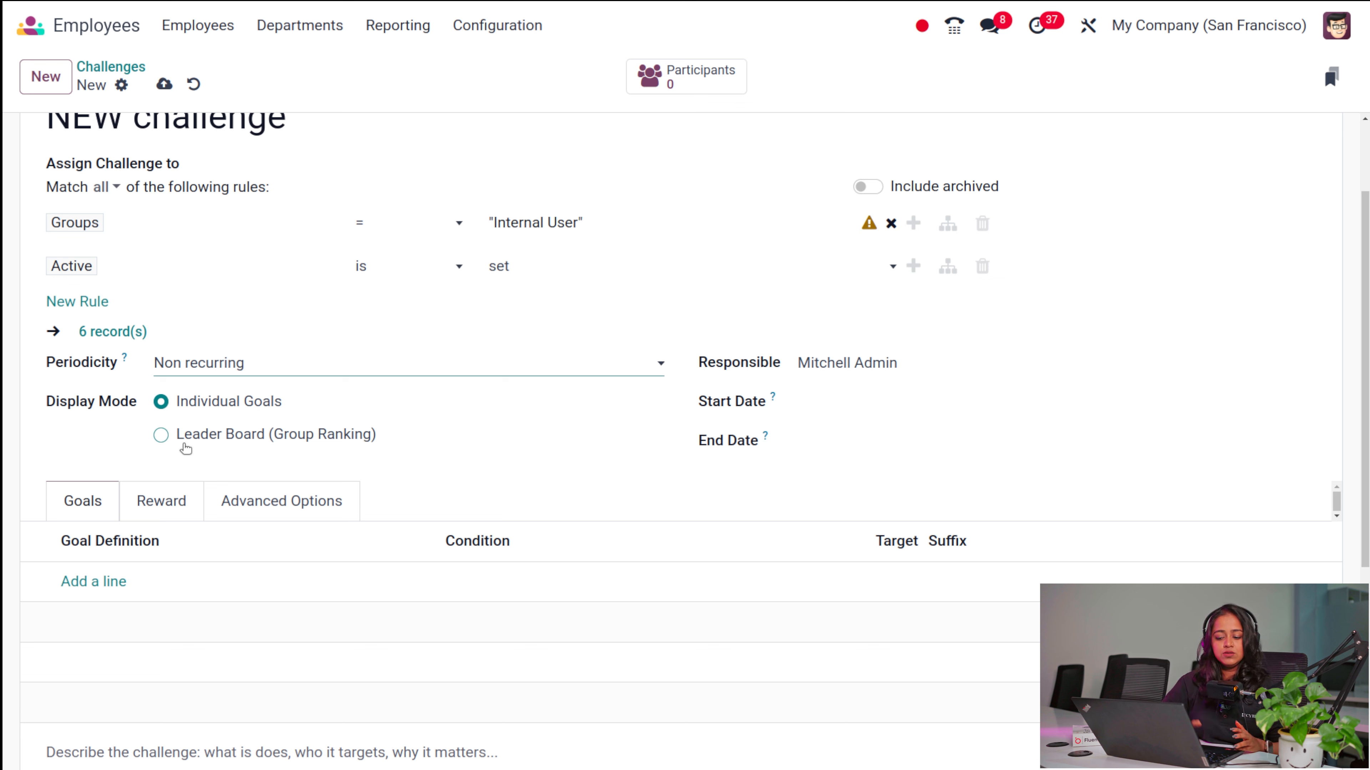
# Look through the new challenge's reward and advanced options and discard the unsaved challenge
pyautogui.click(162, 516)
pyautogui.click(272, 520)
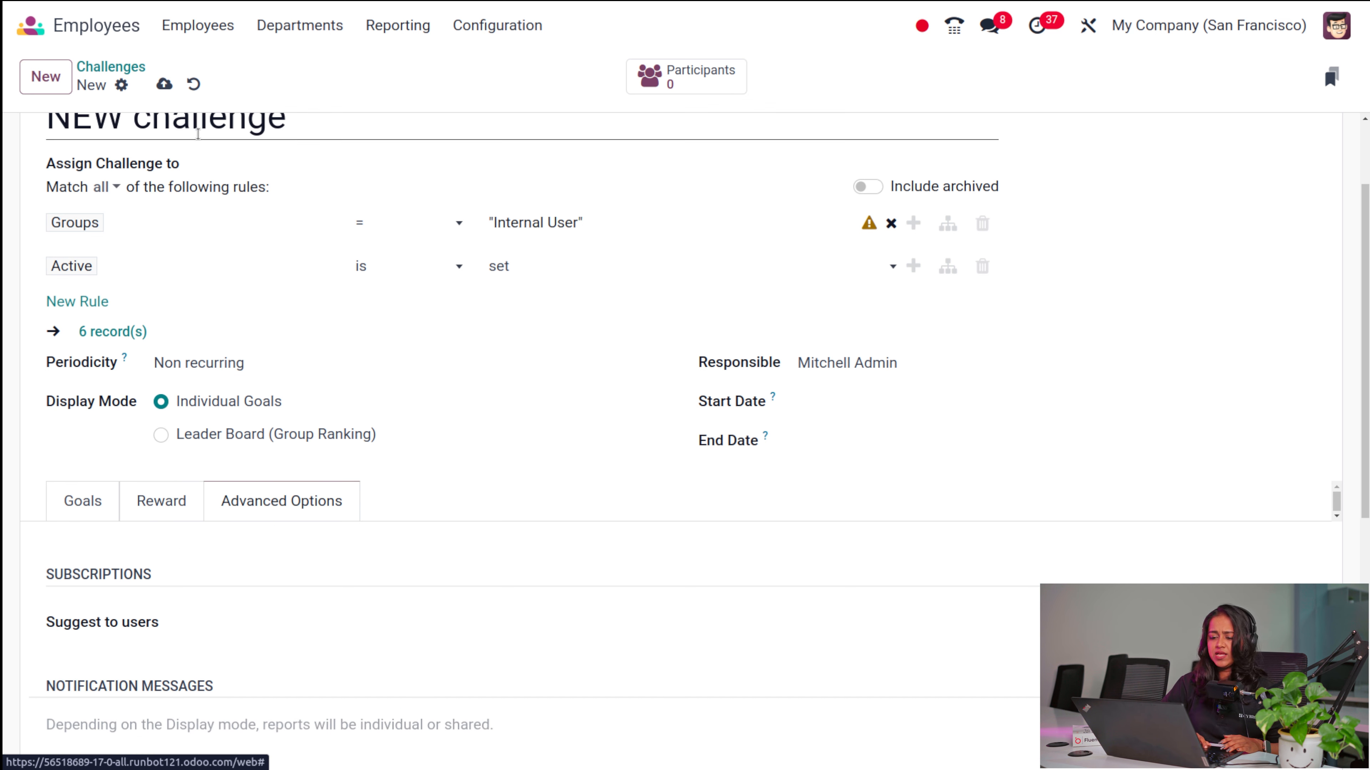
pyautogui.click(125, 67)
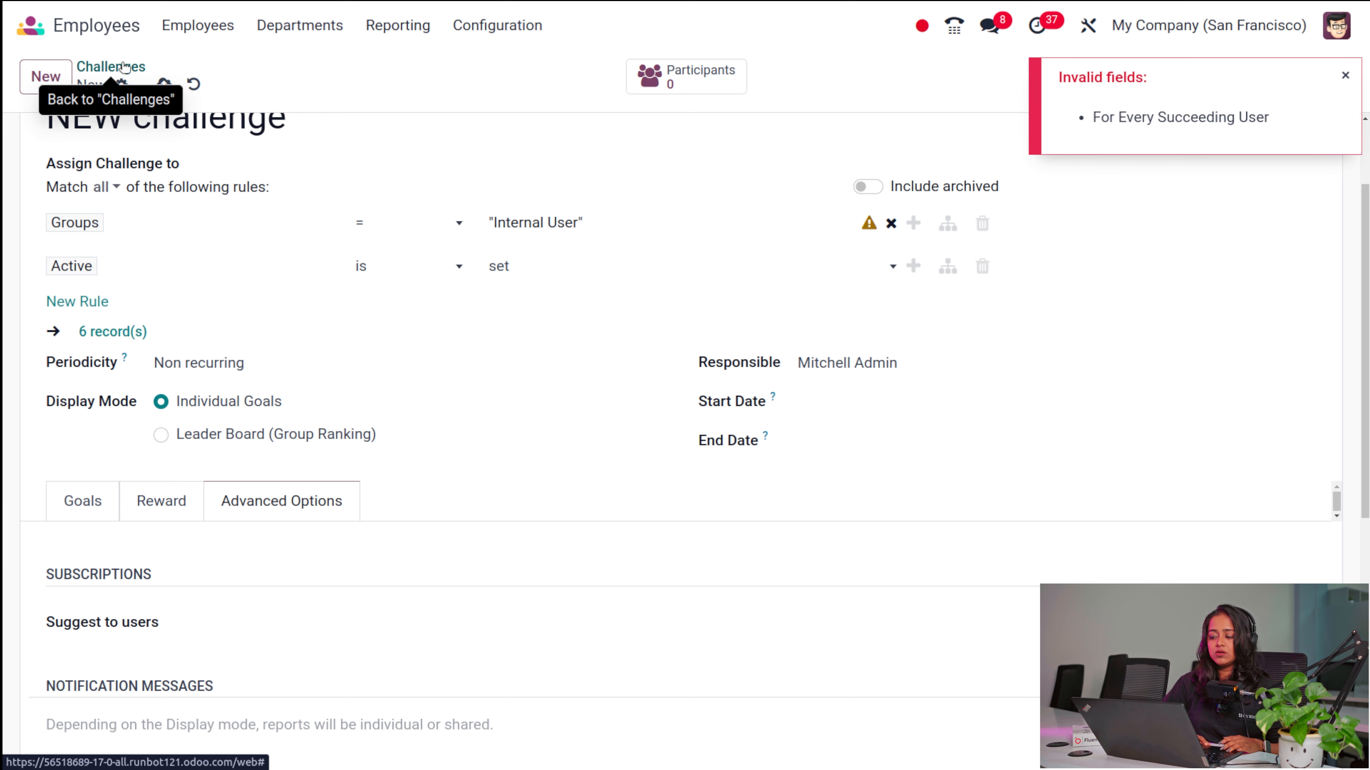
pyautogui.click(193, 84)
# Open the Monthly Sales Targets challenge and review its assignment rules, goals, reward and advanced options
pyautogui.click(181, 171)
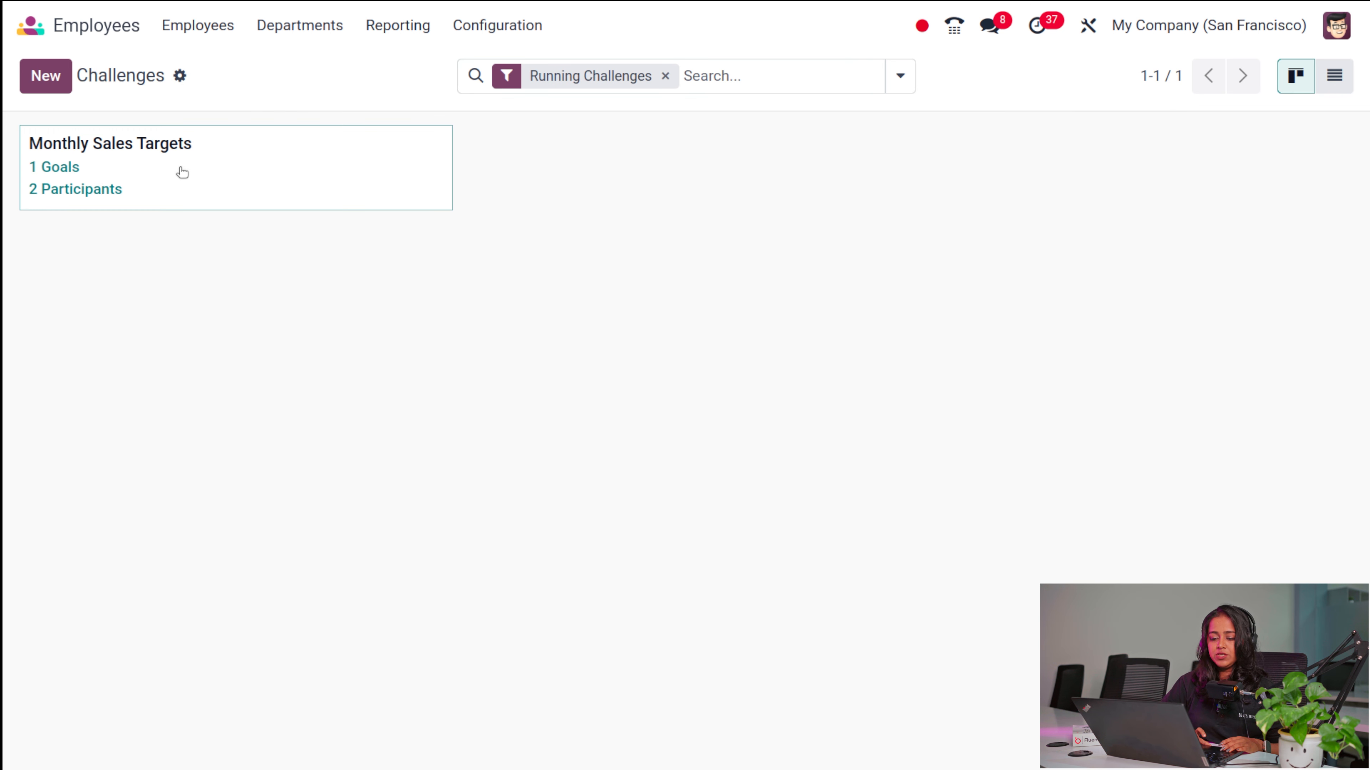
pyautogui.scroll(2, 181, 399)
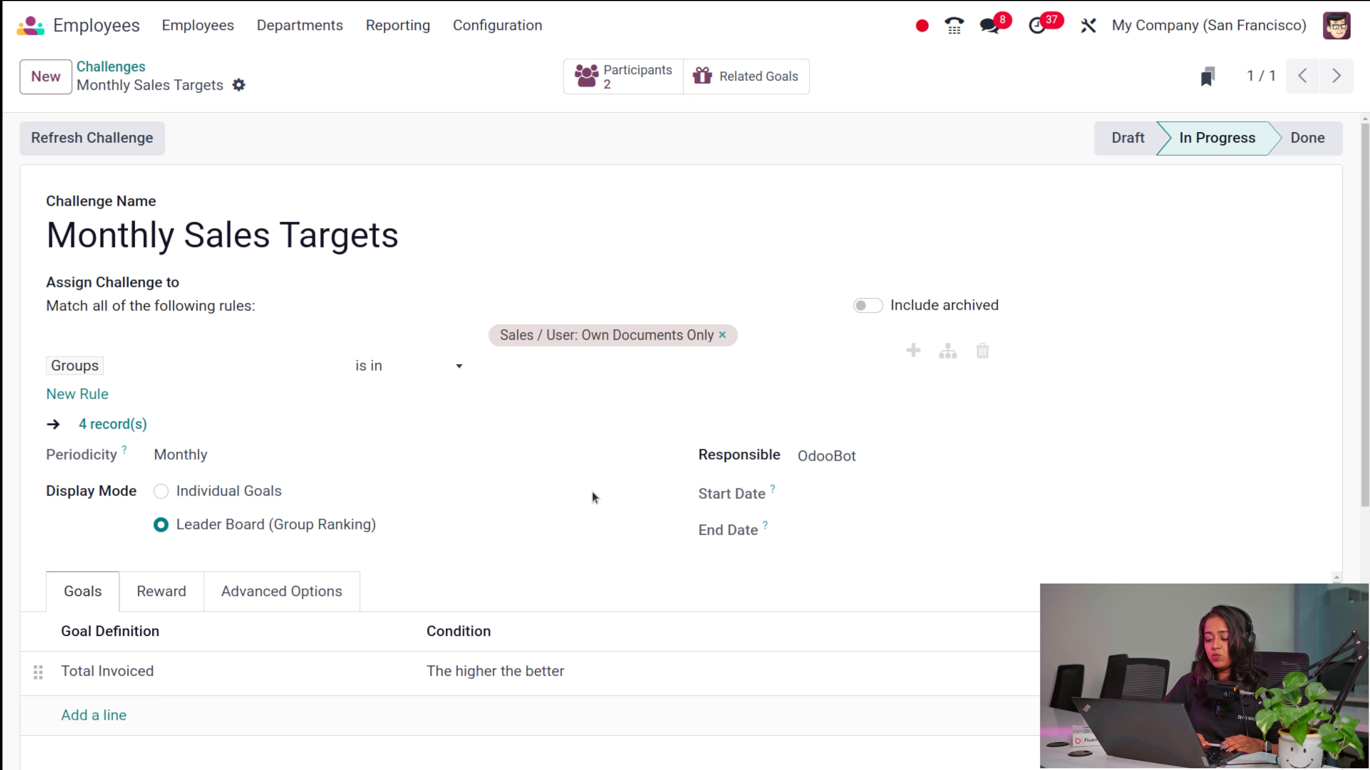
pyautogui.scroll(-5, 291, 725)
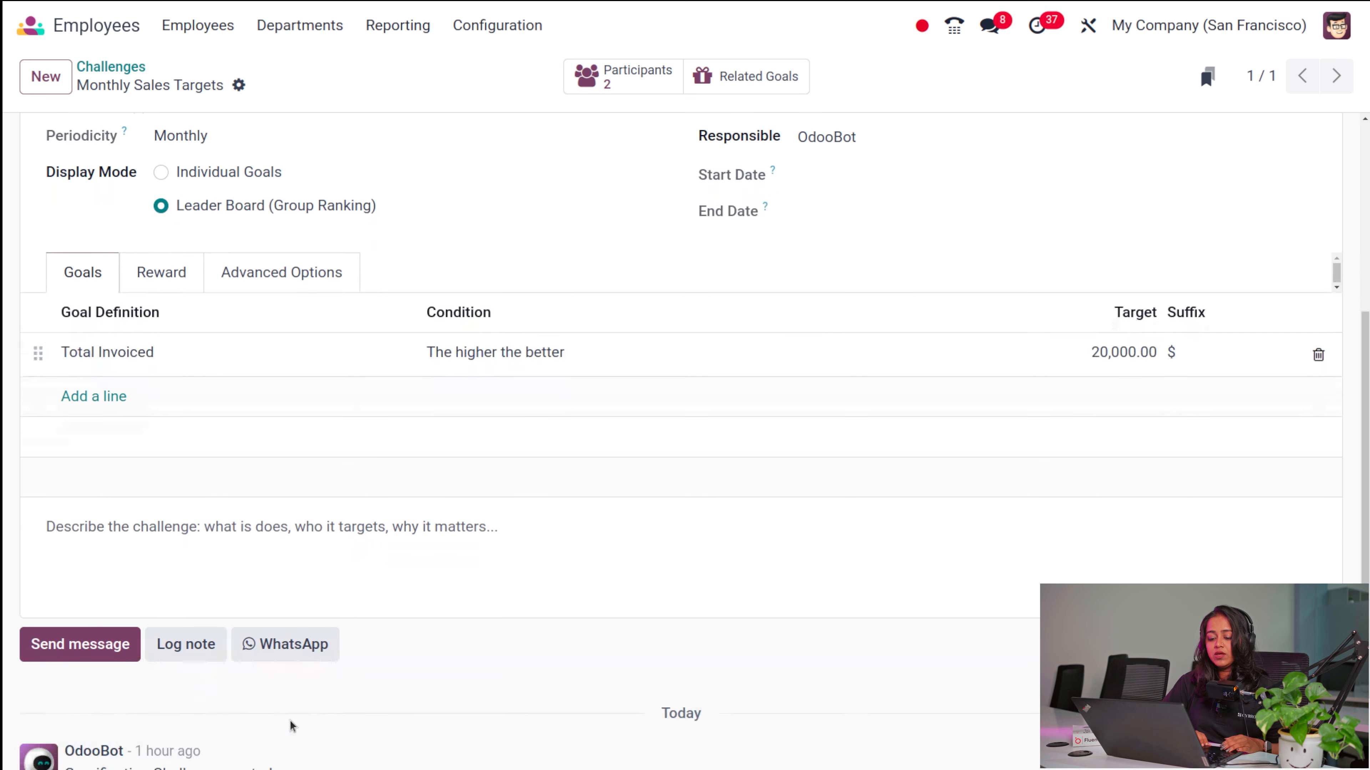
pyautogui.click(166, 287)
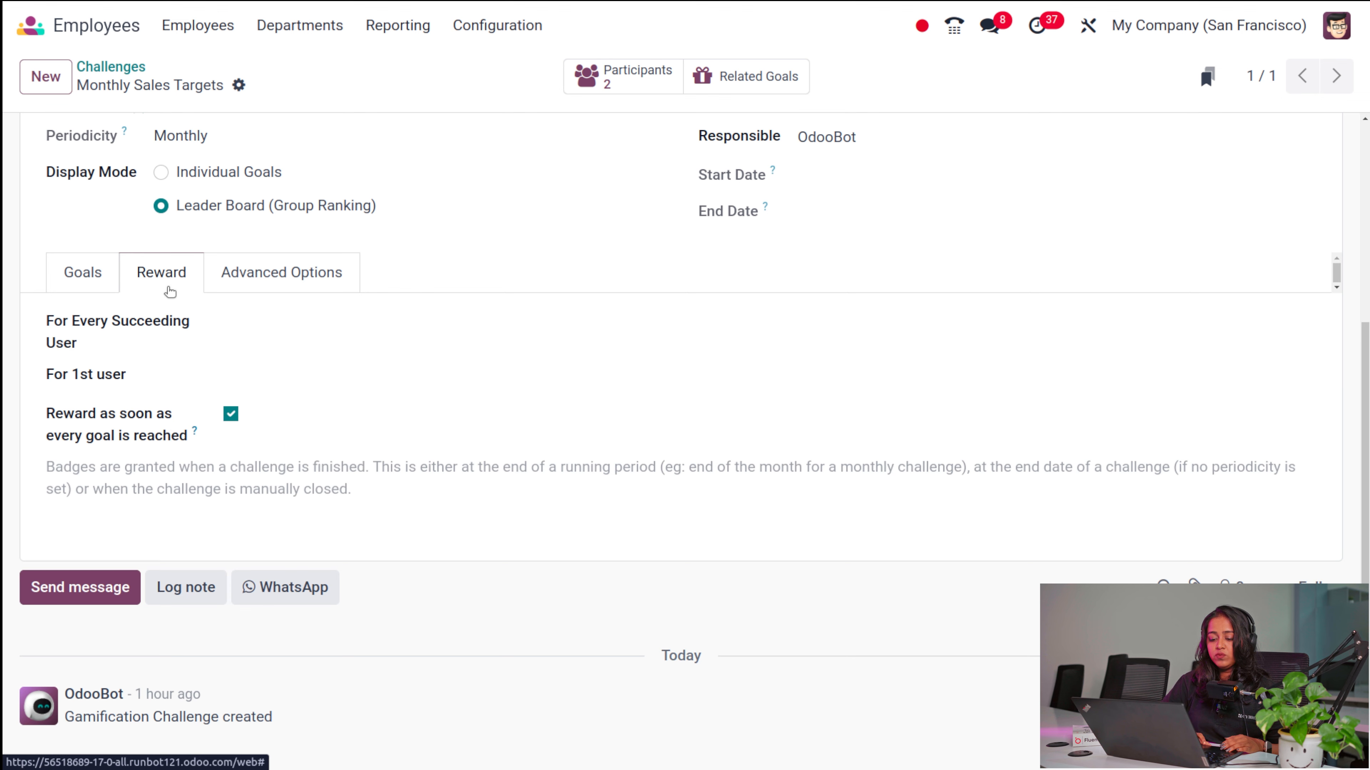
pyautogui.click(288, 279)
pyautogui.scroll(5, 249, 567)
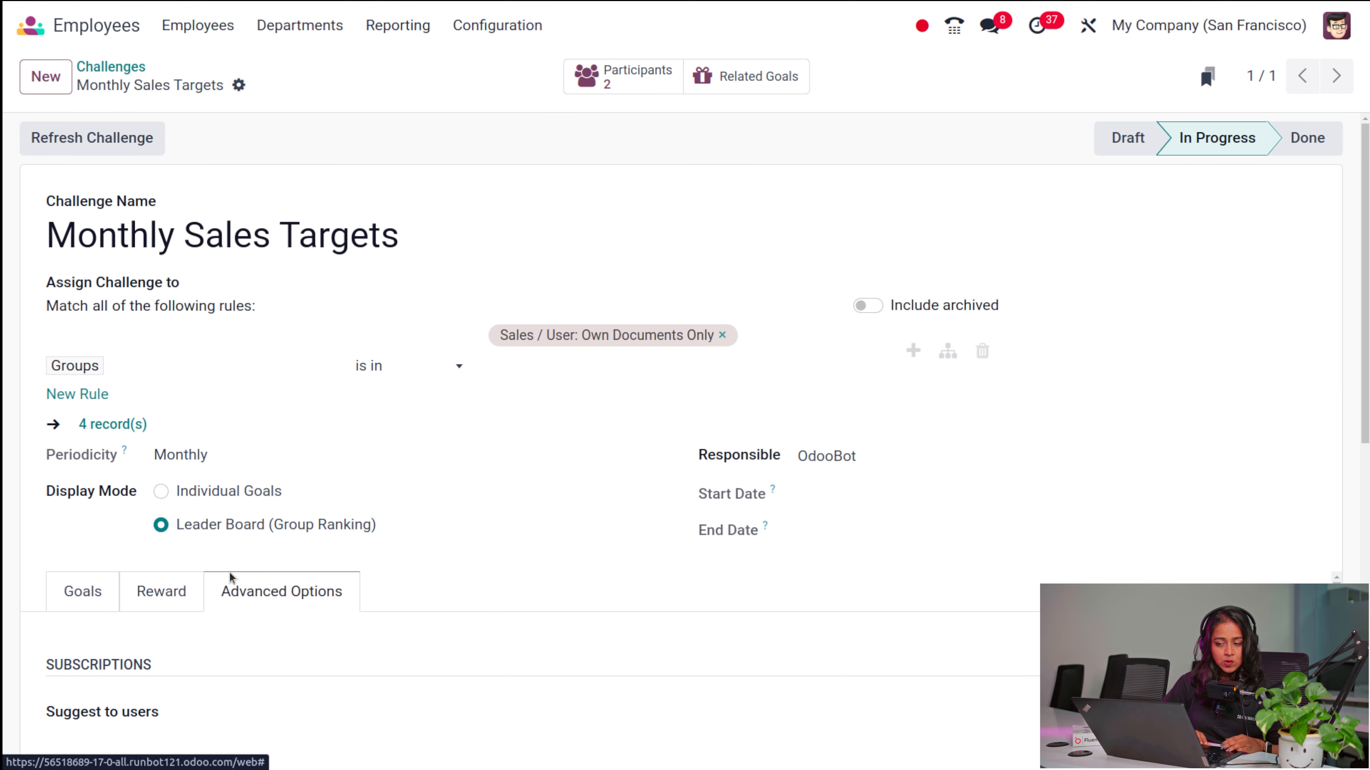
# Open the goals history, examine the first user's Total Invoiced goal and collapse that user's group again
pyautogui.click(495, 37)
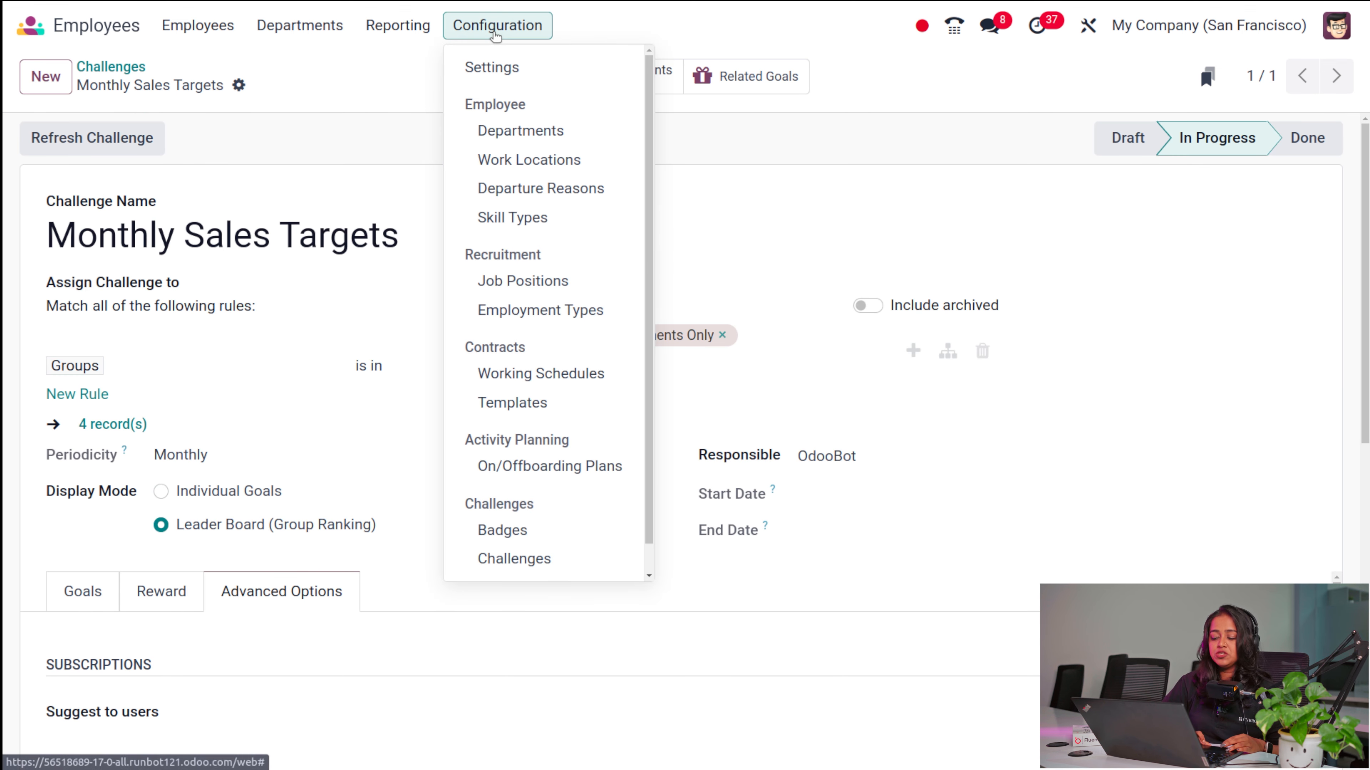
pyautogui.scroll(-1, 542, 558)
pyautogui.click(544, 558)
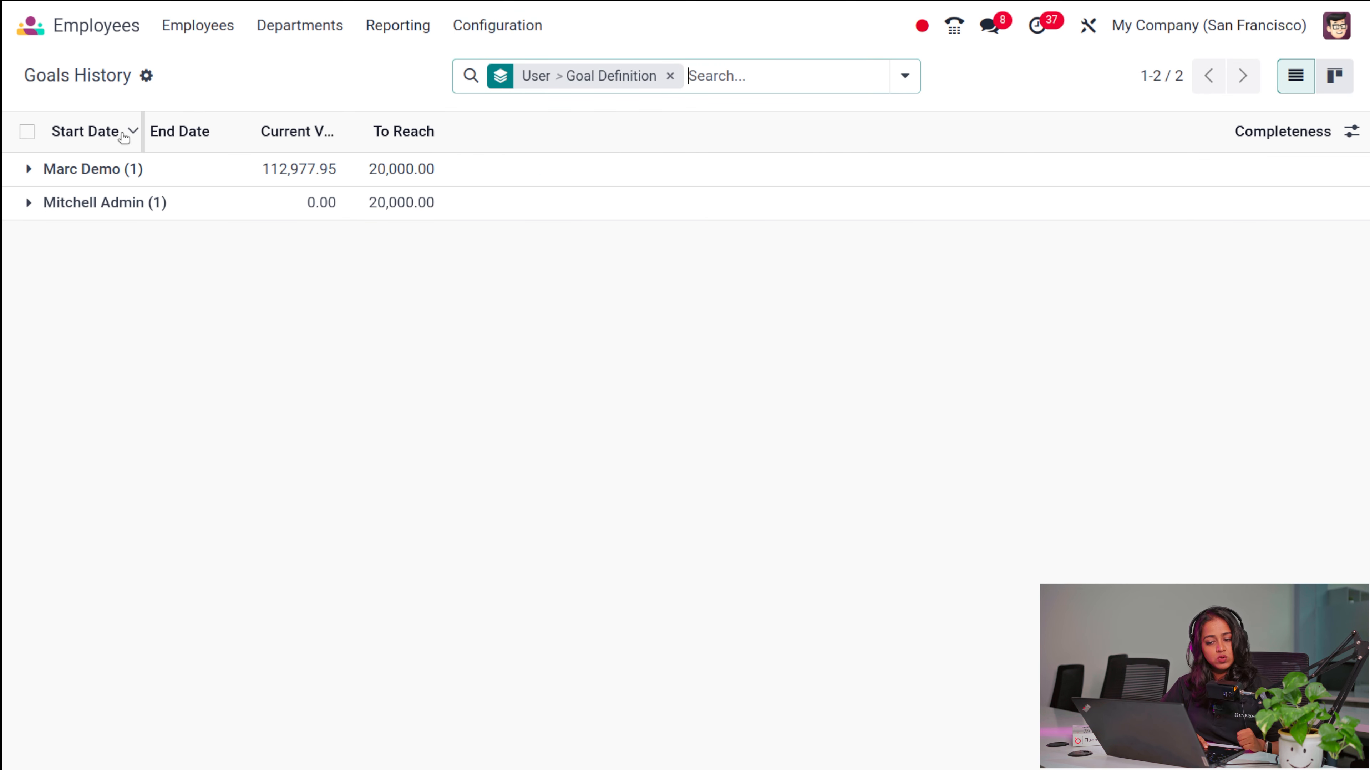
pyautogui.click(26, 170)
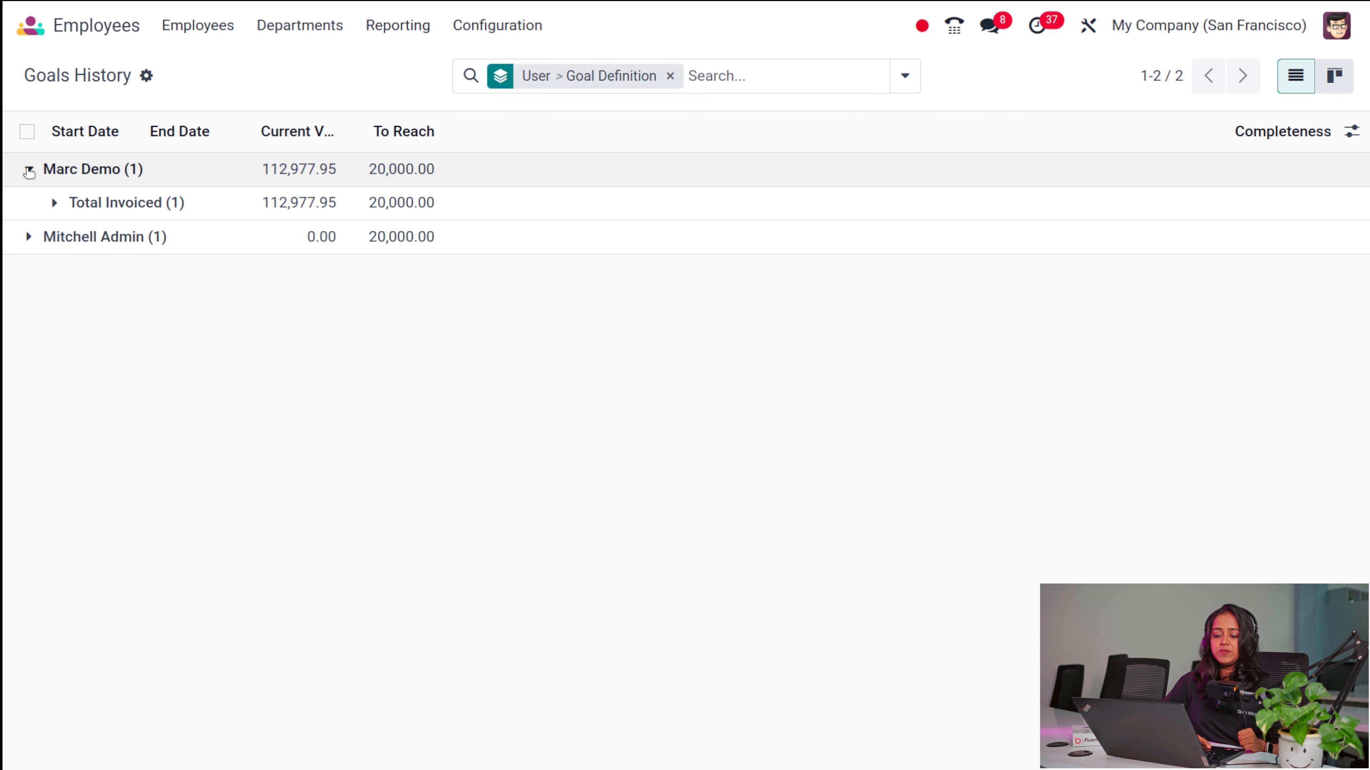
pyautogui.click(53, 203)
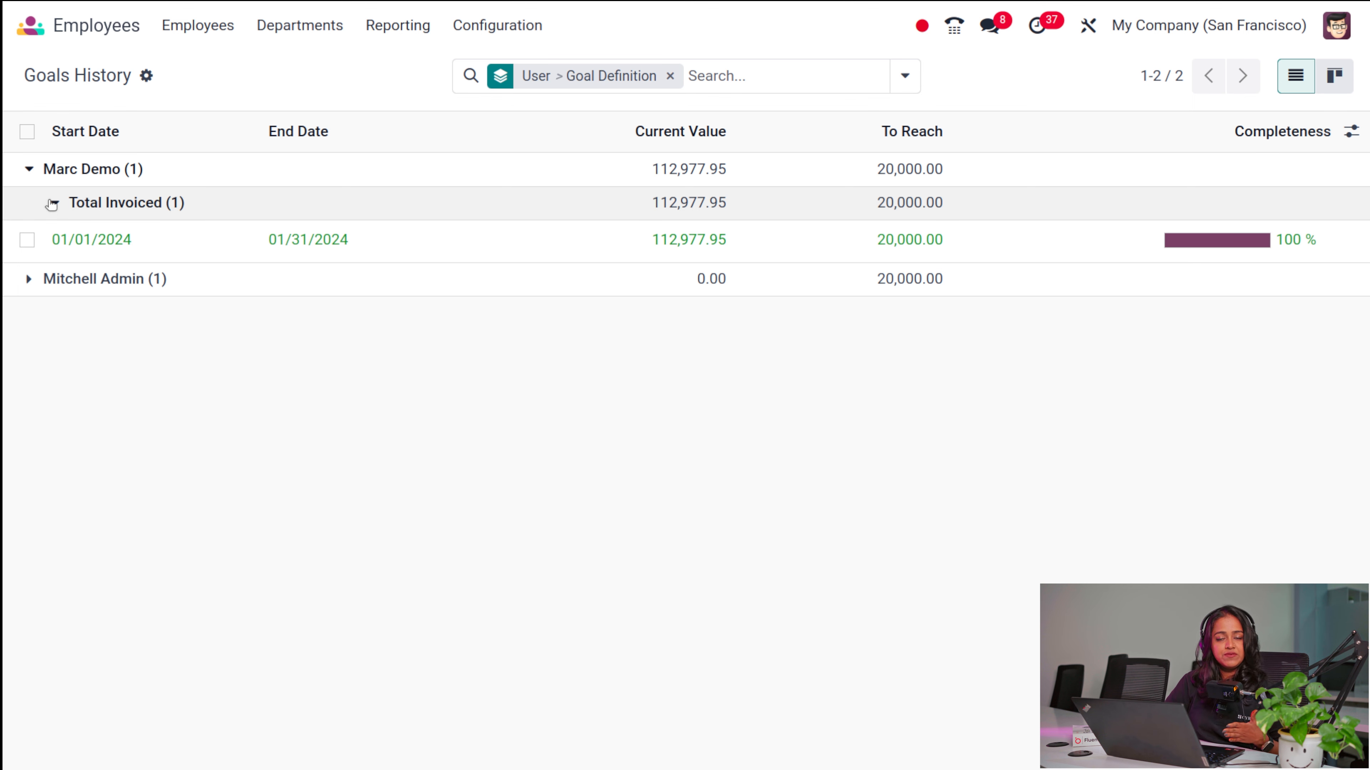
pyautogui.click(32, 168)
# Review the Employees settings and enable advanced presence control based on IP address
pyautogui.click(447, 25)
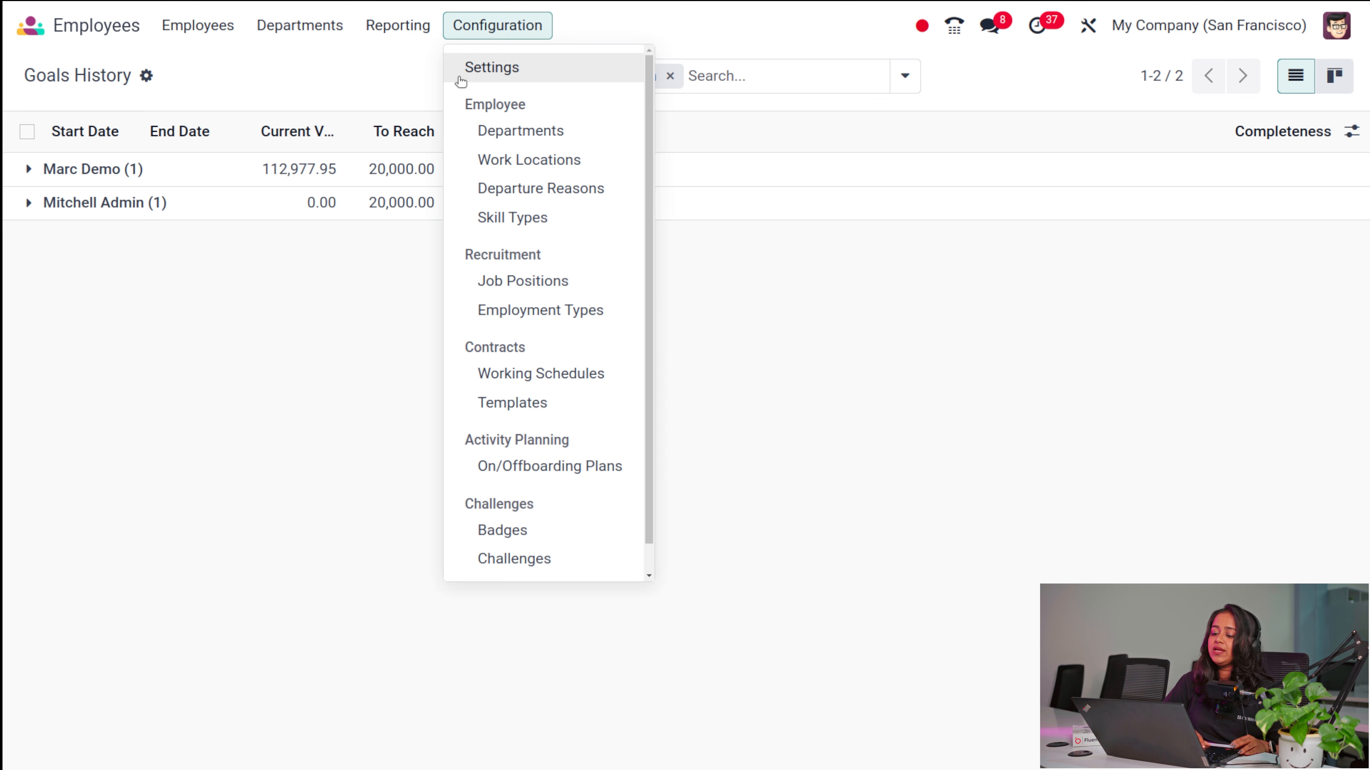
pyautogui.click(459, 75)
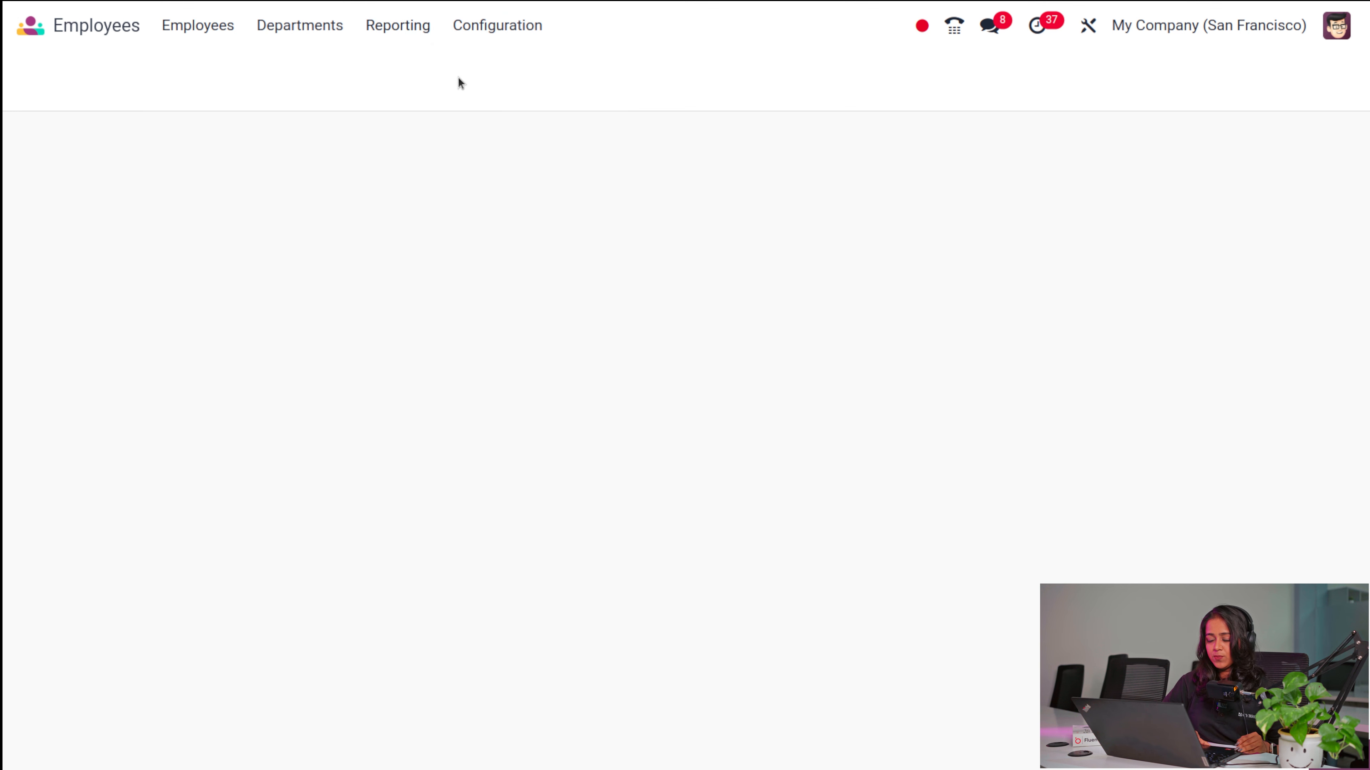
pyautogui.scroll(-6, 382, 511)
pyautogui.scroll(6, 382, 511)
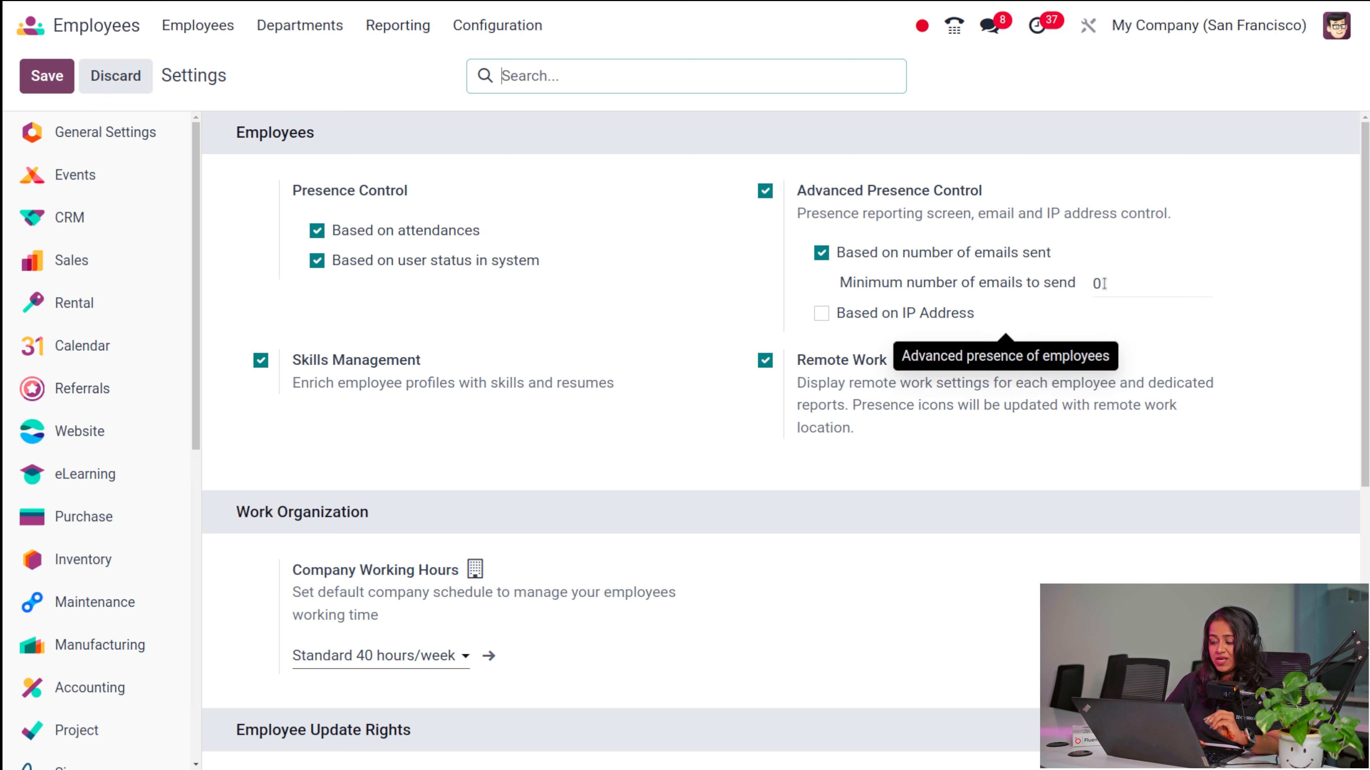
pyautogui.click(819, 315)
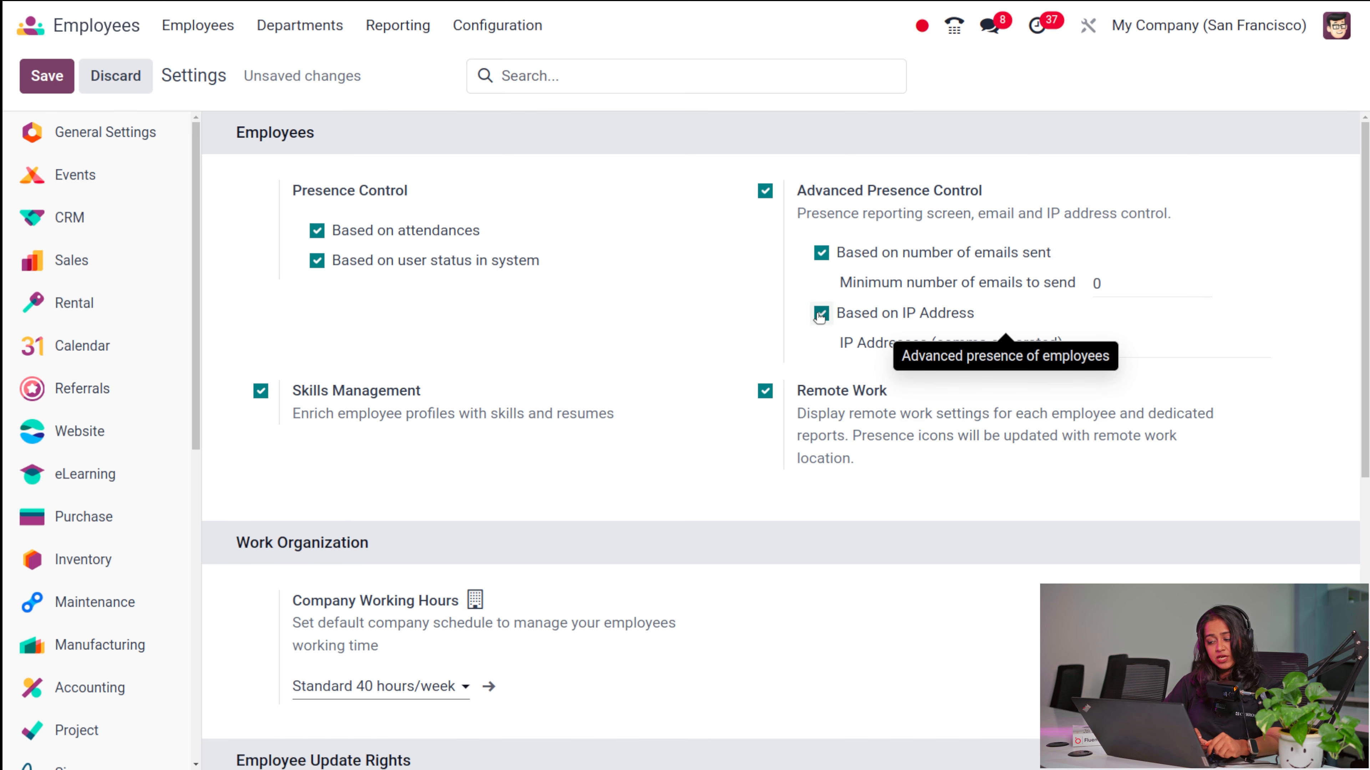
# Disable advanced presence control based on IP address and enable Employee Editing so employees can update their own data
pyautogui.click(819, 315)
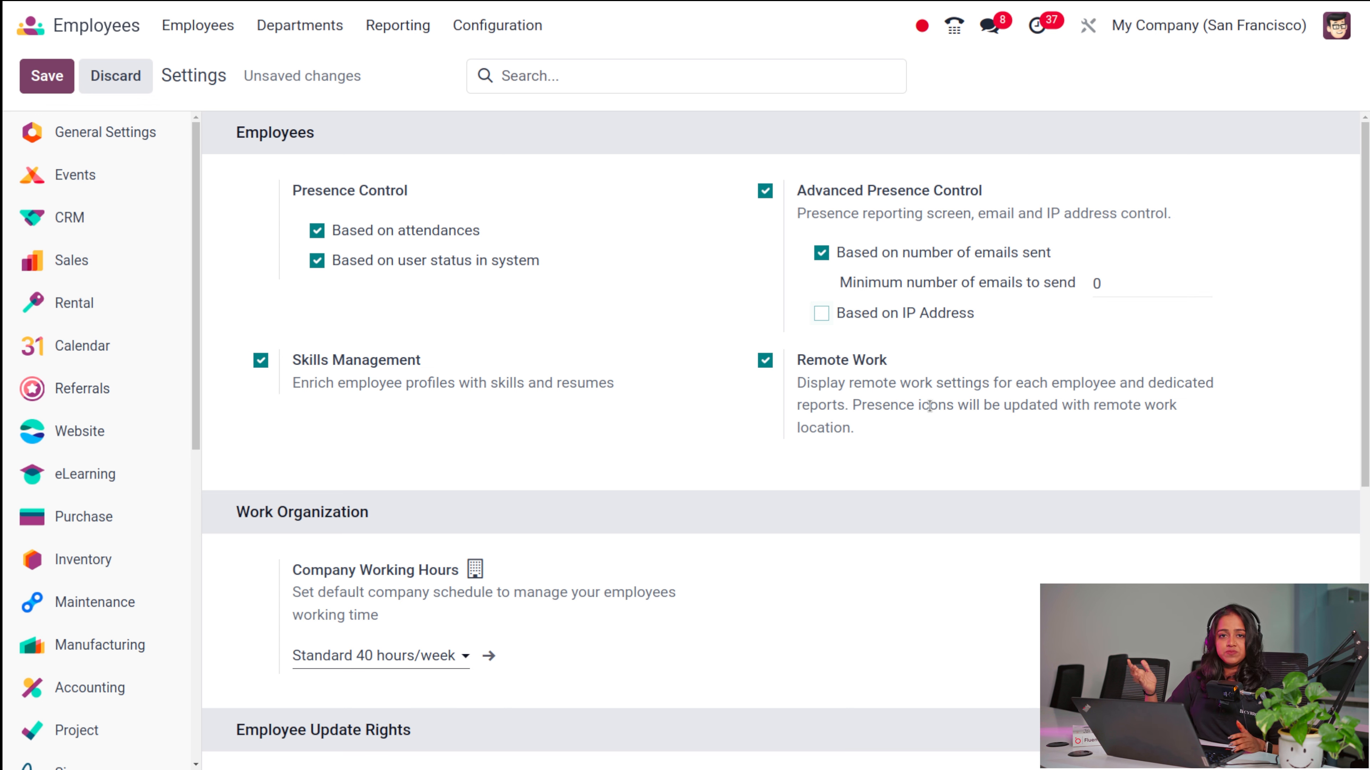
pyautogui.scroll(-7, 929, 406)
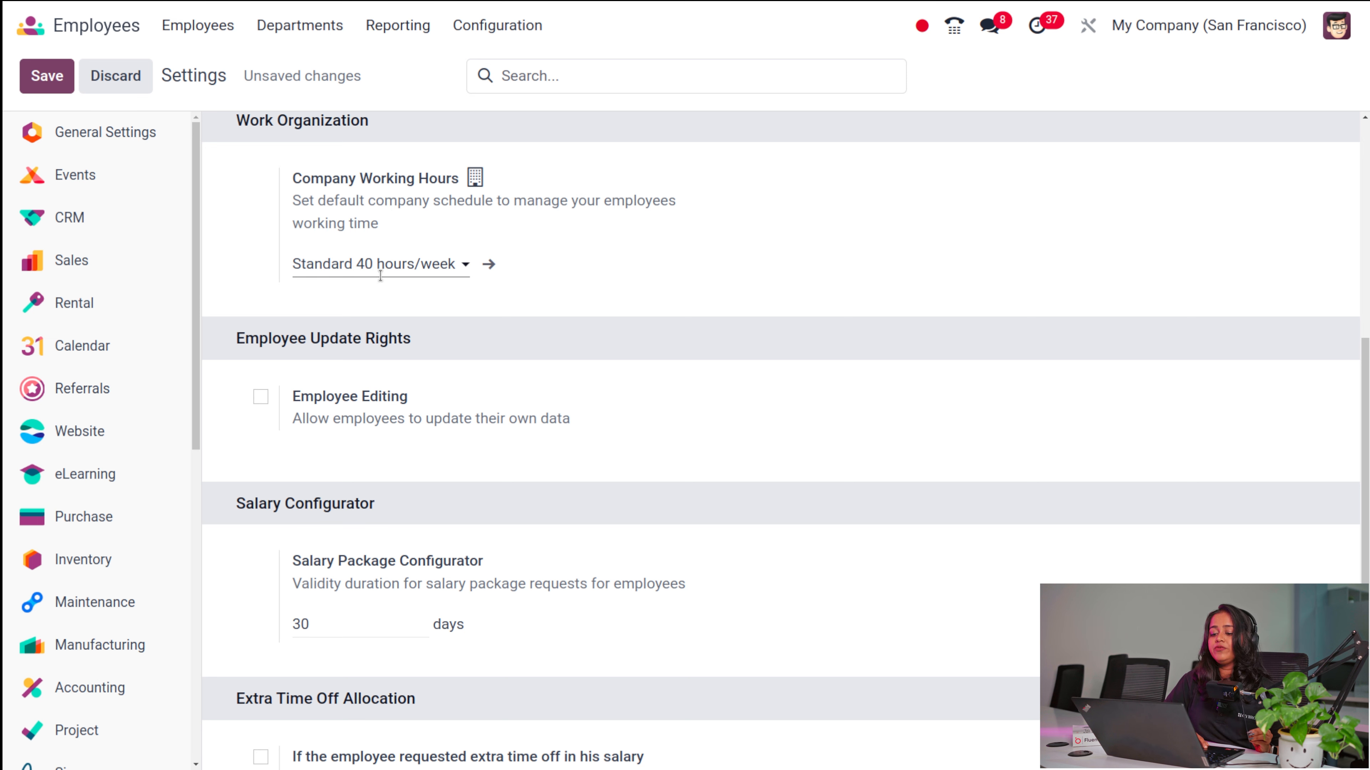
pyautogui.scroll(-1, 382, 299)
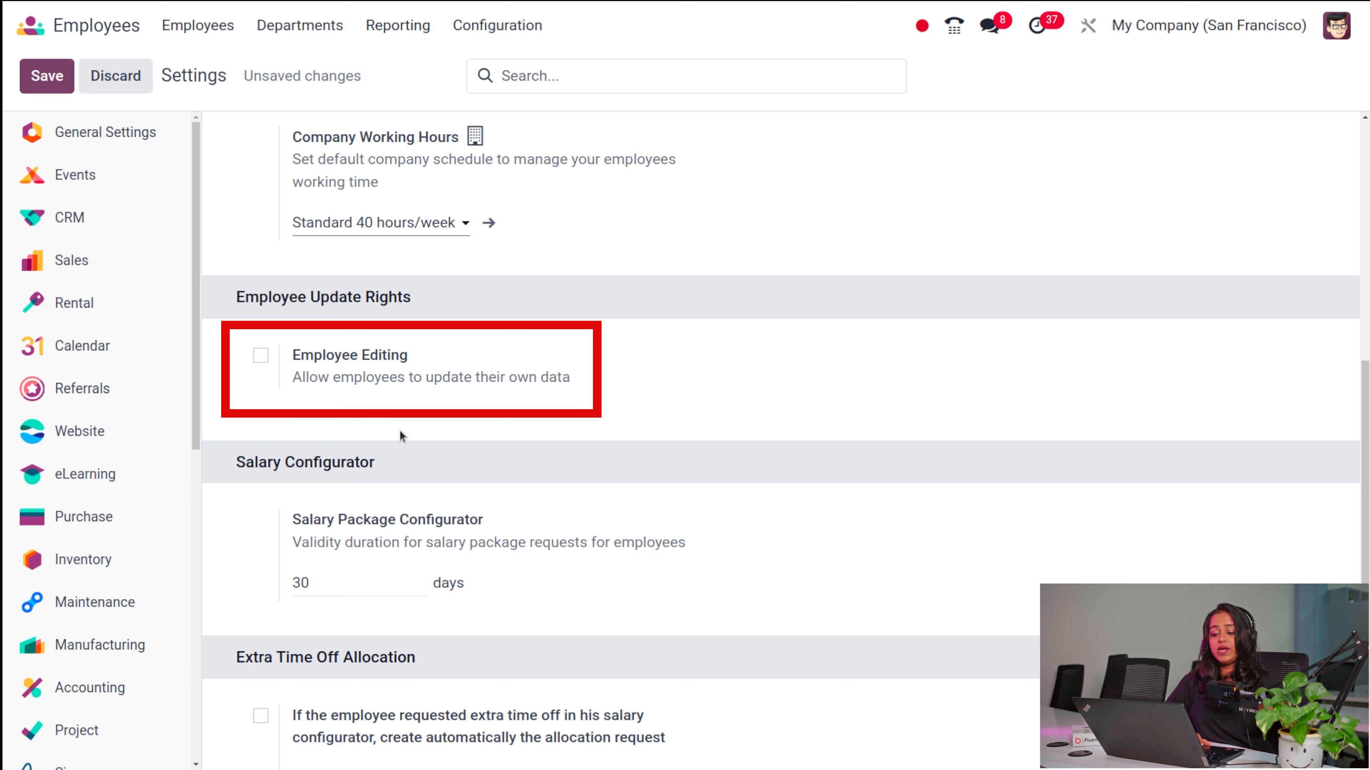
pyautogui.click(262, 359)
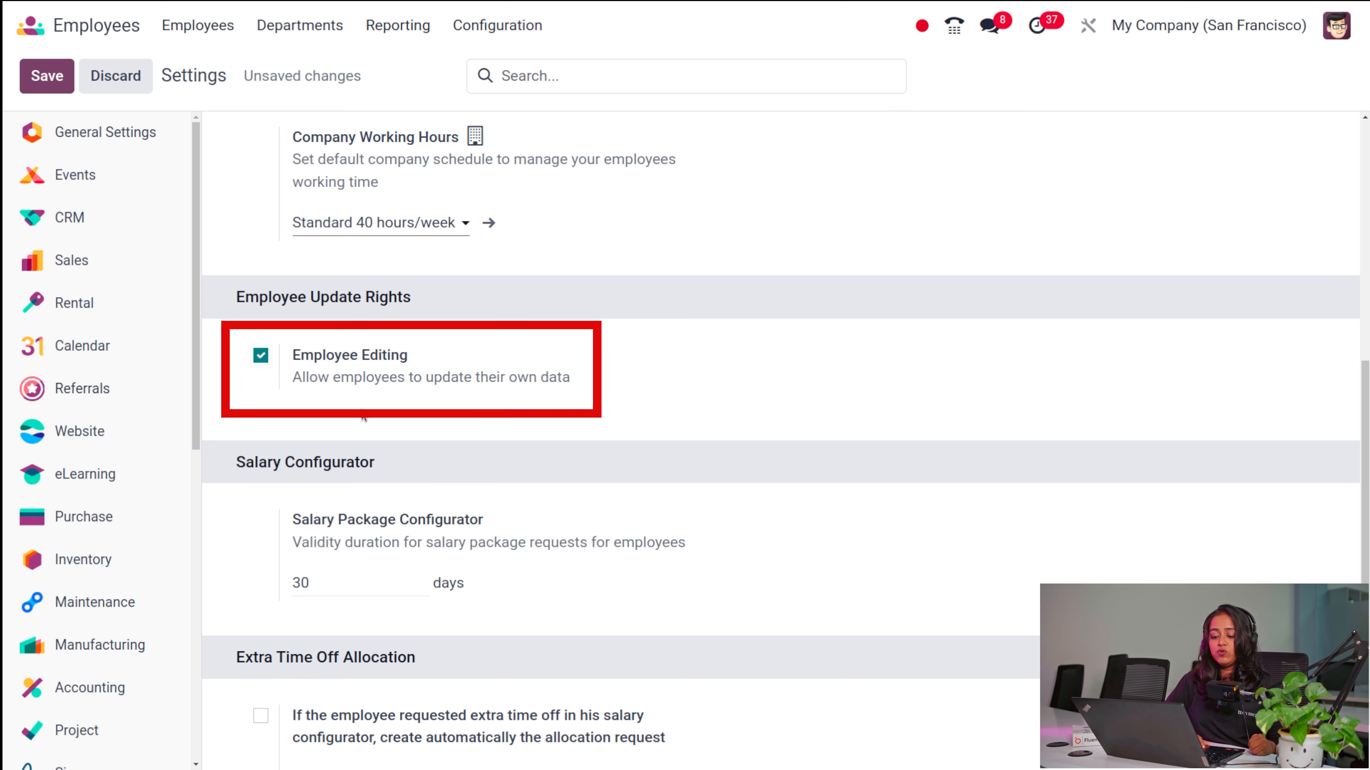
# Review the Extra Time Off Allocation setting and its available time off types without choosing one
pyautogui.scroll(-1, 326, 387)
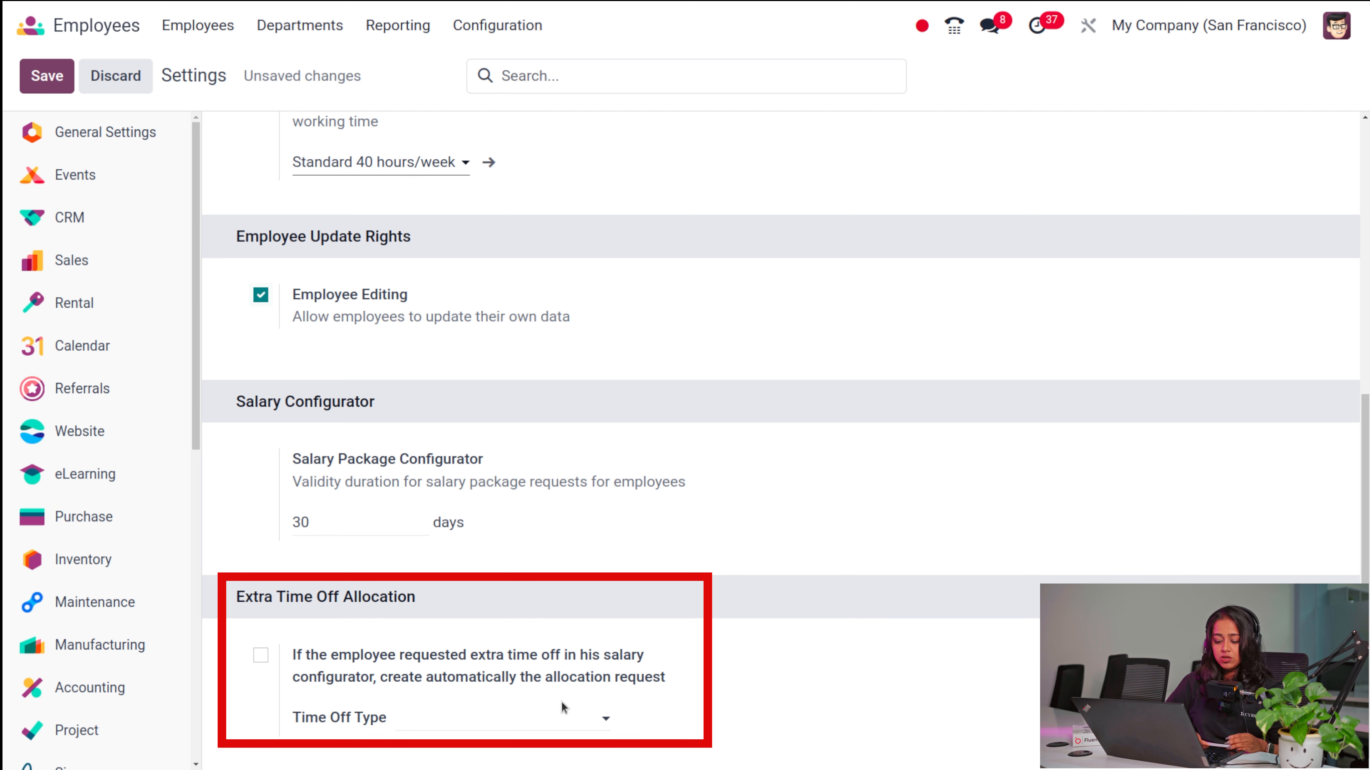
pyautogui.click(493, 723)
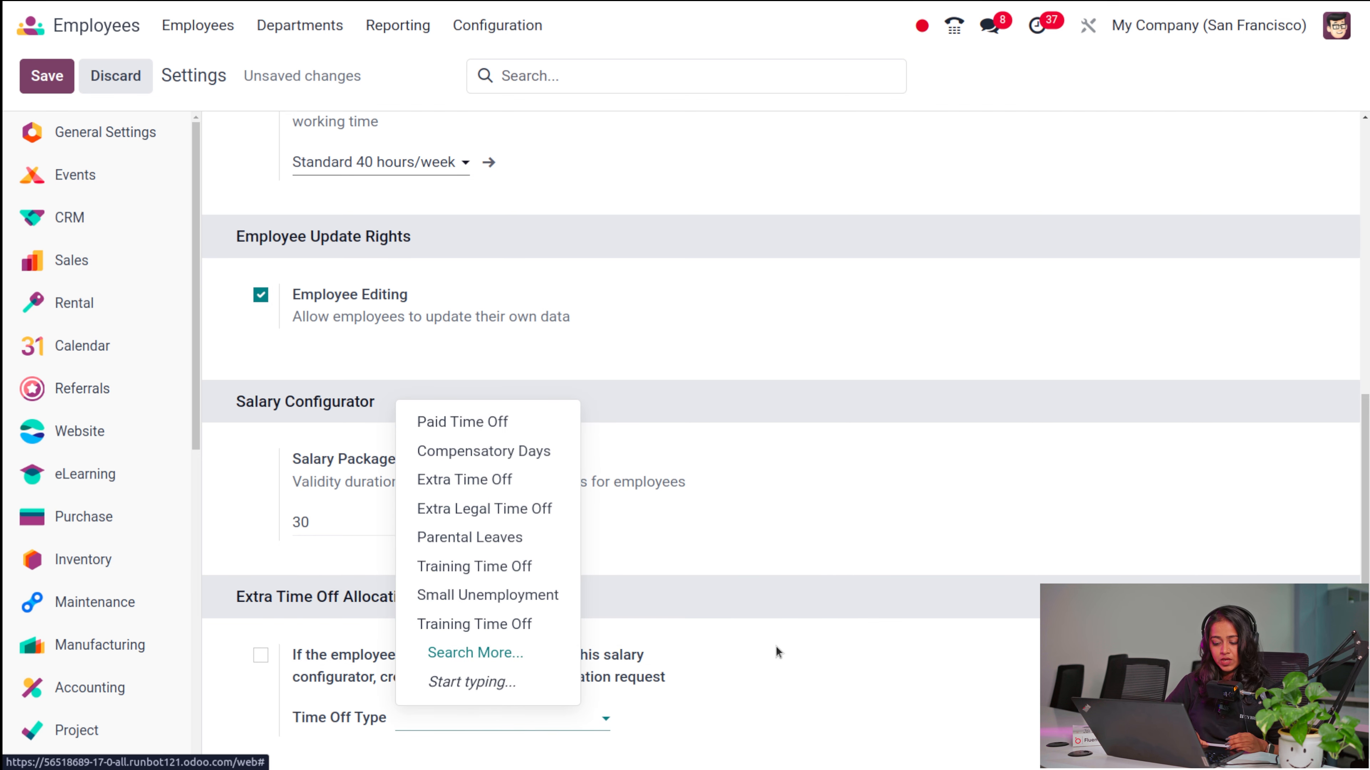
pyautogui.click(777, 666)
pyautogui.scroll(8, 777, 664)
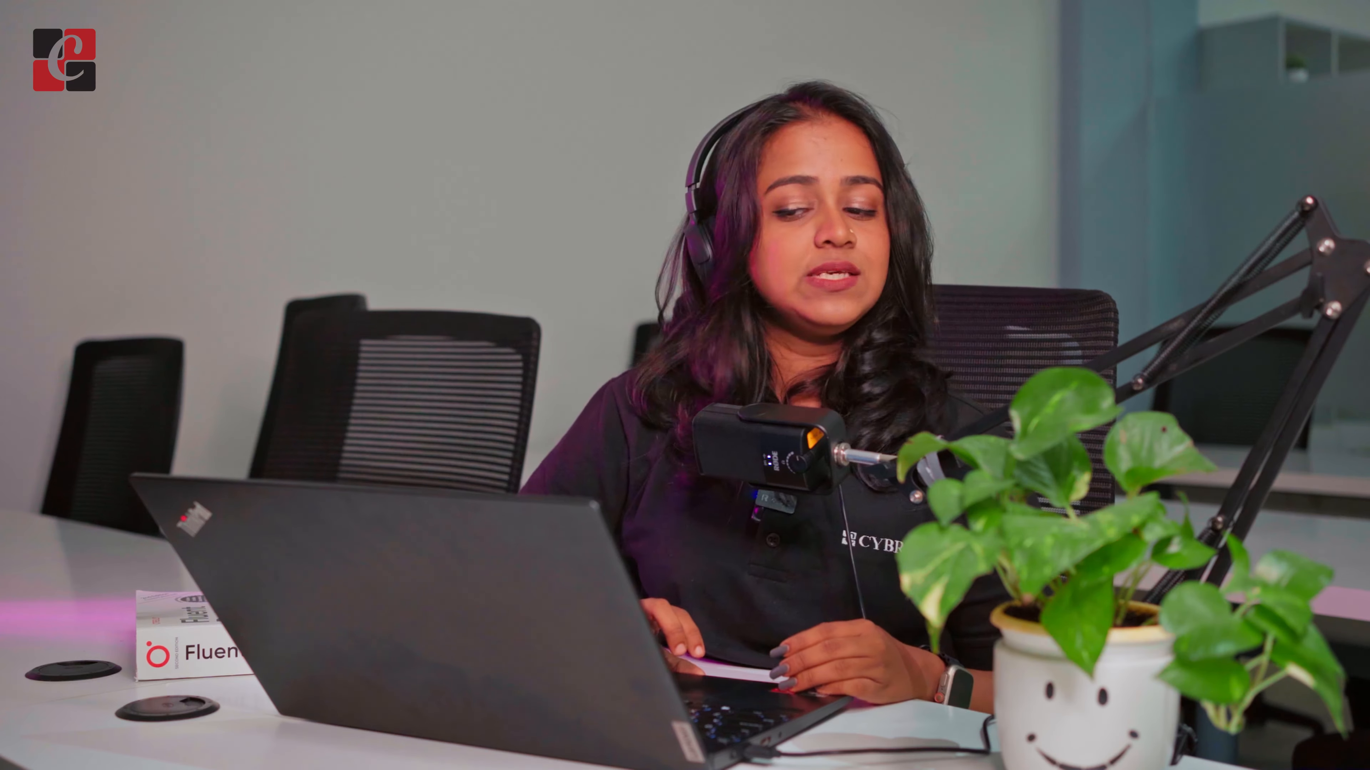